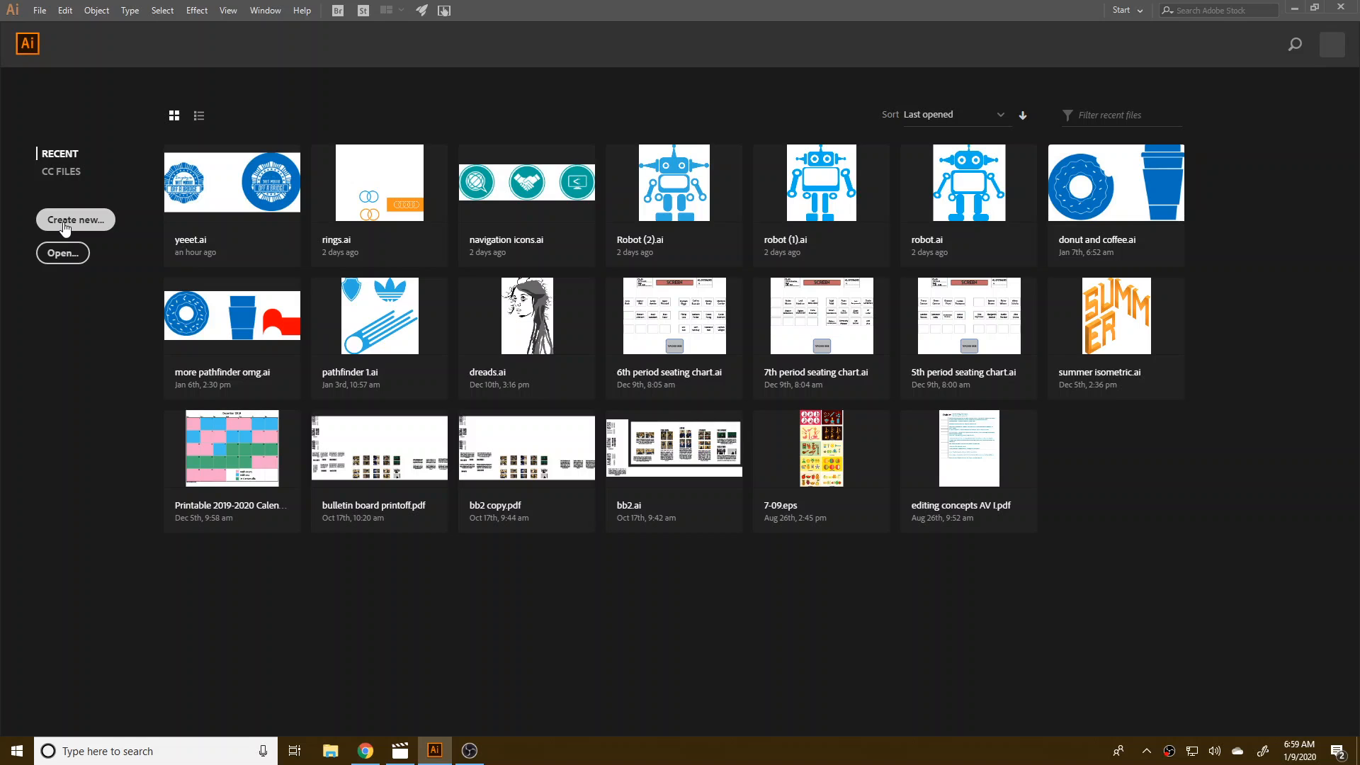
# - Create a new 1920 x 1080 px landscape document from the Web-Large preset
pyautogui.click(64, 231)
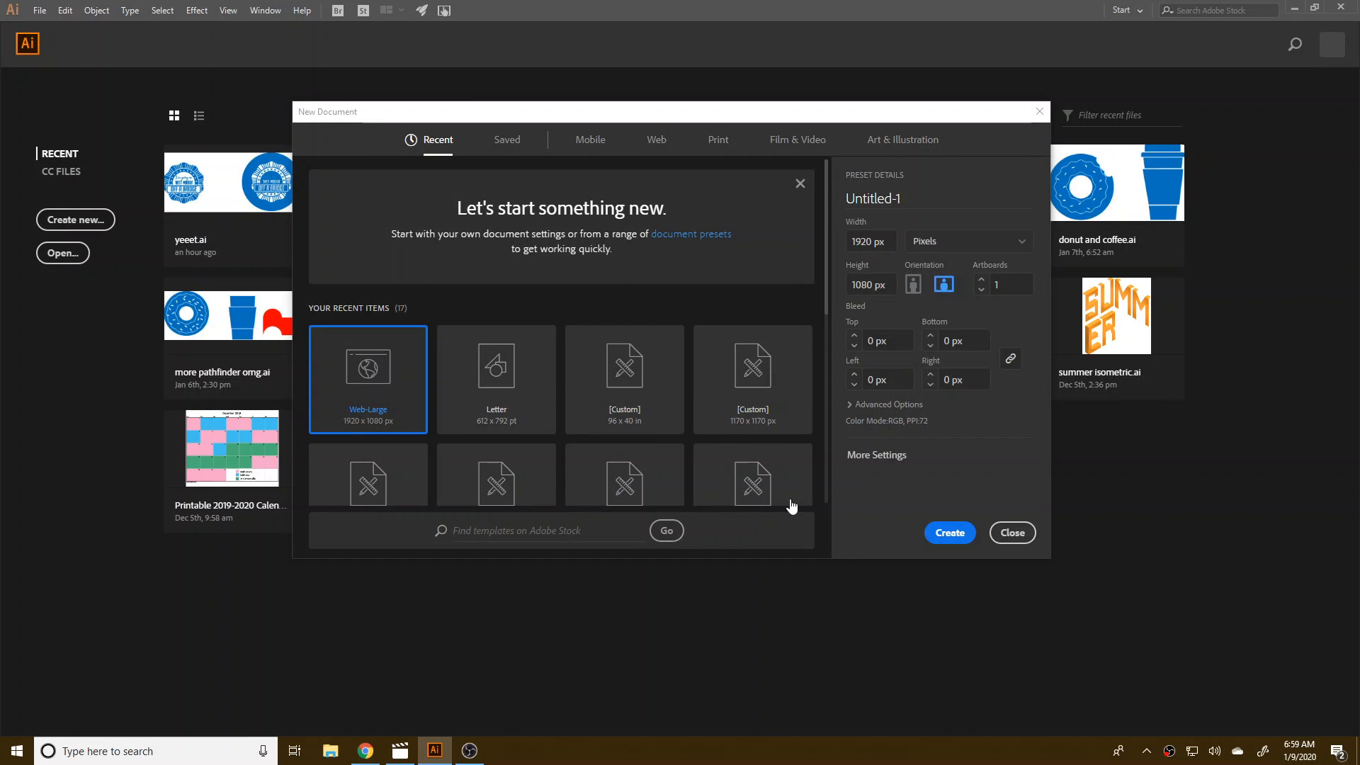
pyautogui.click(942, 536)
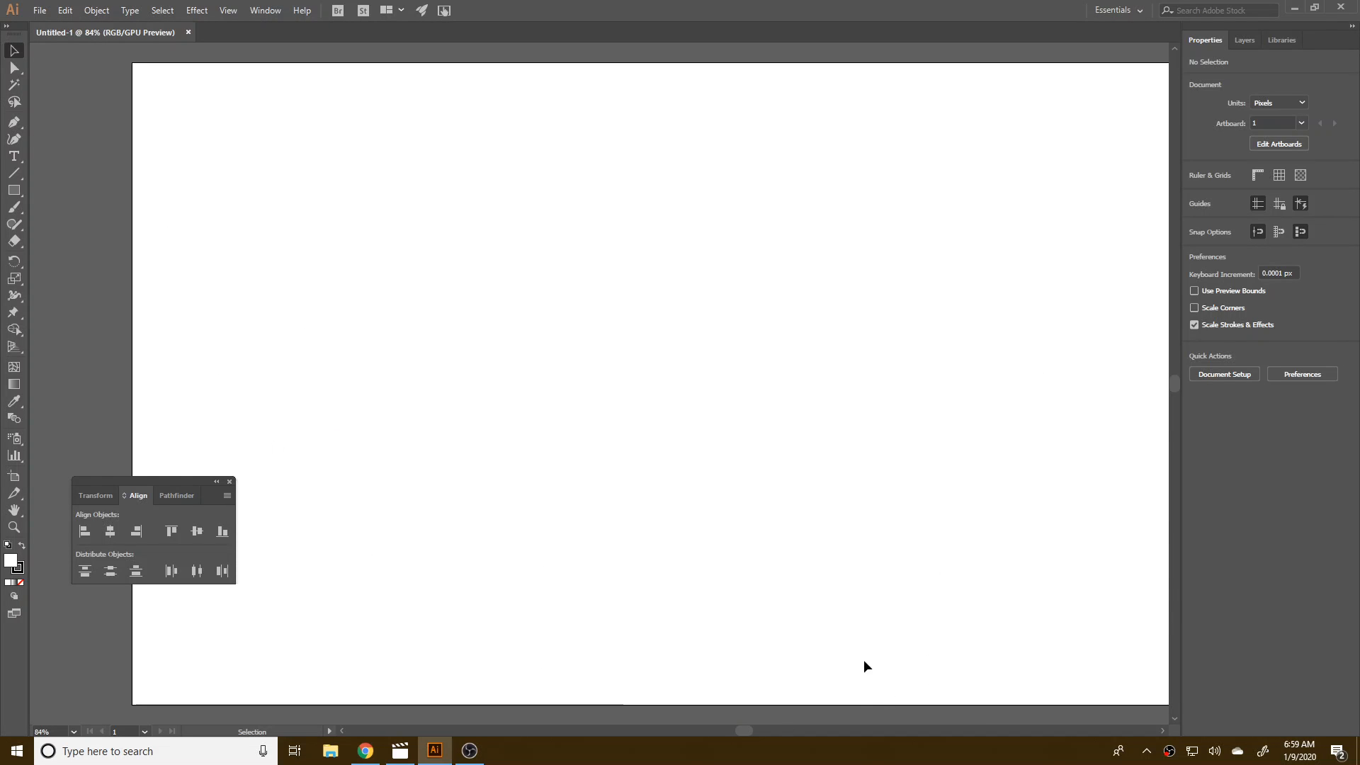
# - Draw a square of about 134 px near the artboard's upper-left corner and move the Align panel away from the area below it
pyautogui.moveTo(826, 611); pyautogui.dragTo(753, 651)
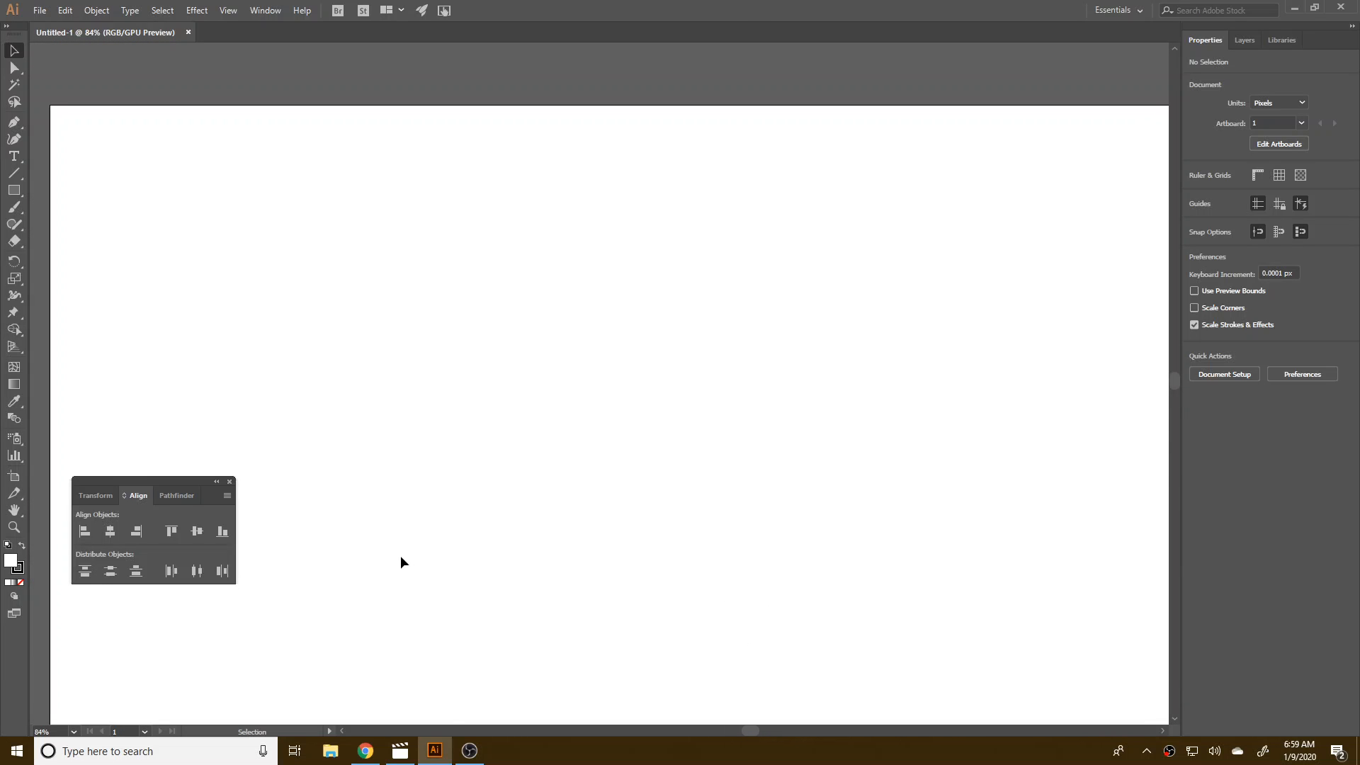
pyautogui.click(14, 190)
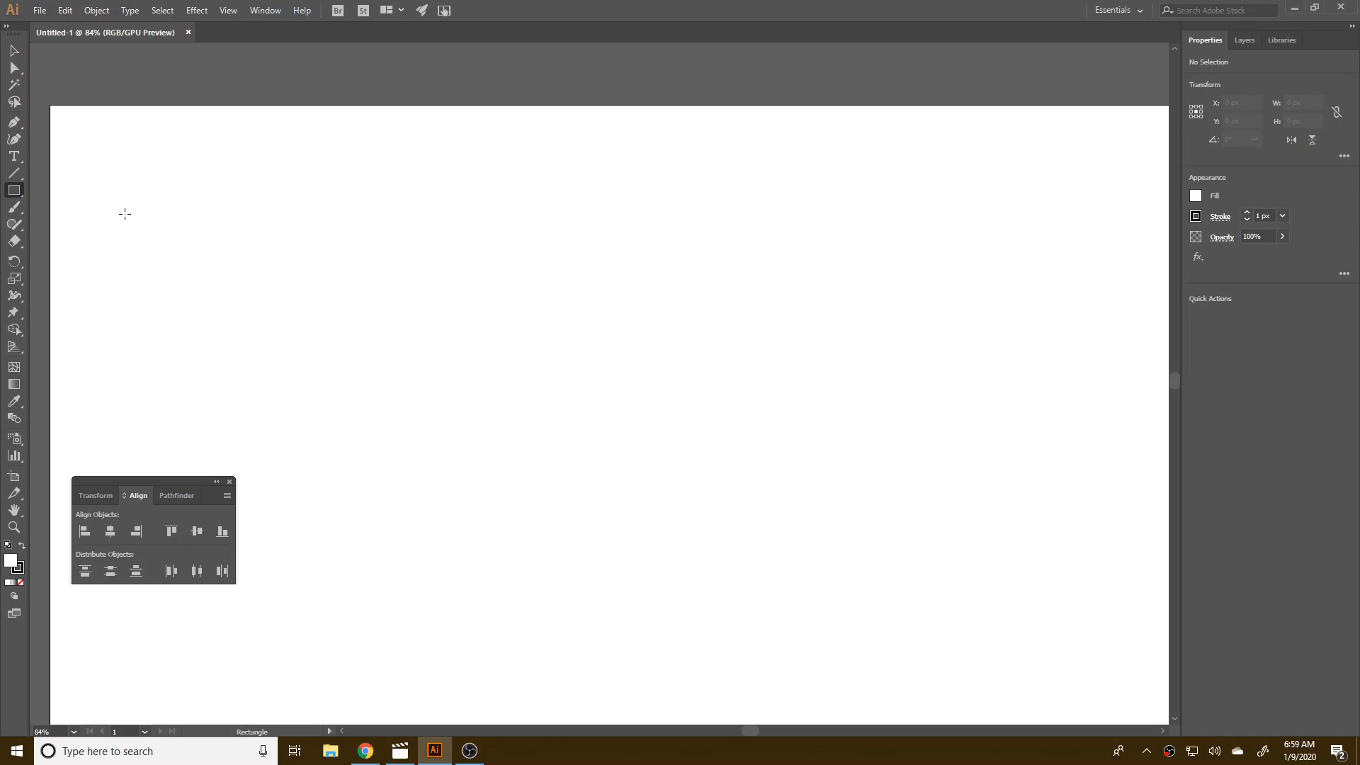
pyautogui.moveTo(82, 139); pyautogui.dragTo(162, 219)
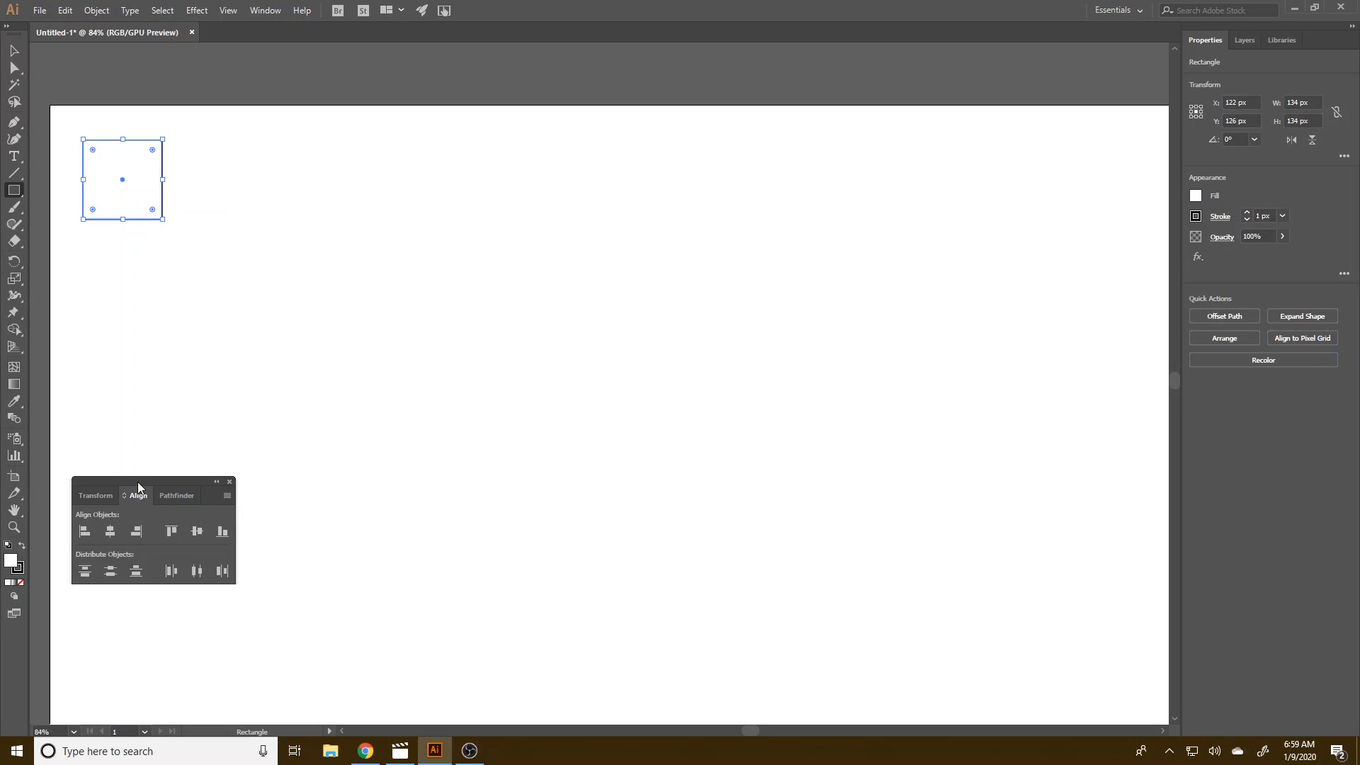
pyautogui.moveTo(137, 481); pyautogui.dragTo(476, 84)
pyautogui.moveTo(82, 567); pyautogui.dragTo(162, 646)
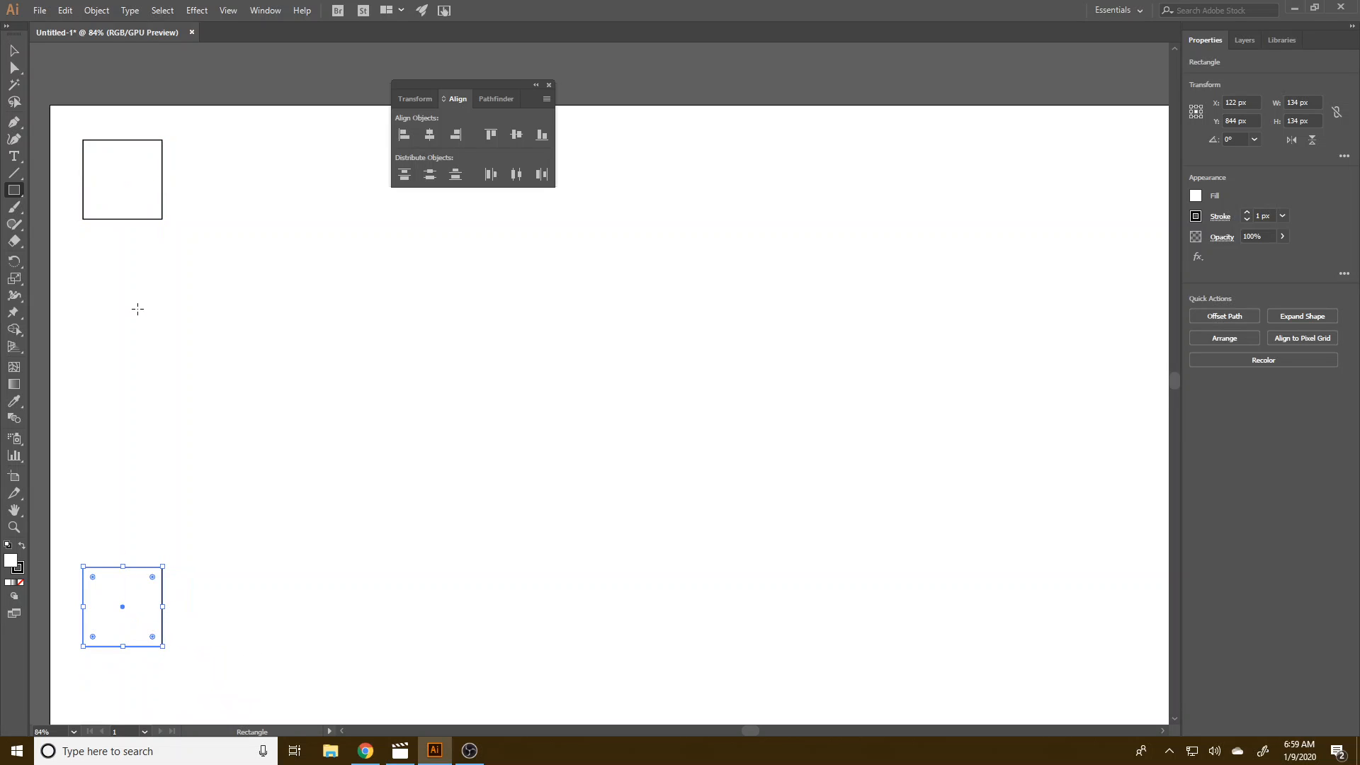
pyautogui.hotkey('ctrl', 'z')
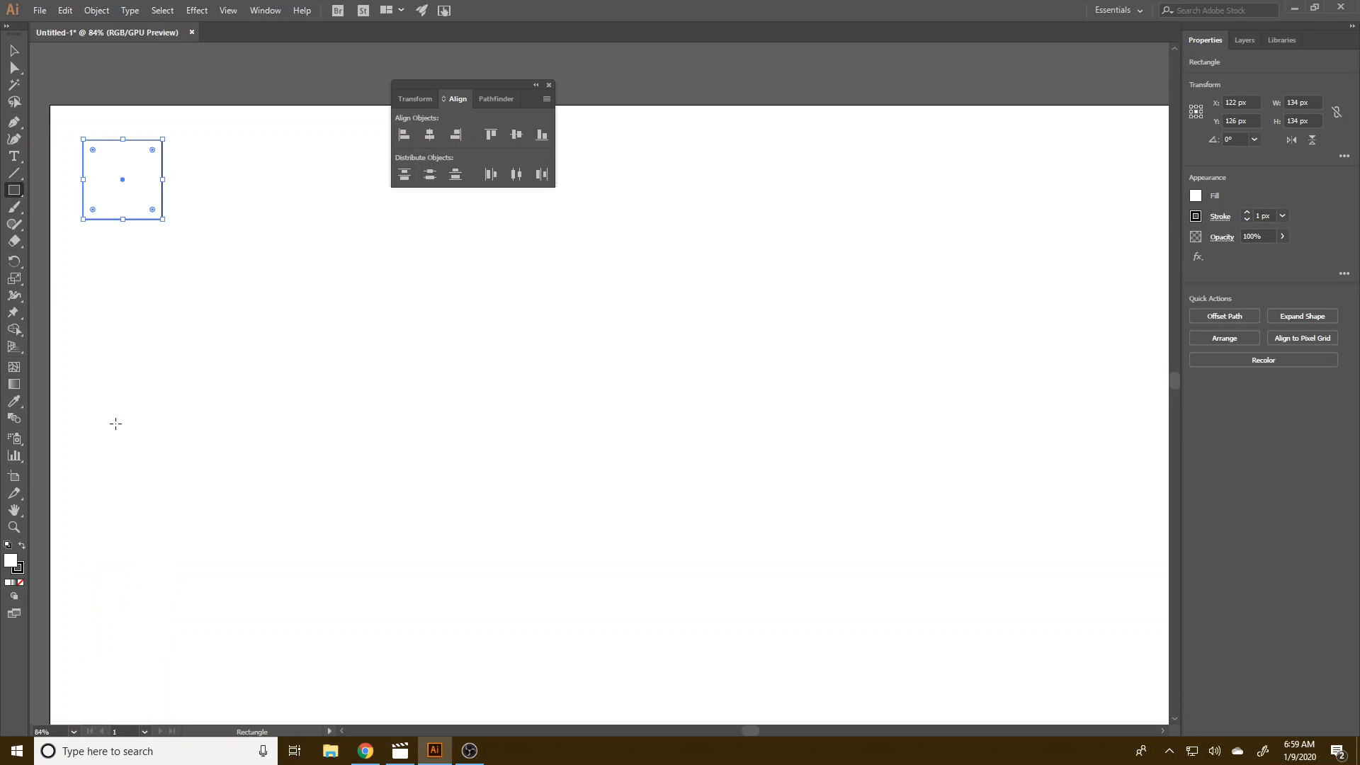
pyautogui.press('v')
pyautogui.moveTo(127, 206); pyautogui.dragTo(127, 609)
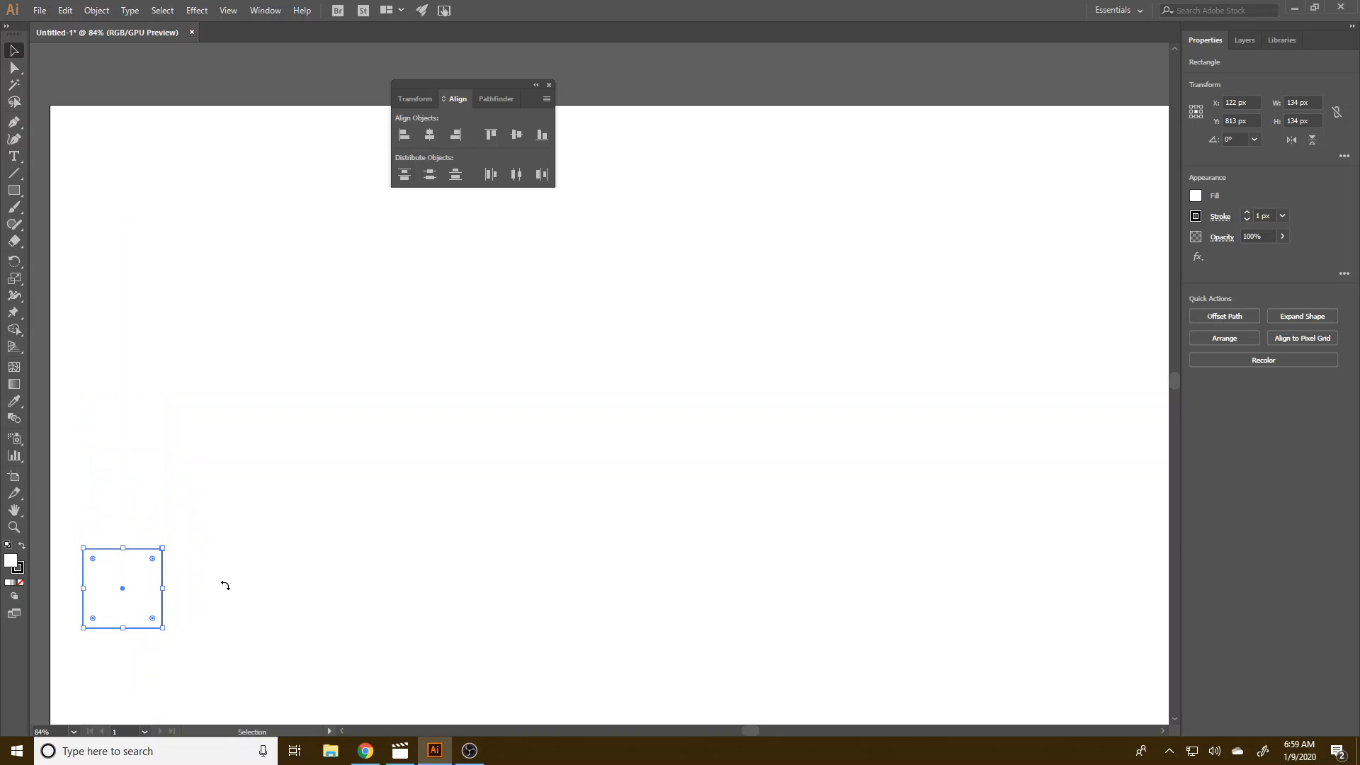
pyautogui.hotkey('ctrl', 'z')
# - Duplicate the square straight down, placing the copy near the artboard's lower-left corner at about Y 857 px
pyautogui.moveTo(134, 218); pyautogui.dragTo(107, 166)
pyautogui.click(186, 234)
# - Remove the stroke from the upper square
pyautogui.click(161, 213)
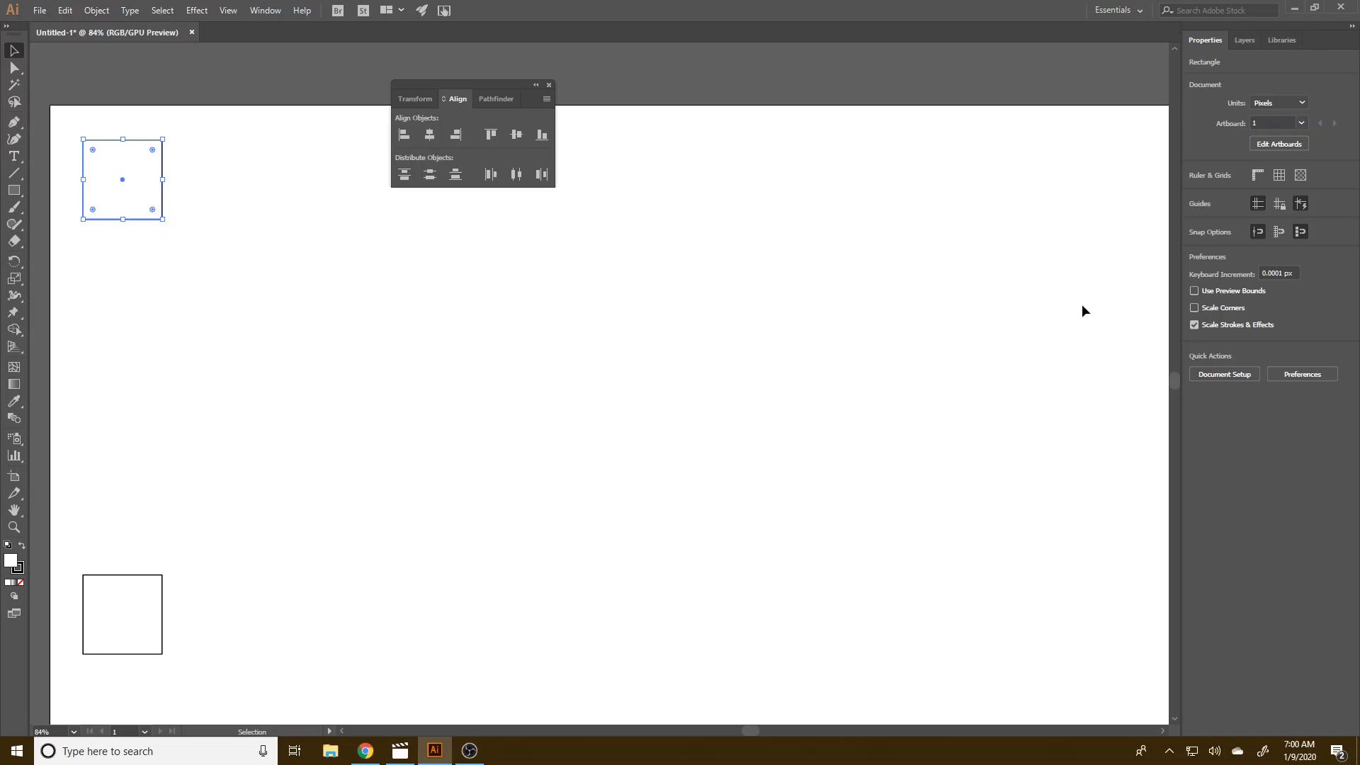
pyautogui.click(1196, 195)
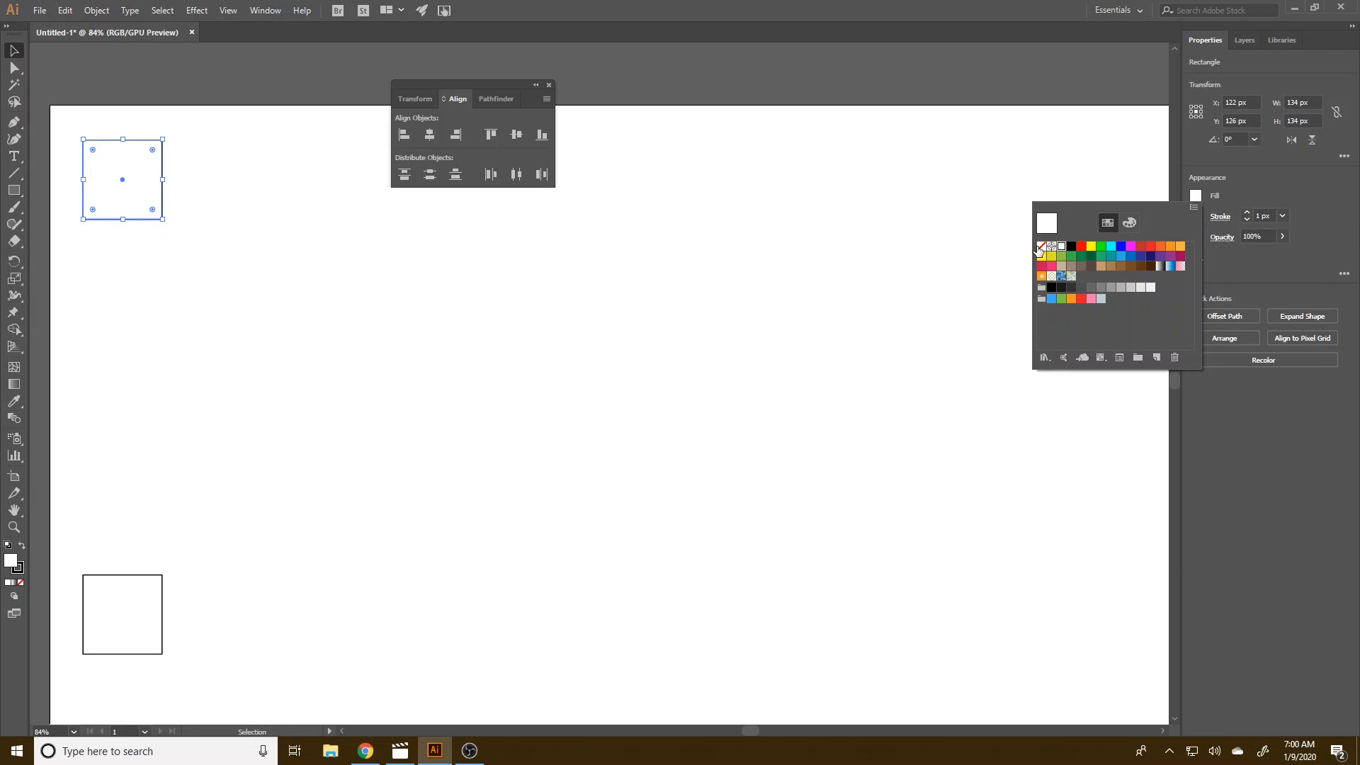
pyautogui.click(1204, 219)
pyautogui.click(1196, 216)
pyautogui.click(1041, 276)
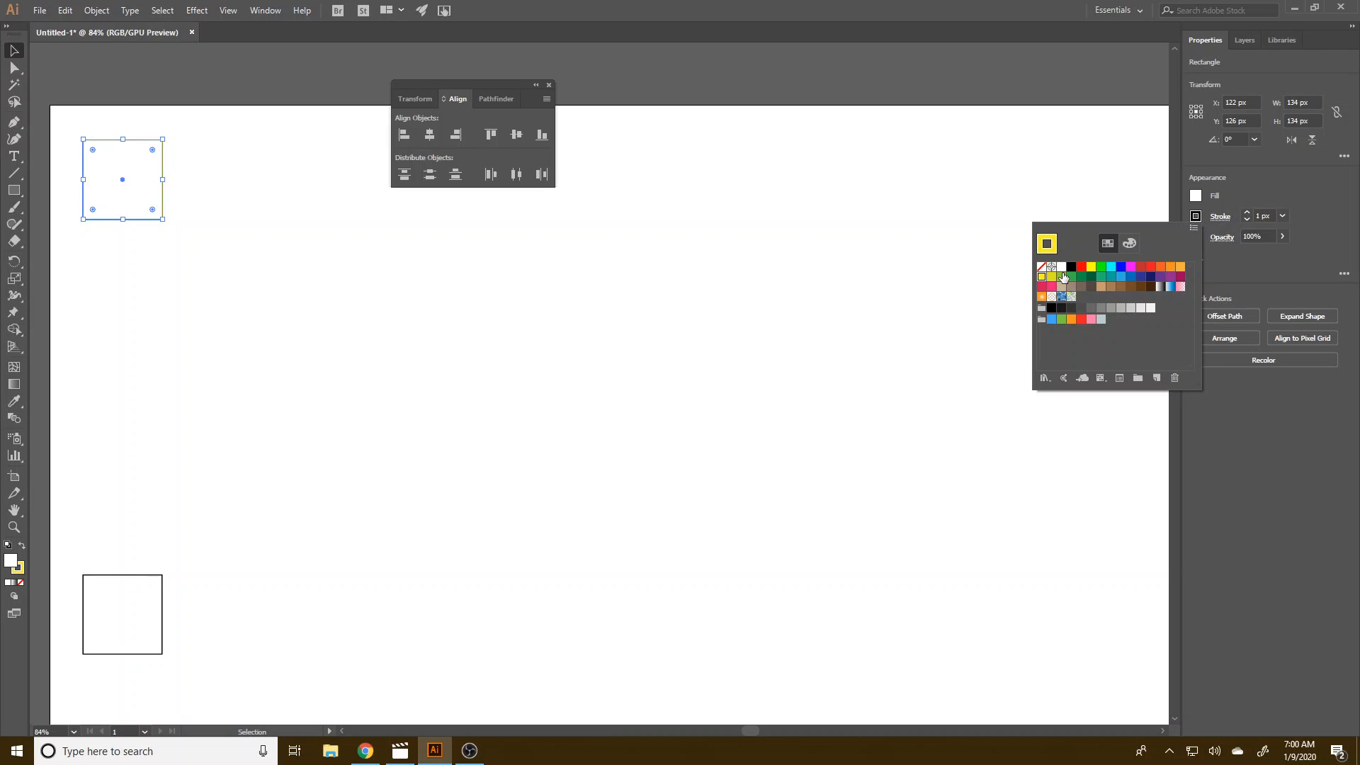
pyautogui.click(1041, 267)
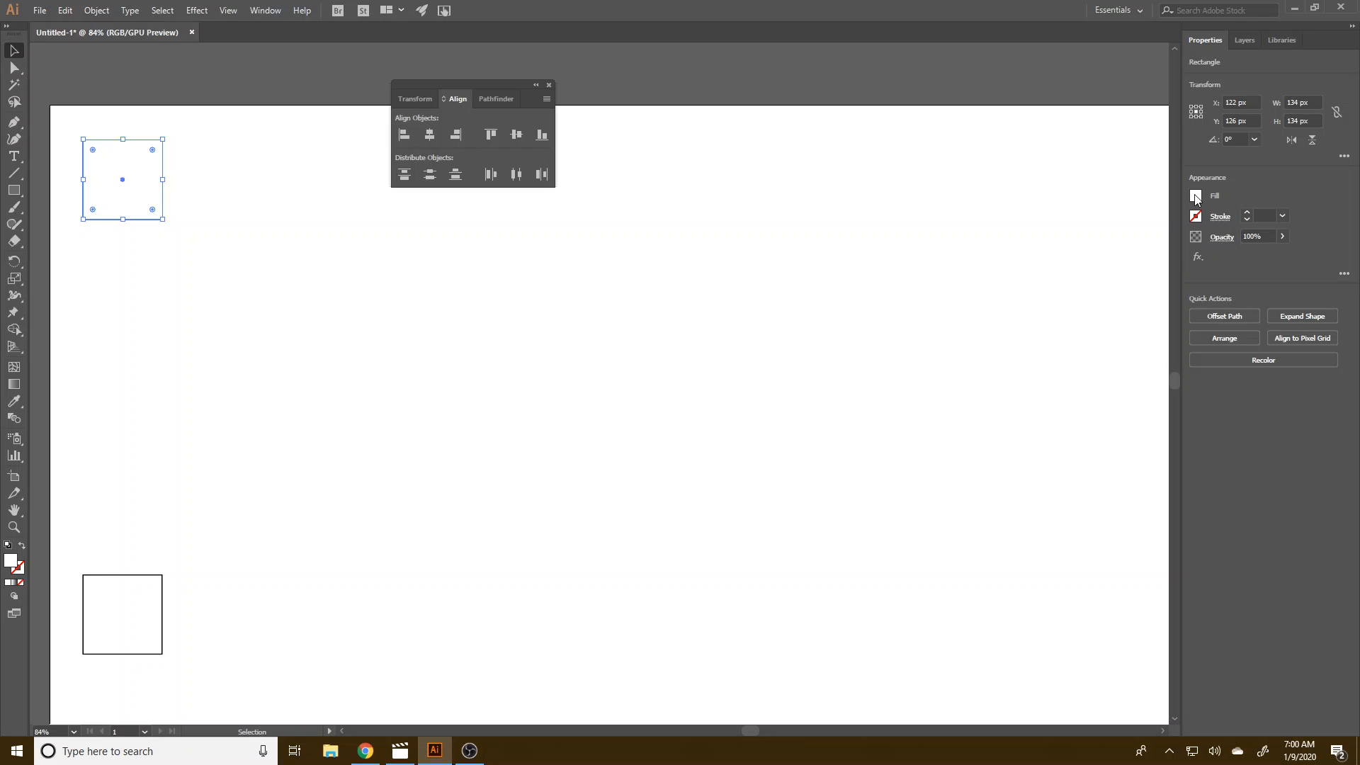
# - Fill the upper square with magenta and switch the fill's color mixer to HSB sliders
pyautogui.click(1195, 196)
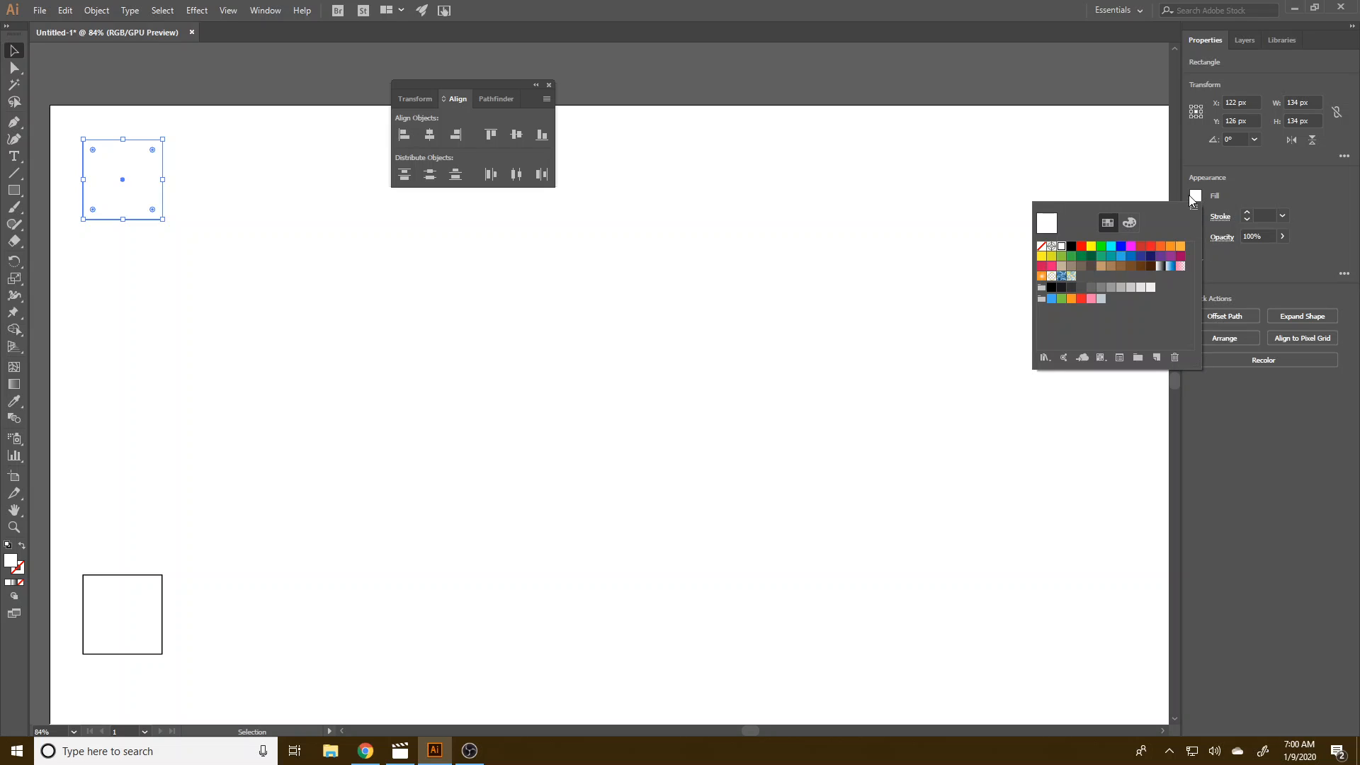
pyautogui.click(1130, 249)
pyautogui.click(1130, 223)
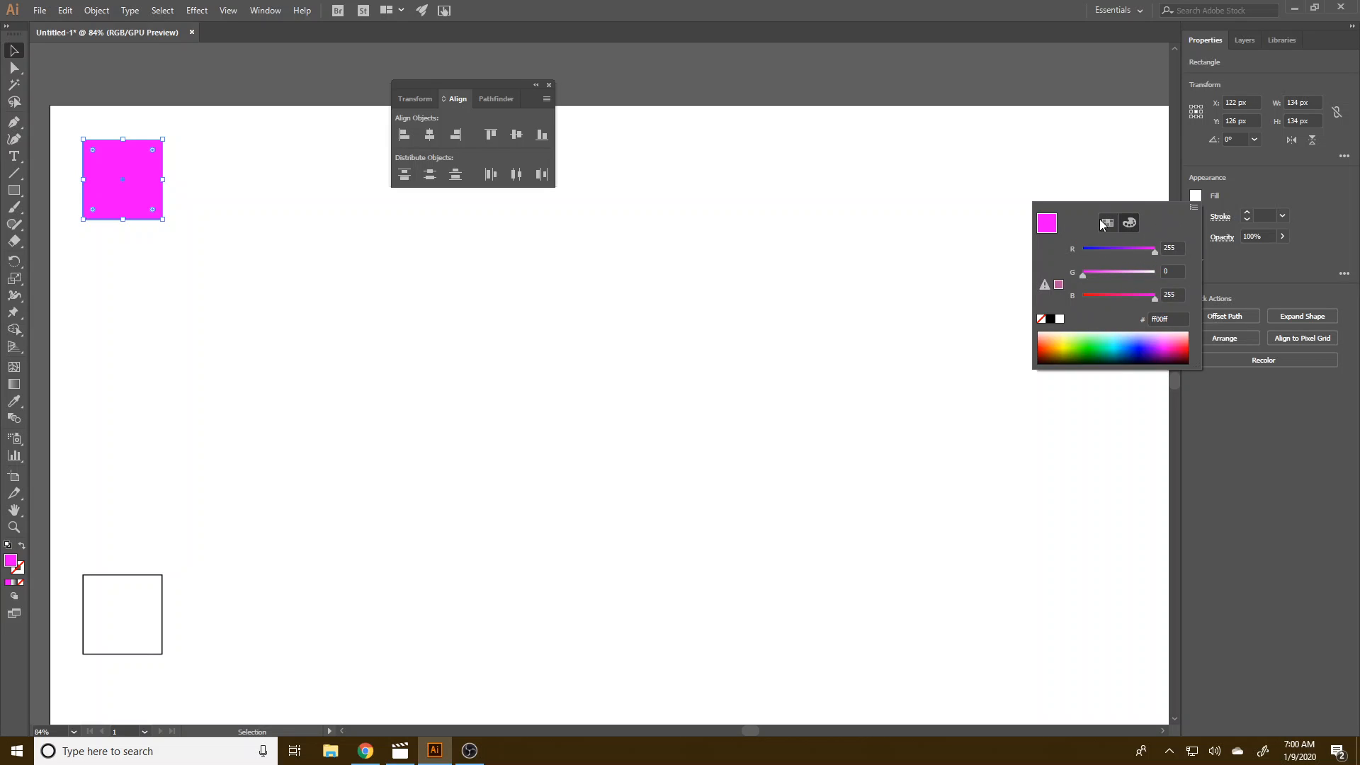
pyautogui.click(1195, 209)
pyautogui.click(1229, 241)
pyautogui.click(1152, 279)
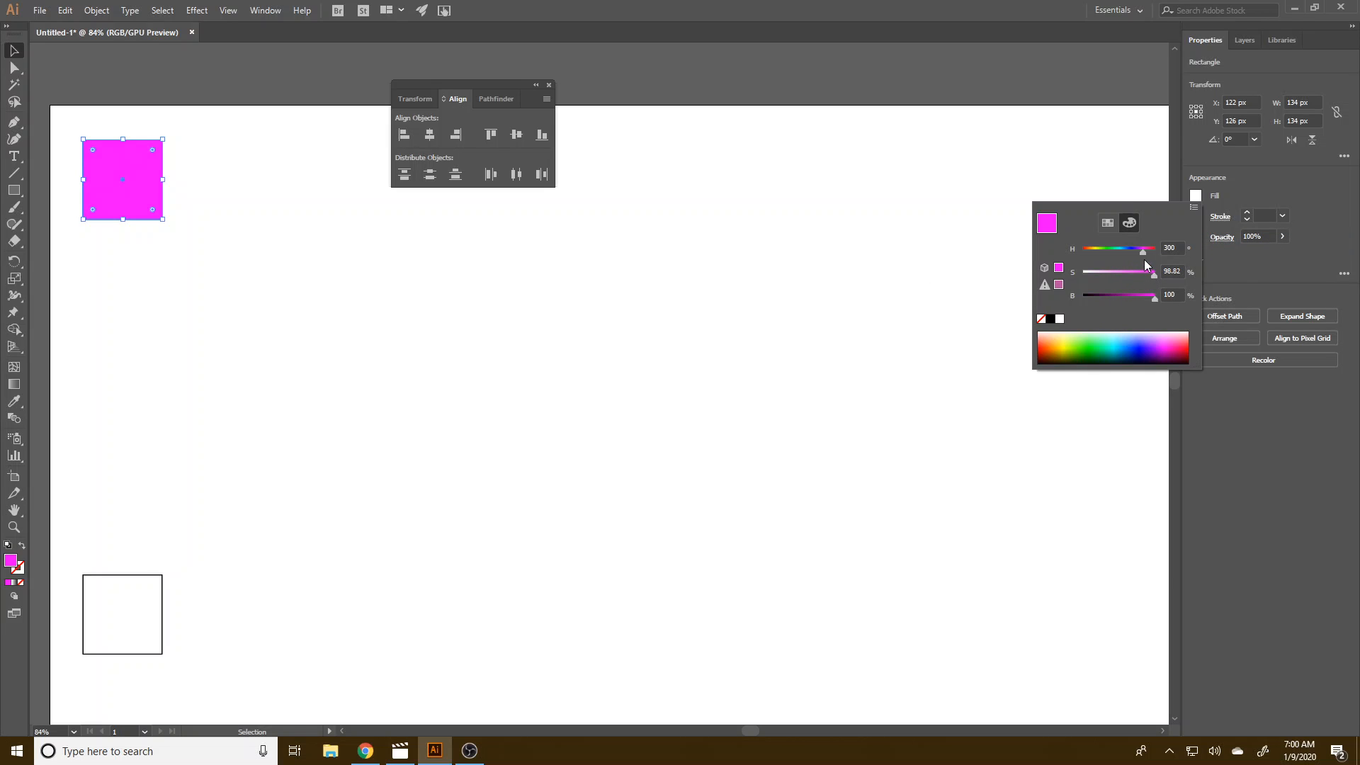
# - Adjust the upper square's fill to burnt orange with hue about 14°, saturation about 69% and brightness about 75%
pyautogui.moveTo(1136, 253); pyautogui.dragTo(1118, 274)
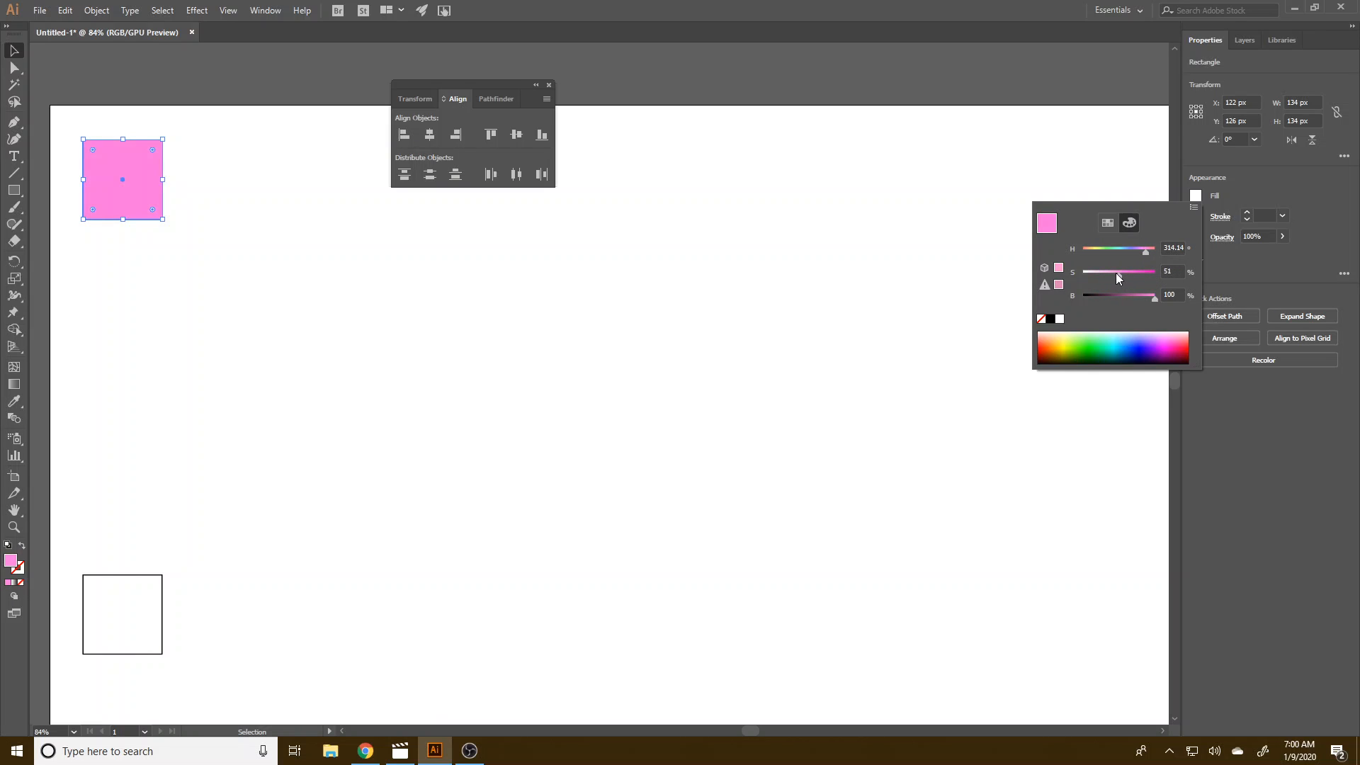
pyautogui.click(1148, 296)
pyautogui.moveTo(1146, 296); pyautogui.dragTo(1147, 252)
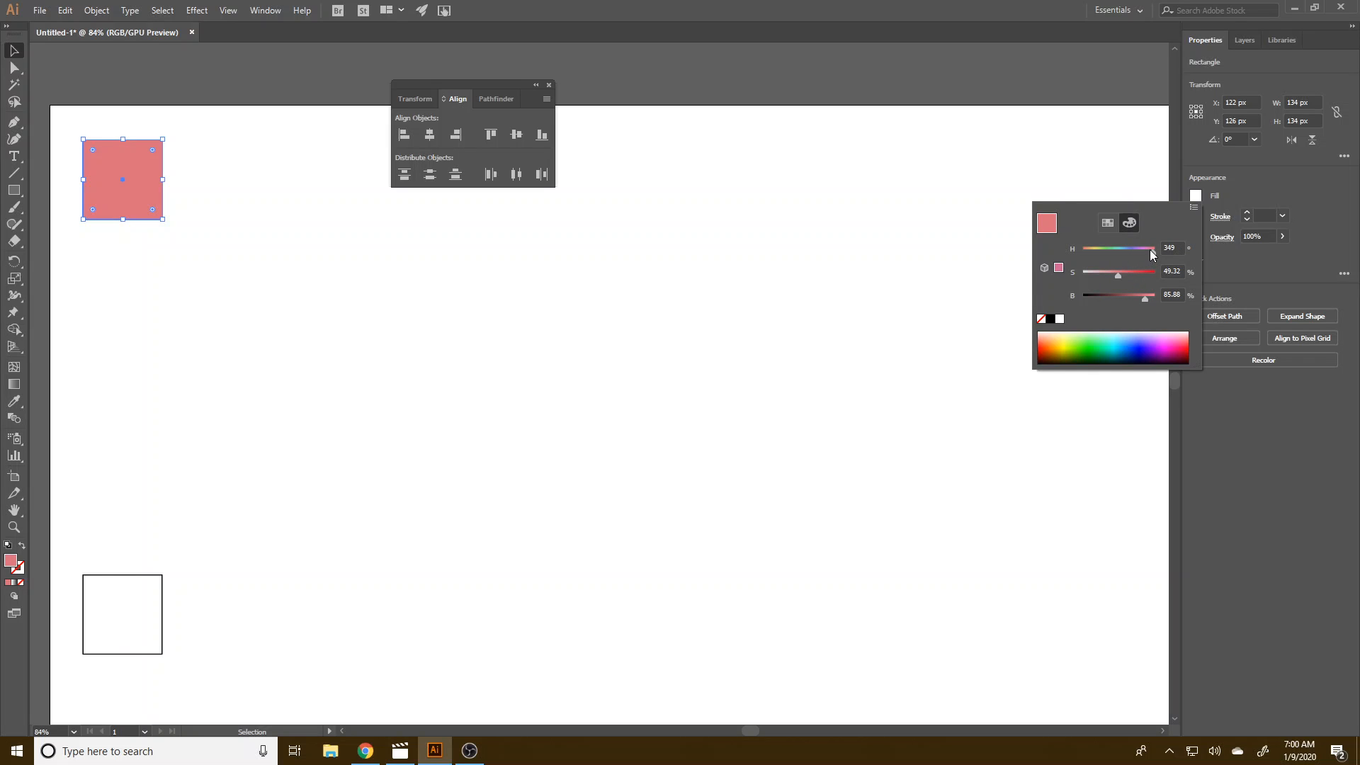
pyautogui.click(1084, 249)
pyautogui.moveTo(1082, 249); pyautogui.dragTo(1131, 274)
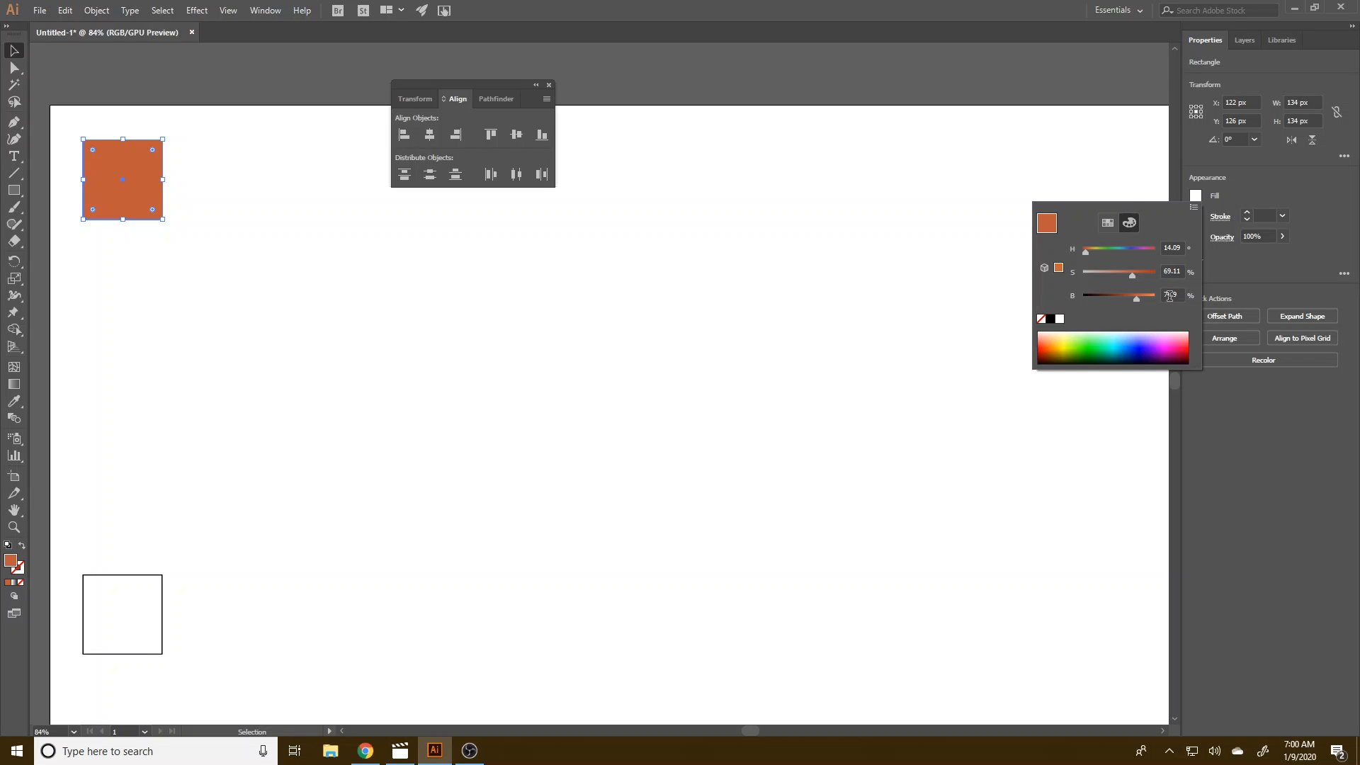
# - Fill the lower square with light orange from the color spectrum, hue about 35° and saturation about 67%
pyautogui.click(164, 601)
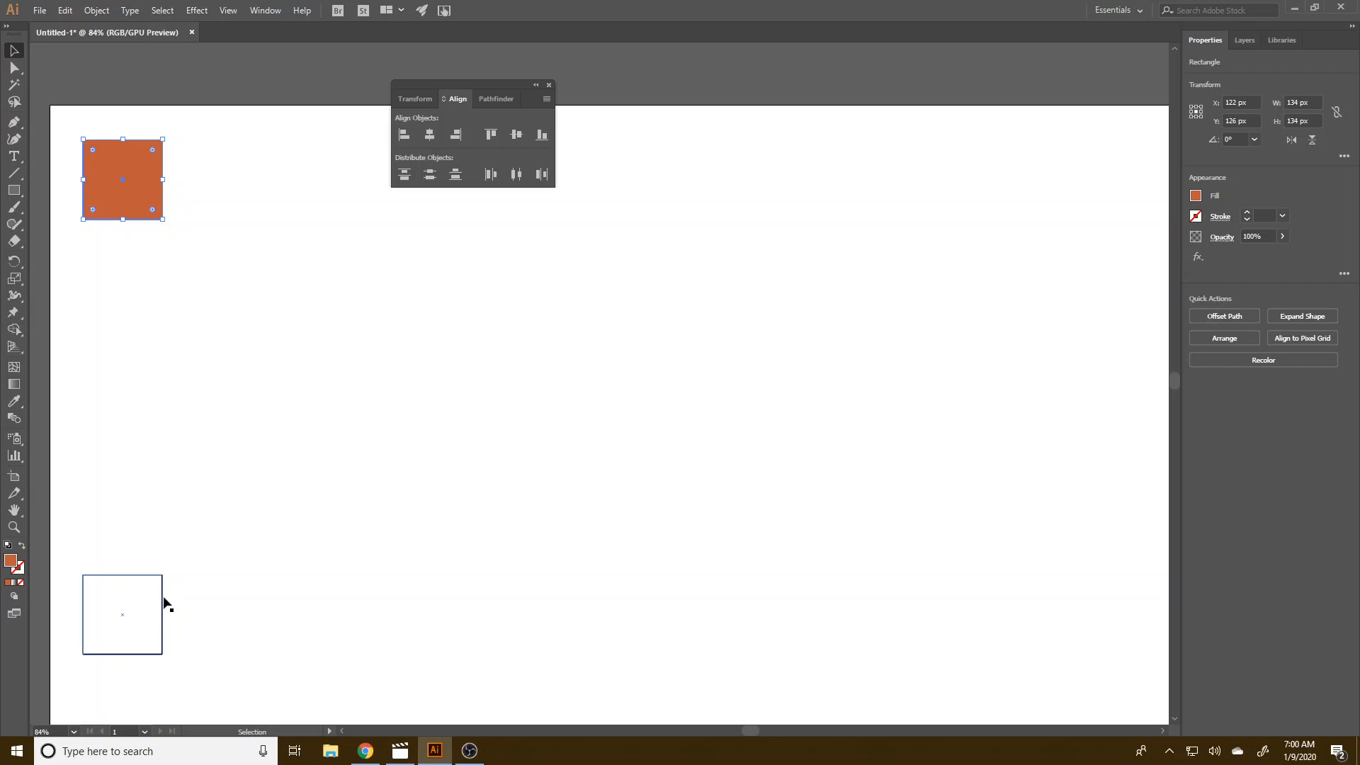
pyautogui.click(140, 613)
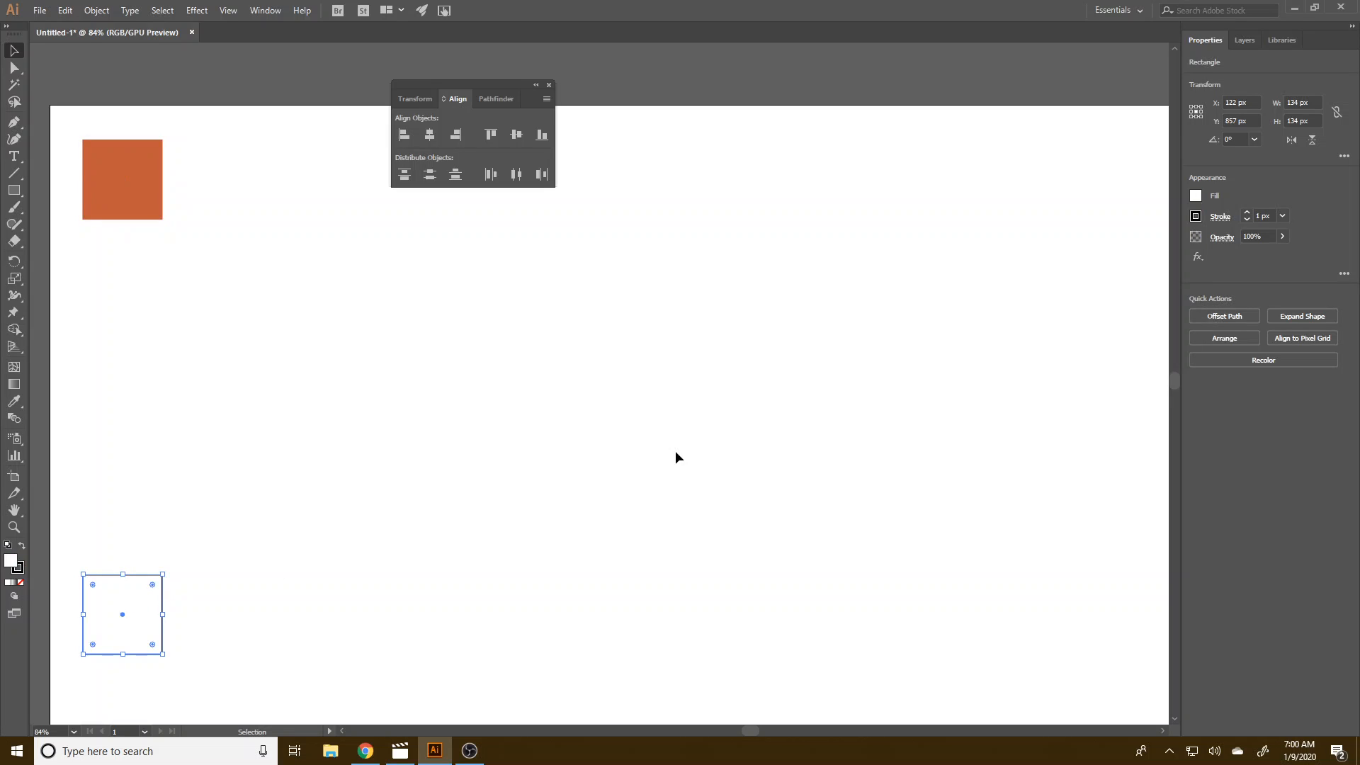
pyautogui.click(1195, 196)
pyautogui.click(1056, 335)
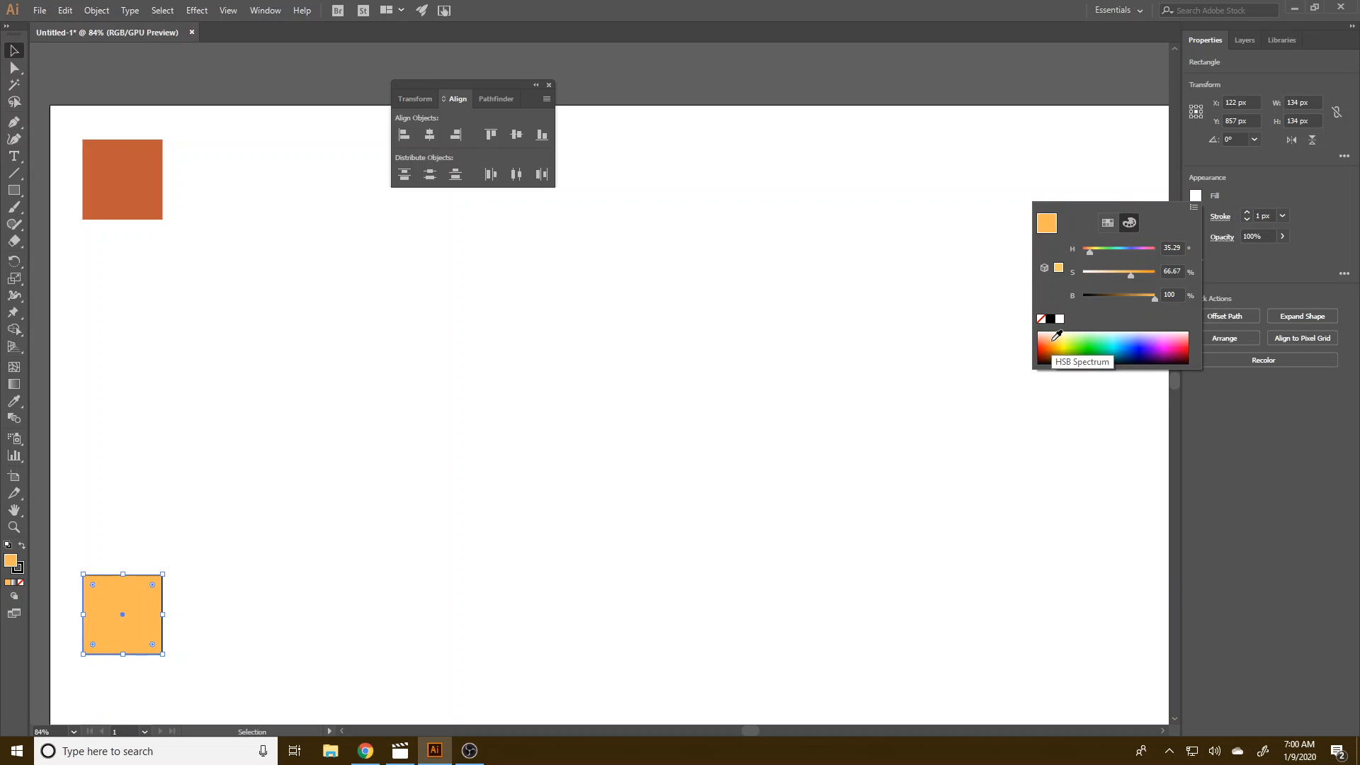
# - Change the upper square's fill to a pinkish purple with a hue of about 315°
pyautogui.doubleClick(116, 168)
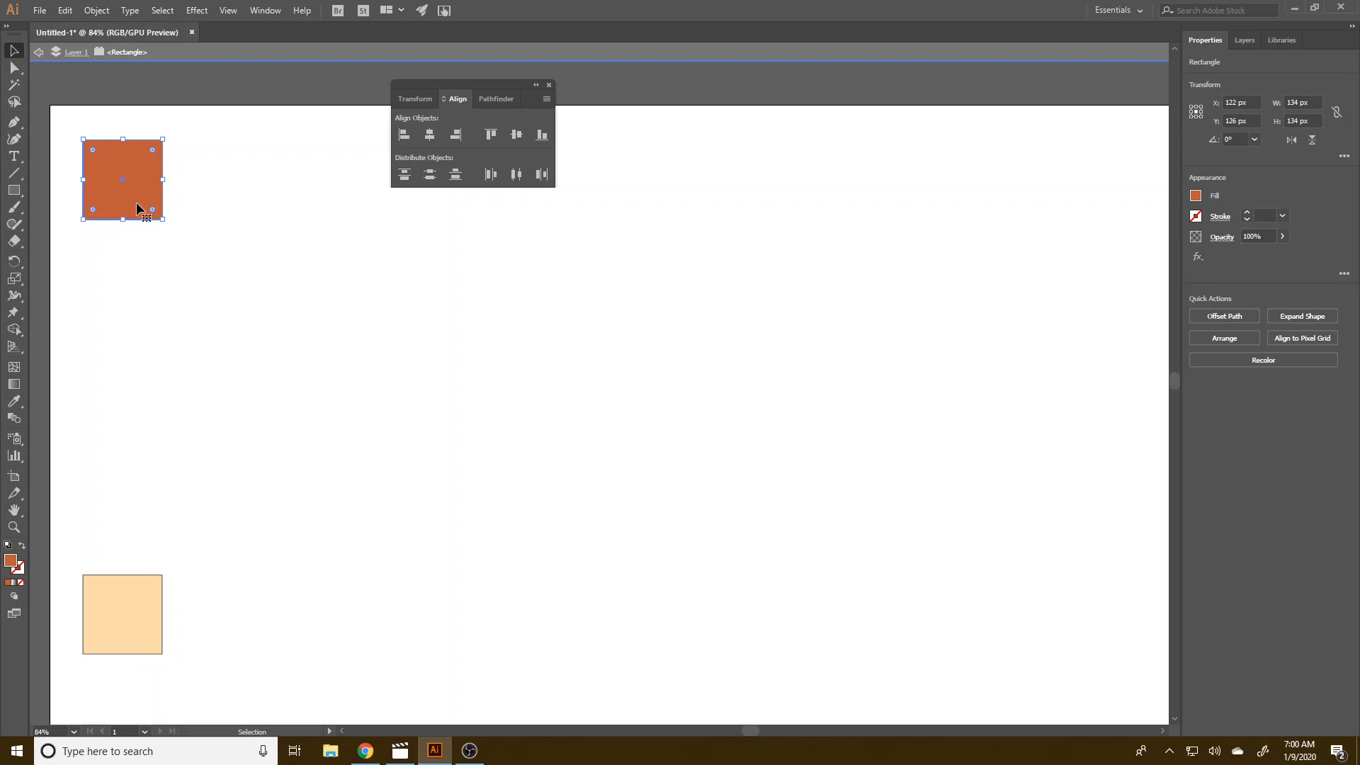
pyautogui.doubleClick(859, 82)
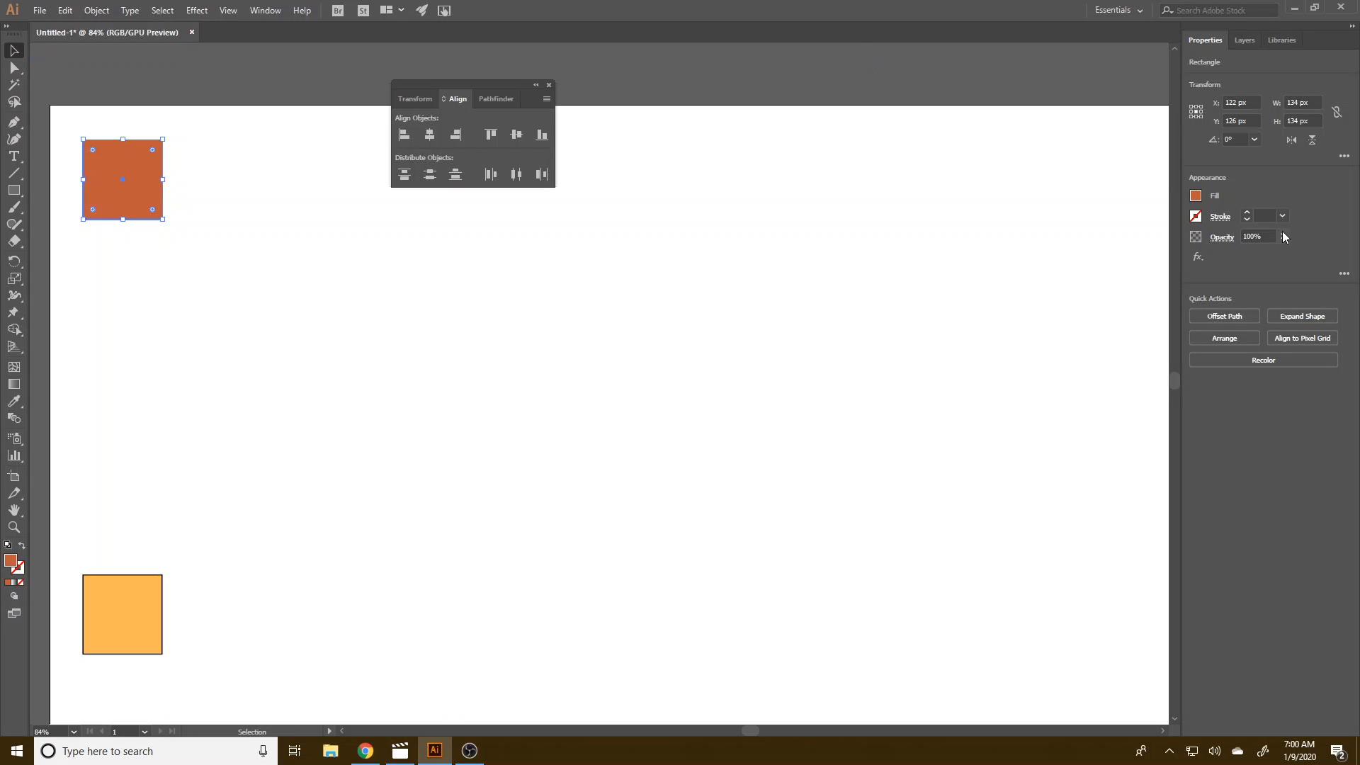
pyautogui.click(1195, 196)
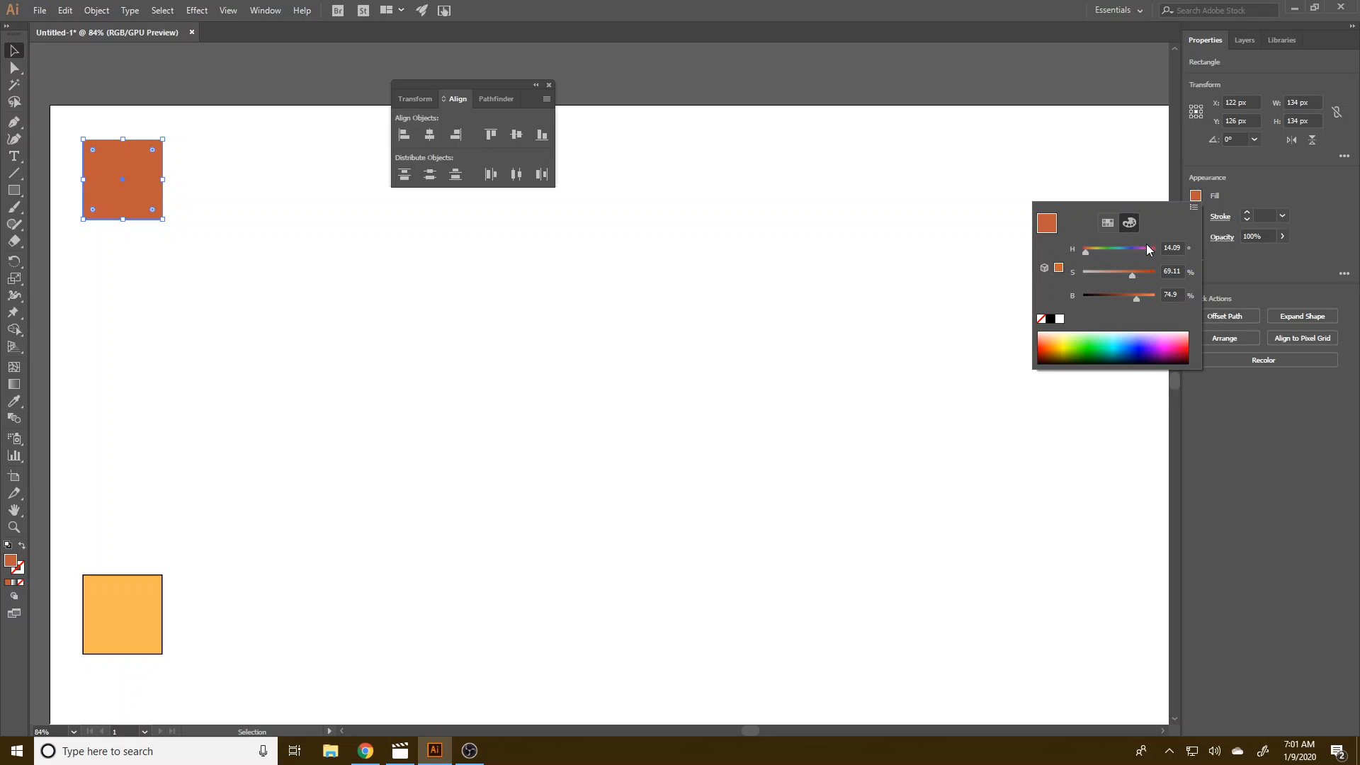
pyautogui.moveTo(1148, 248); pyautogui.dragTo(1126, 272)
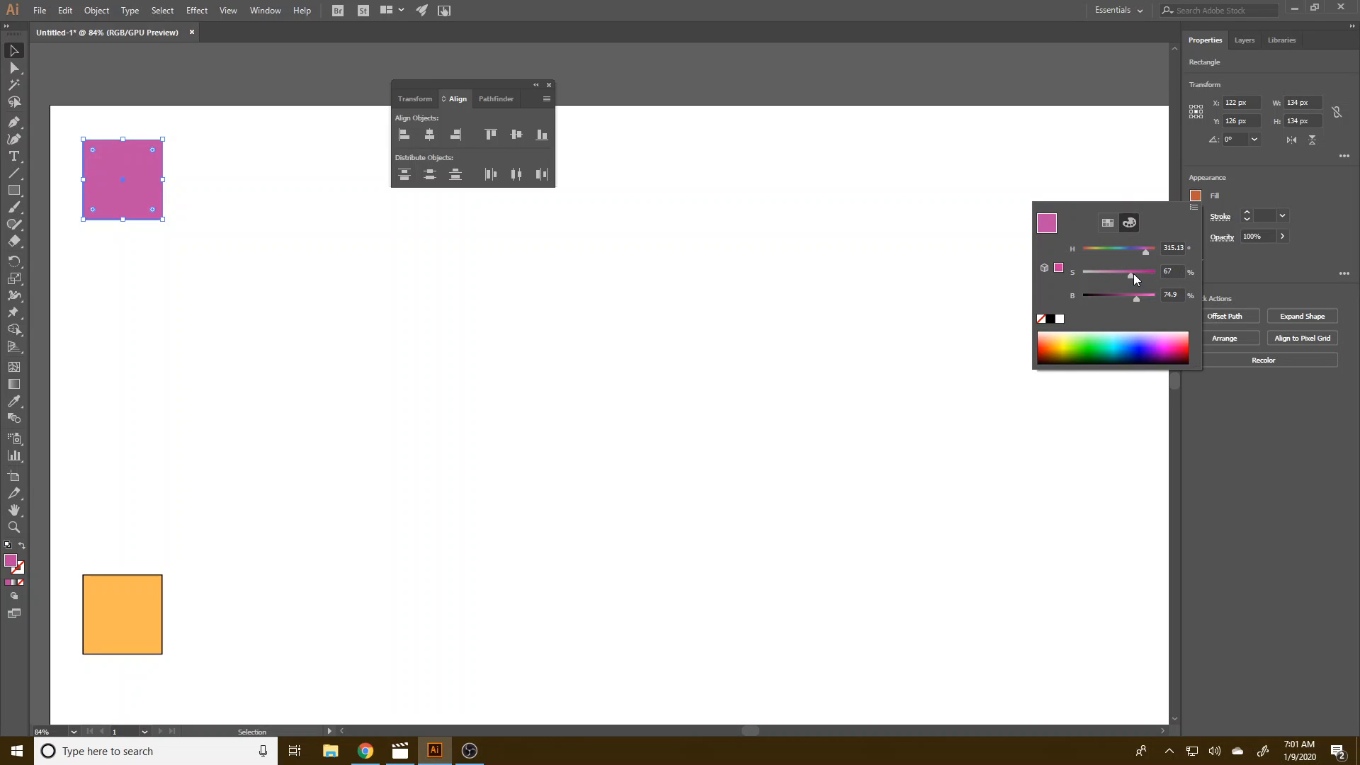
# - Select both squares and make a blend between them
pyautogui.click(12, 52)
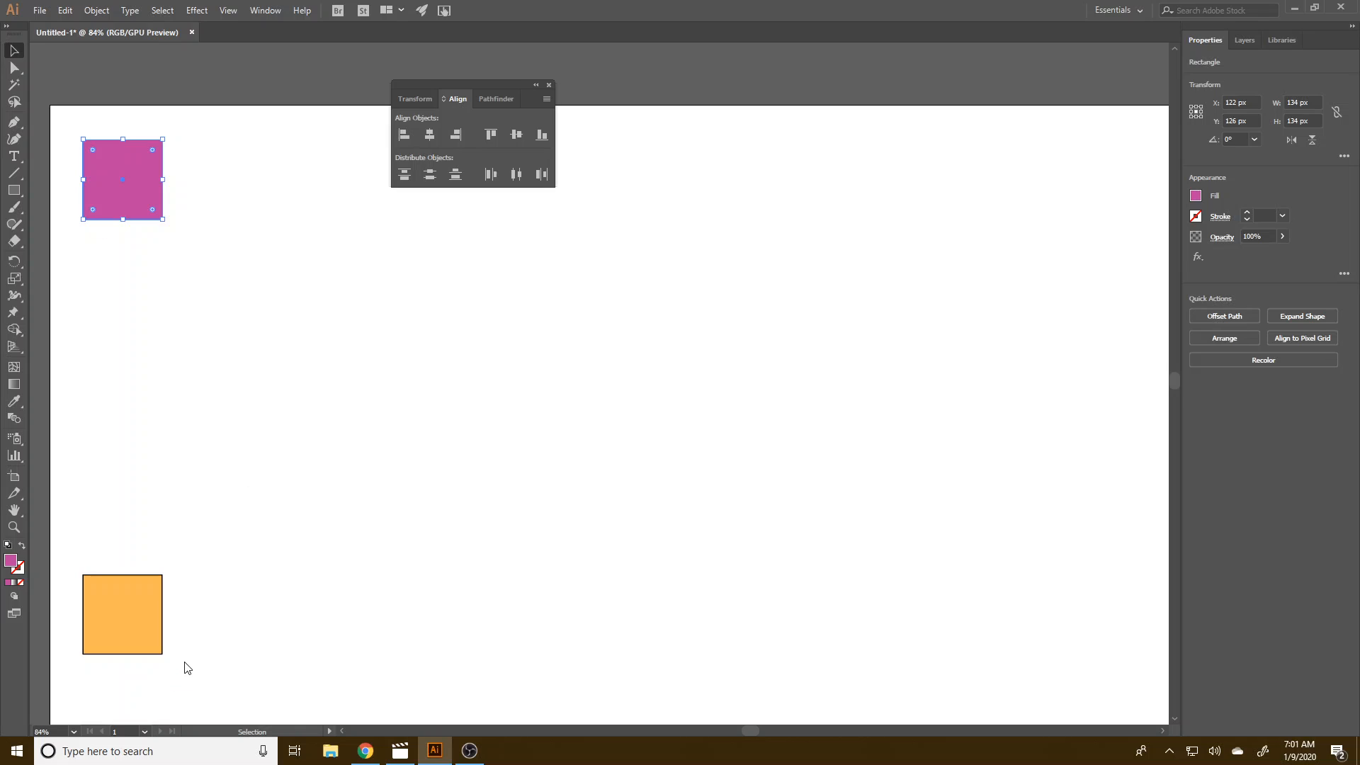
pyautogui.moveTo(187, 668); pyautogui.dragTo(113, 150)
pyautogui.click(97, 11)
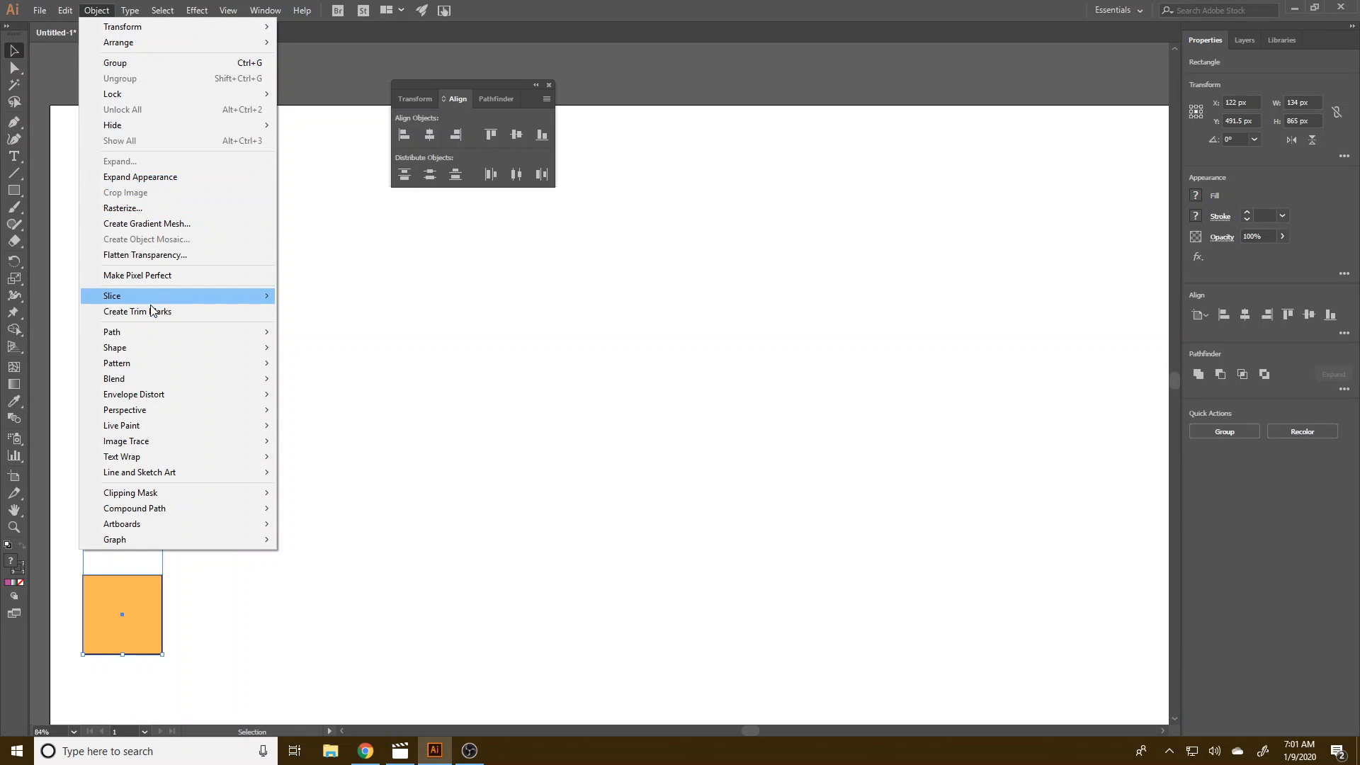
pyautogui.moveTo(188, 379)
pyautogui.click(314, 378)
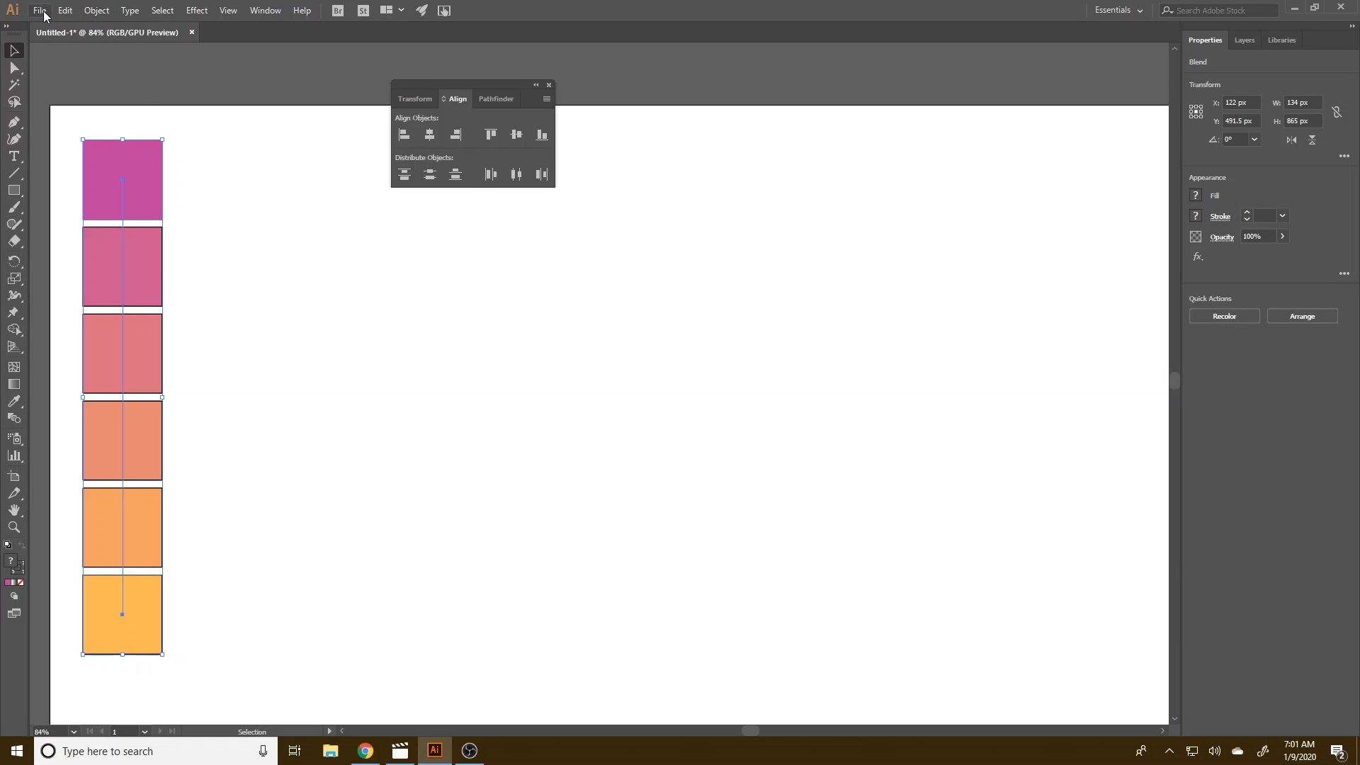
# - Set the blend's spacing to Specified Steps with 18 steps, with the preview turned on
pyautogui.click(97, 10)
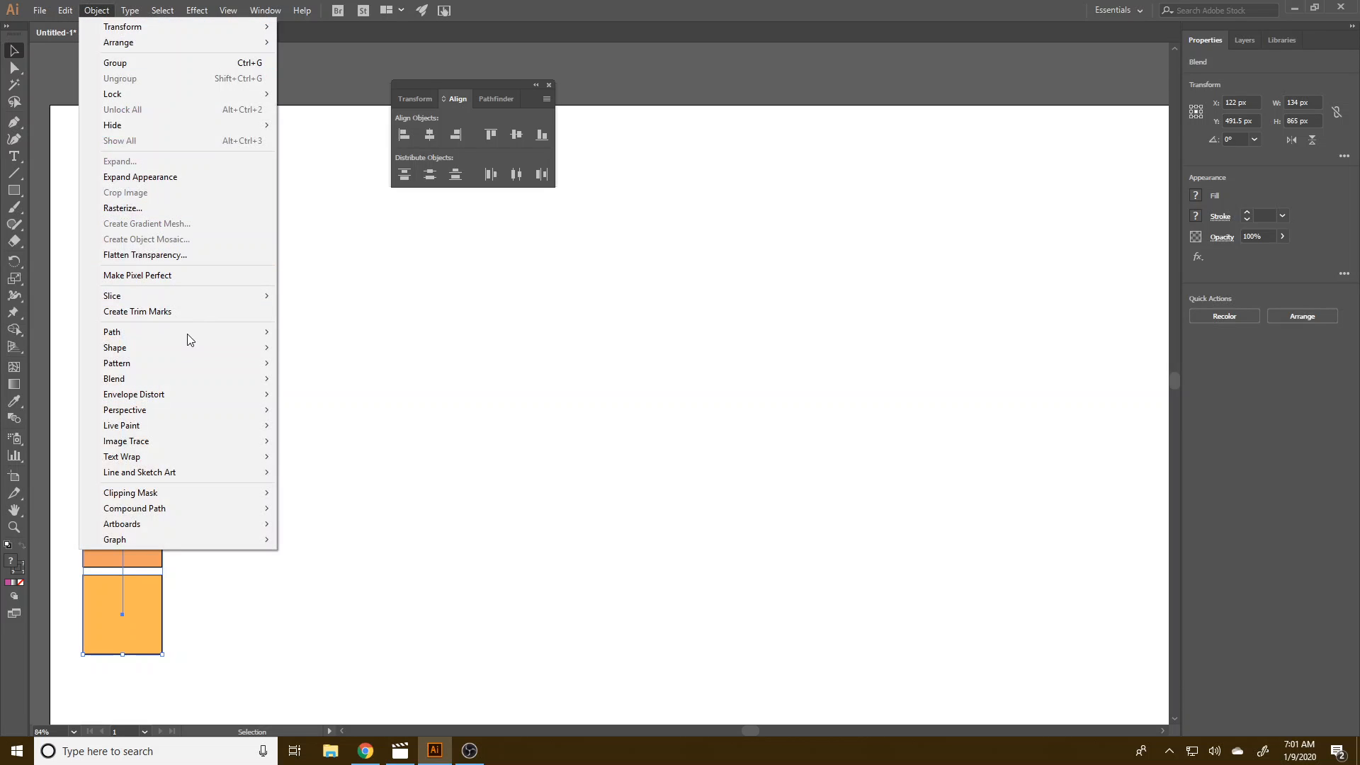
pyautogui.moveTo(170, 378)
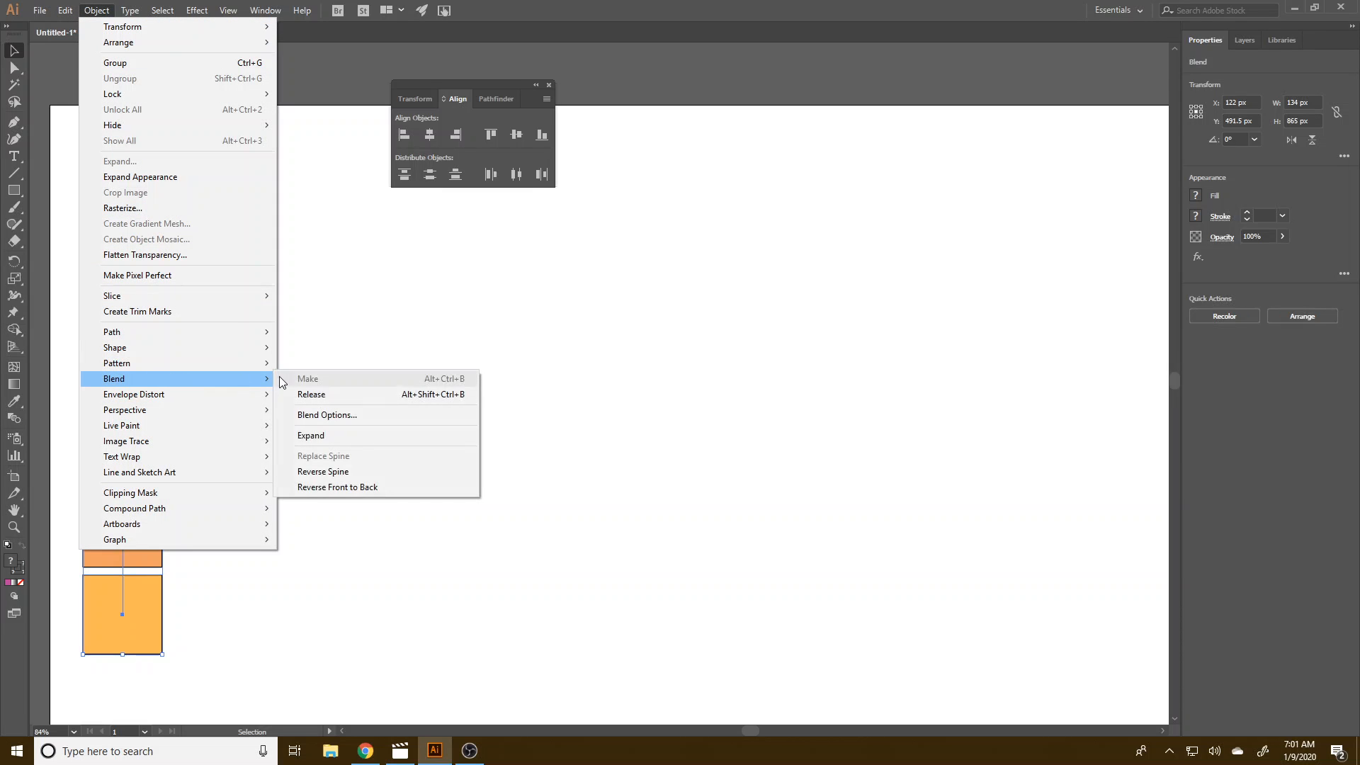
pyautogui.click(334, 408)
pyautogui.click(147, 46)
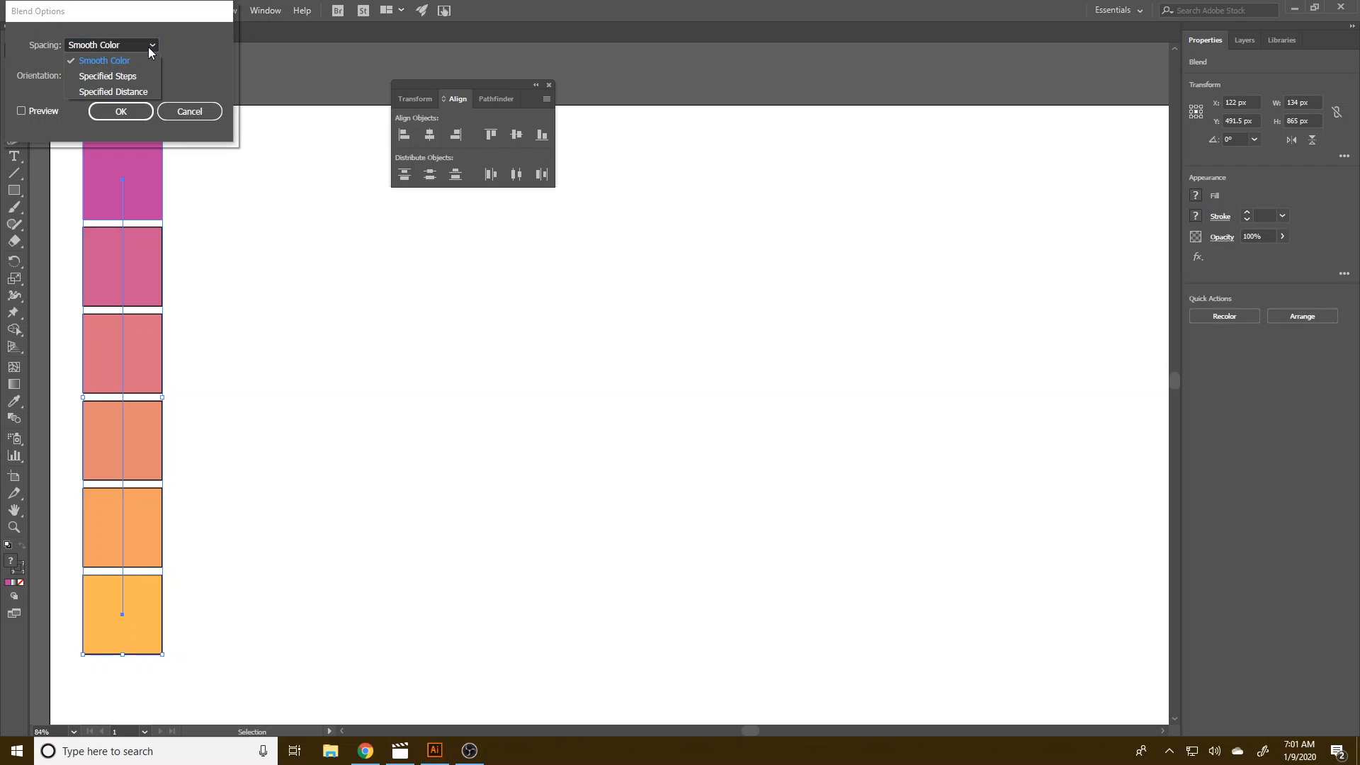
pyautogui.click(129, 78)
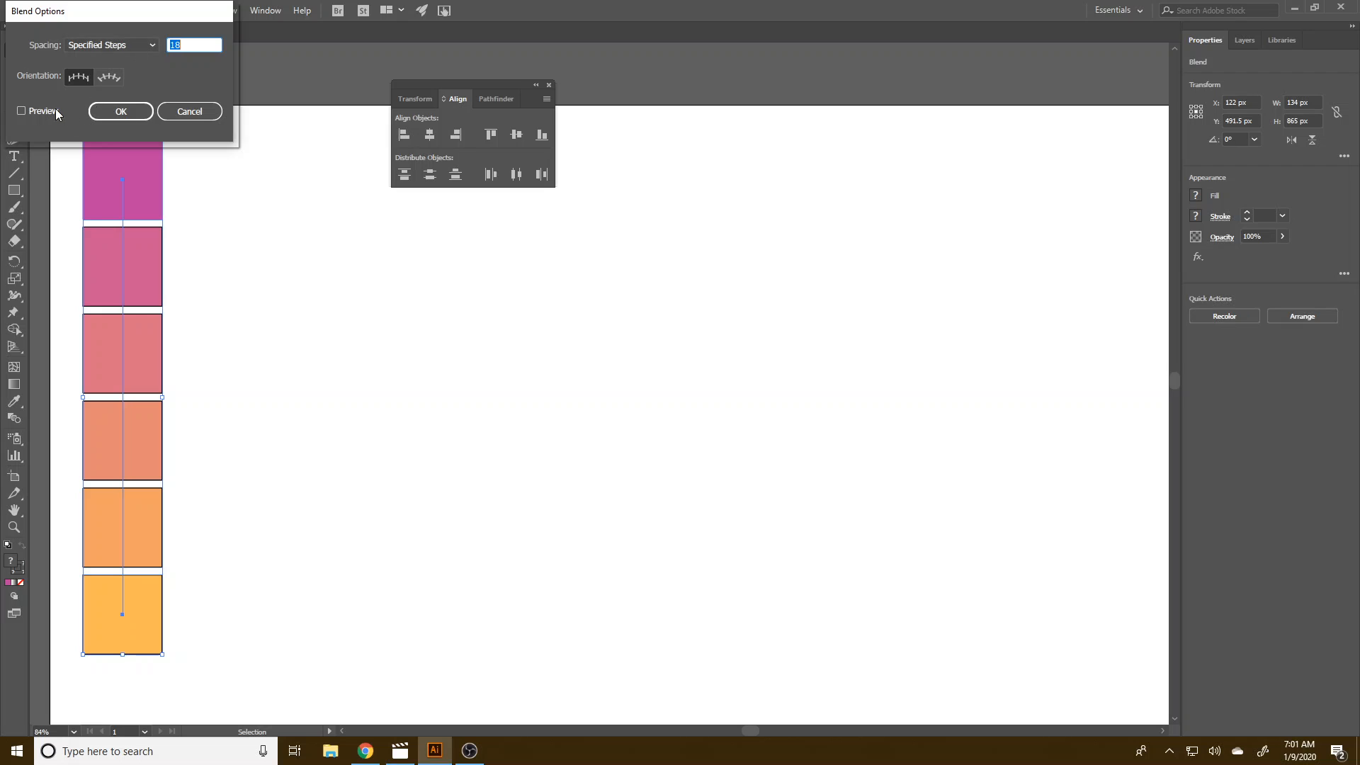
pyautogui.click(35, 109)
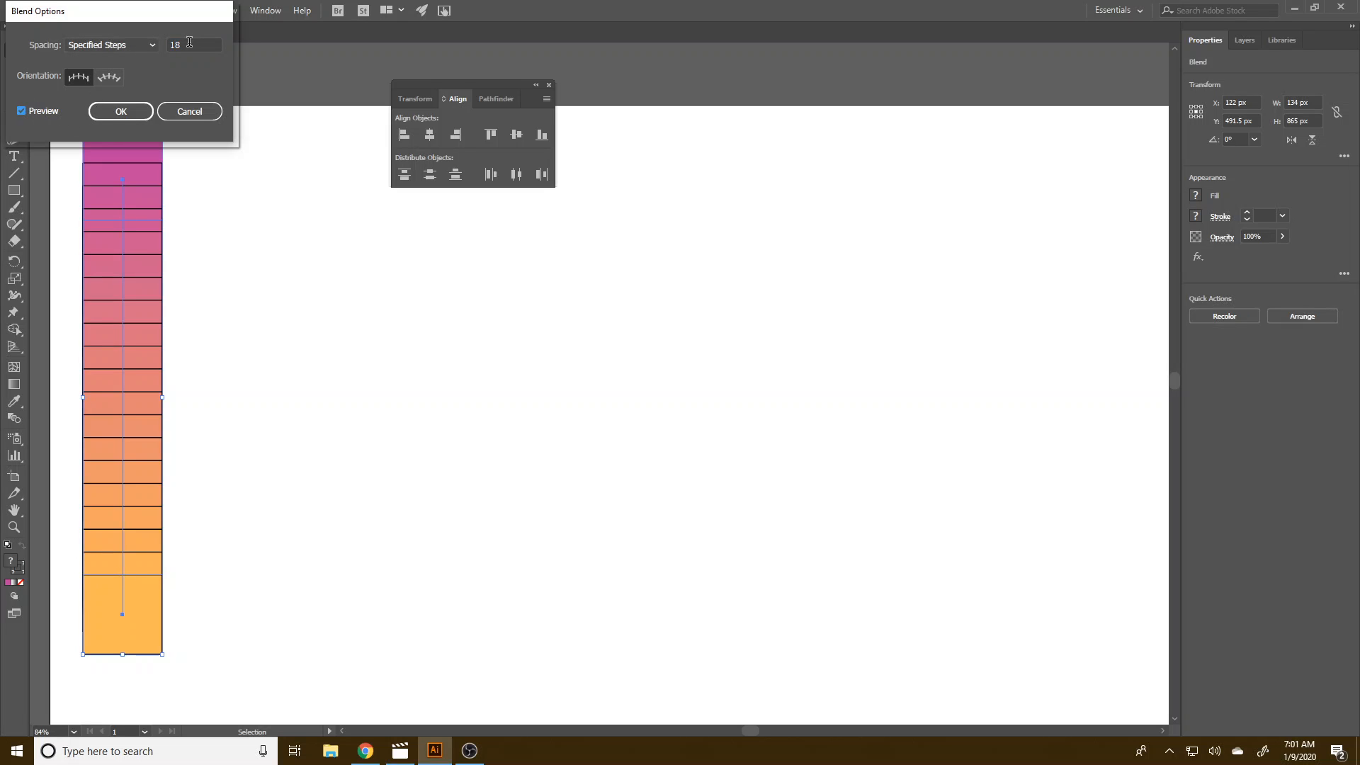
pyautogui.click(122, 113)
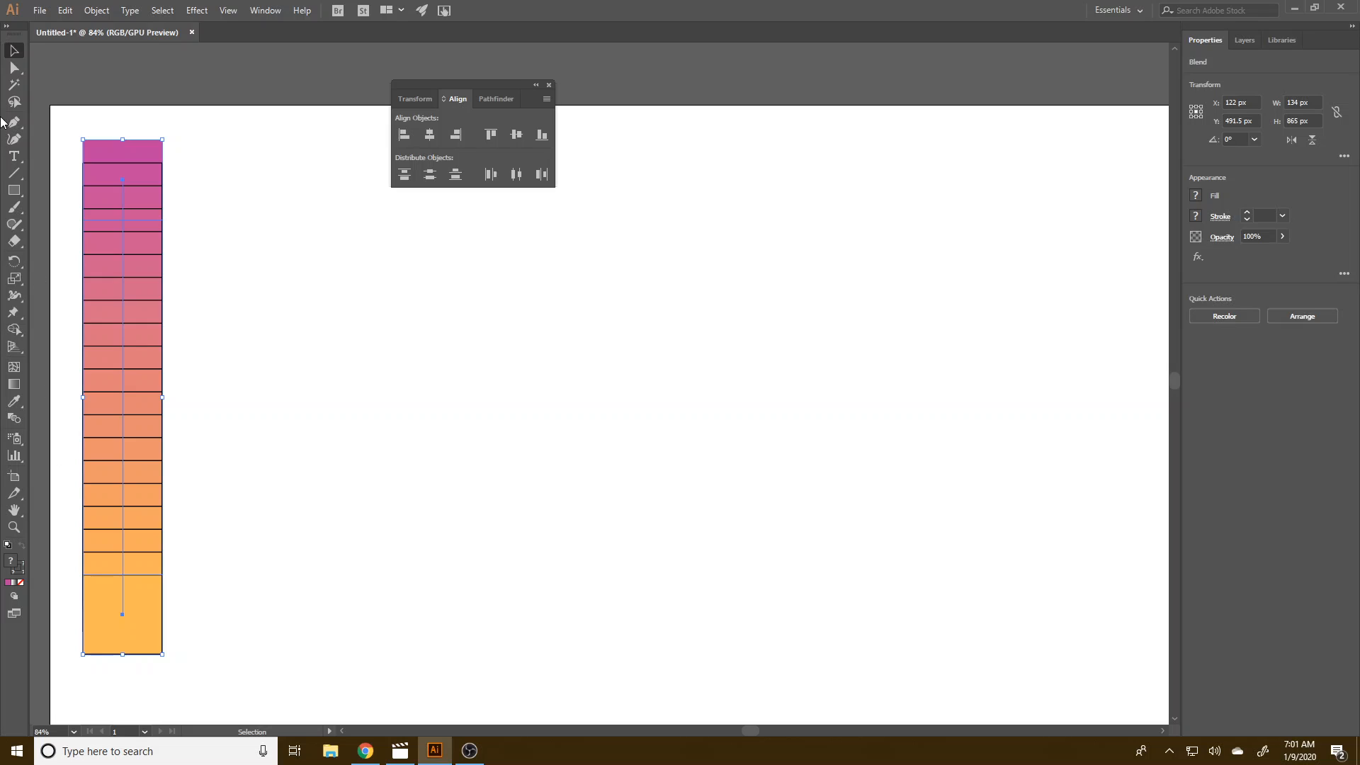
# - Select the blended strip and expand its appearance
pyautogui.moveTo(248, 607); pyautogui.dragTo(76, 134)
pyautogui.click(96, 10)
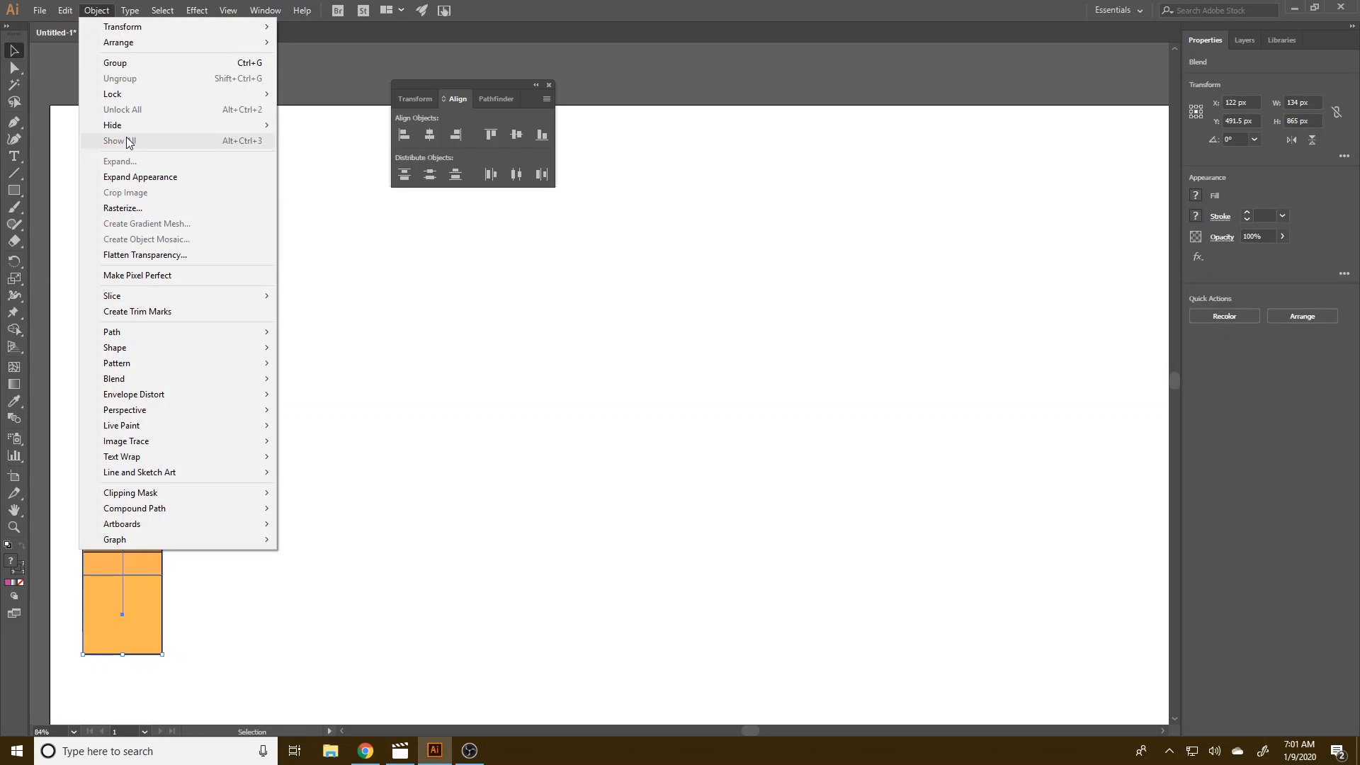
pyautogui.click(141, 177)
pyautogui.click(320, 414)
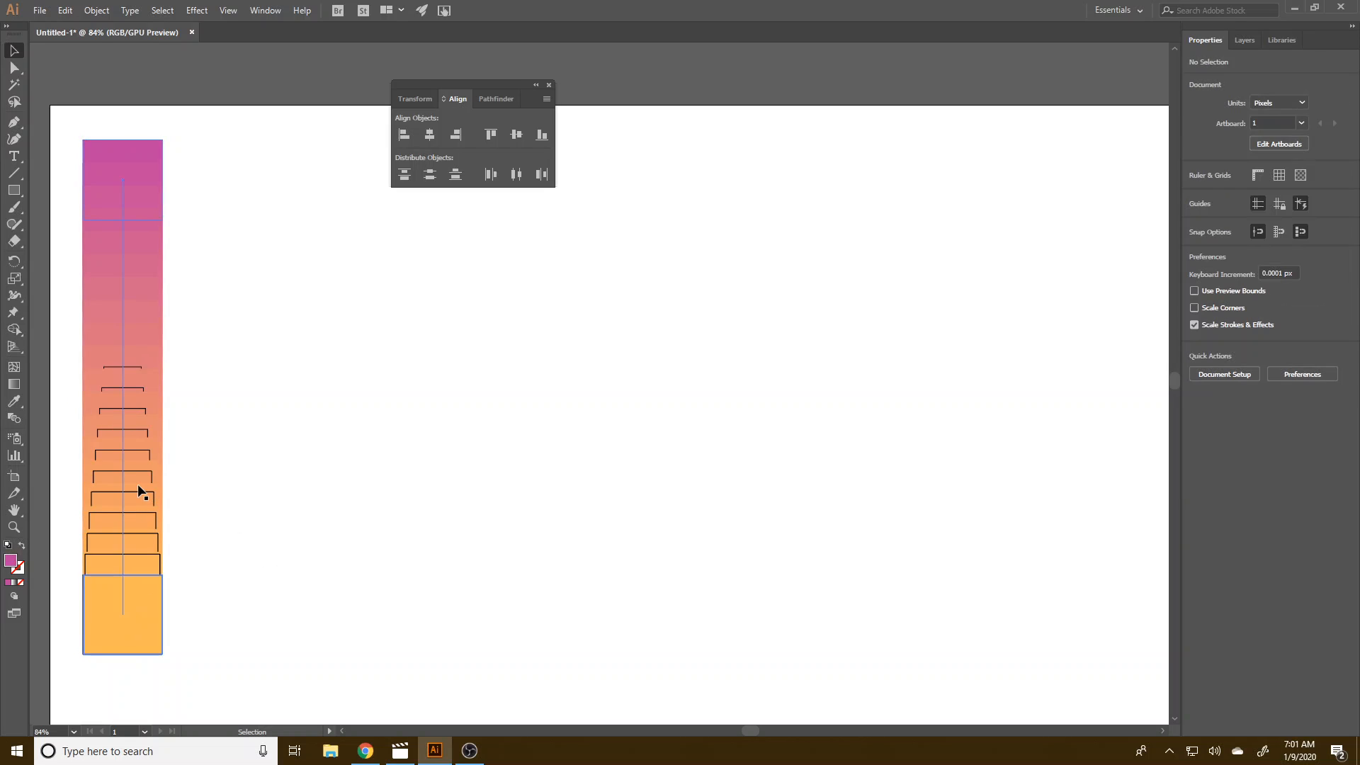
pyautogui.moveTo(147, 490); pyautogui.dragTo(202, 492)
pyautogui.hotkey('ctrl', 'z')
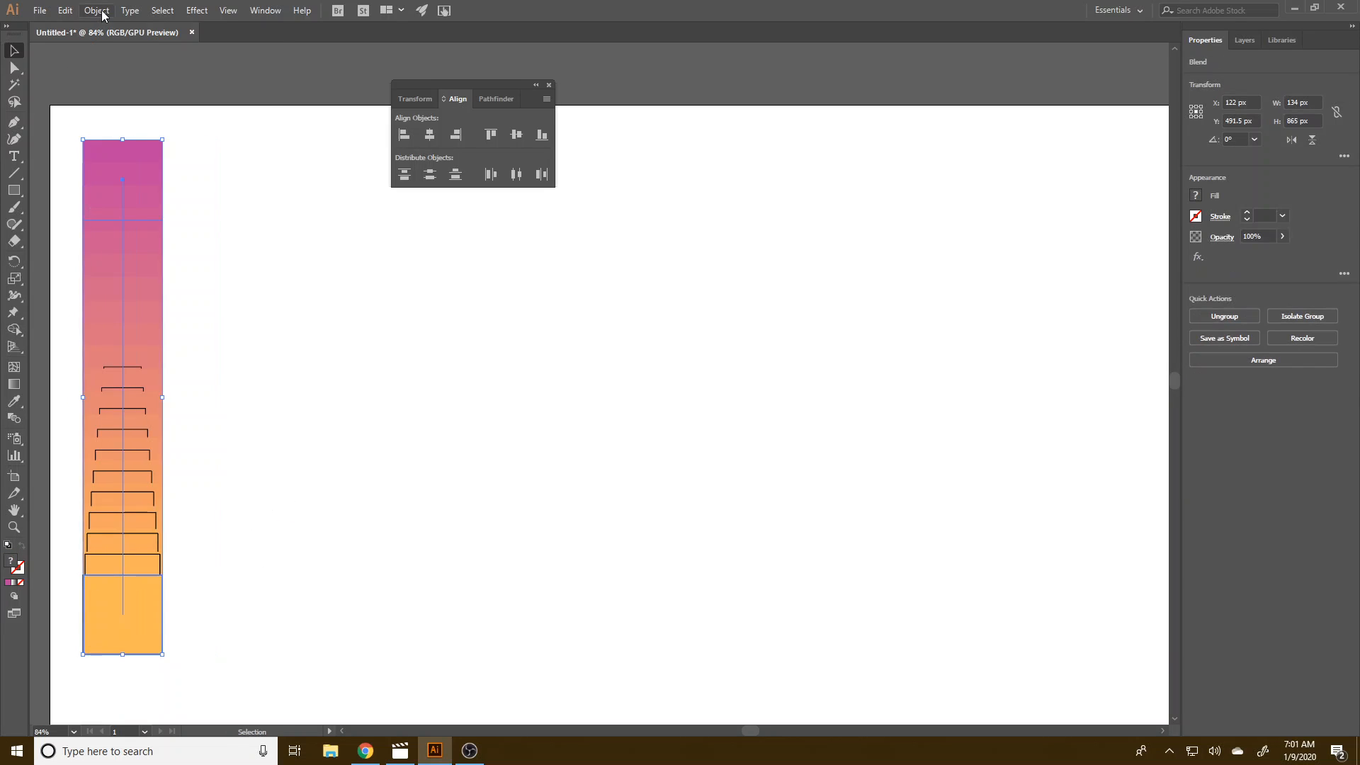
# - Expand the blend into individual shapes with the default expand options
pyautogui.click(96, 10)
pyautogui.click(147, 163)
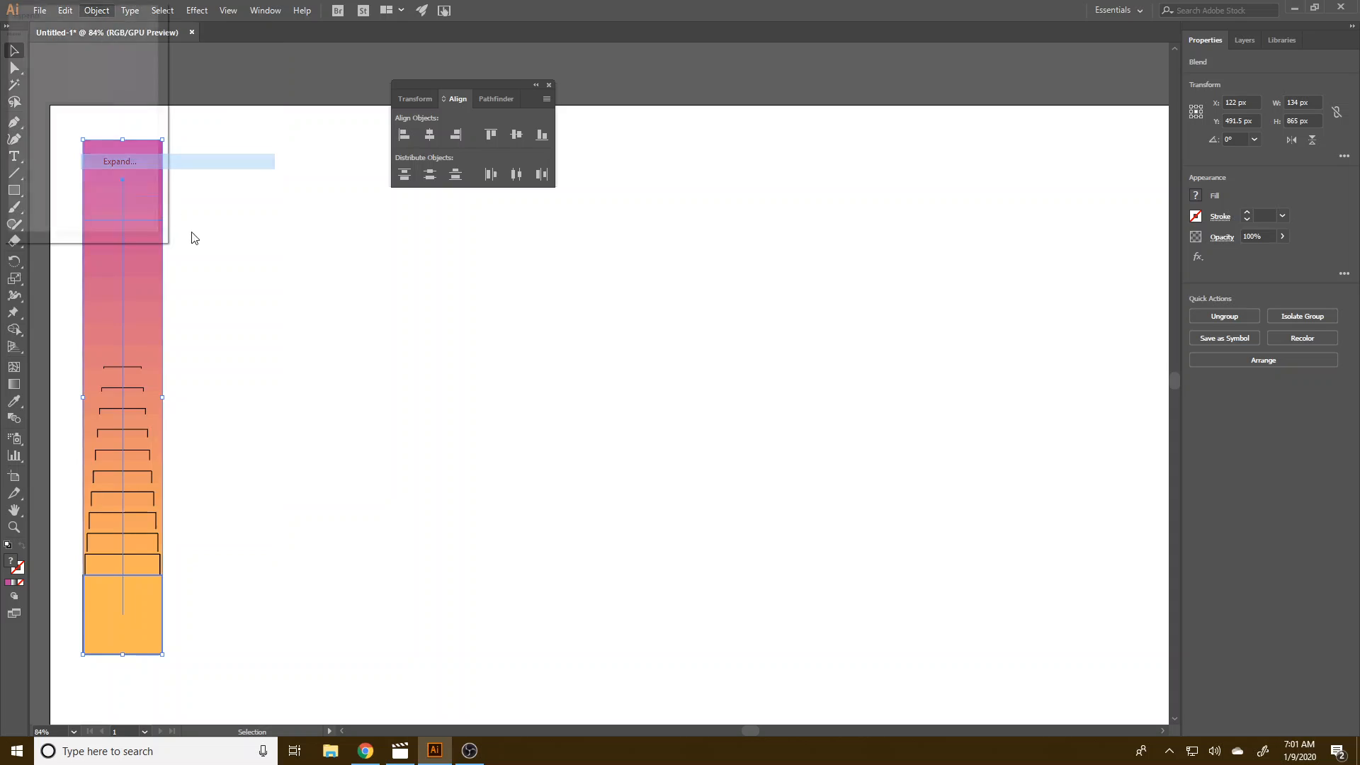
pyautogui.press('Return')
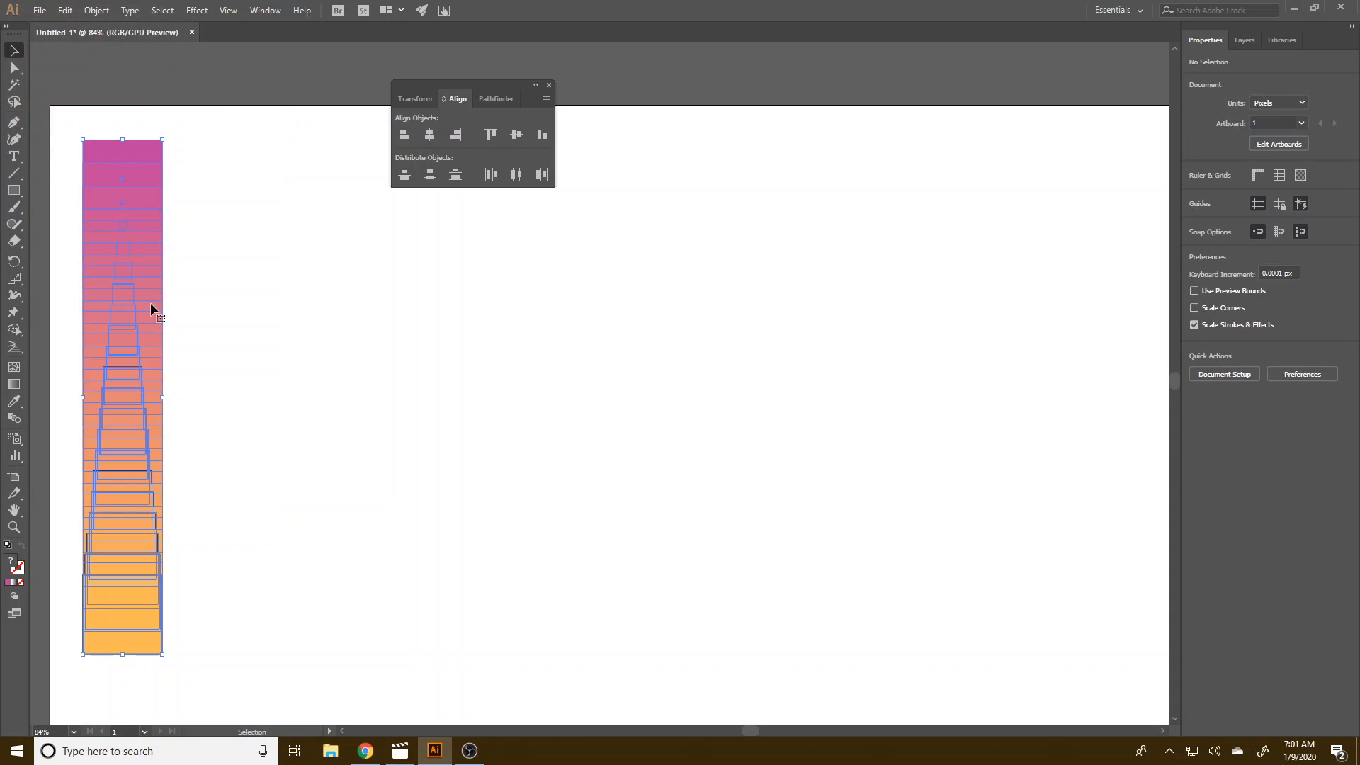
pyautogui.click(312, 434)
# - Ungroup the expanded strip into separately selectable squares
pyautogui.click(102, 14)
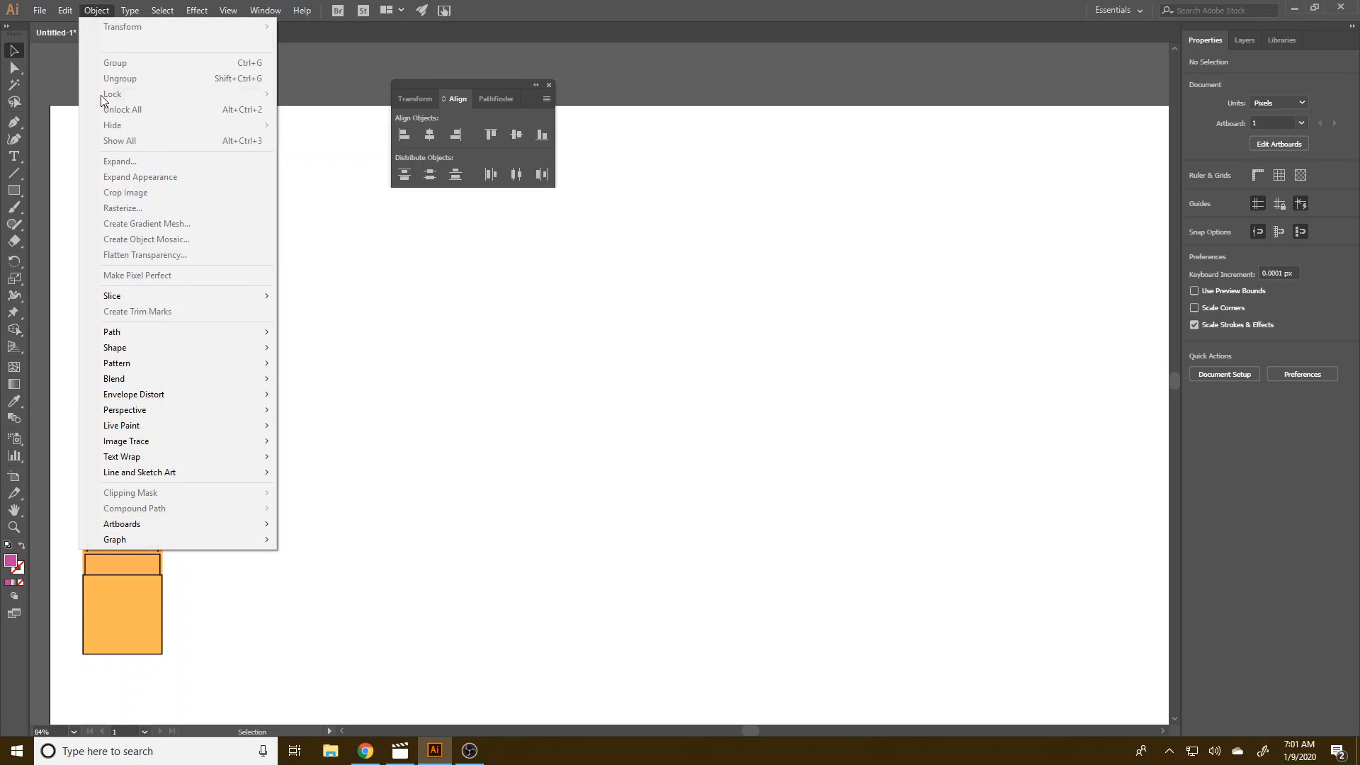
pyautogui.press('Escape')
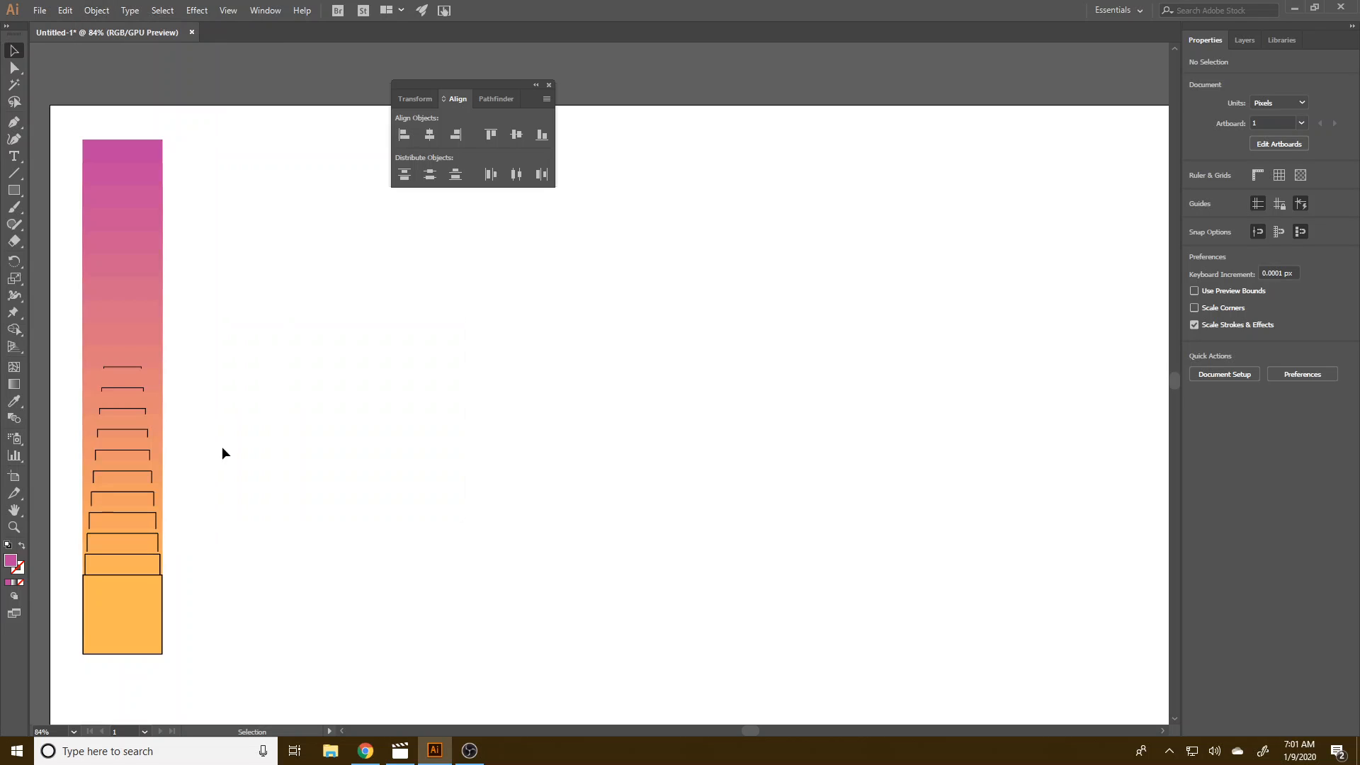
pyautogui.click(152, 534)
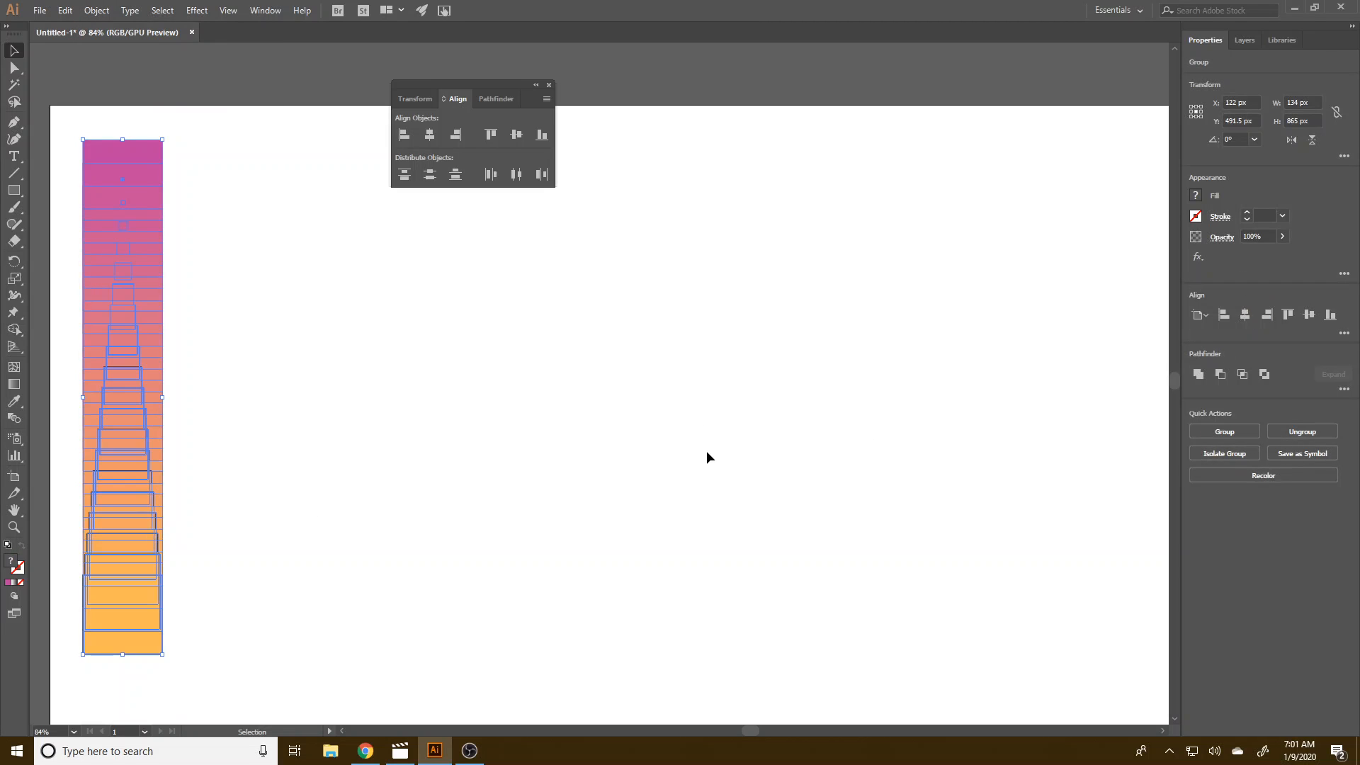
pyautogui.click(1296, 431)
pyautogui.click(1099, 430)
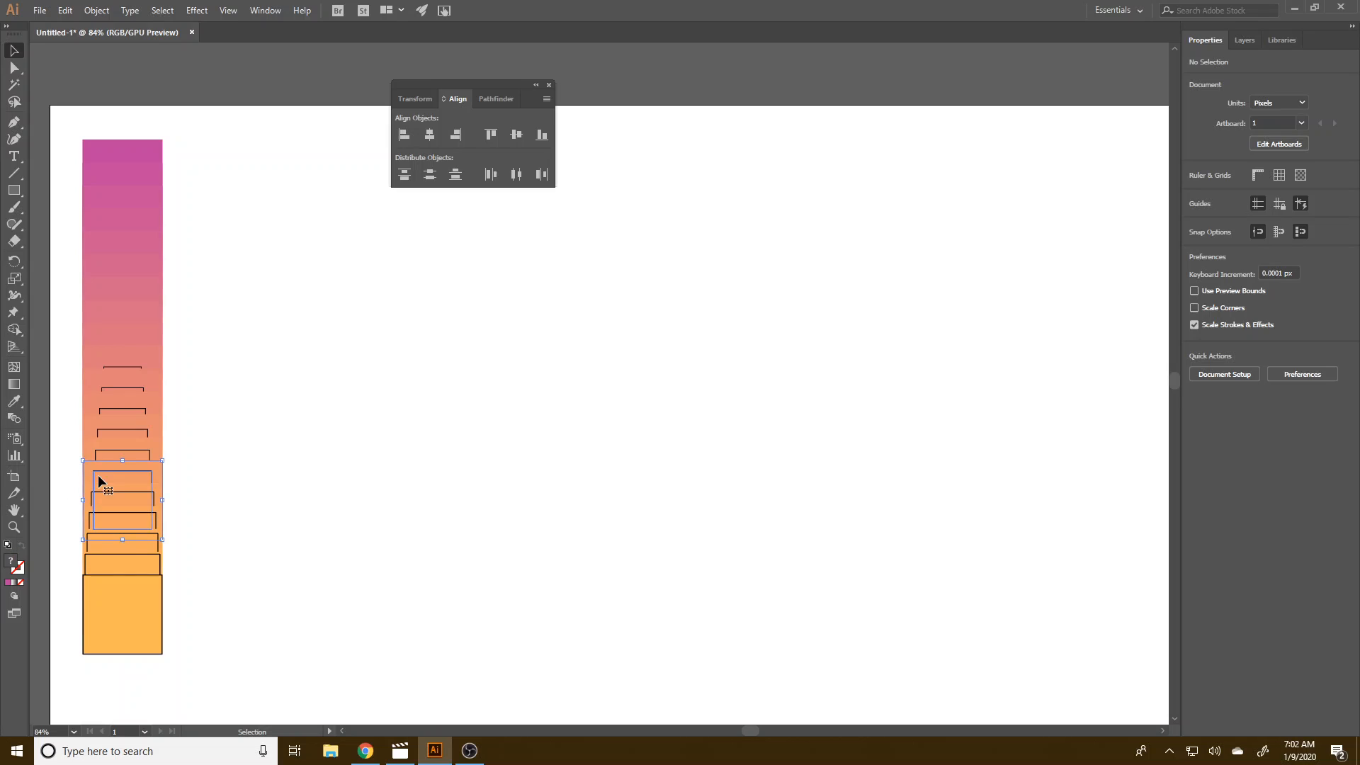
# - Try moving one orange square out of the strip, and undo the move
pyautogui.moveTo(98, 484); pyautogui.dragTo(247, 460)
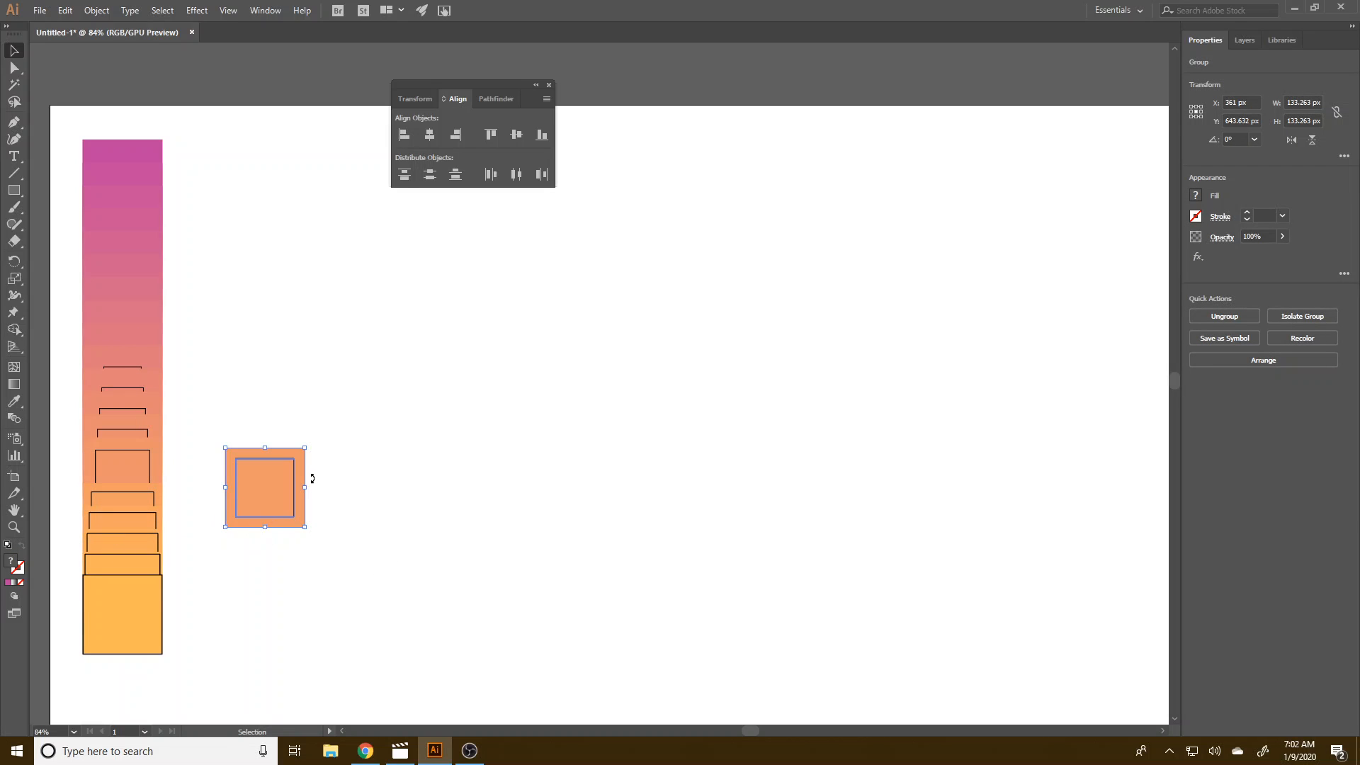
pyautogui.hotkey('ctrl', 'z')
pyautogui.click(247, 497)
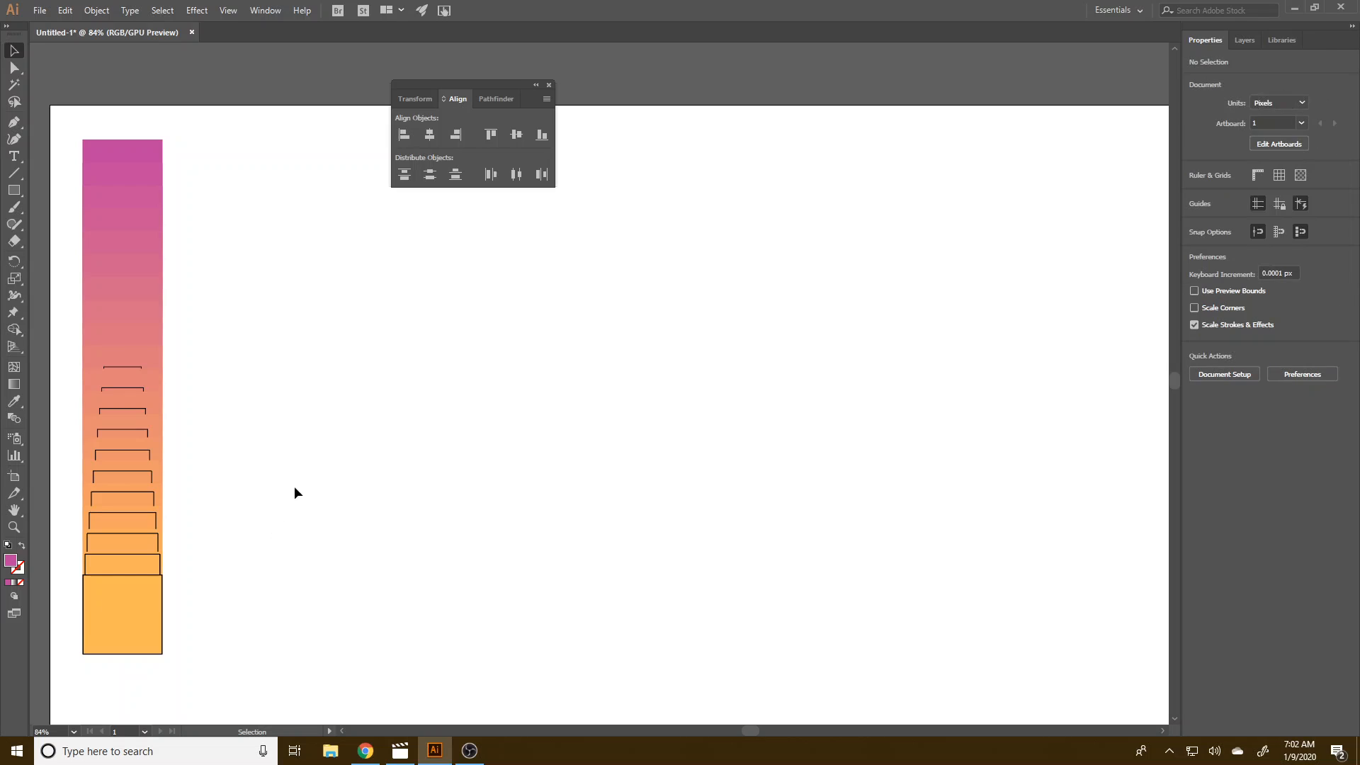
# - Draw a test rectangle about 237 by 229 px beside the strip and sample its fill from the strip's pink upper part
pyautogui.press('m')
pyautogui.moveTo(382, 308)
pyautogui.mouseDown()
pyautogui.moveTo(537, 437)
pyautogui.moveTo(524, 444)
pyautogui.mouseUp()
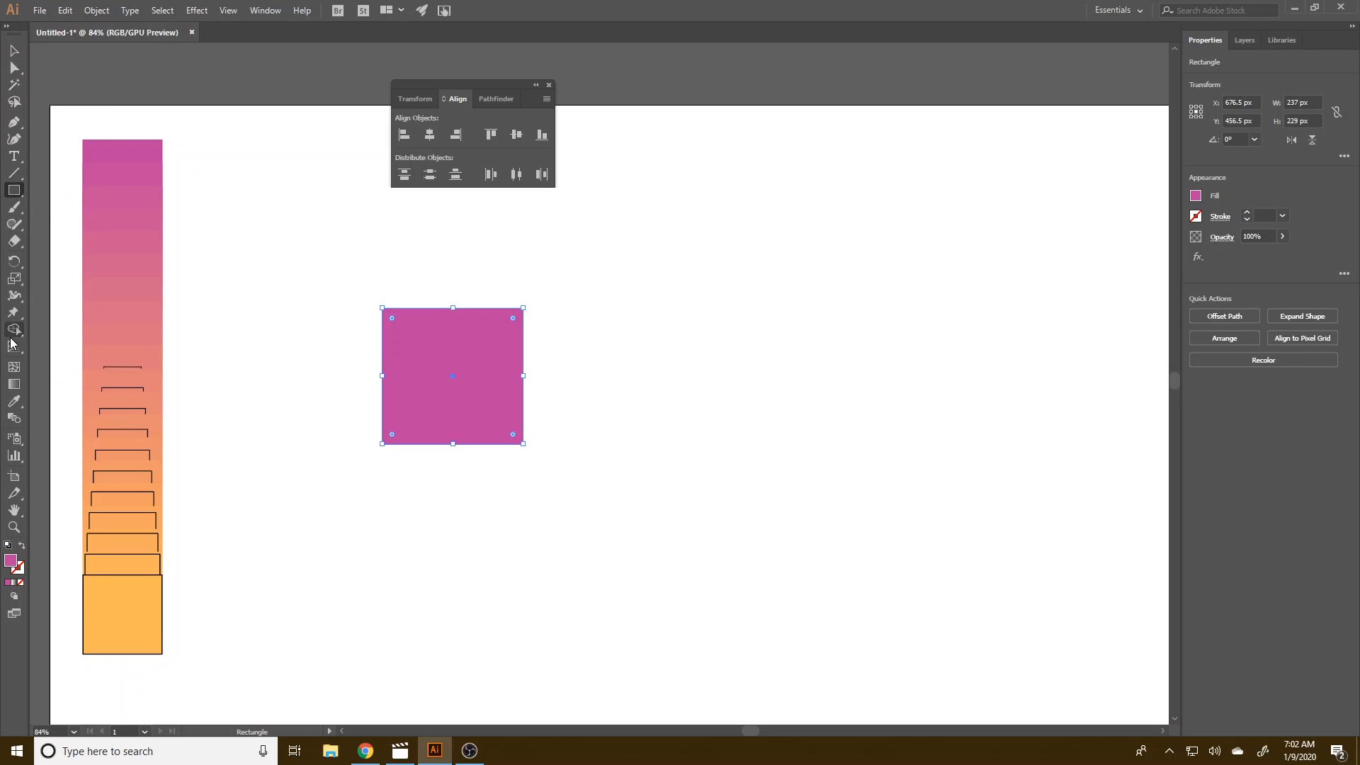
pyautogui.click(14, 401)
pyautogui.click(130, 185)
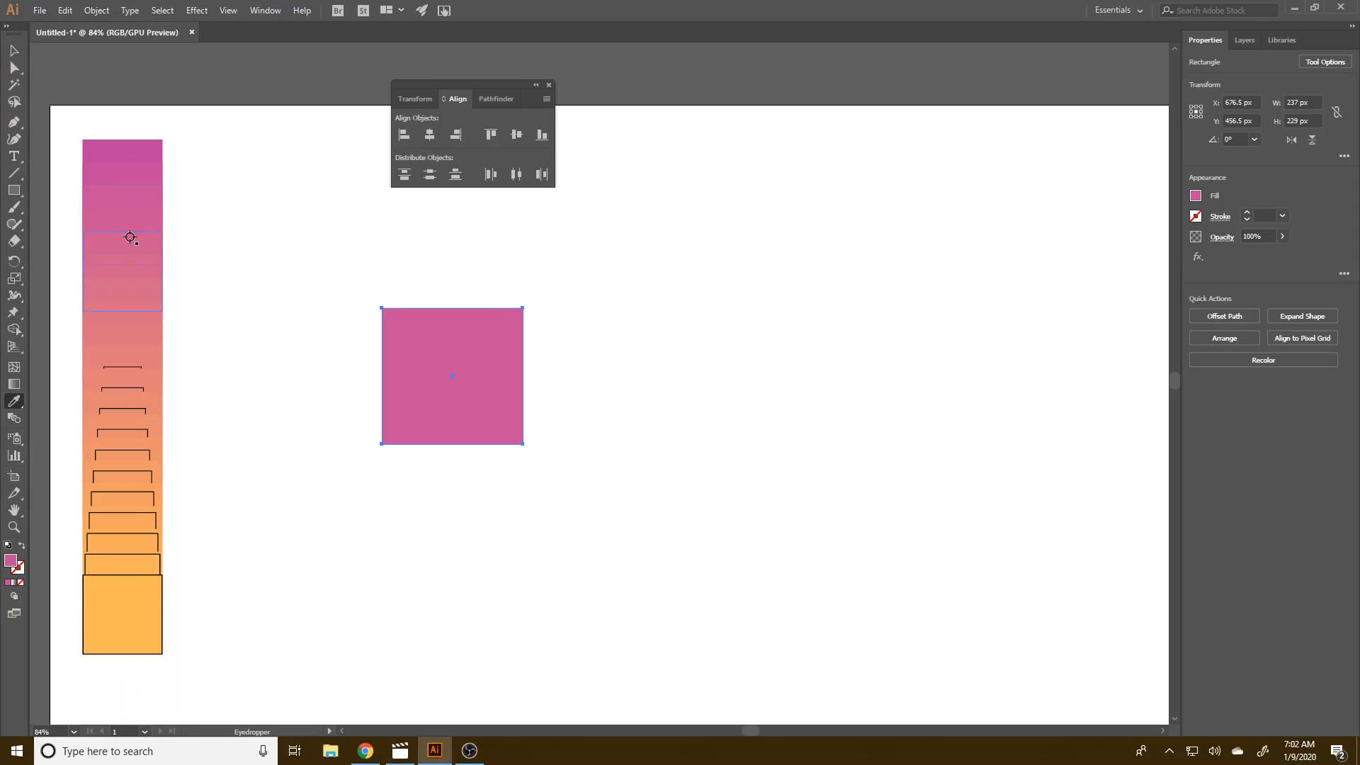
# - Sample various pink, salmon and orange shades along the strip onto the test rectangle with the Eyedropper
pyautogui.click(108, 289)
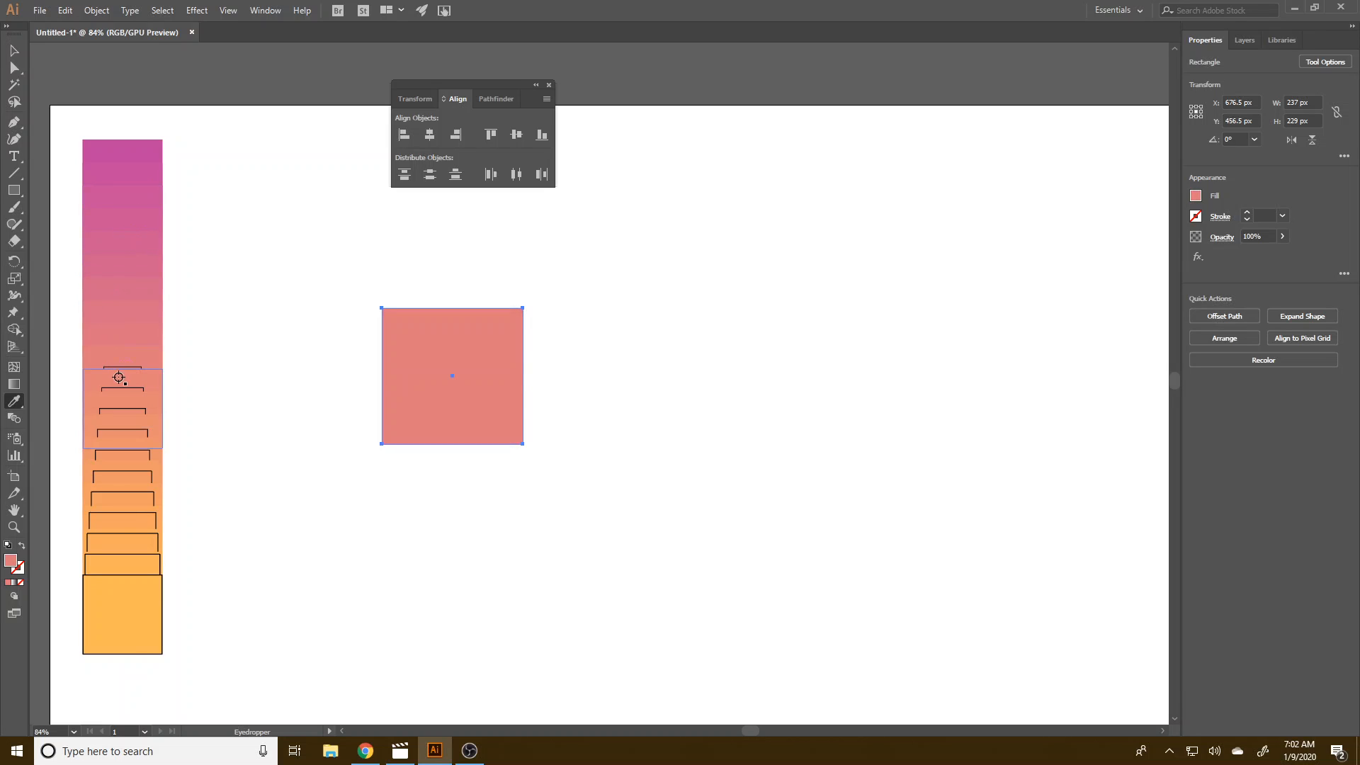
pyautogui.click(117, 514)
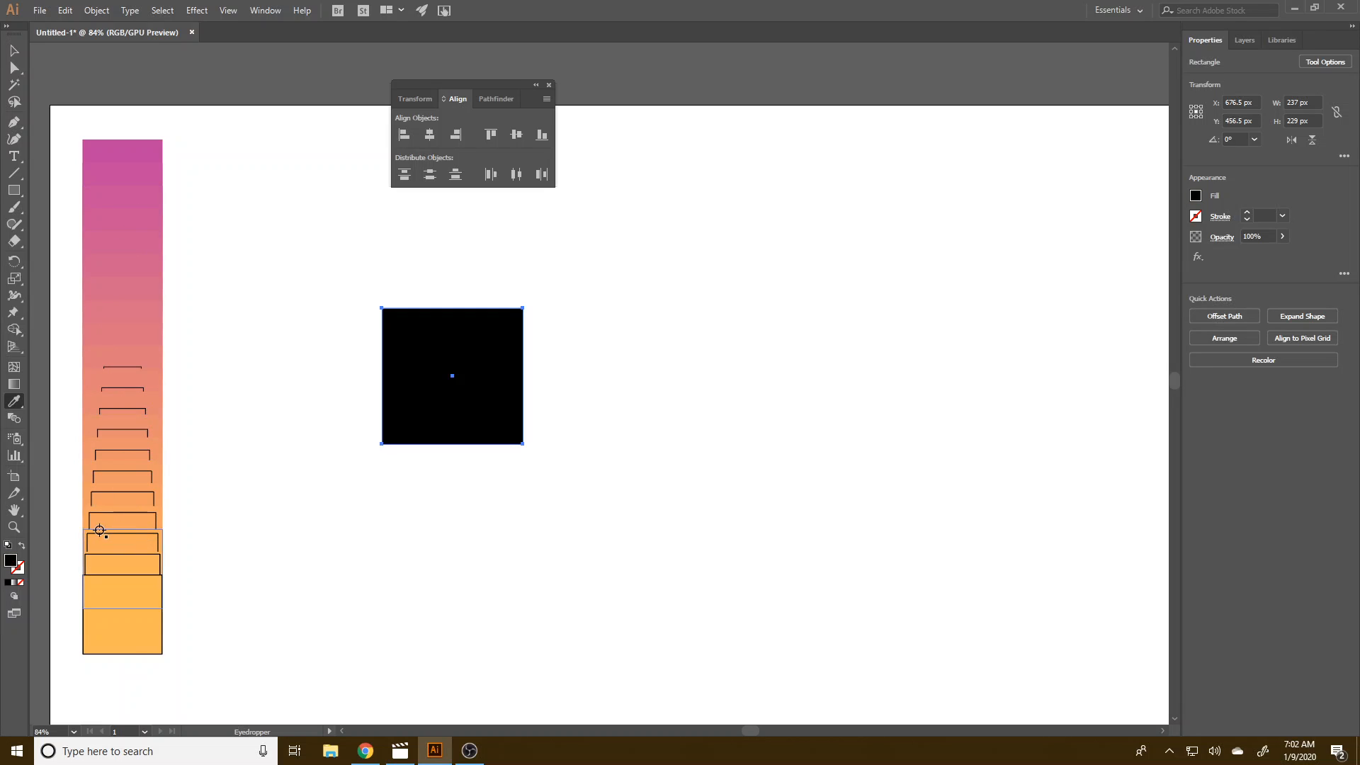
pyautogui.click(108, 529)
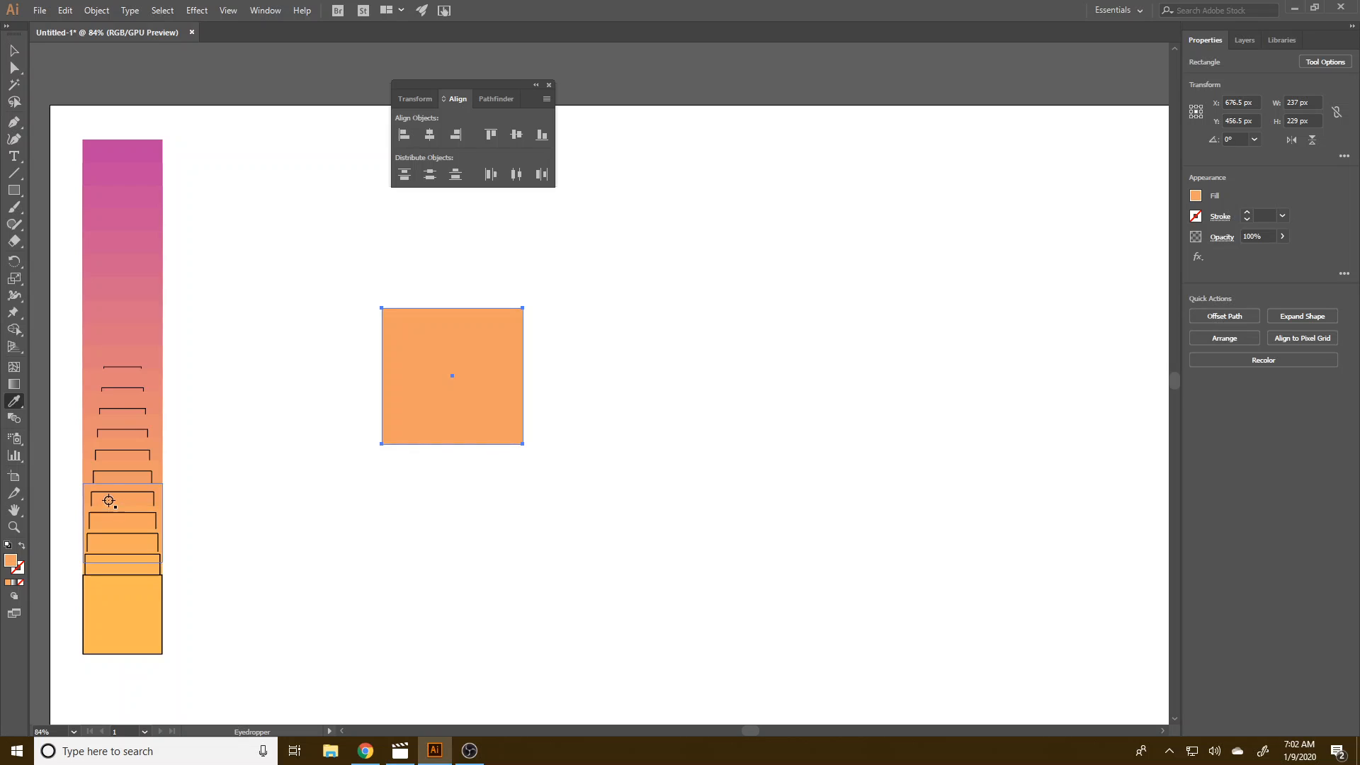
pyautogui.click(121, 349)
pyautogui.click(121, 279)
pyautogui.click(121, 151)
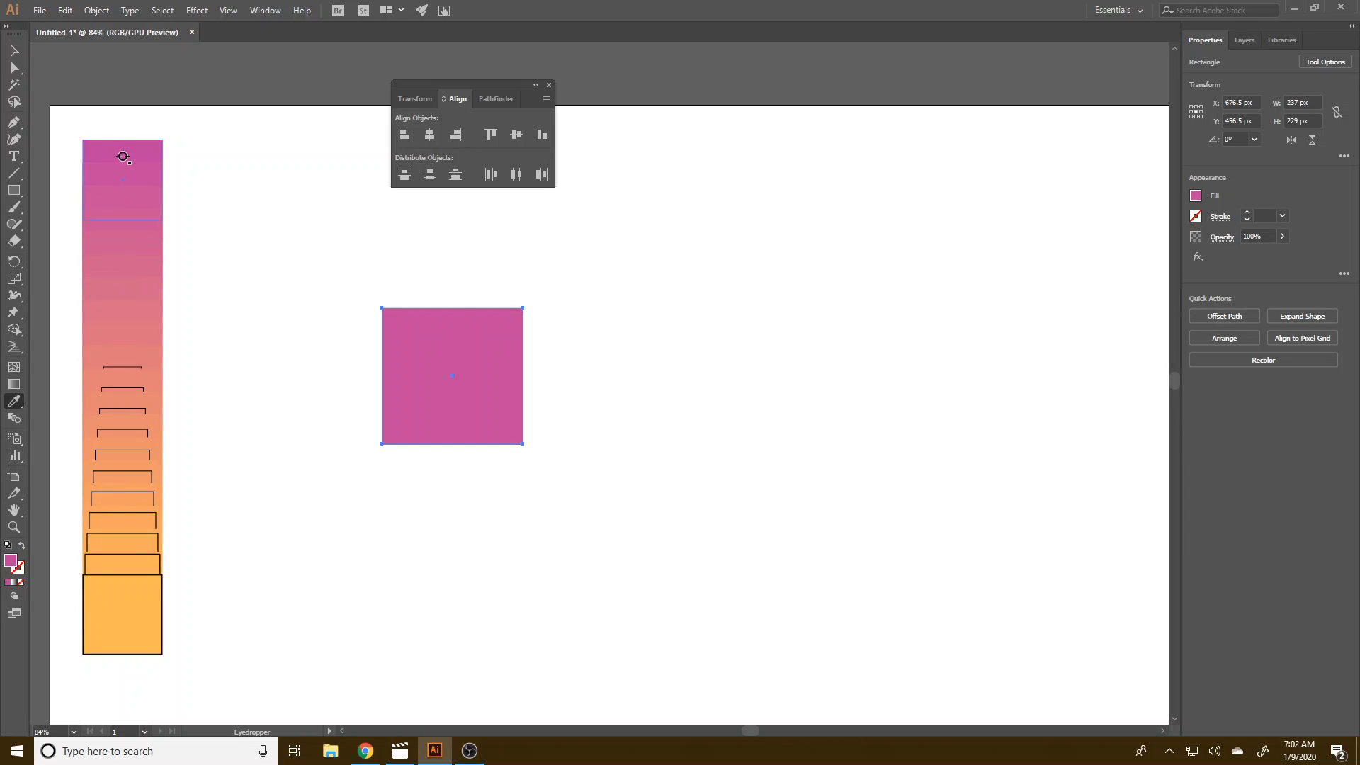
pyautogui.click(121, 364)
pyautogui.click(133, 455)
pyautogui.click(134, 490)
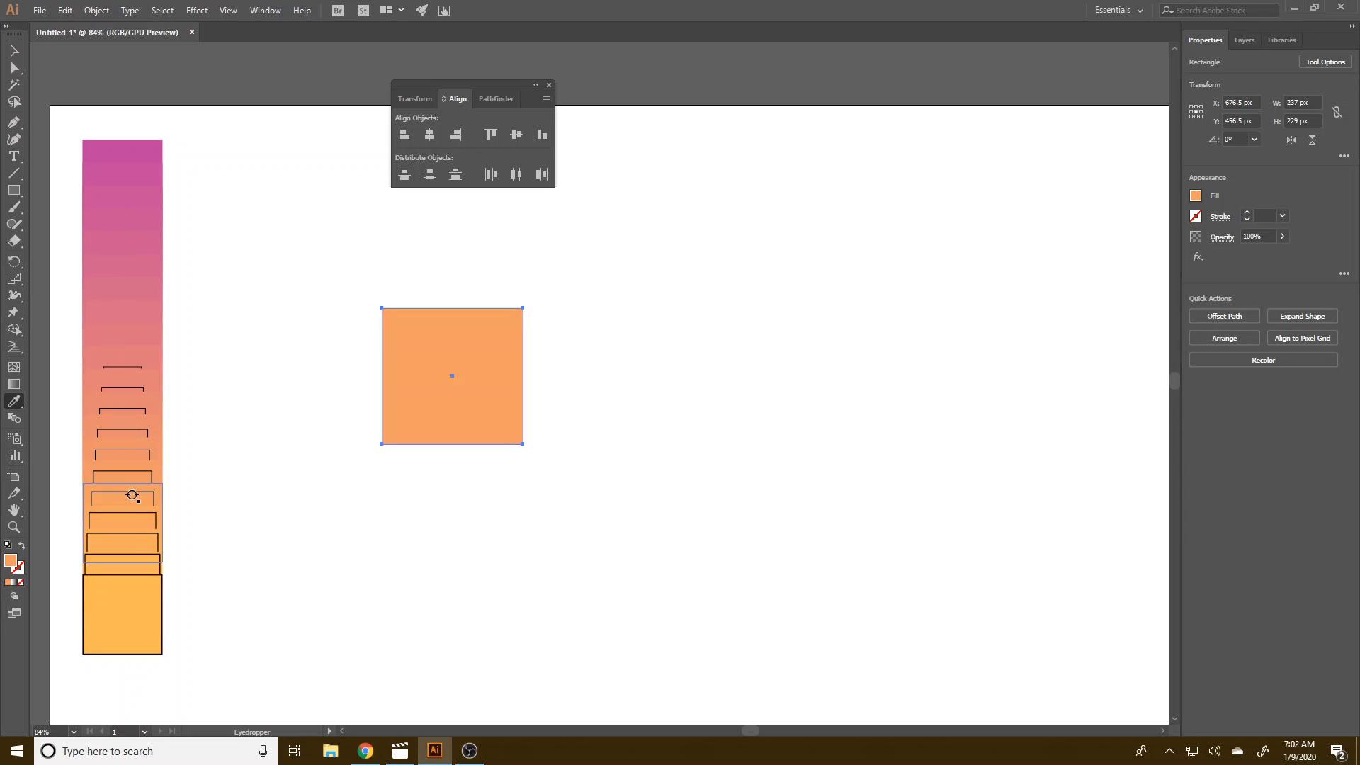
# - Sample the light orange of the strip's lowest square onto the test rectangle, and delete the rectangle
pyautogui.click(130, 595)
pyautogui.press('v')
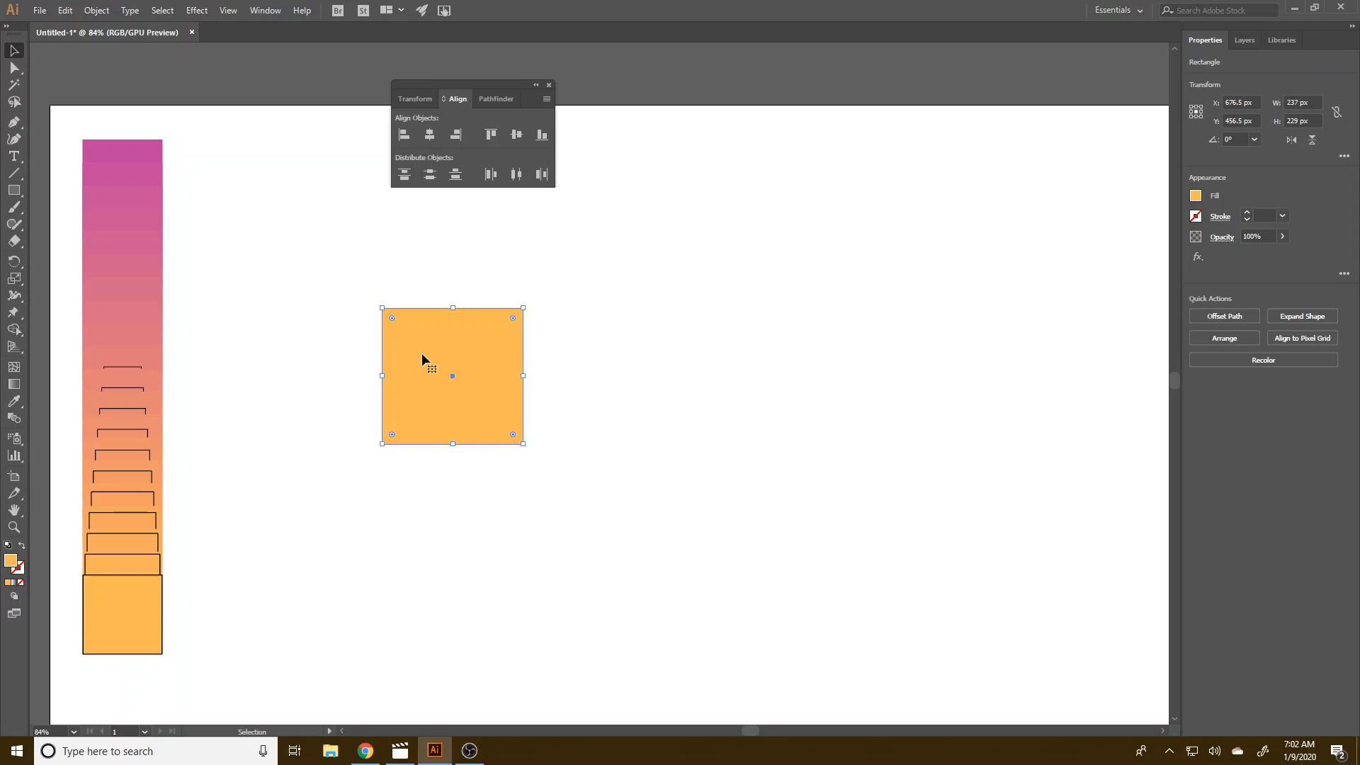
pyautogui.moveTo(447, 377); pyautogui.dragTo(520, 328)
pyautogui.press('Delete')
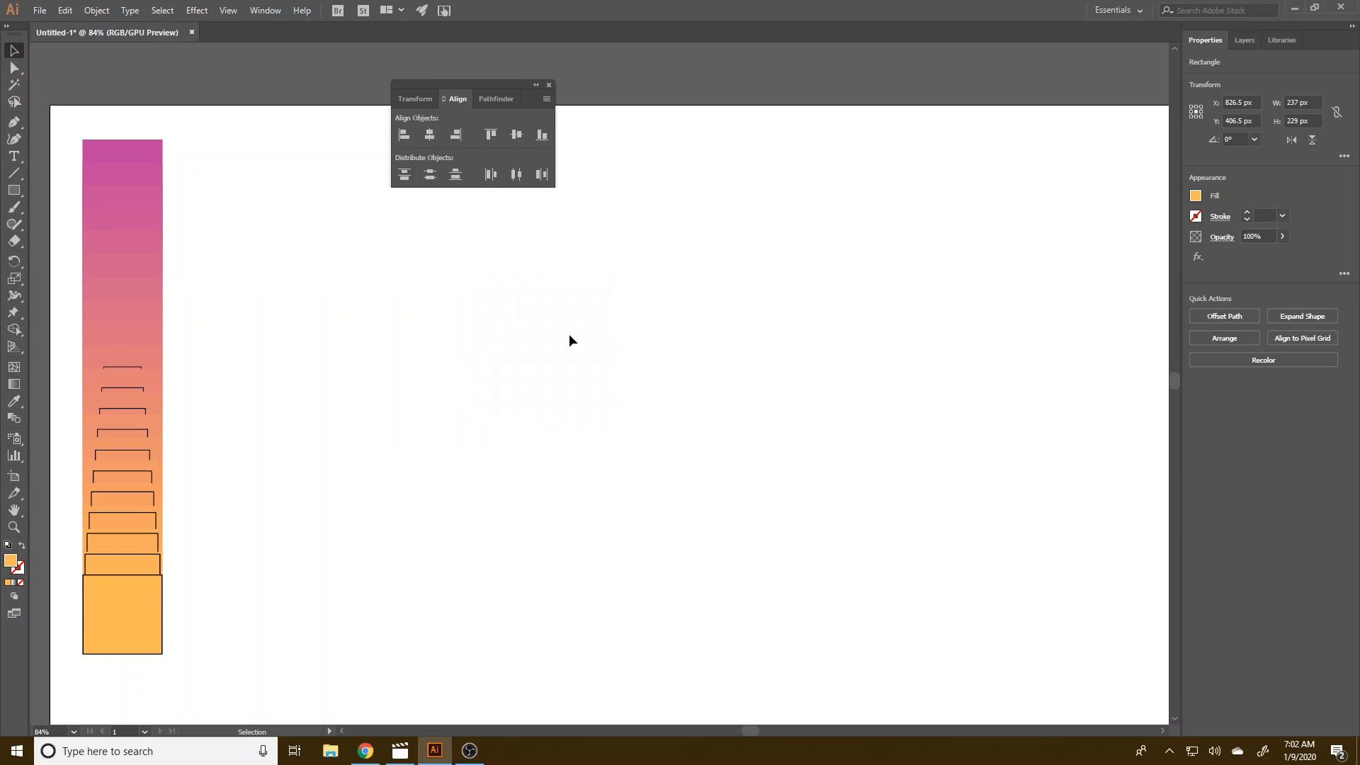
# - Draw a light orange circle about 612 px in diameter and move it toward the artboard's right side
pyautogui.moveTo(14, 190); pyautogui.dragTo(57, 223)
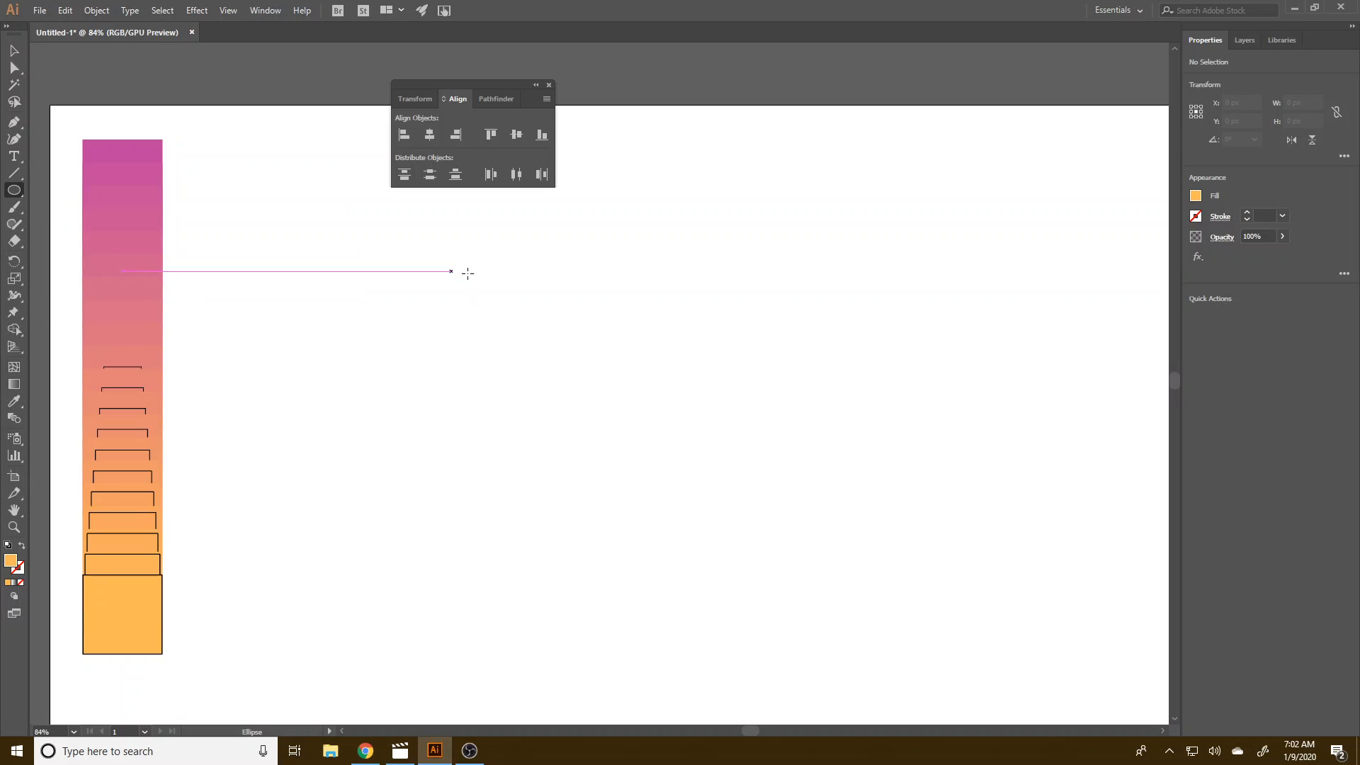
pyautogui.moveTo(466, 254); pyautogui.dragTo(830, 551)
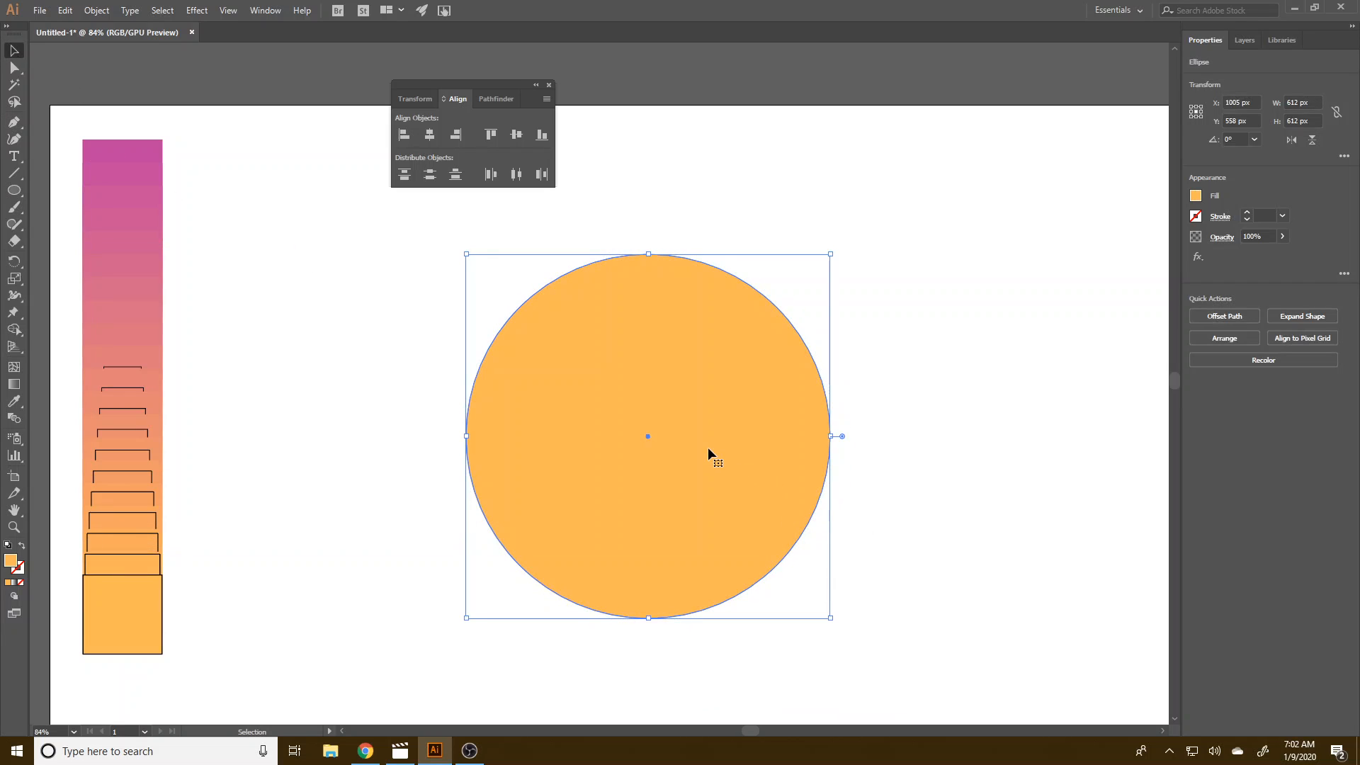
pyautogui.moveTo(708, 447); pyautogui.dragTo(1090, 425)
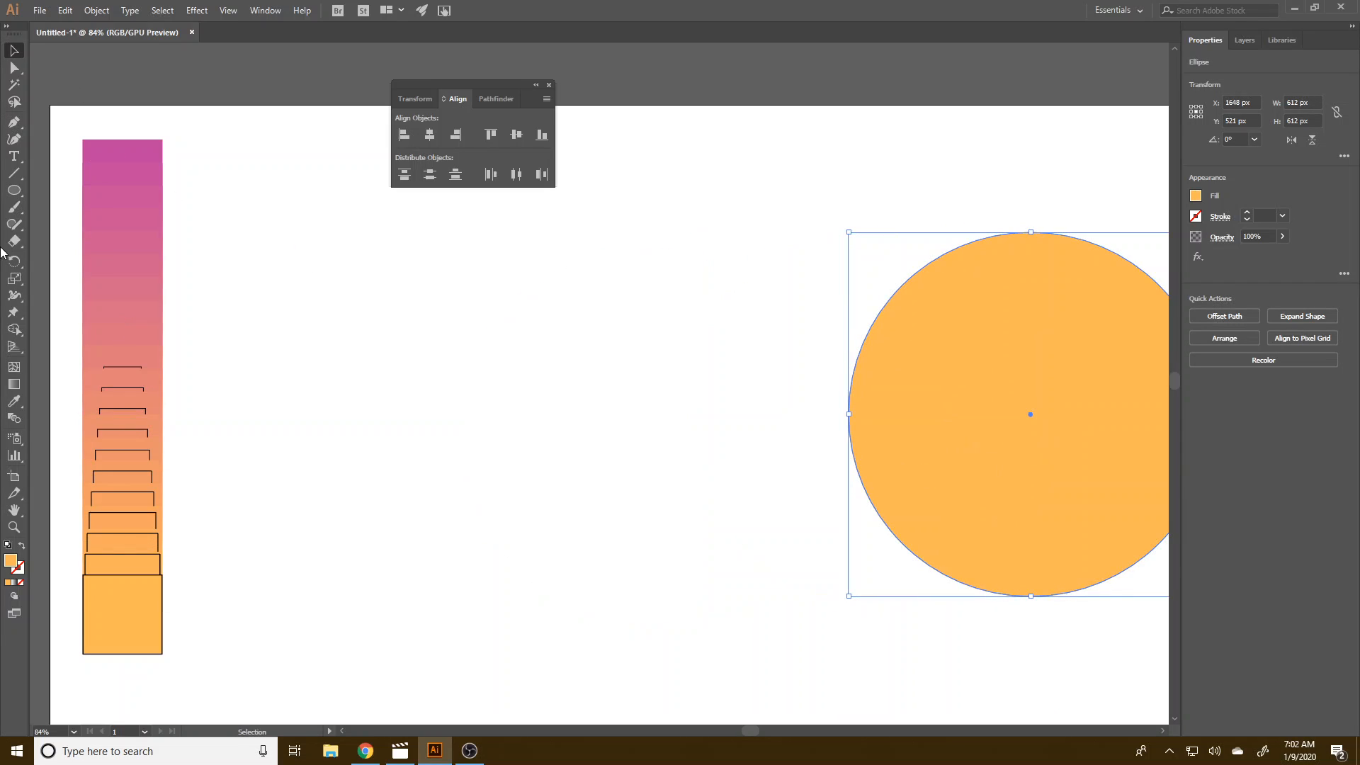
pyautogui.click(15, 191)
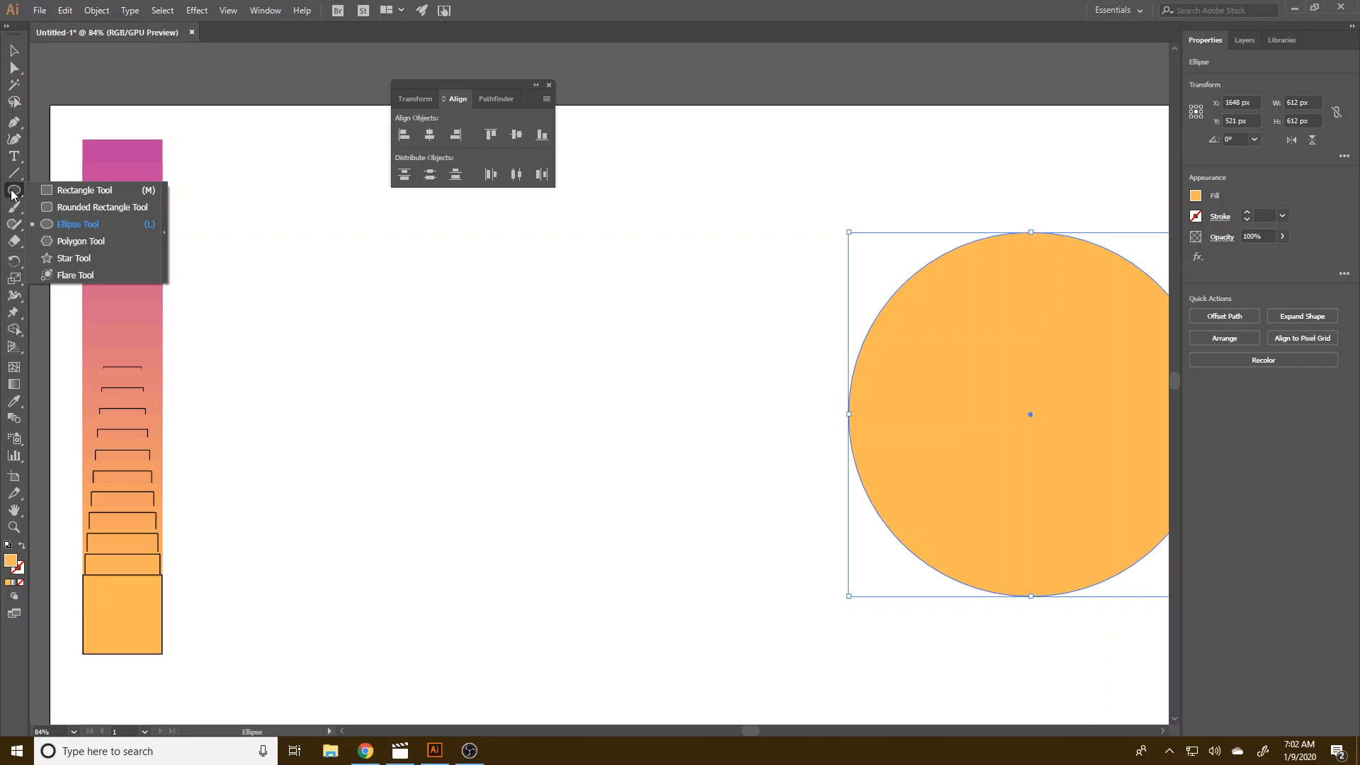
pyautogui.click(41, 209)
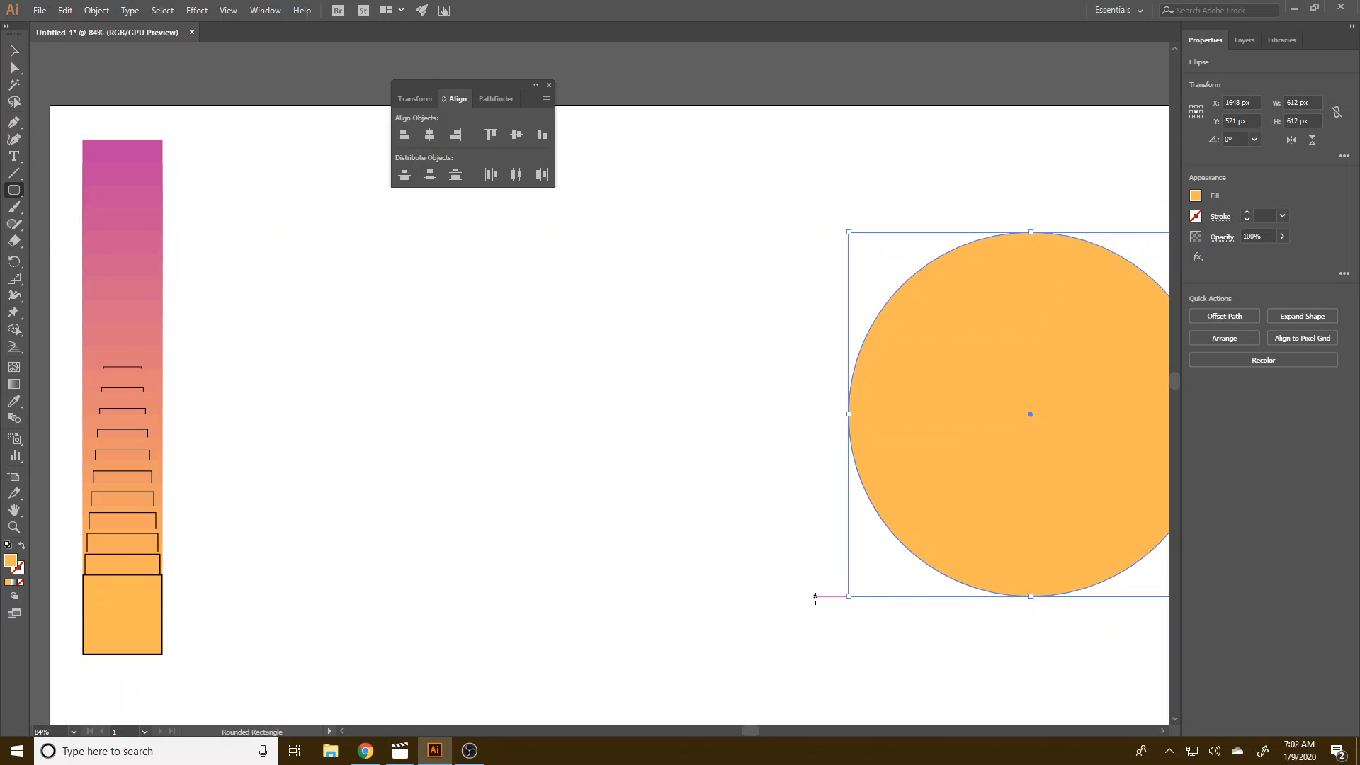
pyautogui.moveTo(815, 597); pyautogui.dragTo(456, 540)
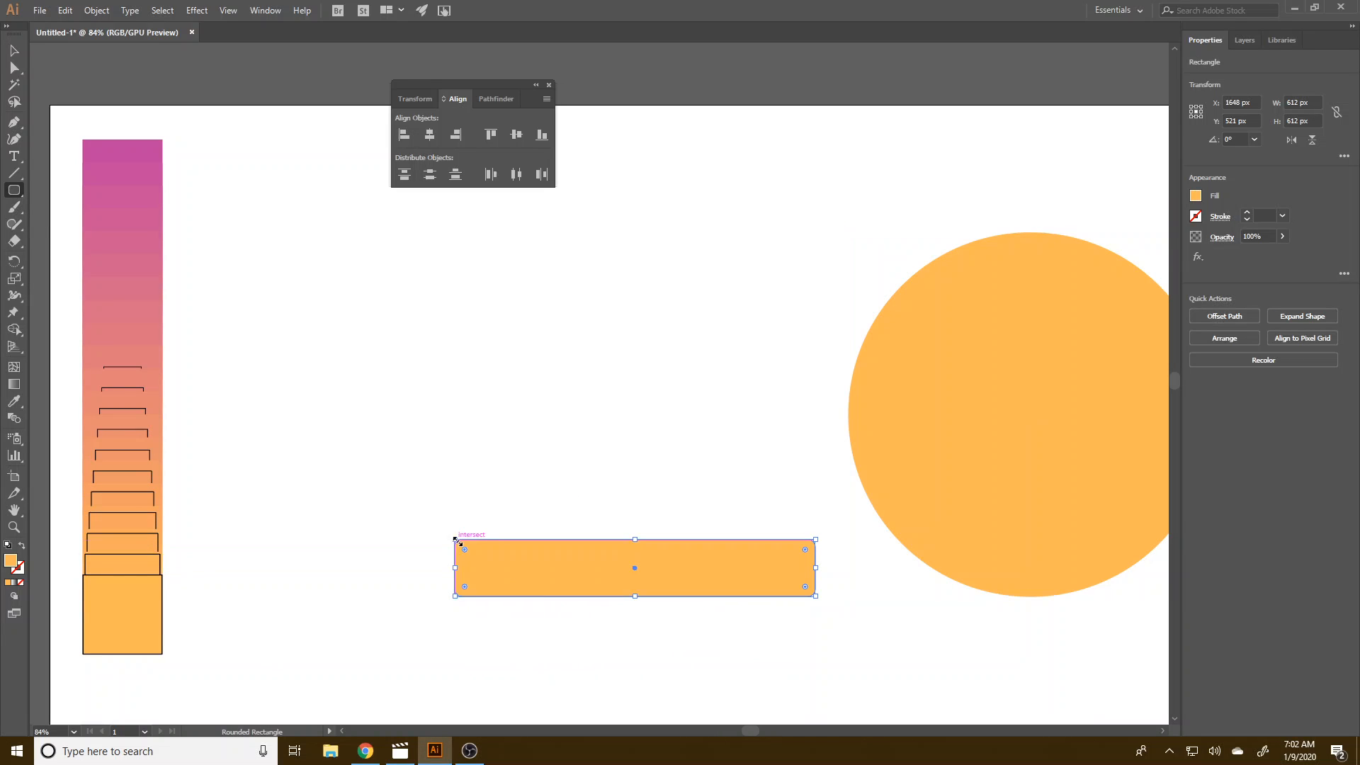
pyautogui.hotkey('ctrl', 'z')
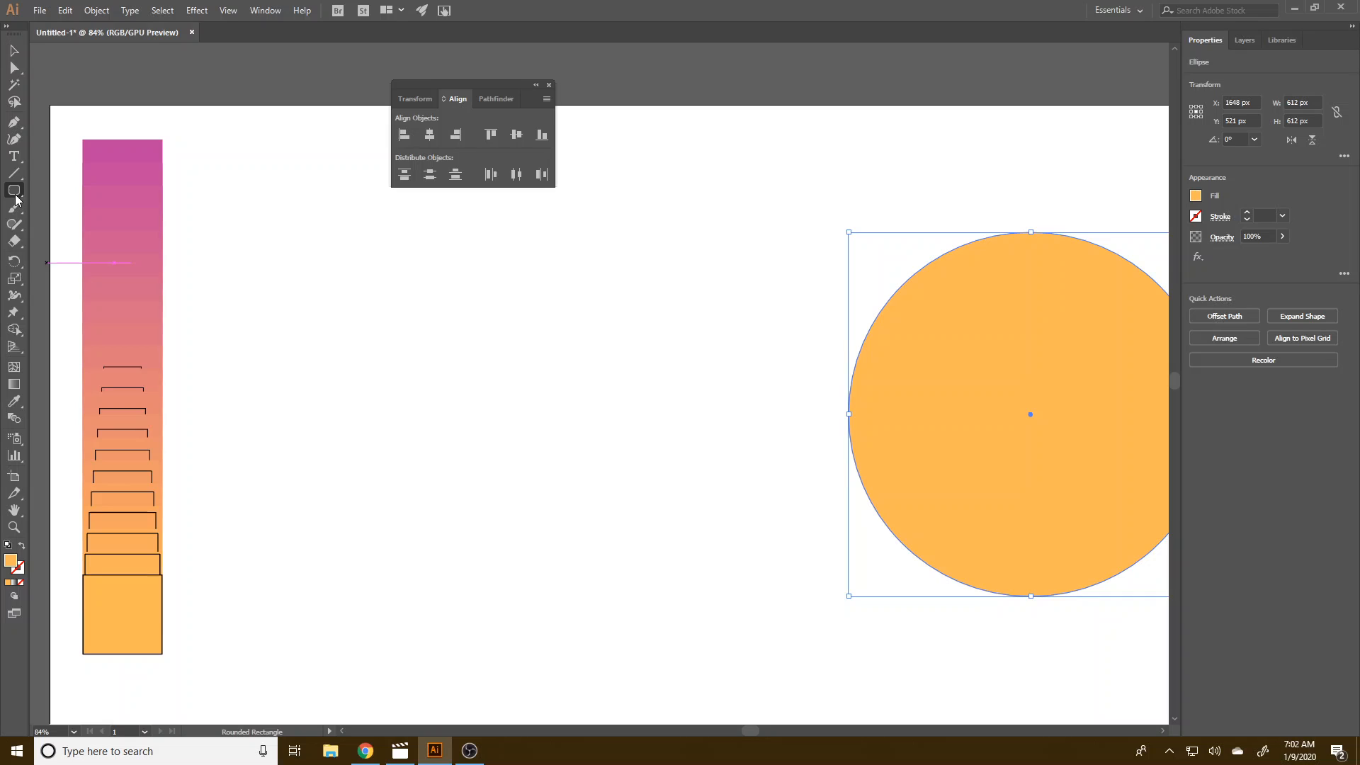
# - Draw a horizontal light orange rectangle about 692 by 149 px between the color strip and the circle
pyautogui.click(15, 200)
pyautogui.click(41, 191)
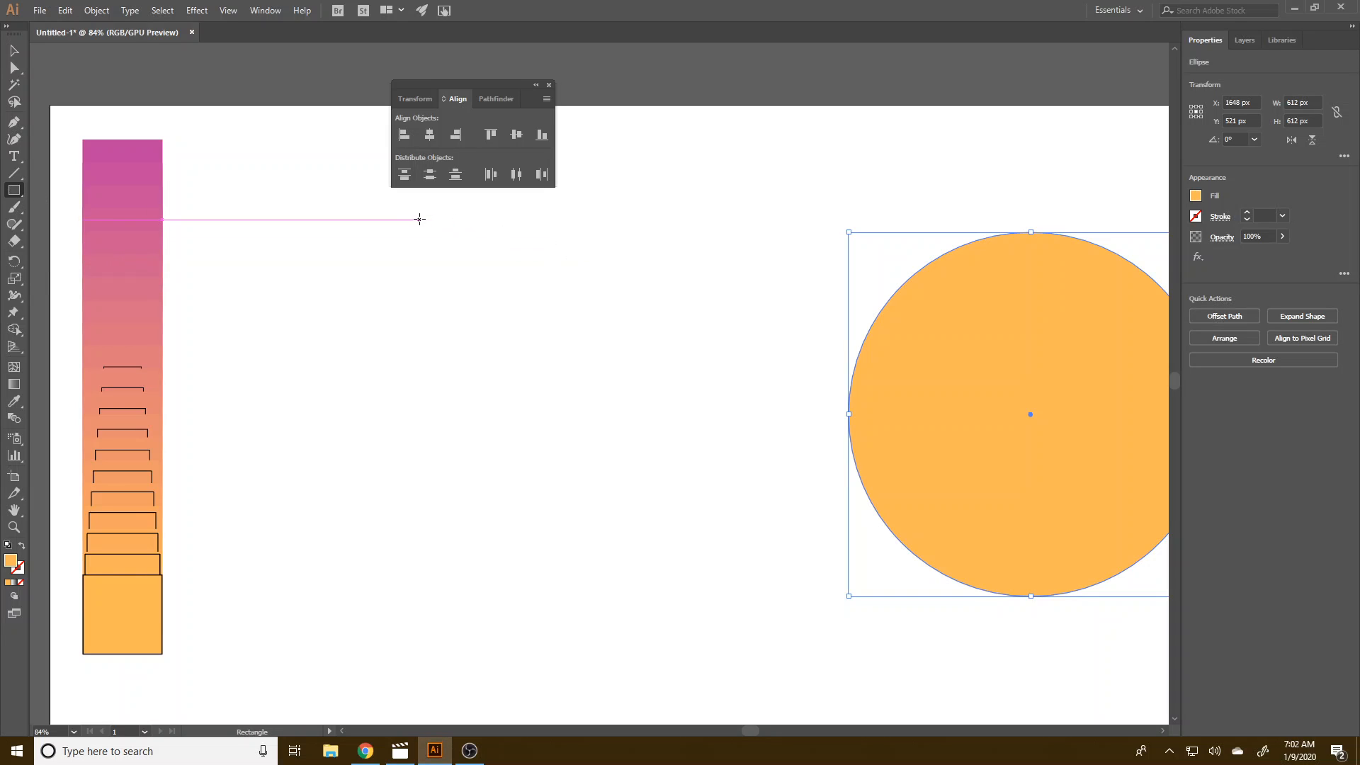
pyautogui.moveTo(410, 220); pyautogui.dragTo(822, 308)
pyautogui.press('v')
# - Align the top edges of the rectangle and circle, and move both together closer to the color strip
pyautogui.moveTo(344, 257); pyautogui.dragTo(1045, 464)
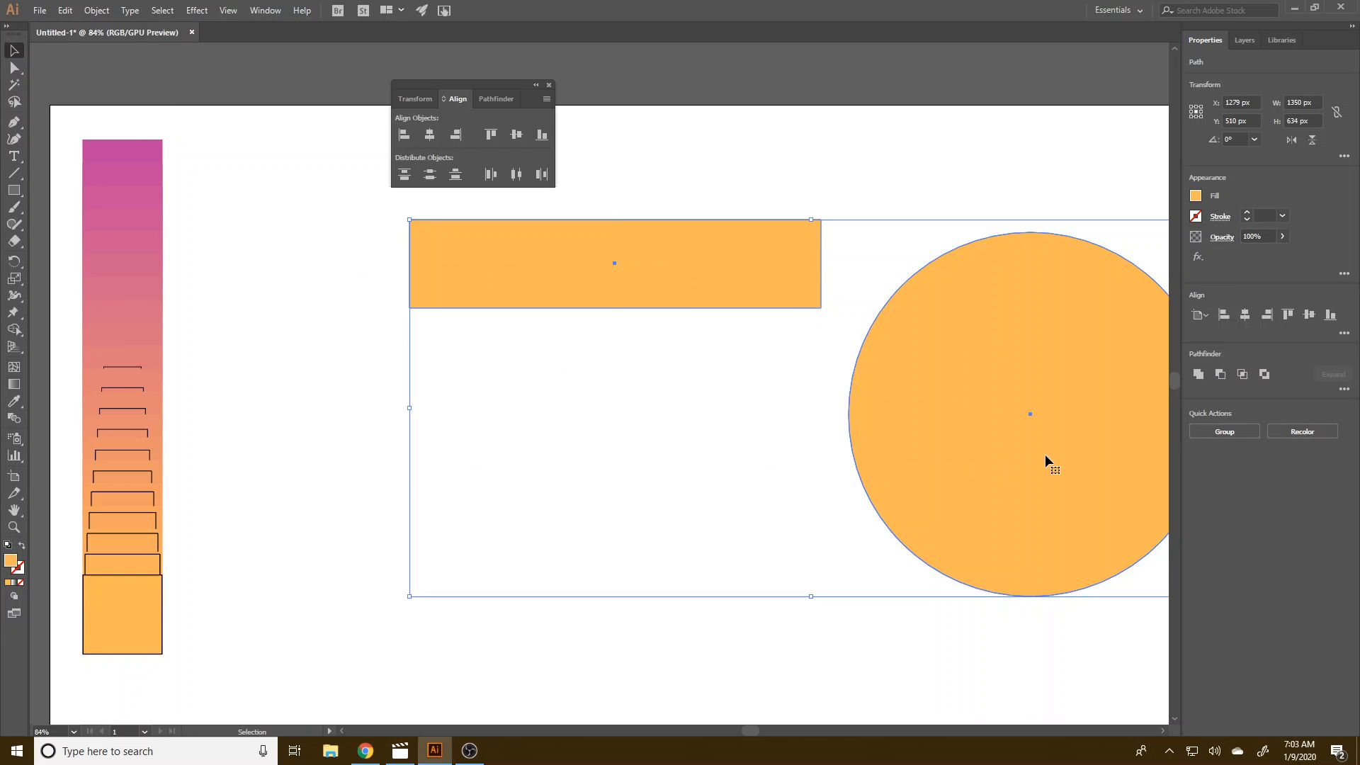
pyautogui.click(1288, 314)
pyautogui.moveTo(1006, 346); pyautogui.dragTo(899, 488)
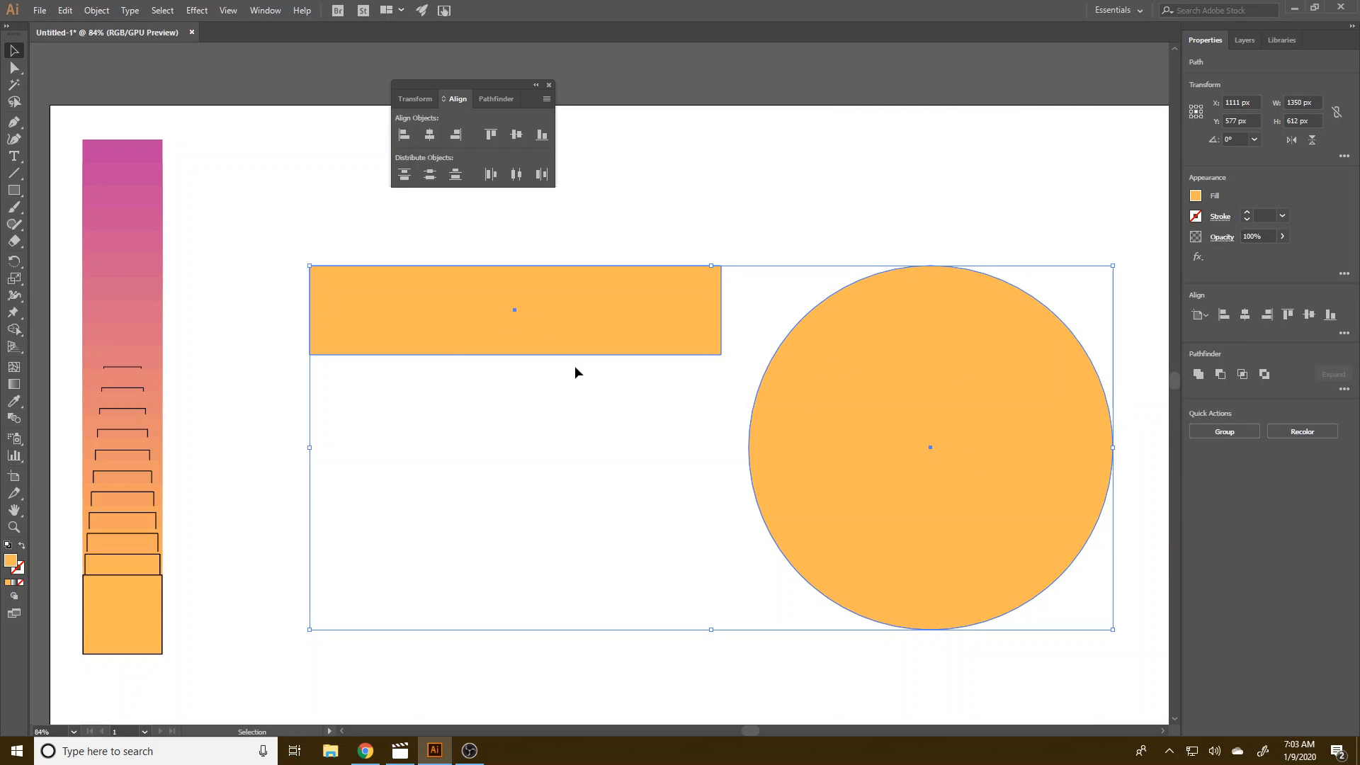
pyautogui.moveTo(549, 340); pyautogui.dragTo(574, 325)
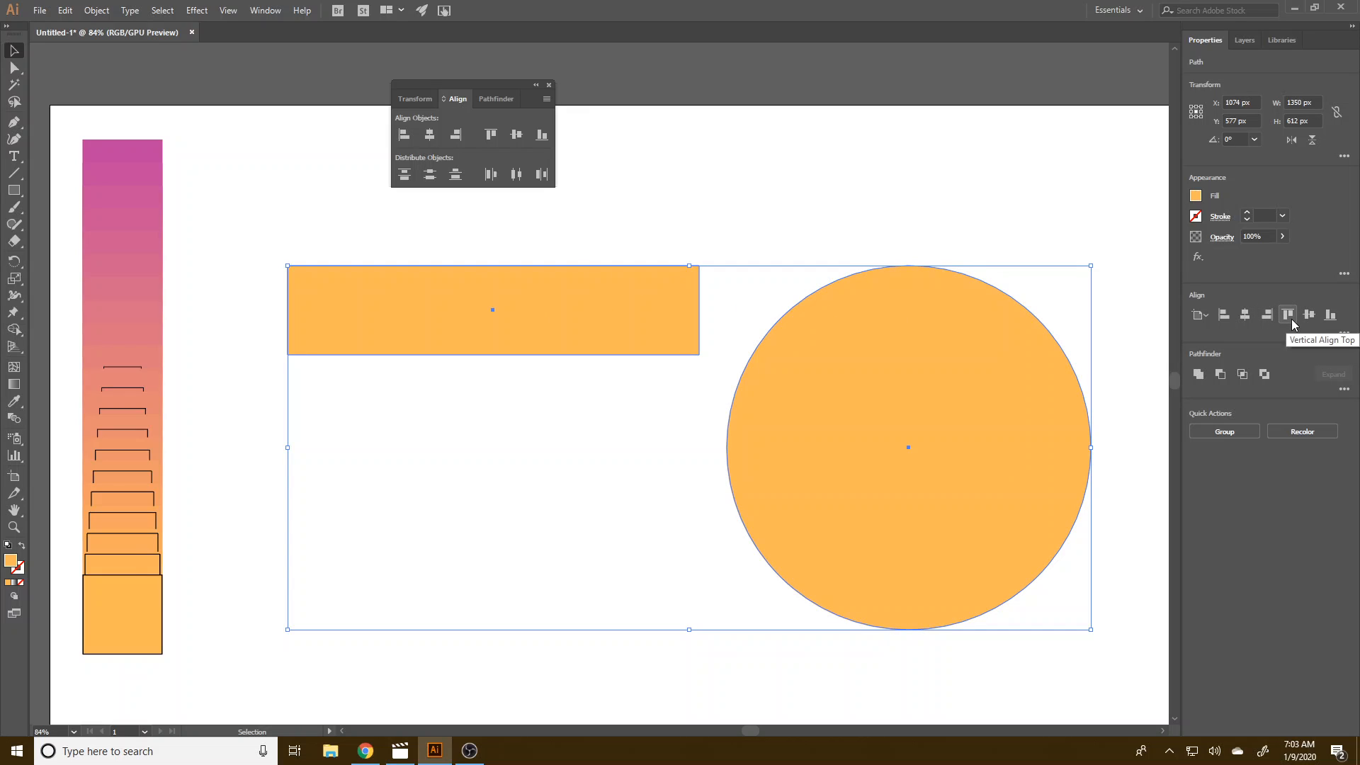
# - Duplicate the horizontal rectangle straight down to near the level of the circle's bottom
pyautogui.click(555, 485)
pyautogui.click(499, 347)
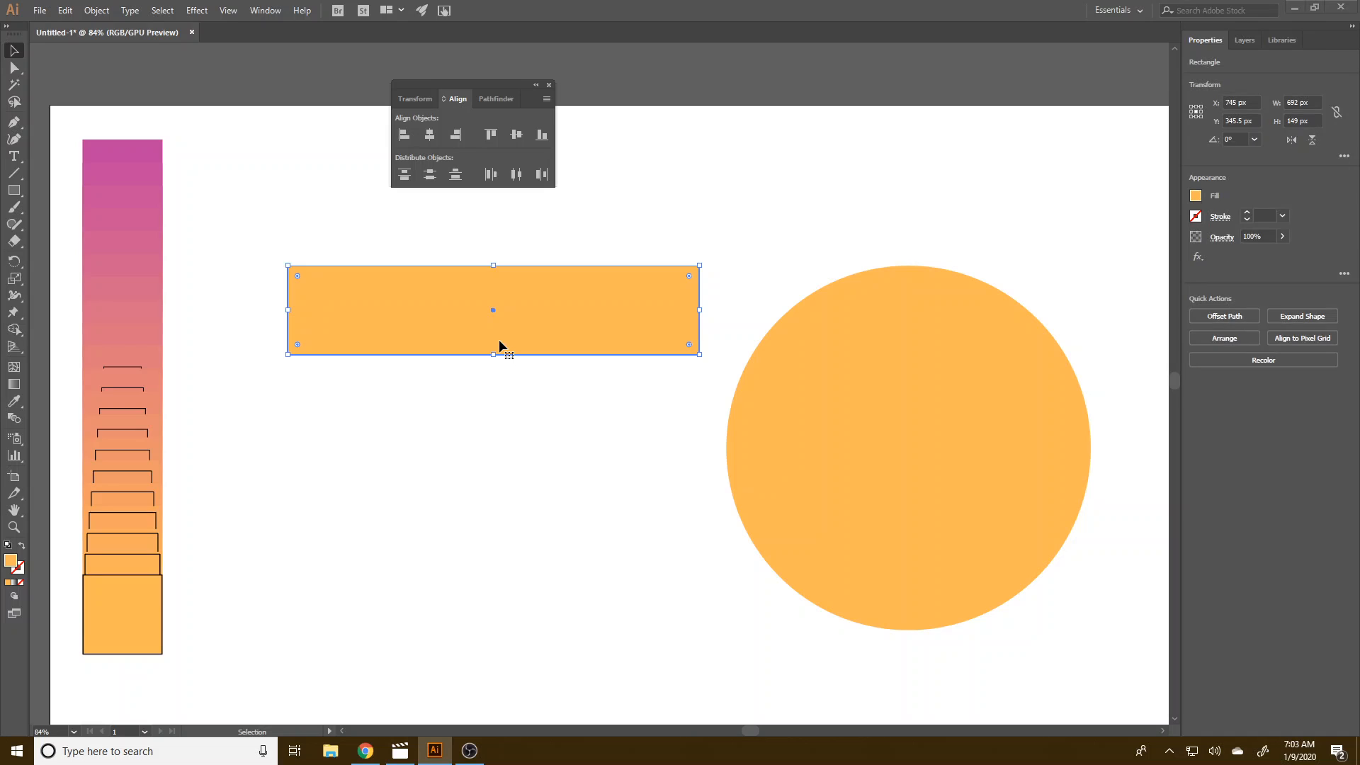
pyautogui.press('super')
pyautogui.press('super')
pyautogui.moveTo(499, 345); pyautogui.dragTo(500, 608)
# - Align the lower rectangle's bottom edge with the circle's bottom, using the circle as the key object
pyautogui.moveTo(802, 654); pyautogui.dragTo(489, 542)
pyautogui.moveTo(517, 446); pyautogui.dragTo(945, 628)
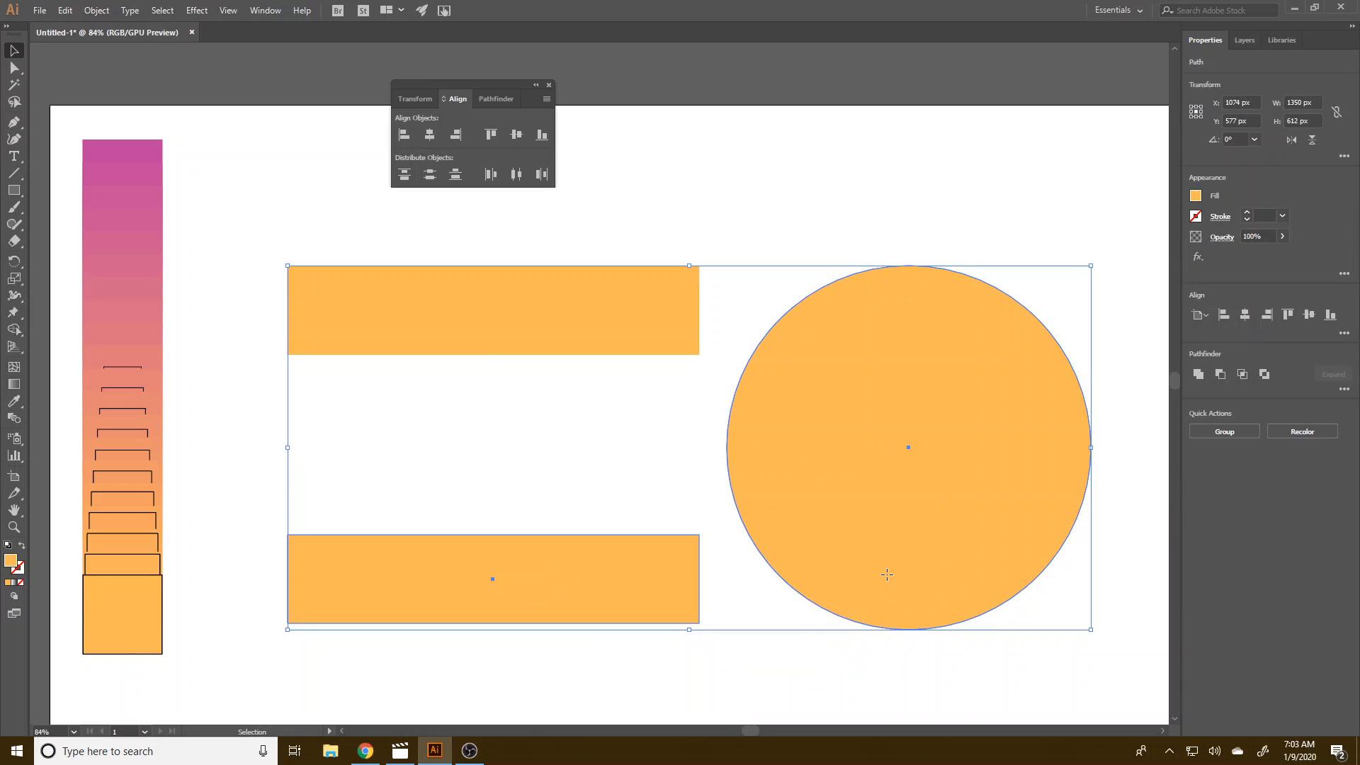
pyautogui.click(1329, 319)
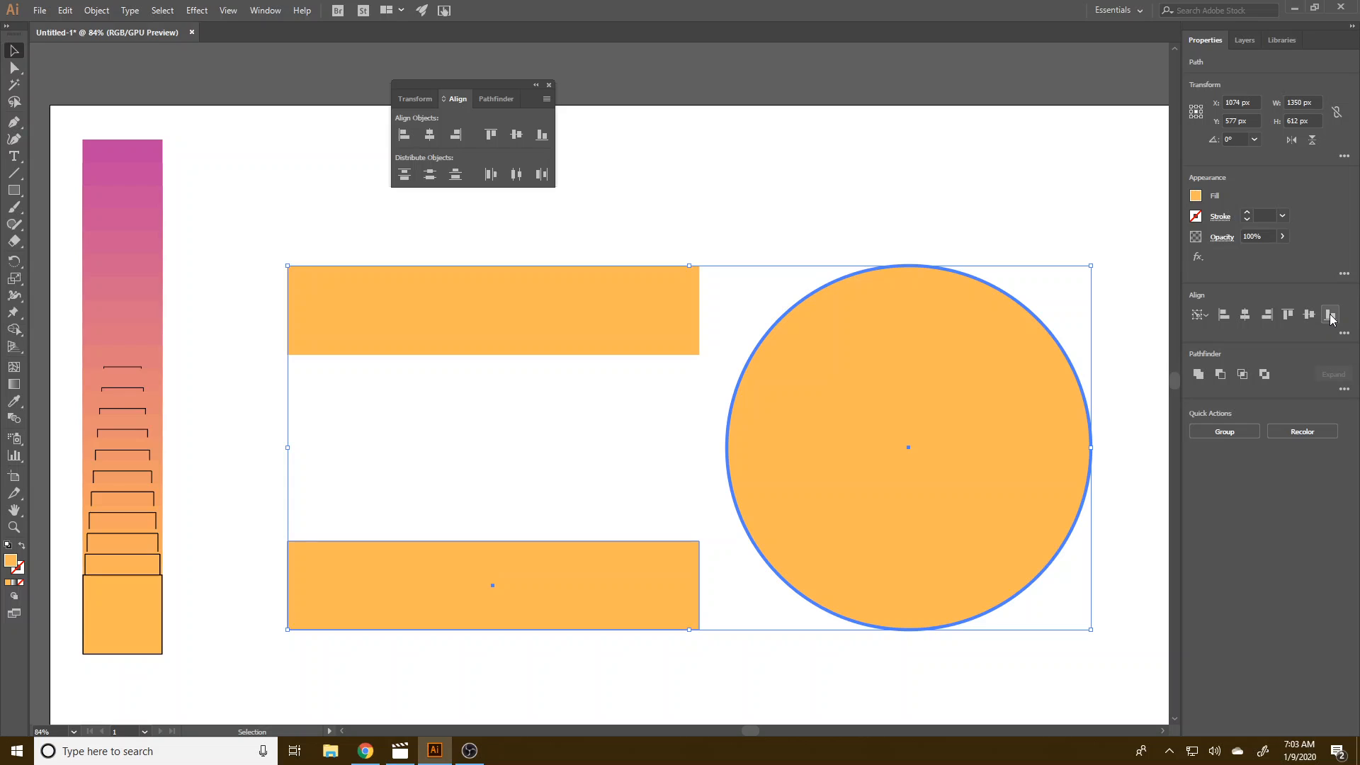
pyautogui.click(575, 700)
pyautogui.click(556, 613)
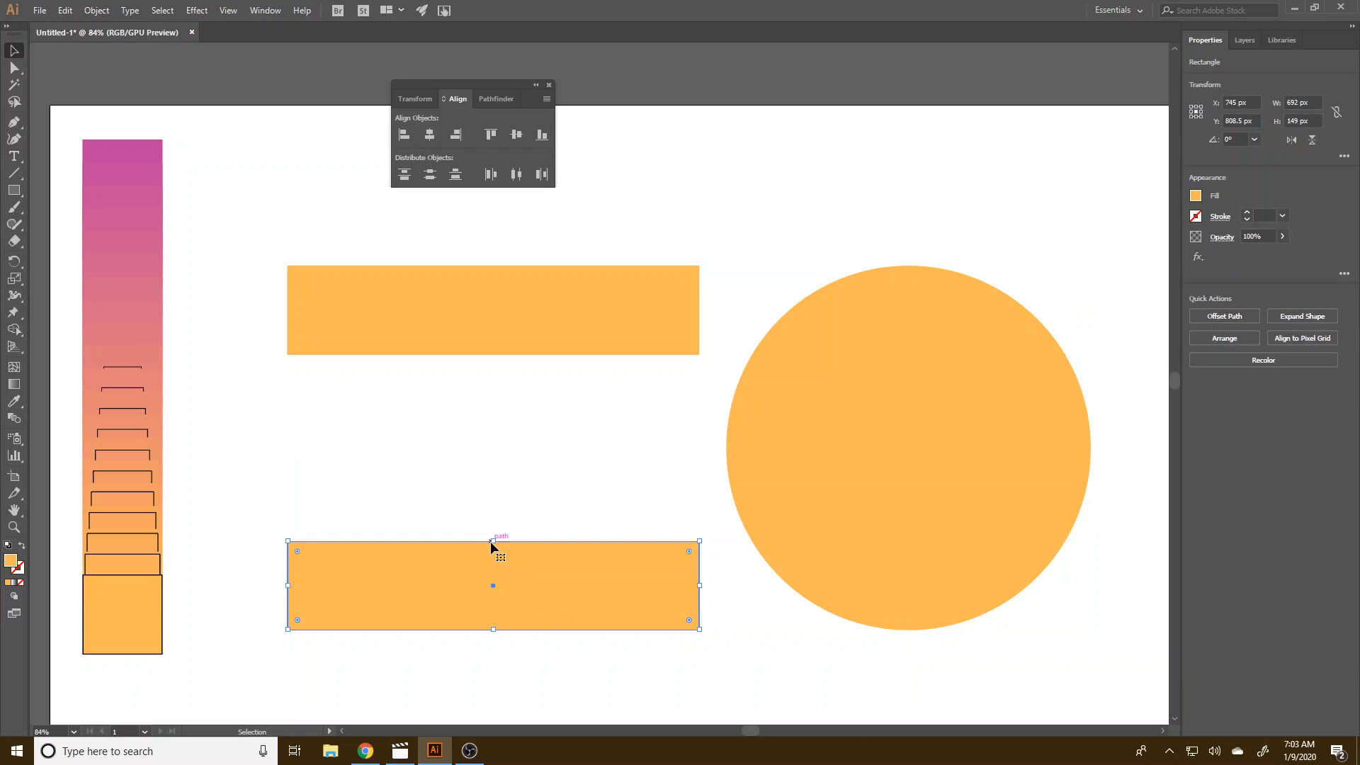
# - Shorten the lower rectangle from its upper edge to a strip about 26 px high, and blend it with the upper rectangle
pyautogui.moveTo(494, 543); pyautogui.dragTo(494, 614)
pyautogui.moveTo(554, 507); pyautogui.dragTo(533, 277)
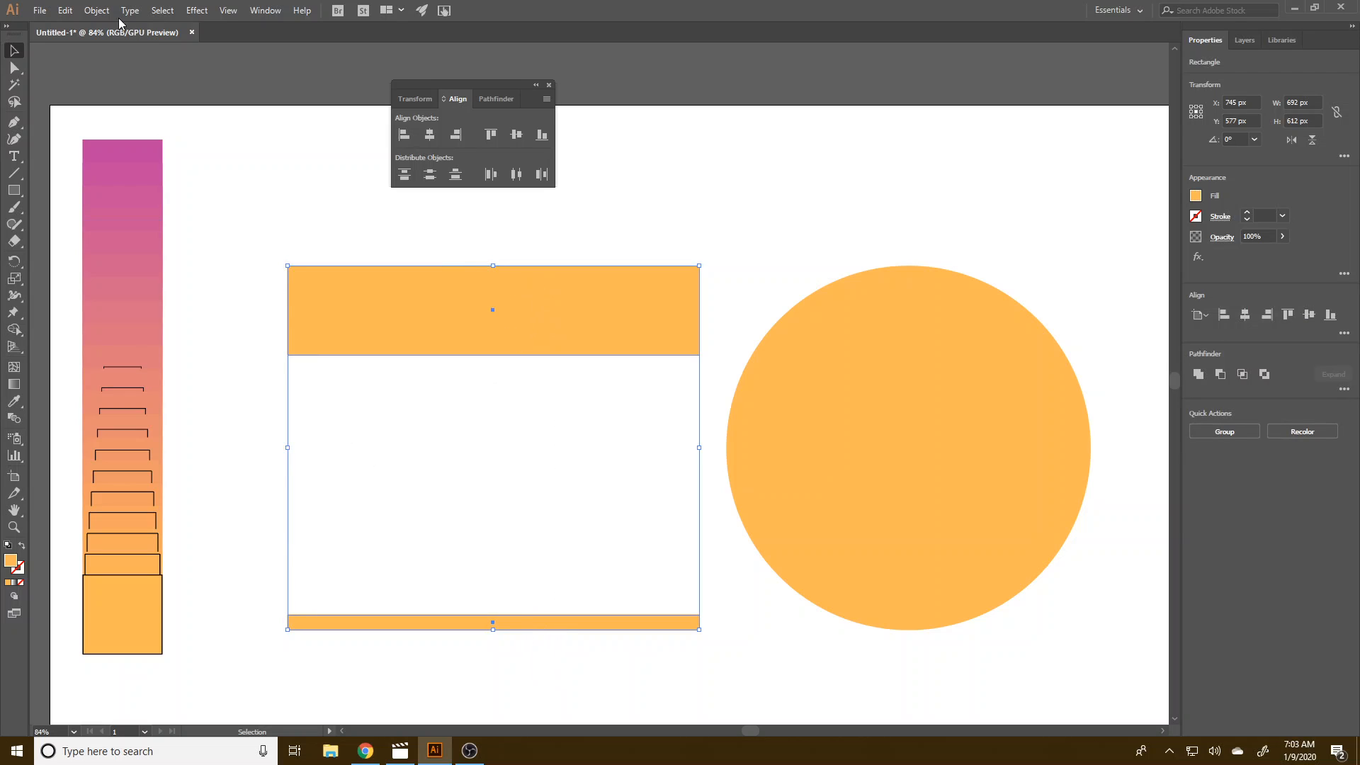
pyautogui.click(97, 10)
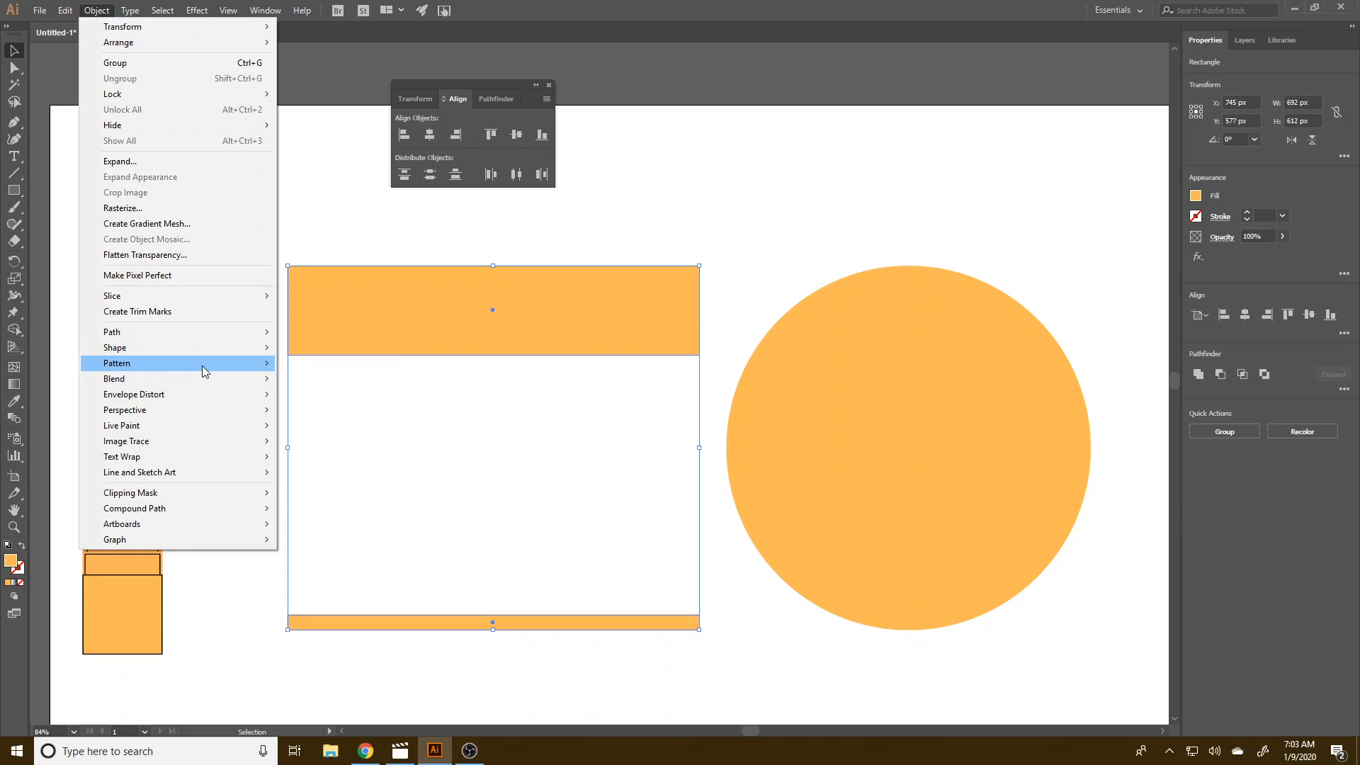
pyautogui.moveTo(268, 384)
pyautogui.click(345, 380)
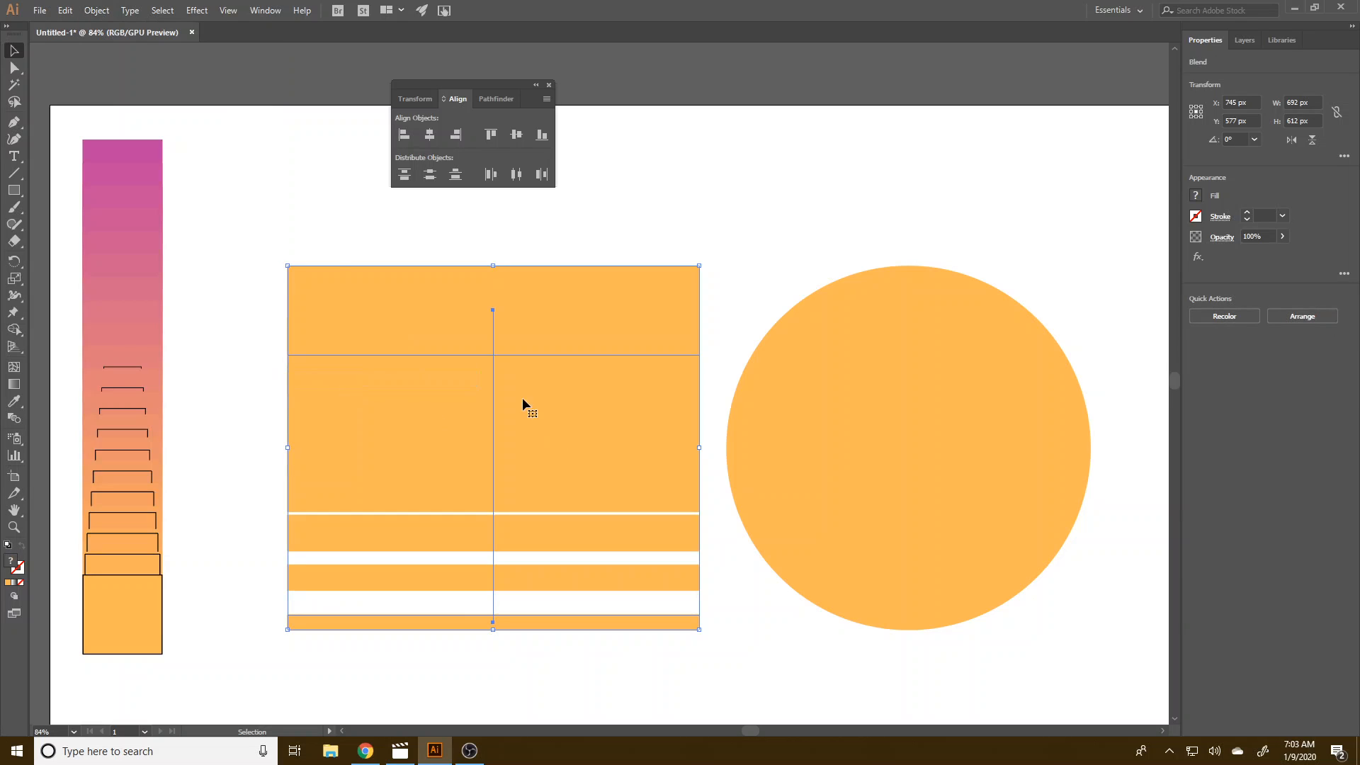
# - Set the rectangle blend's spacing to Specified Steps with 5 steps
pyautogui.click(98, 11)
pyautogui.click(98, 12)
pyautogui.click(99, 11)
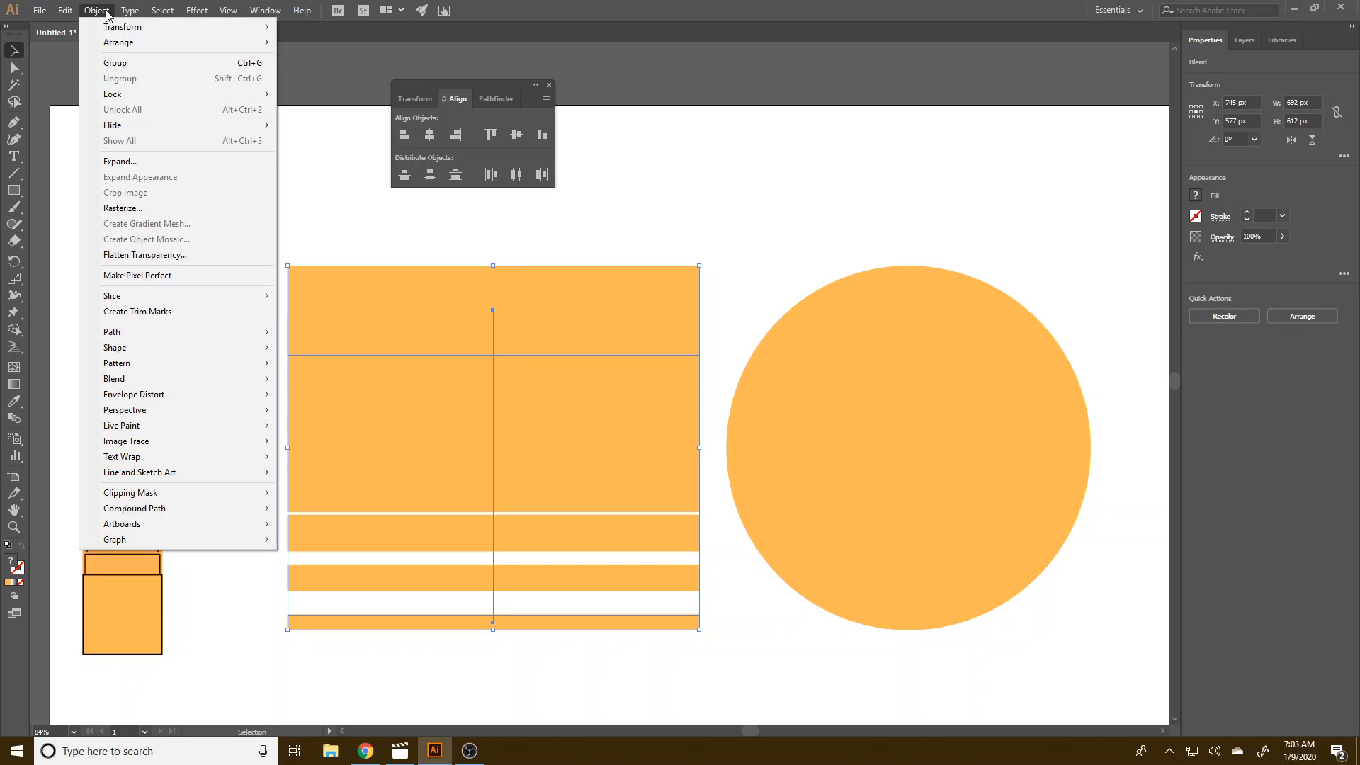
pyautogui.moveTo(159, 380)
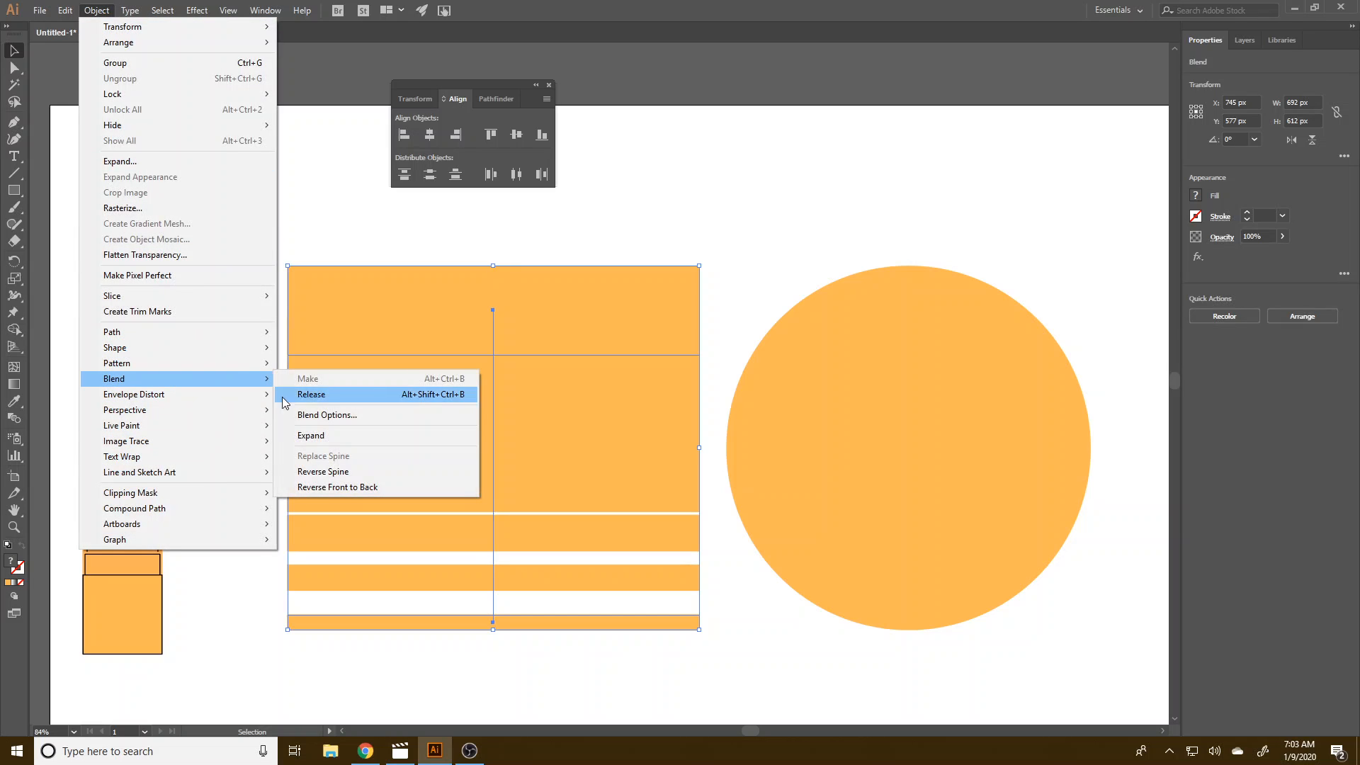
pyautogui.click(341, 415)
pyautogui.click(121, 45)
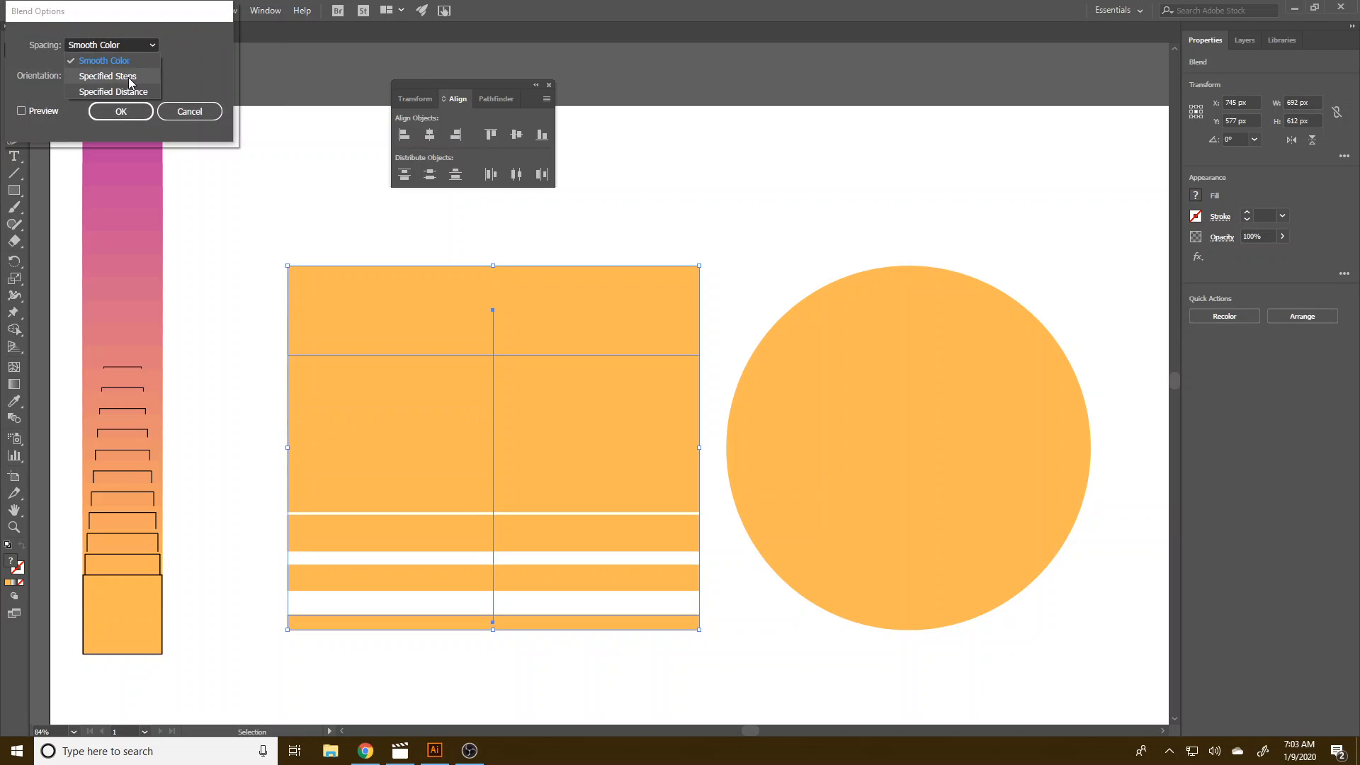
pyautogui.click(124, 76)
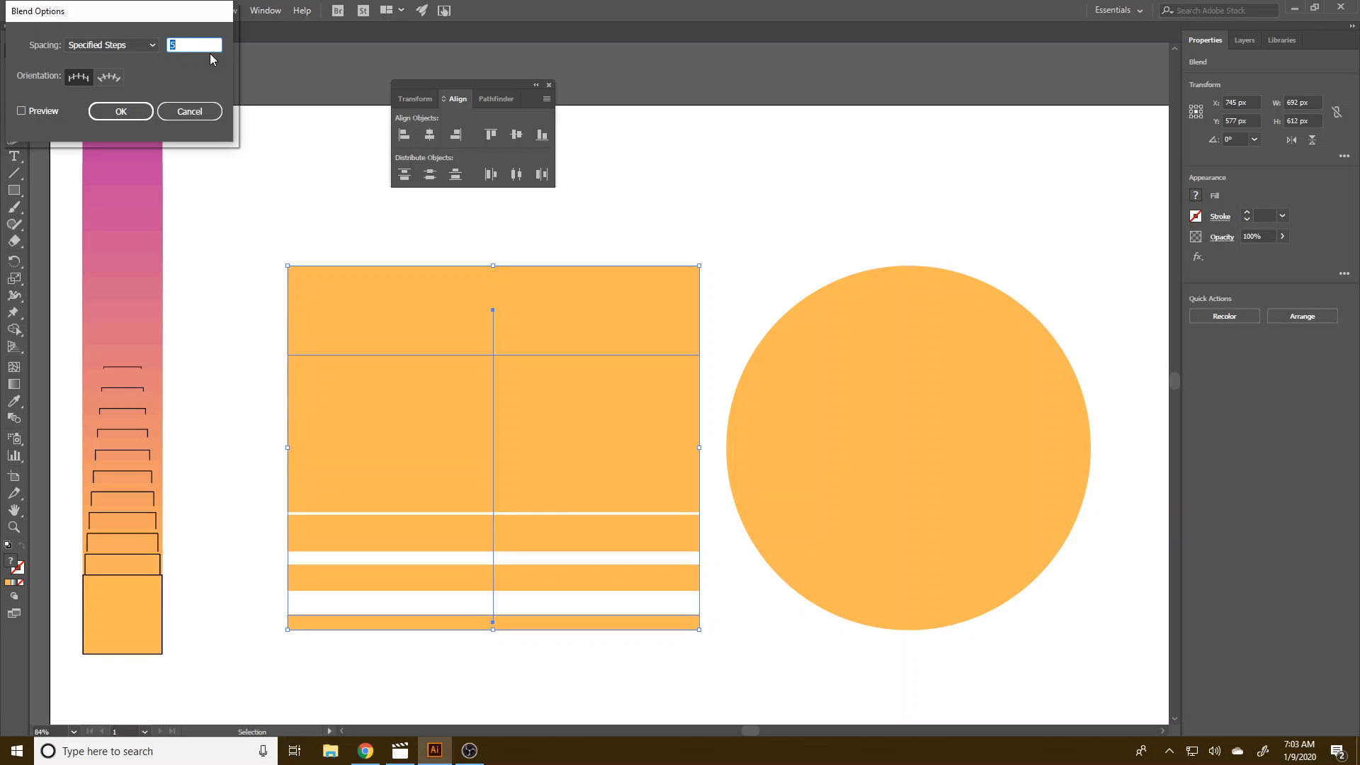
pyautogui.click(43, 115)
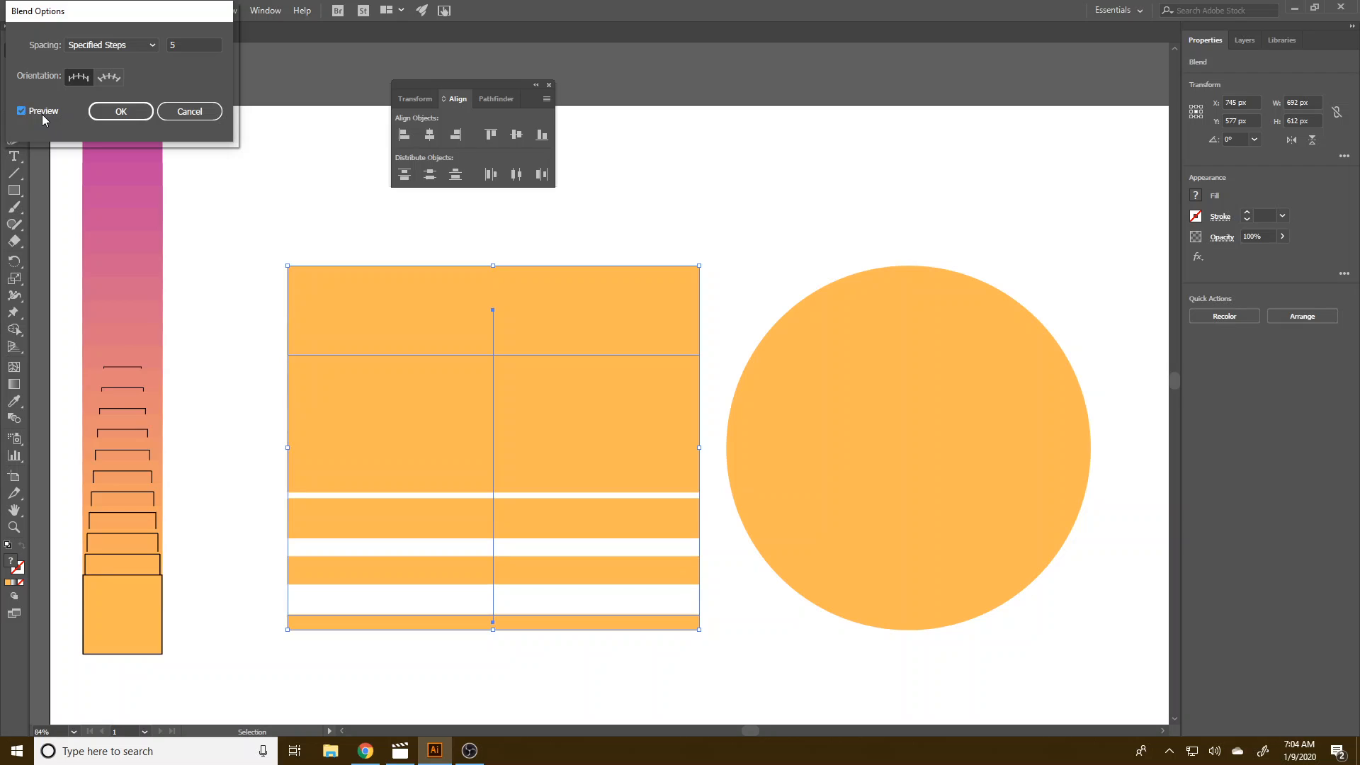
pyautogui.click(196, 42)
pyautogui.press('Up')
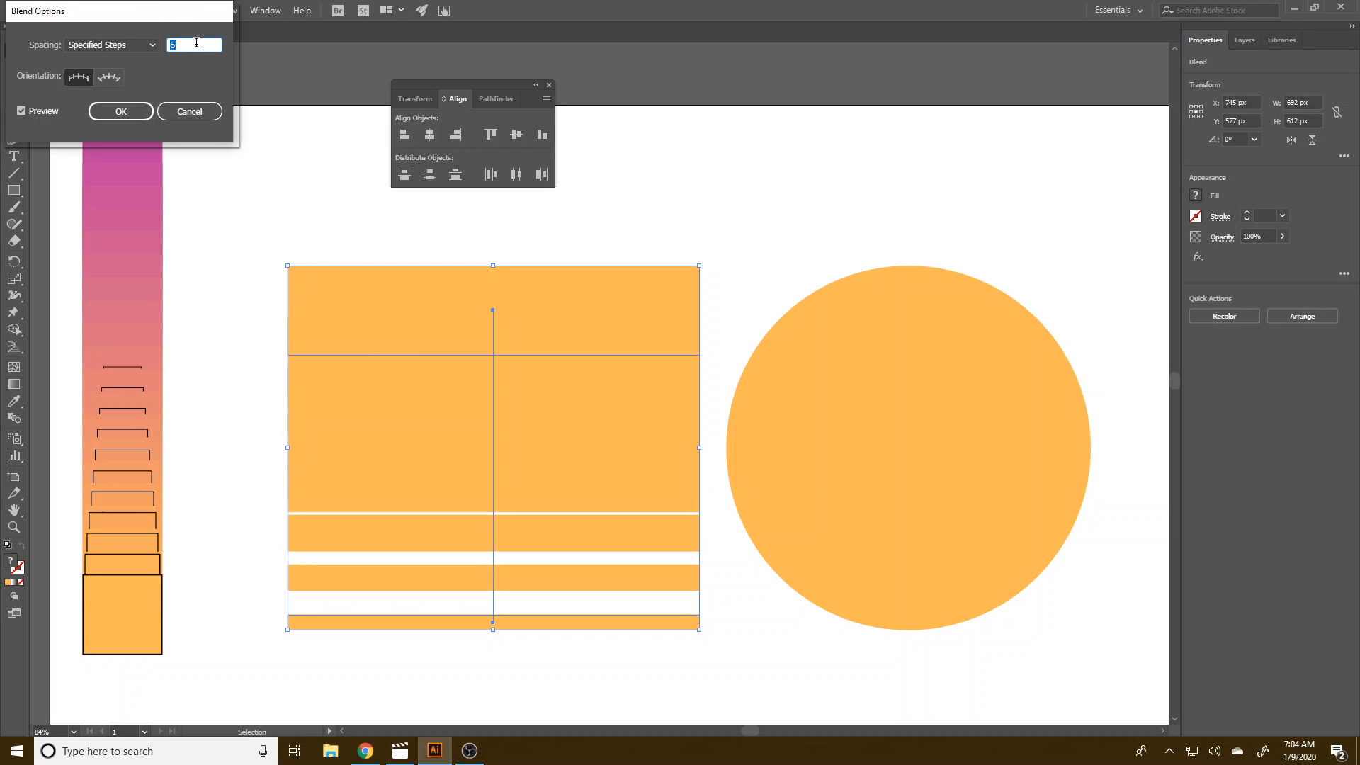
pyautogui.press('Down')
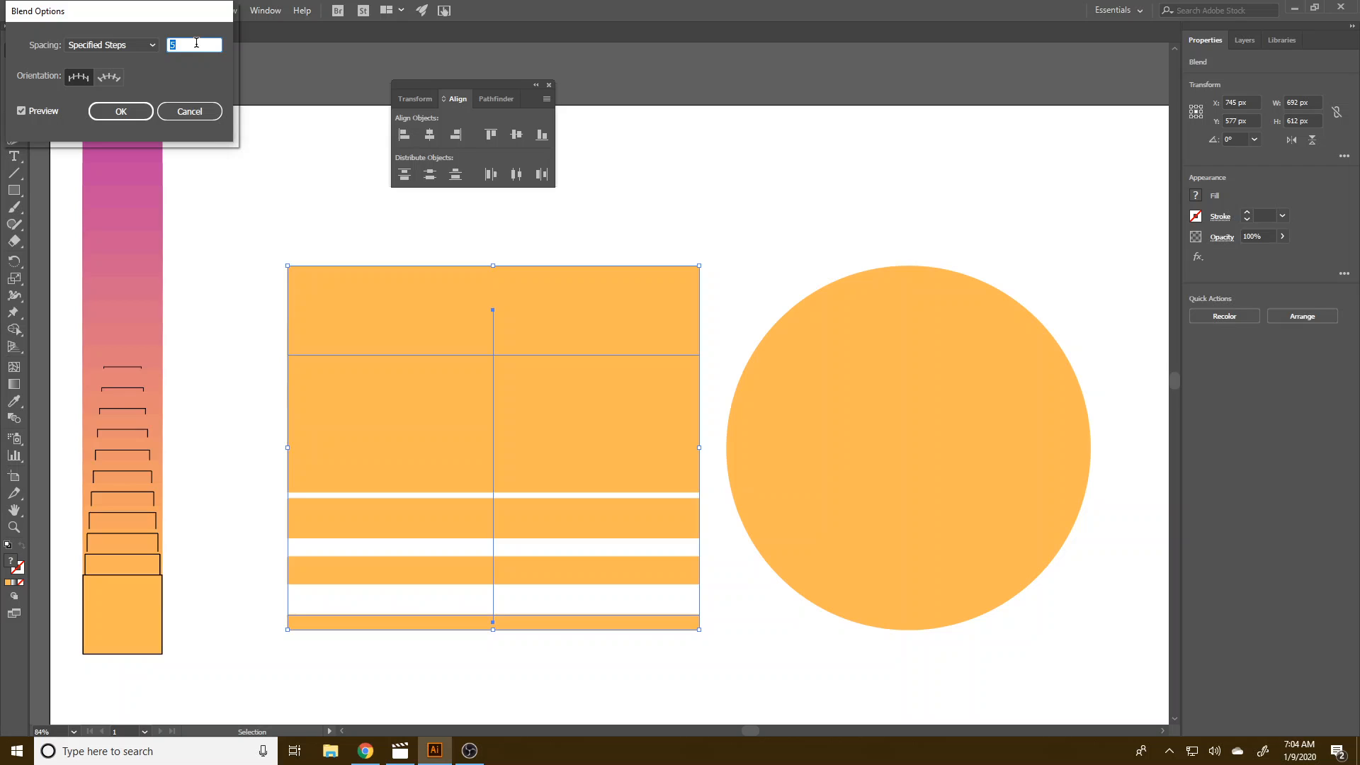
pyautogui.press('Up')
pyautogui.press('Down')
pyautogui.click(130, 119)
pyautogui.click(557, 636)
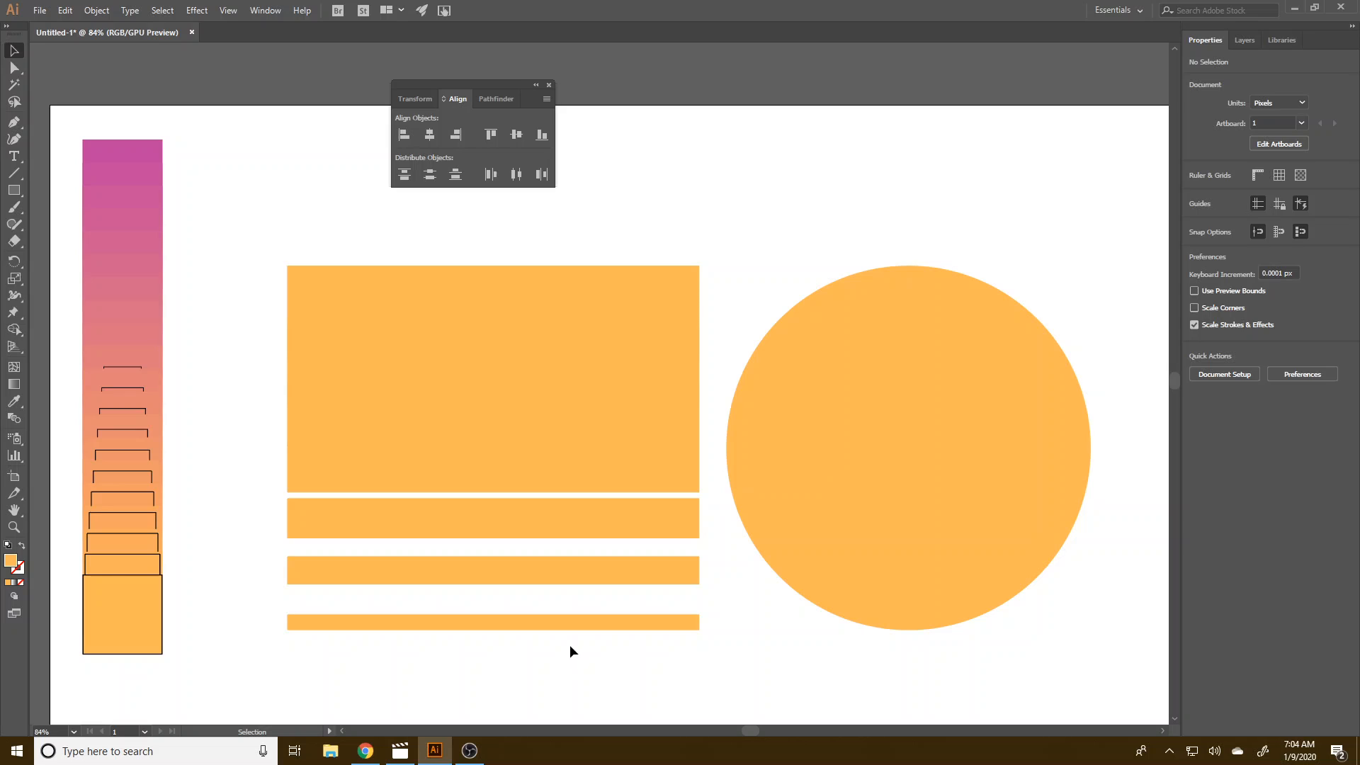
# - Try stretching and moving the blend's lowest bar downward to spread the bars apart, and undo the changes
pyautogui.press('a')
pyautogui.click(568, 626)
pyautogui.moveTo(572, 631); pyautogui.dragTo(574, 719)
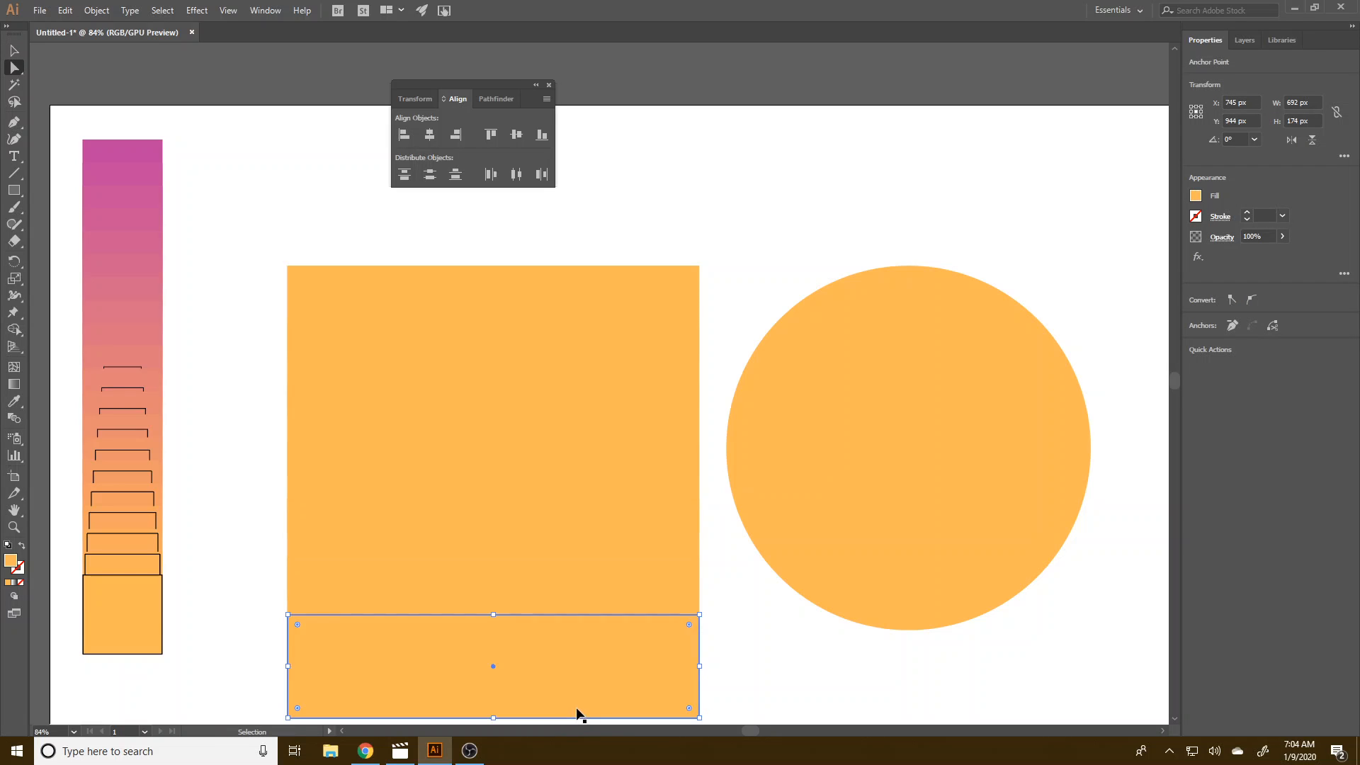
pyautogui.moveTo(560, 627); pyautogui.dragTo(574, 724)
pyautogui.scroll(-2, 509, 671)
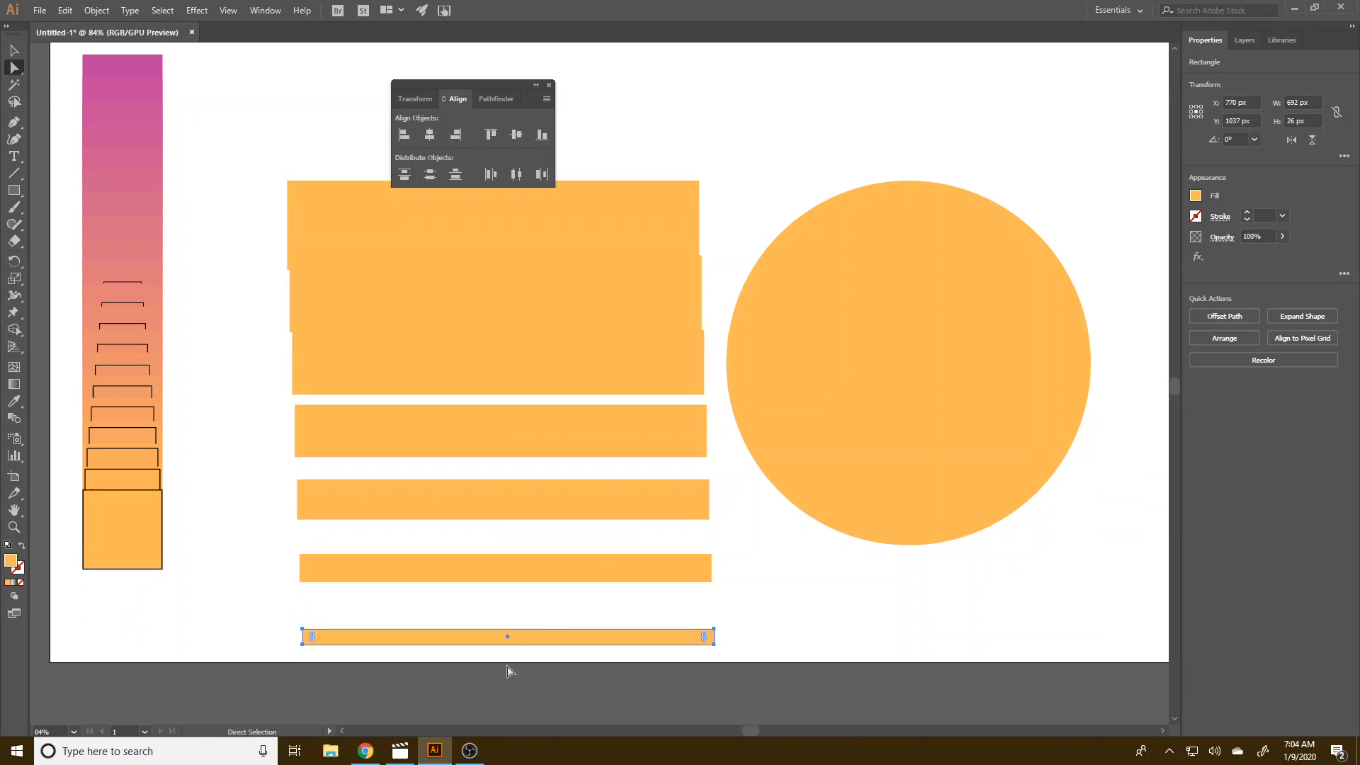
pyautogui.scroll(-2, 495, 629)
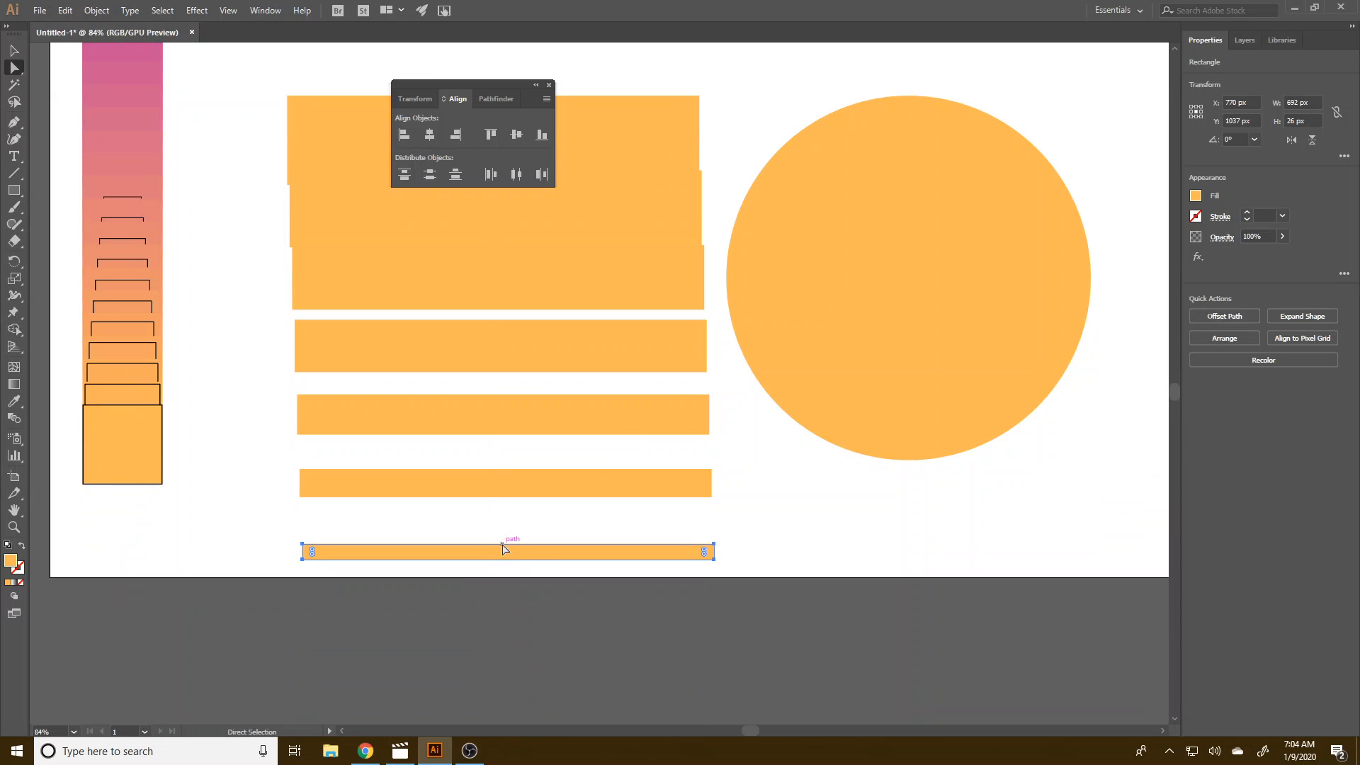
pyautogui.moveTo(523, 567); pyautogui.dragTo(500, 674)
pyautogui.scroll(1, 510, 646)
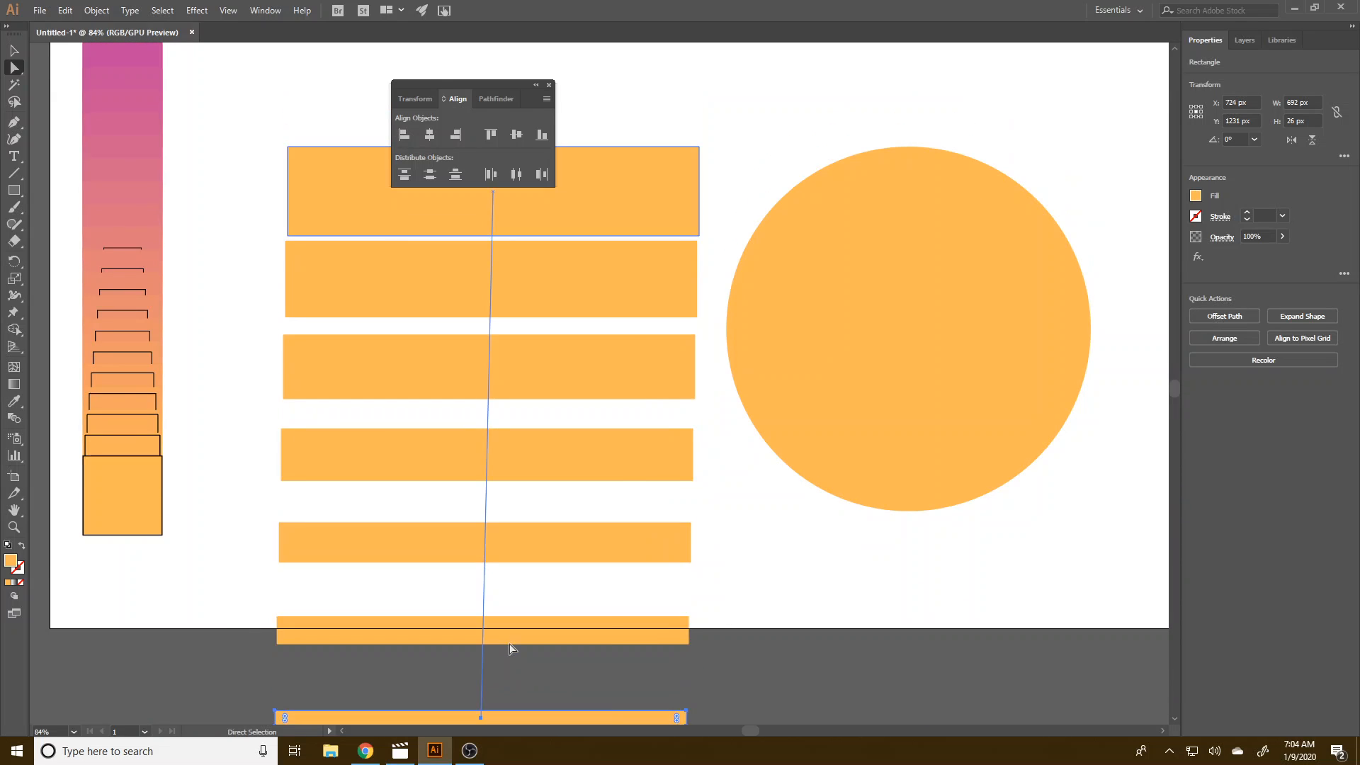
pyautogui.scroll(-1, 524, 666)
pyautogui.hotkey('ctrl', 'z')
pyautogui.hotkey('ctrl', 'z')
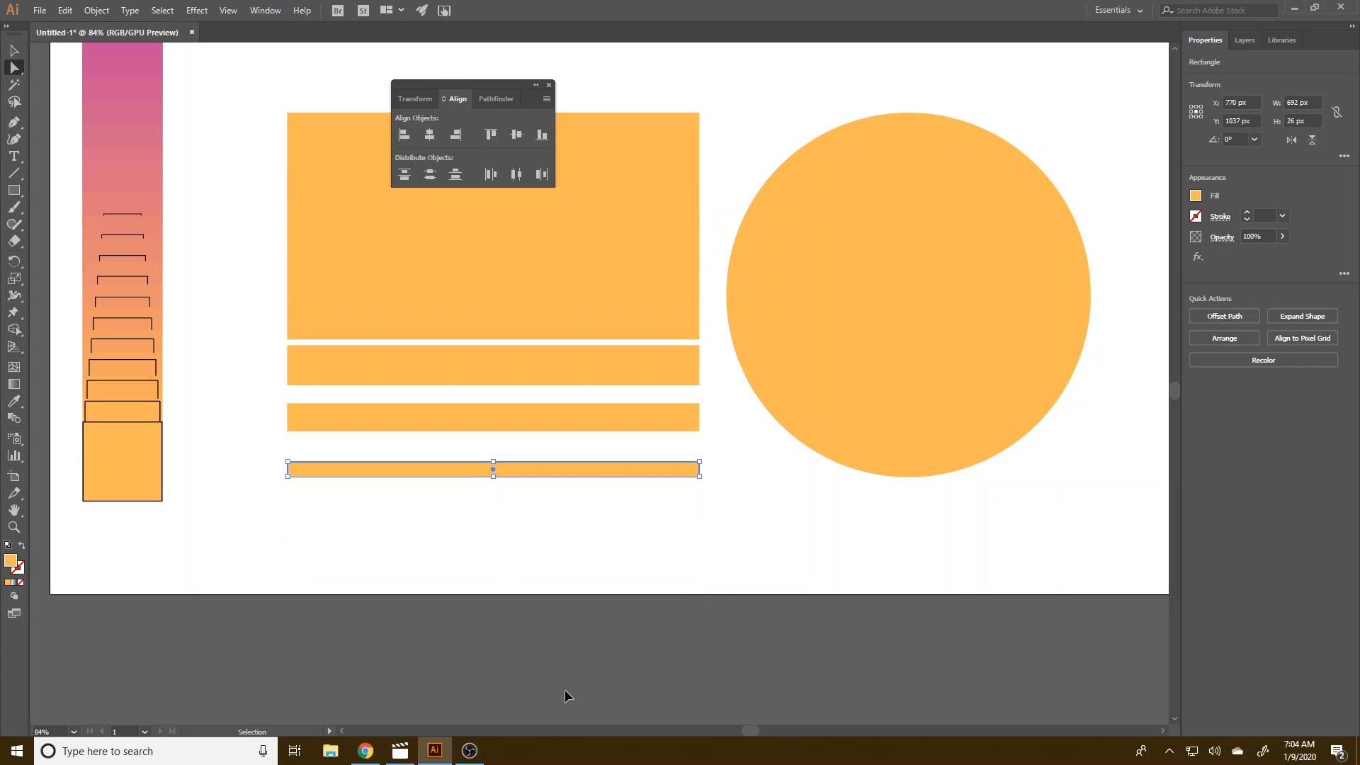
# - Expand the blend of horizontal rectangles into separate shapes and ungroup them
pyautogui.click(516, 471)
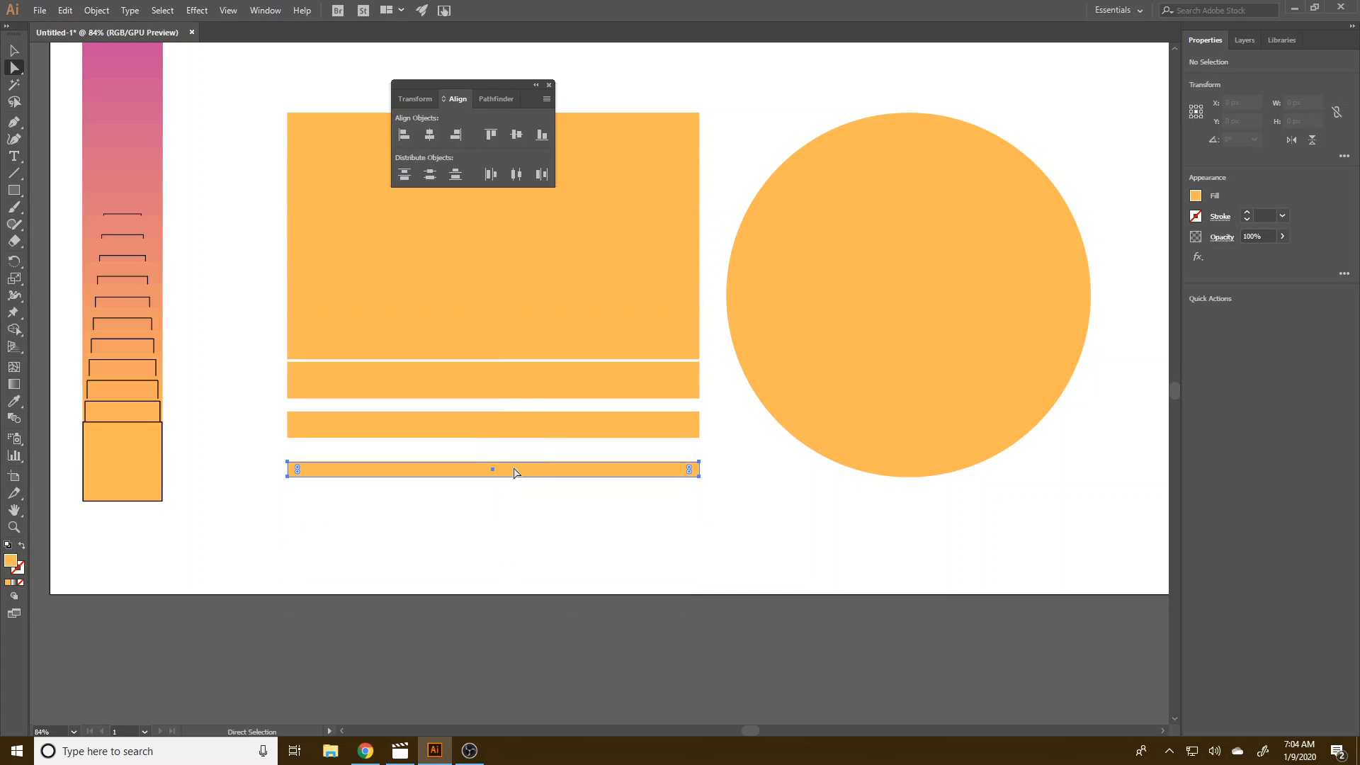
pyautogui.scroll(2, 495, 537)
pyautogui.click(492, 223)
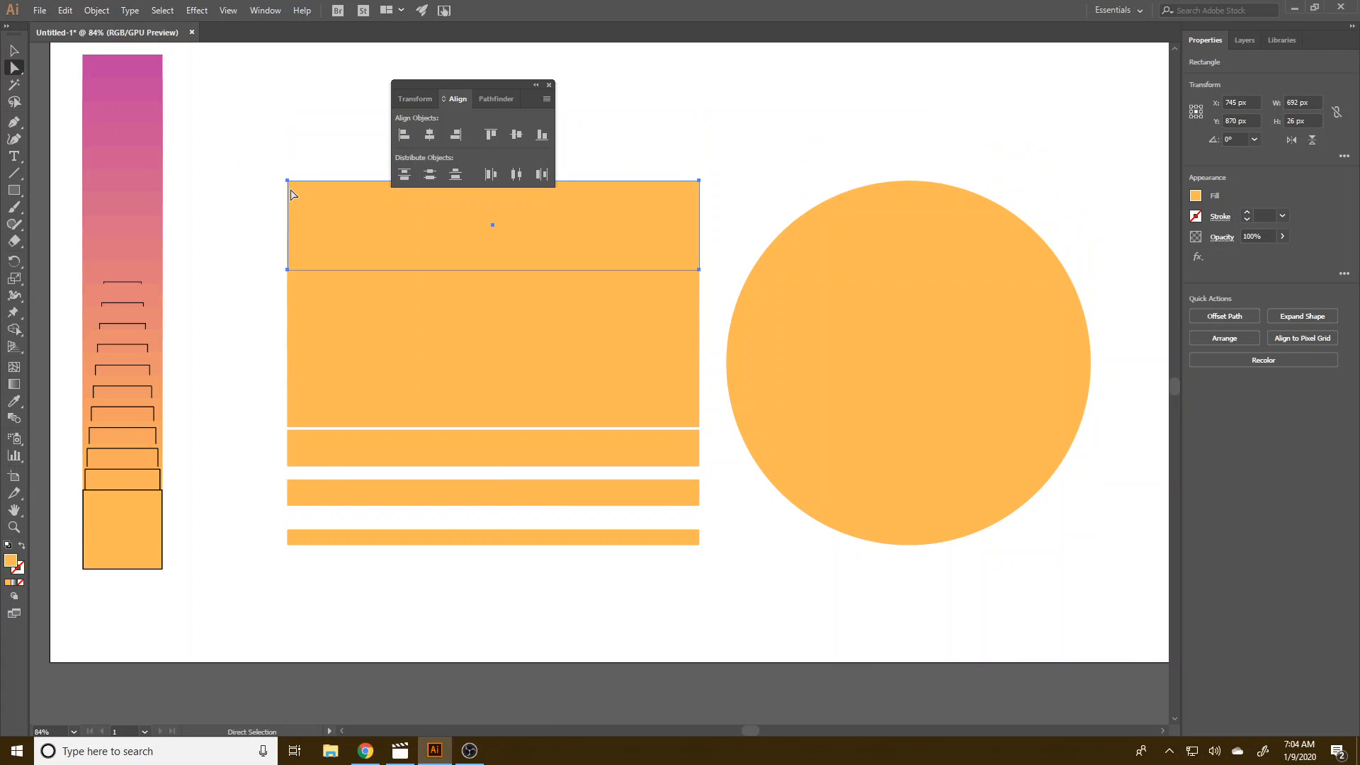
pyautogui.click(104, 11)
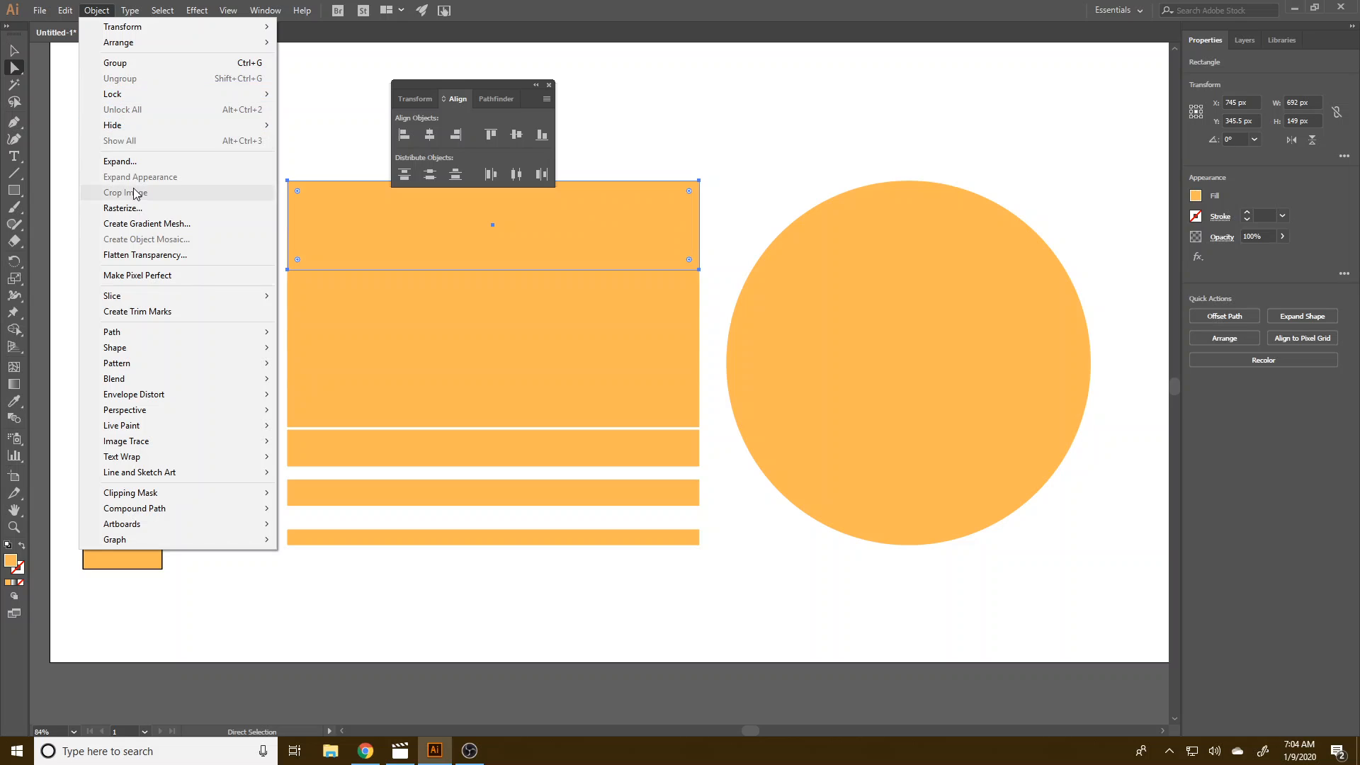
pyautogui.click(120, 161)
pyautogui.click(51, 206)
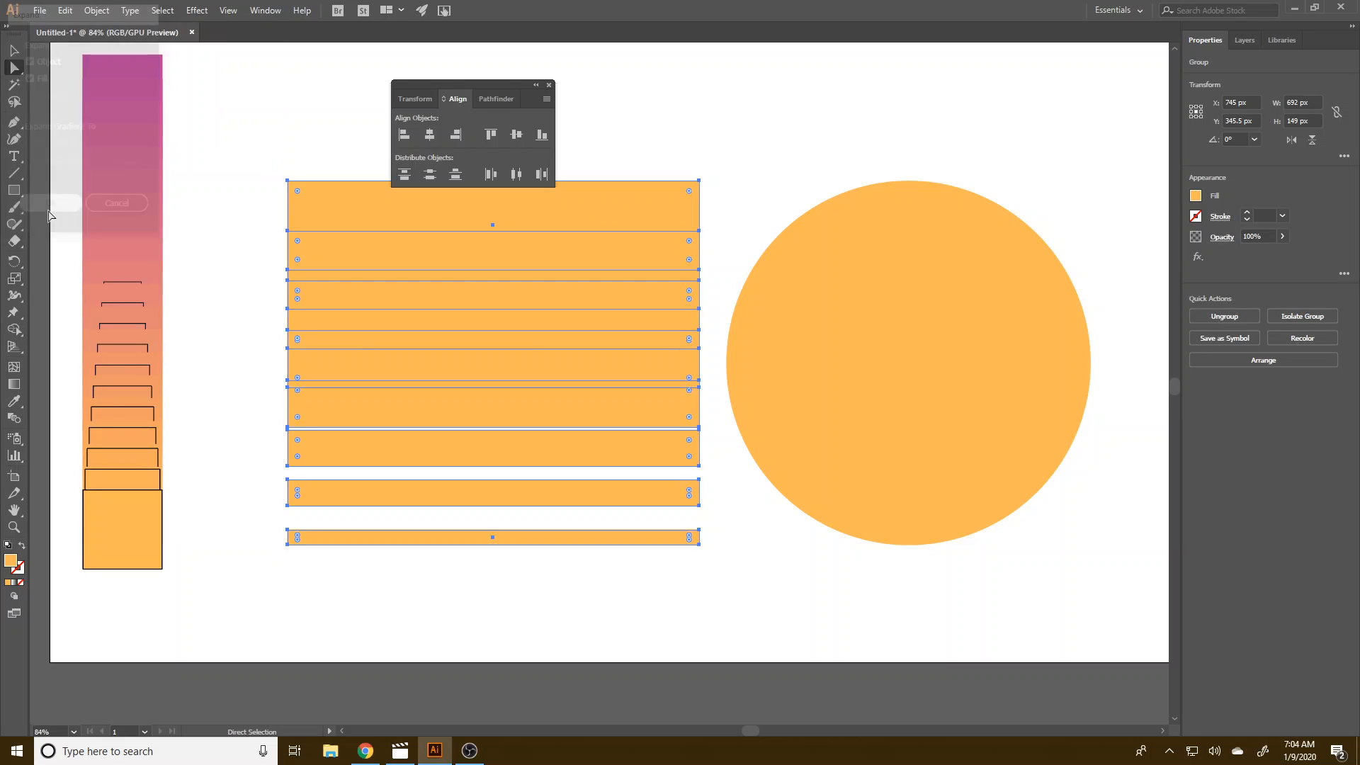
pyautogui.click(96, 10)
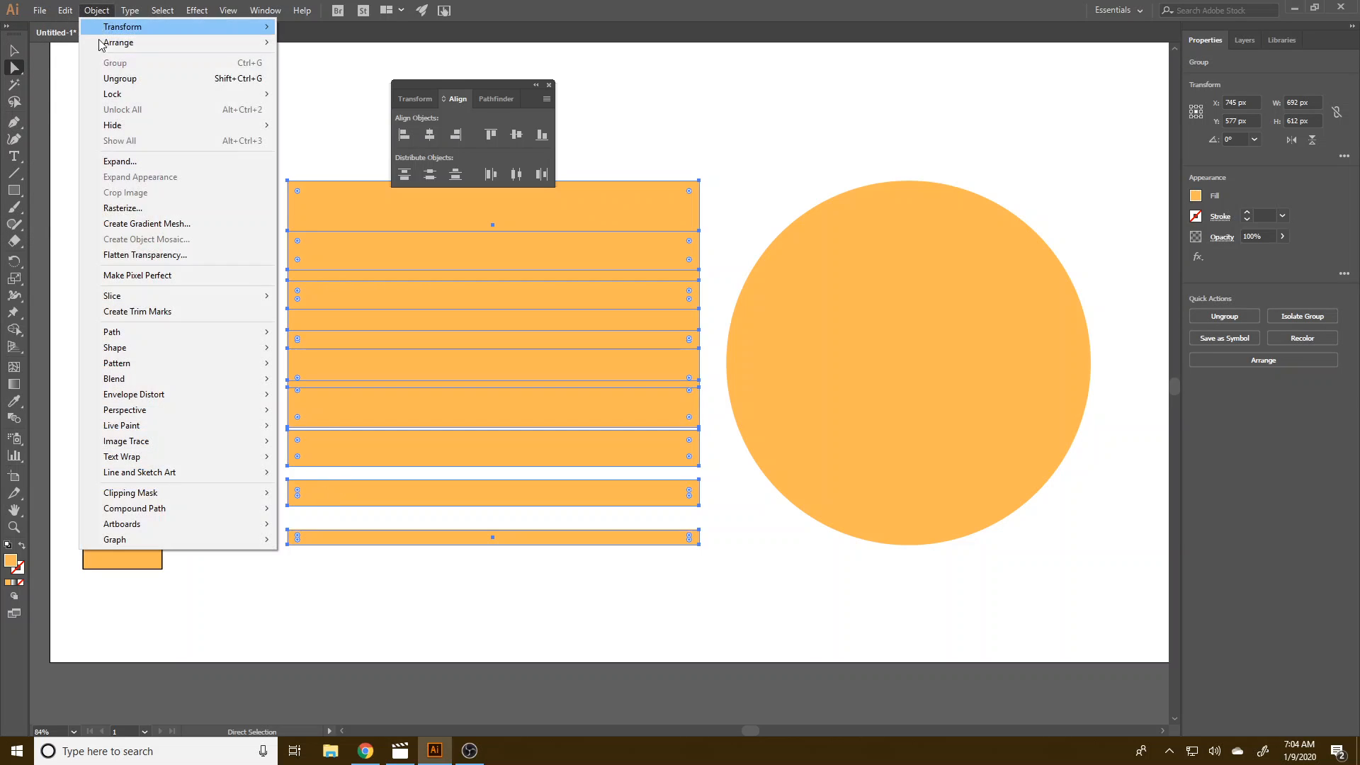
pyautogui.click(119, 78)
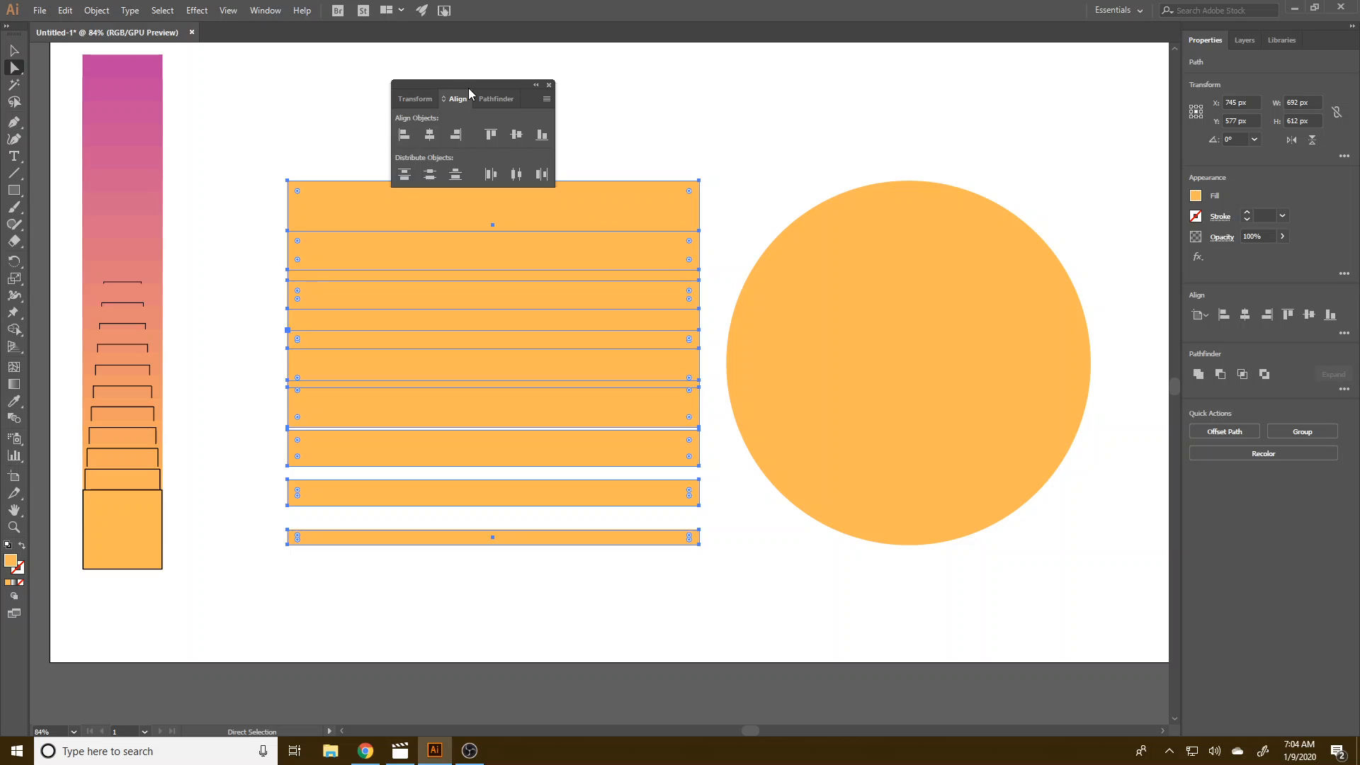
# - Distribute the horizontal bars with equal vertical spacing between them
pyautogui.click(548, 85)
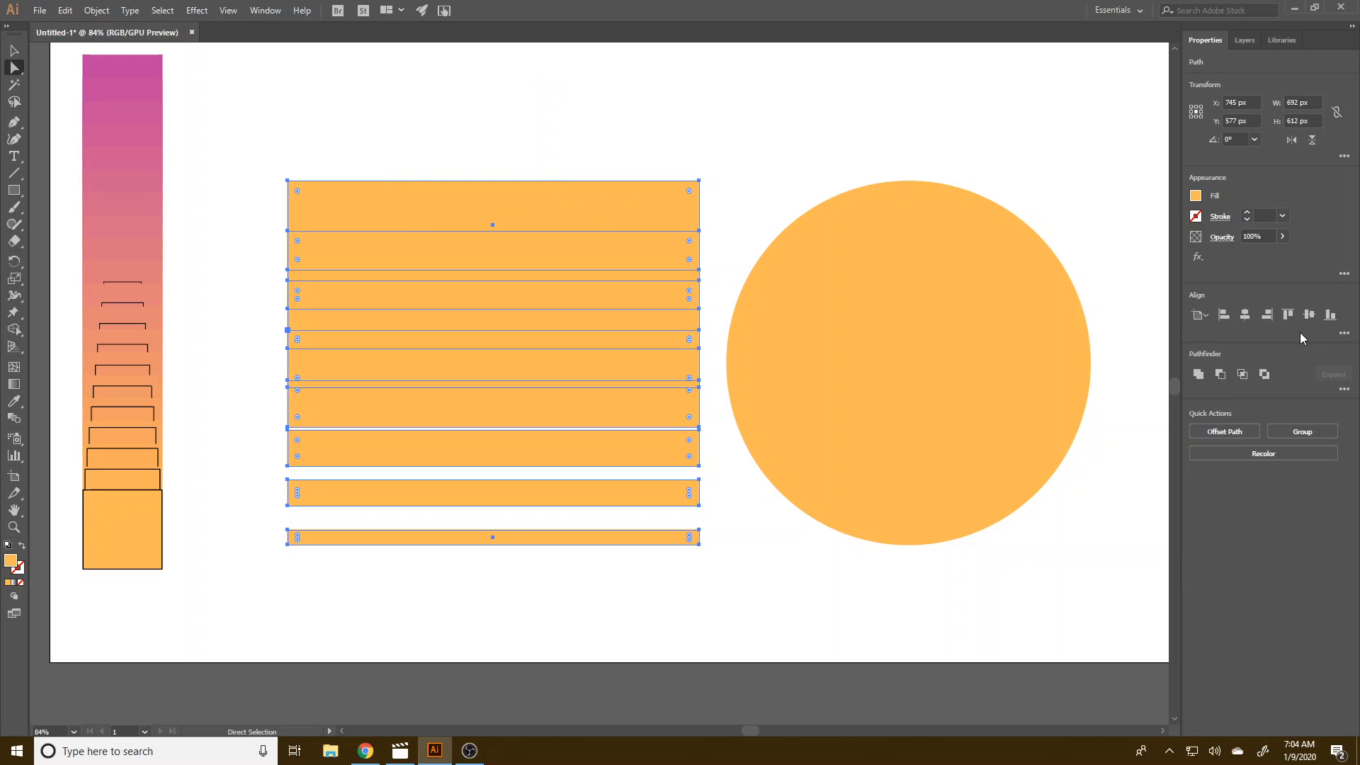
pyautogui.click(1342, 334)
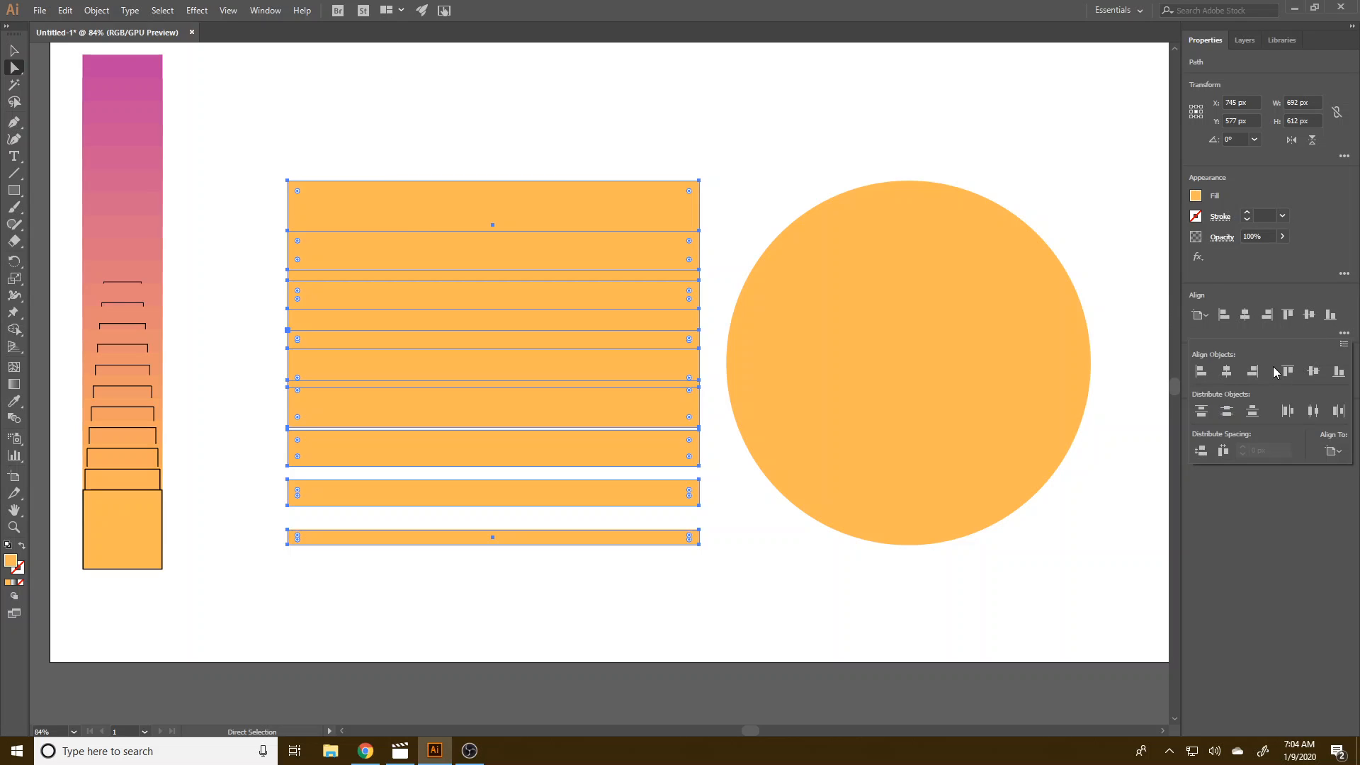
pyautogui.click(1200, 450)
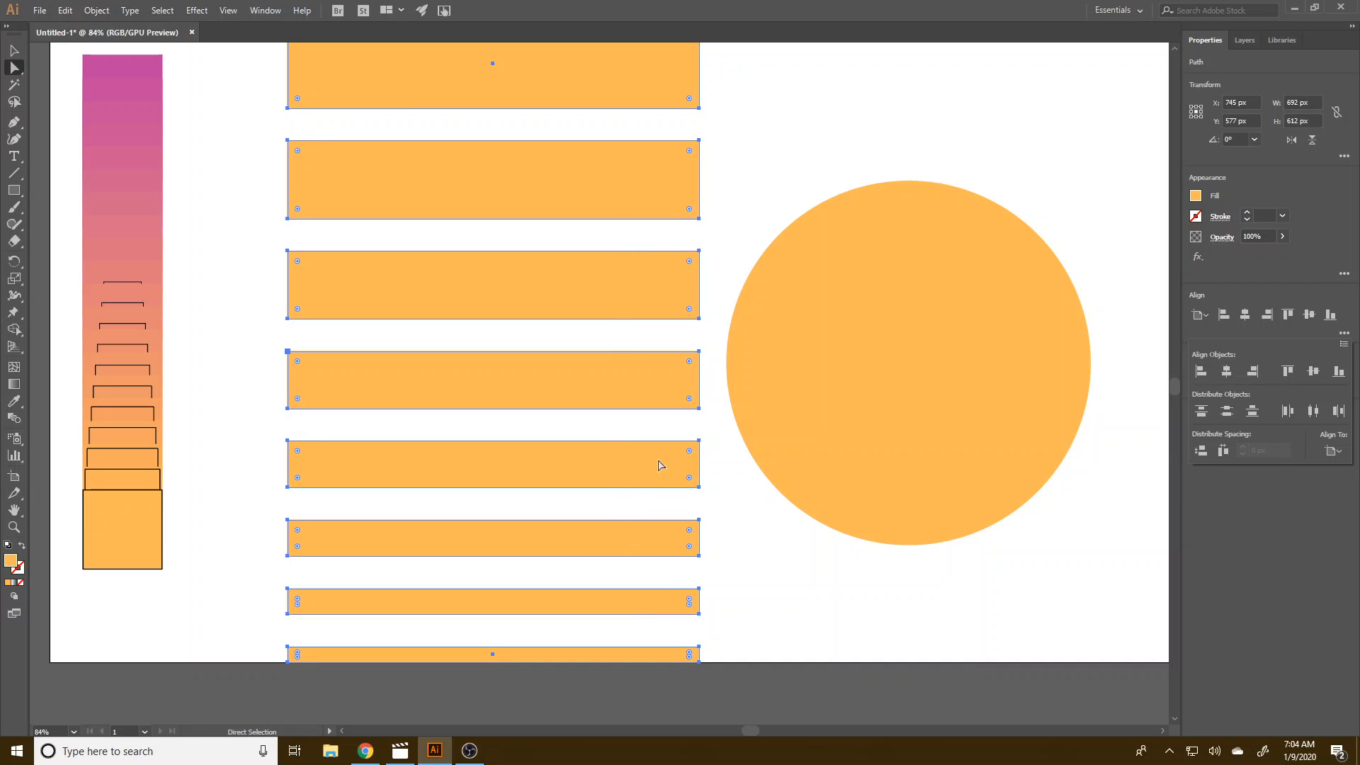
# - Select all the horizontal bars without the circle and scale them down together
pyautogui.scroll(-4, 734, 543)
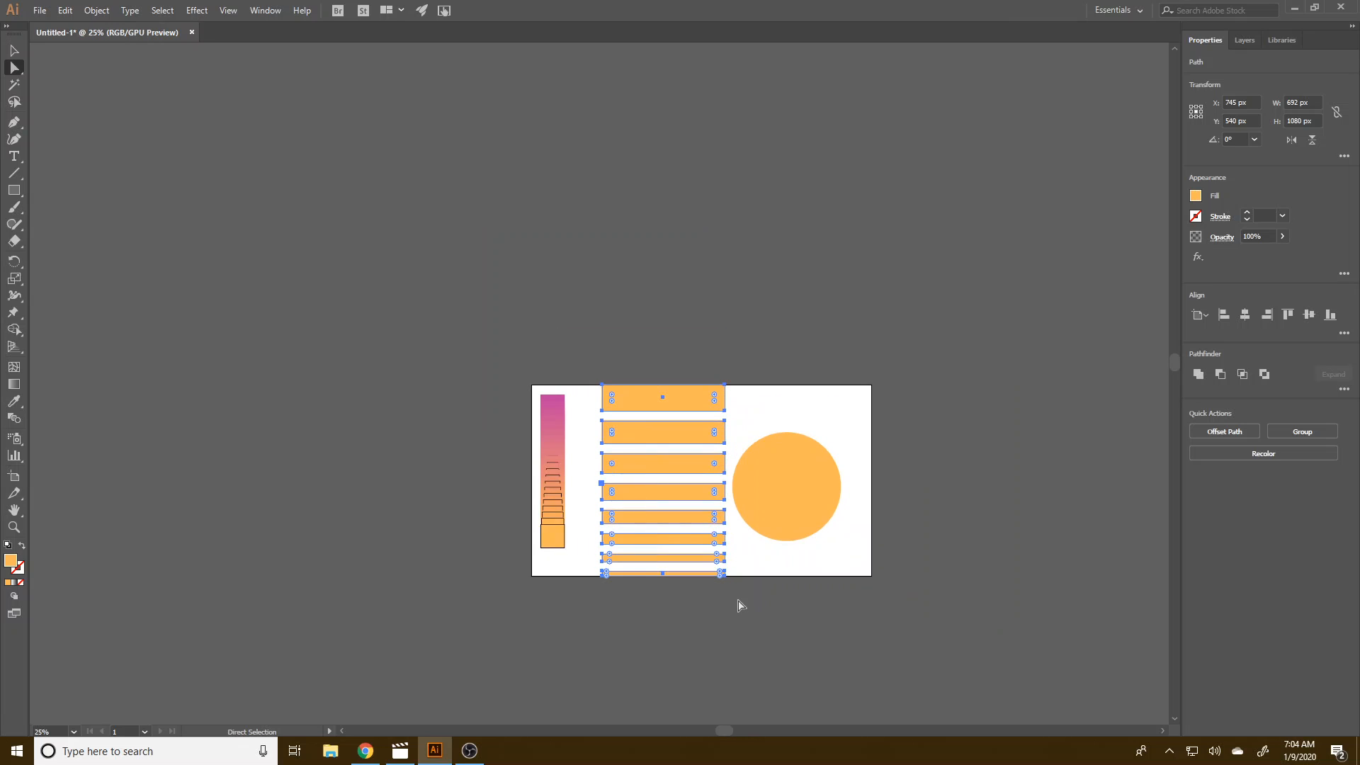
pyautogui.moveTo(737, 614); pyautogui.dragTo(601, 379)
pyautogui.click(592, 479)
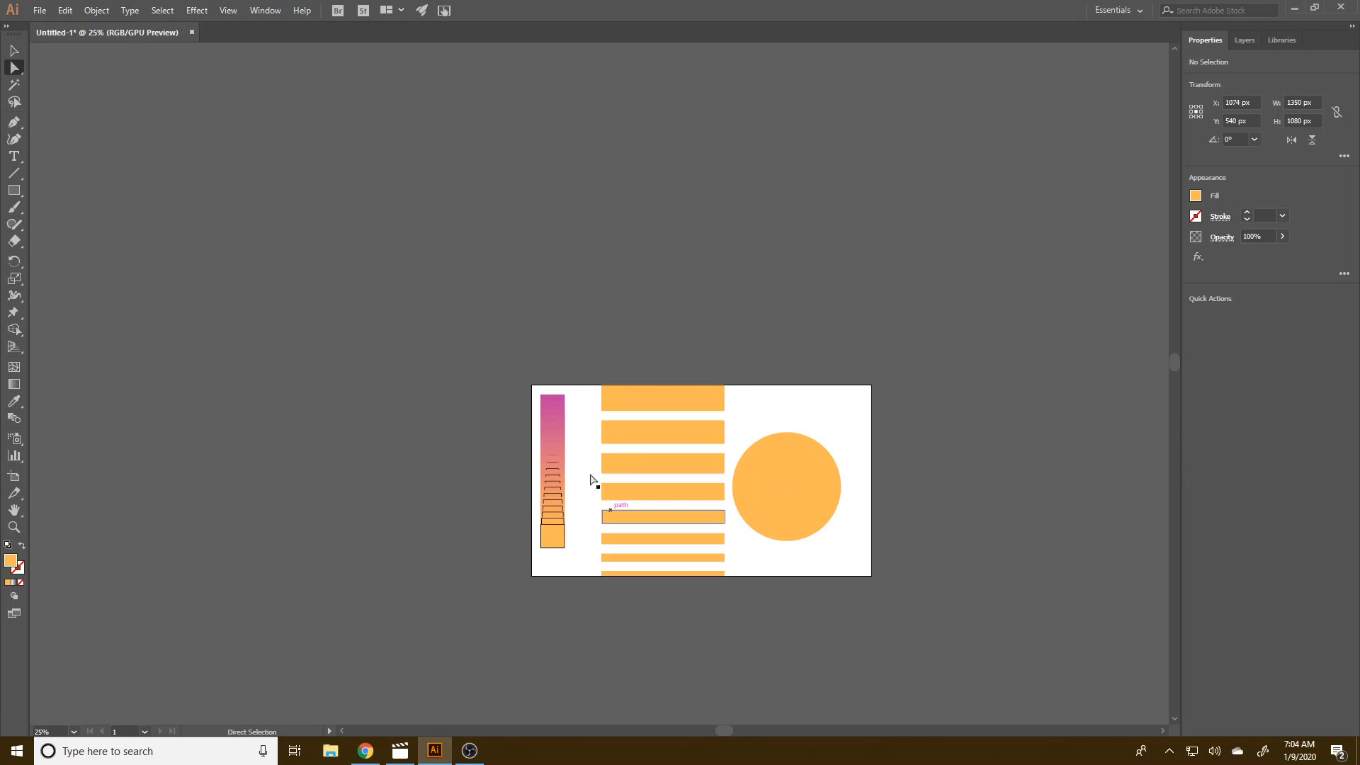
pyautogui.press('v')
pyautogui.click(681, 574)
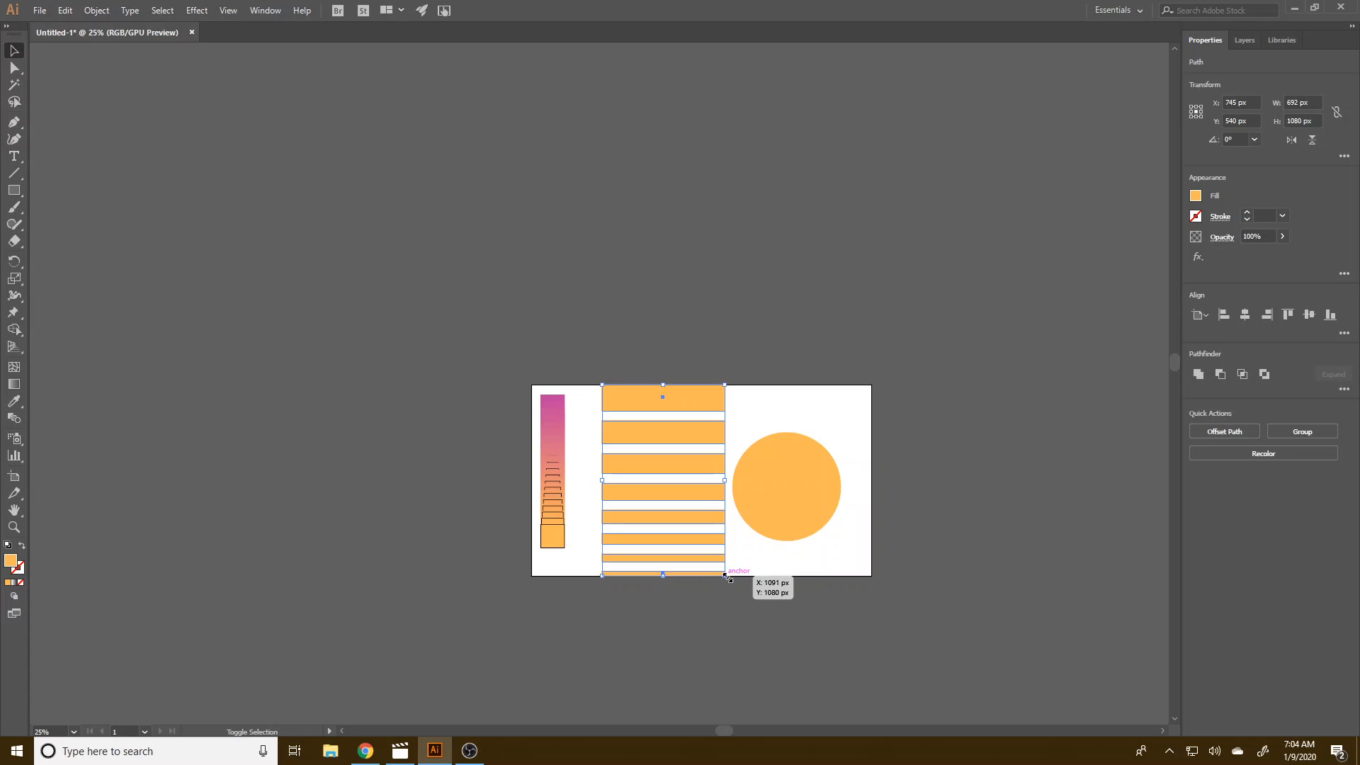
pyautogui.moveTo(723, 574); pyautogui.dragTo(708, 532)
# - Move the bars over the circle and resize them to about 752 by 611 px, extending past both sides of the circle
pyautogui.moveTo(669, 422); pyautogui.dragTo(809, 470)
pyautogui.moveTo(834, 577); pyautogui.dragTo(813, 542)
pyautogui.moveTo(813, 487); pyautogui.dragTo(847, 489)
pyautogui.moveTo(740, 487); pyautogui.dragTo(722, 488)
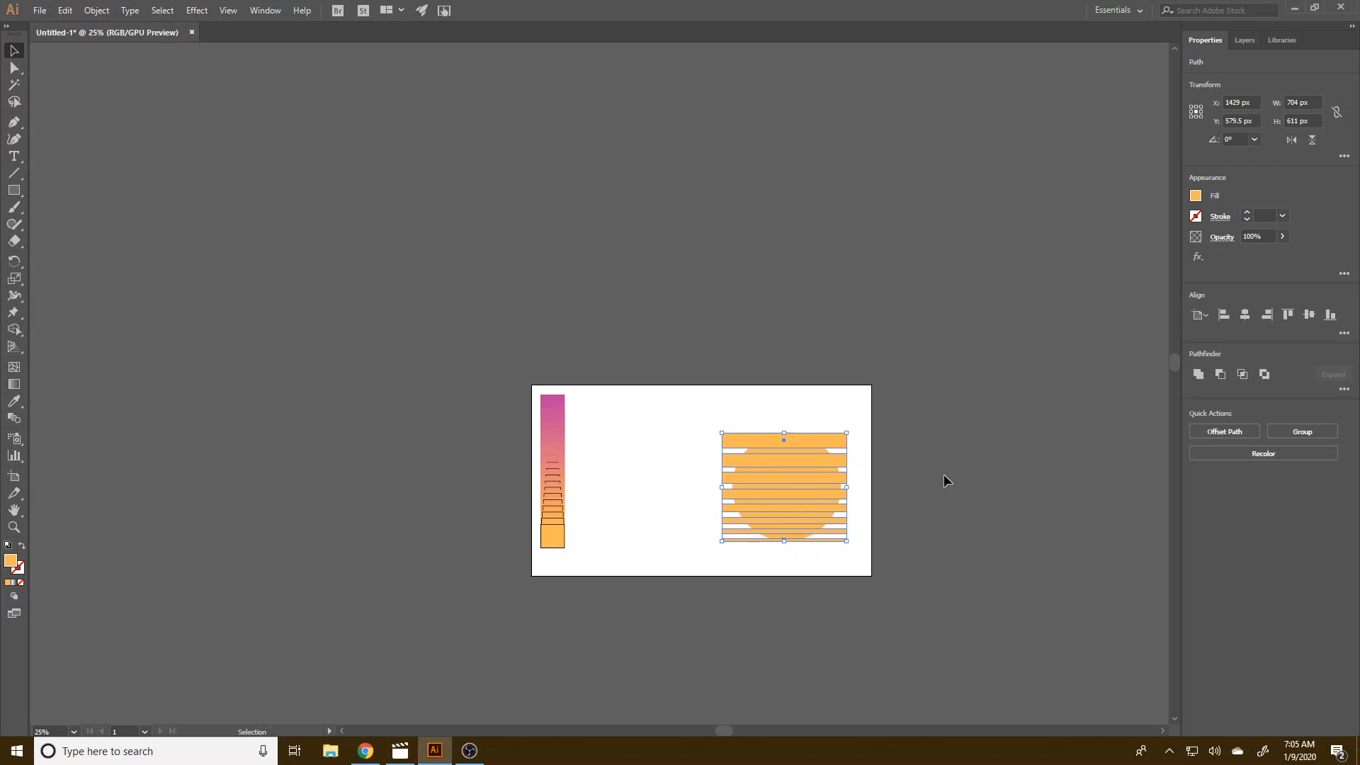
pyautogui.moveTo(850, 493); pyautogui.dragTo(859, 491)
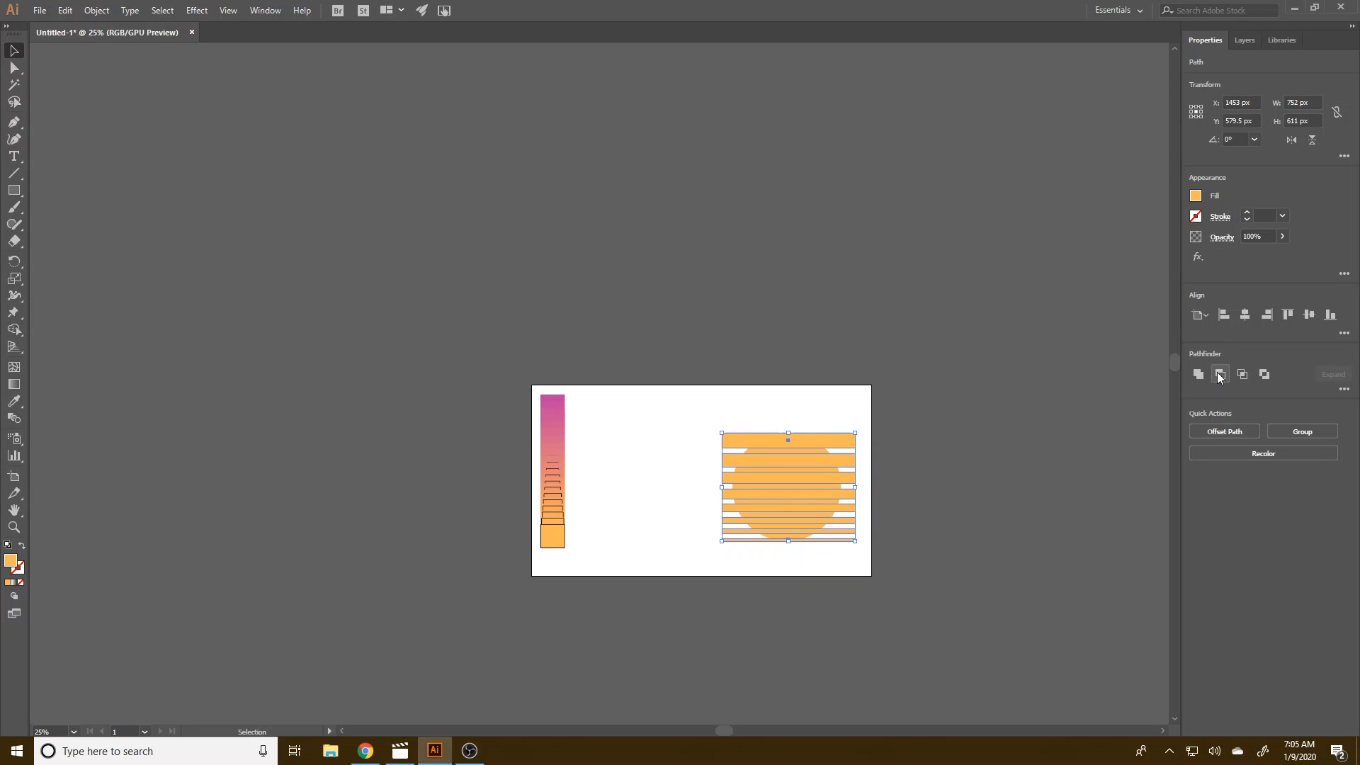
# - Fill the bars with bright blue (H 218.04, S 87.84, B 100) and deselect them
pyautogui.click(1195, 196)
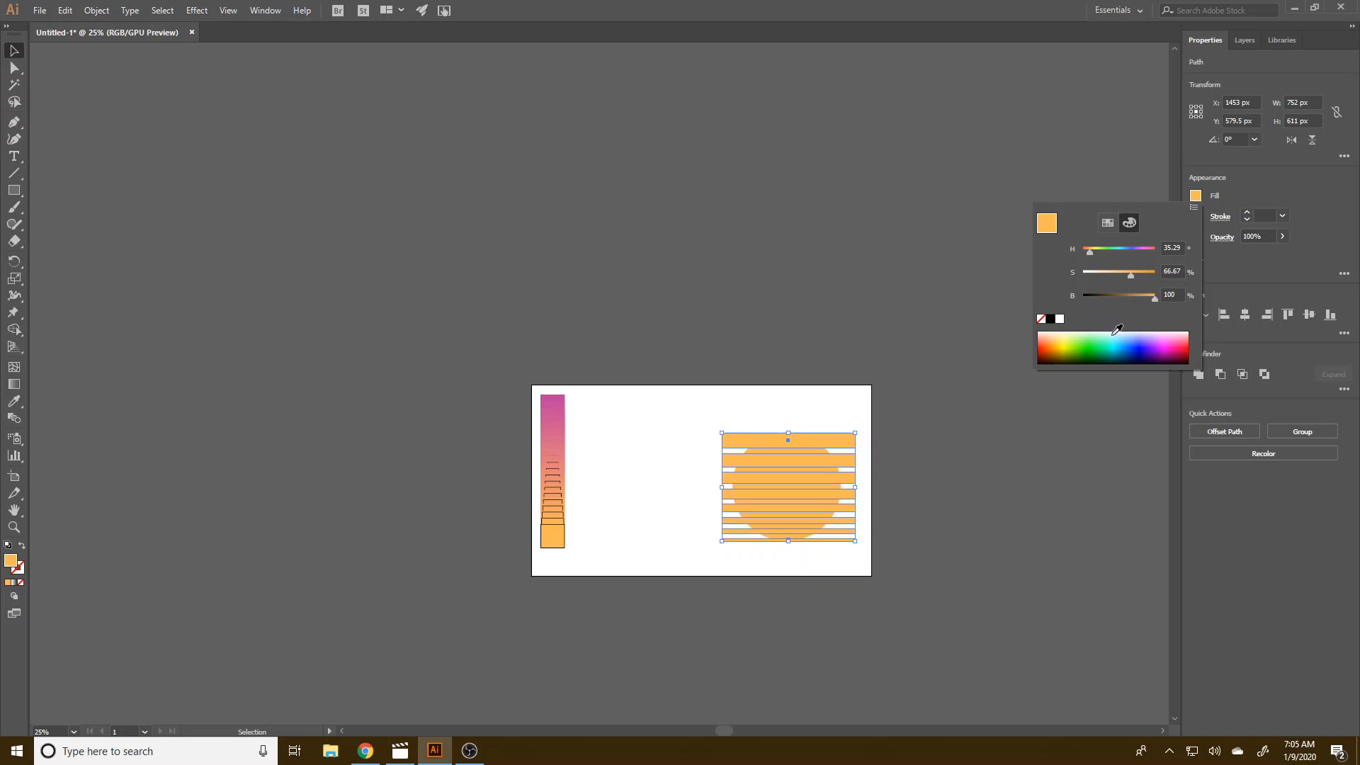
pyautogui.click(1135, 339)
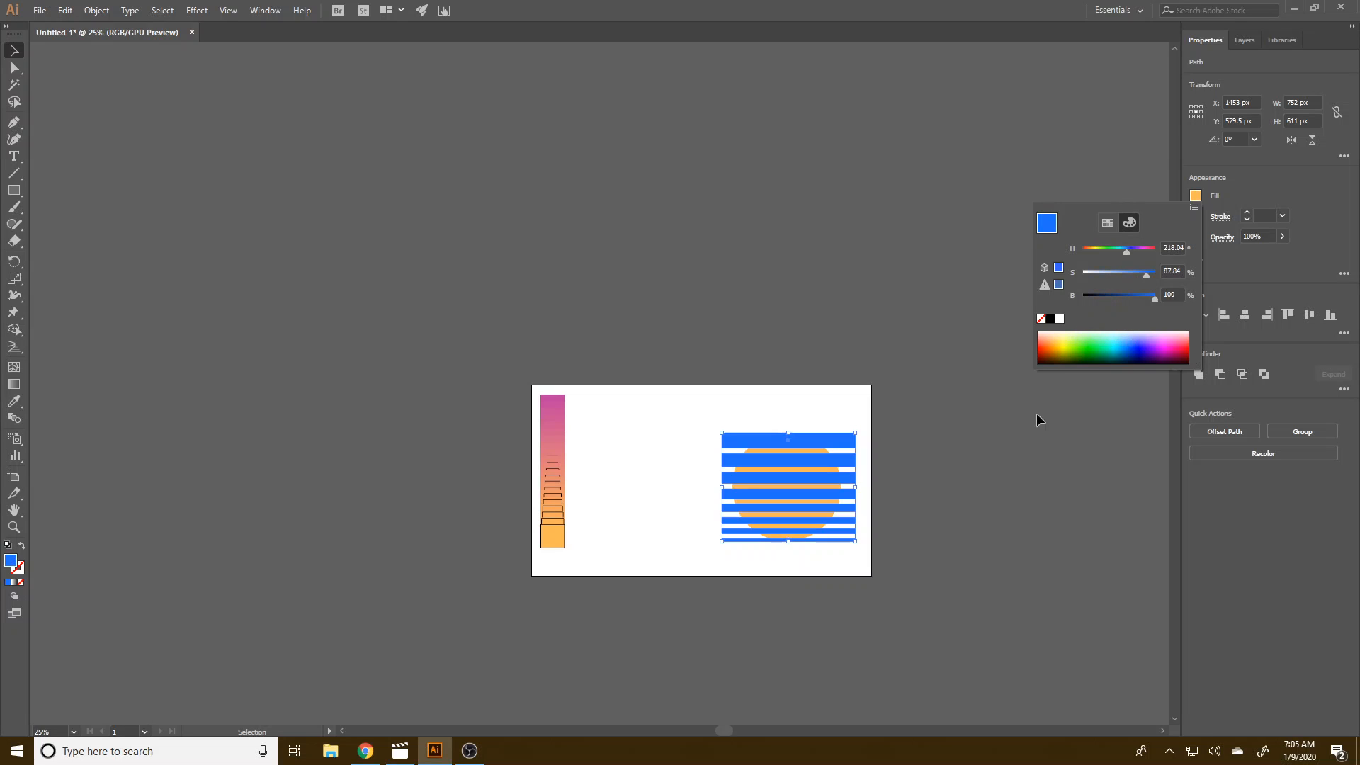
pyautogui.click(15, 50)
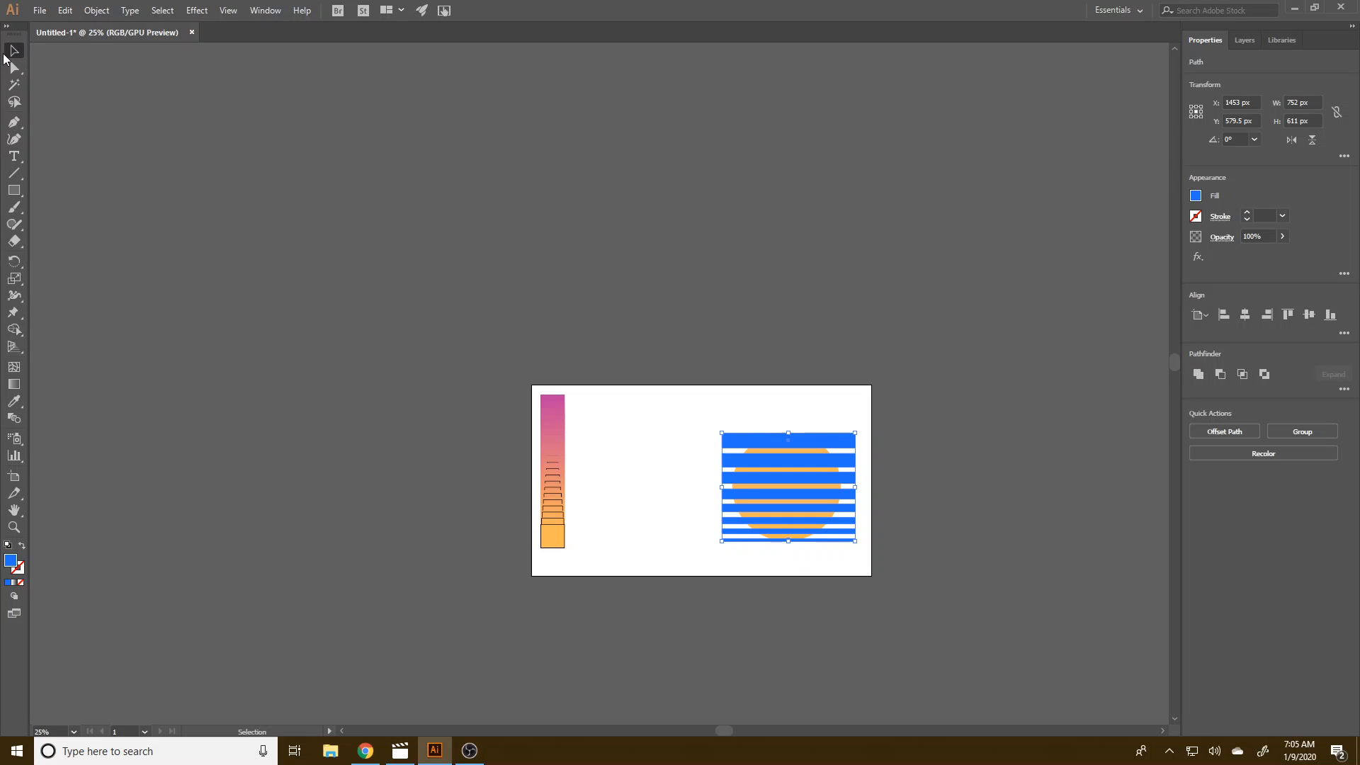
pyautogui.click(811, 595)
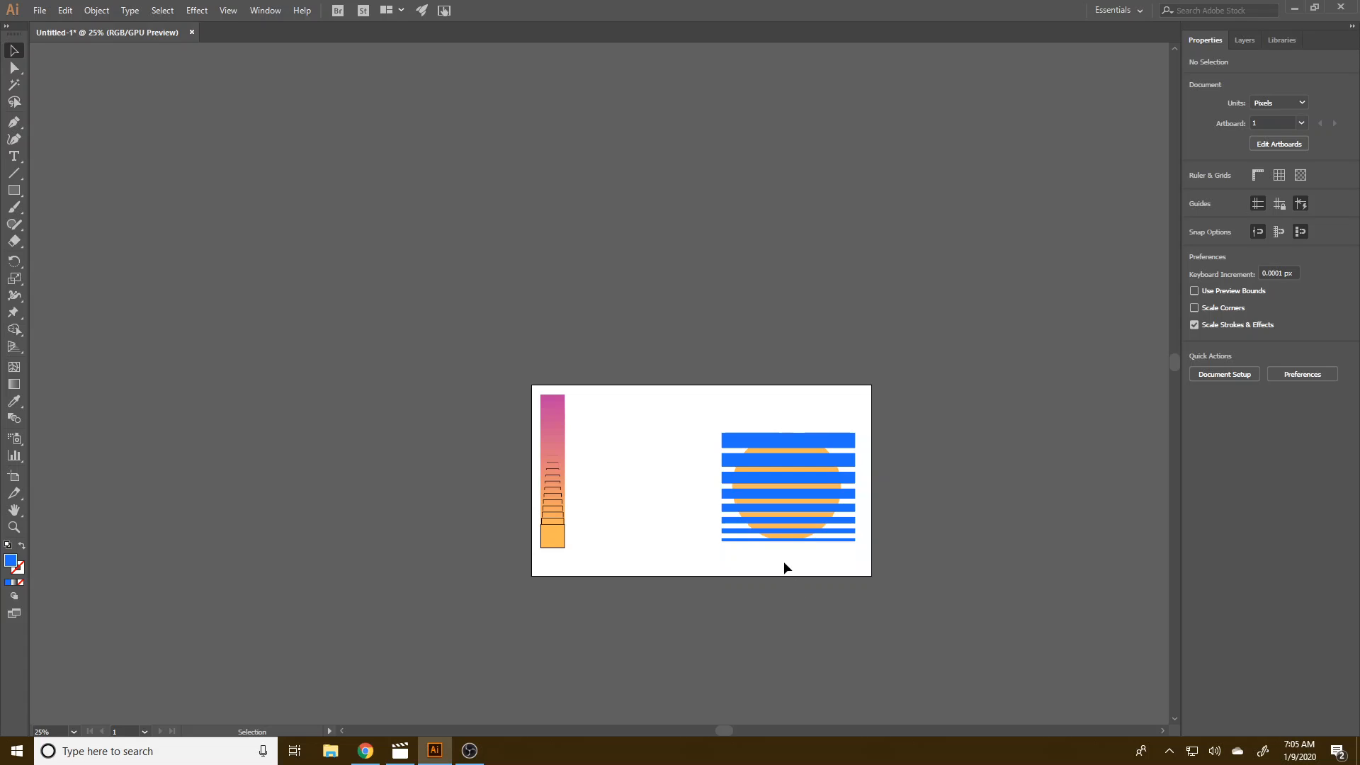
pyautogui.scroll(3, 782, 565)
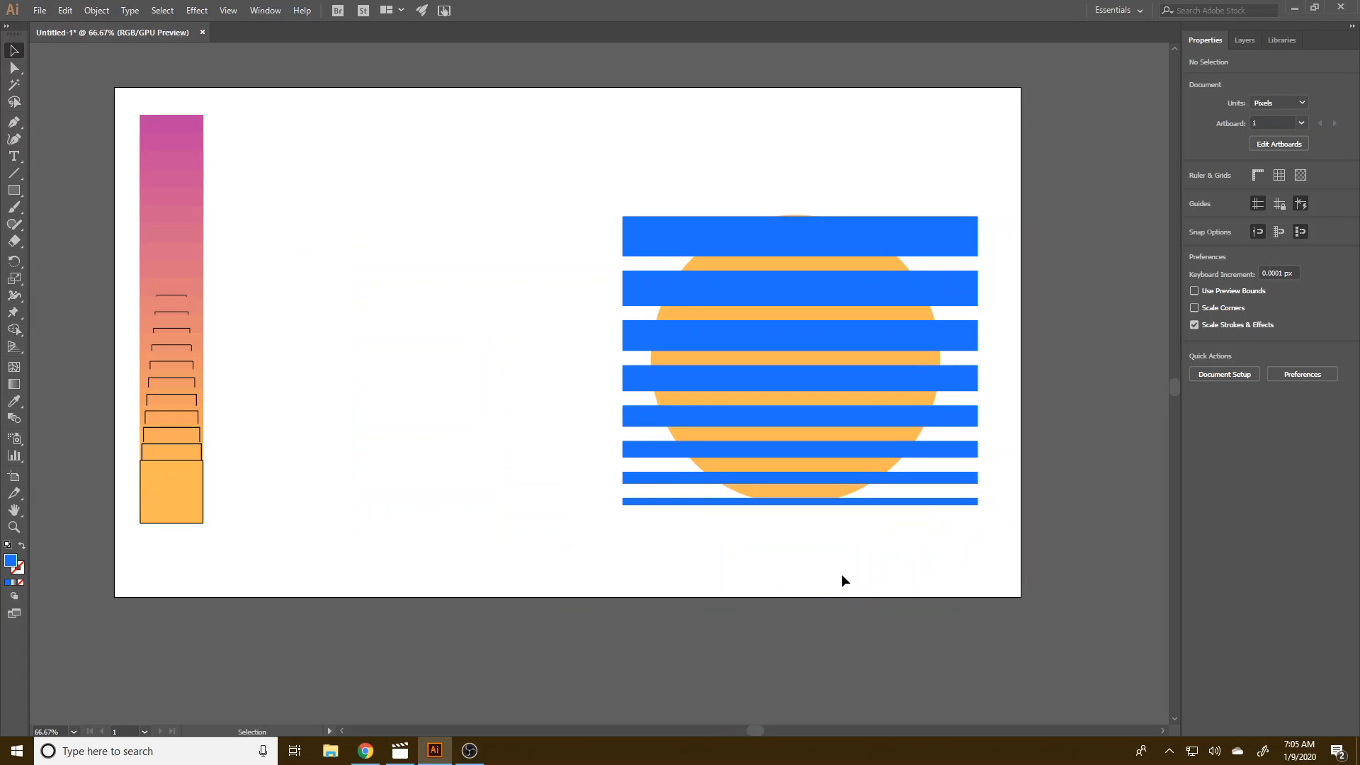
# - Select the circle and all blue bars and remove the bar ends outside the circle with the Shape Builder tool
pyautogui.moveTo(884, 564); pyautogui.dragTo(575, 174)
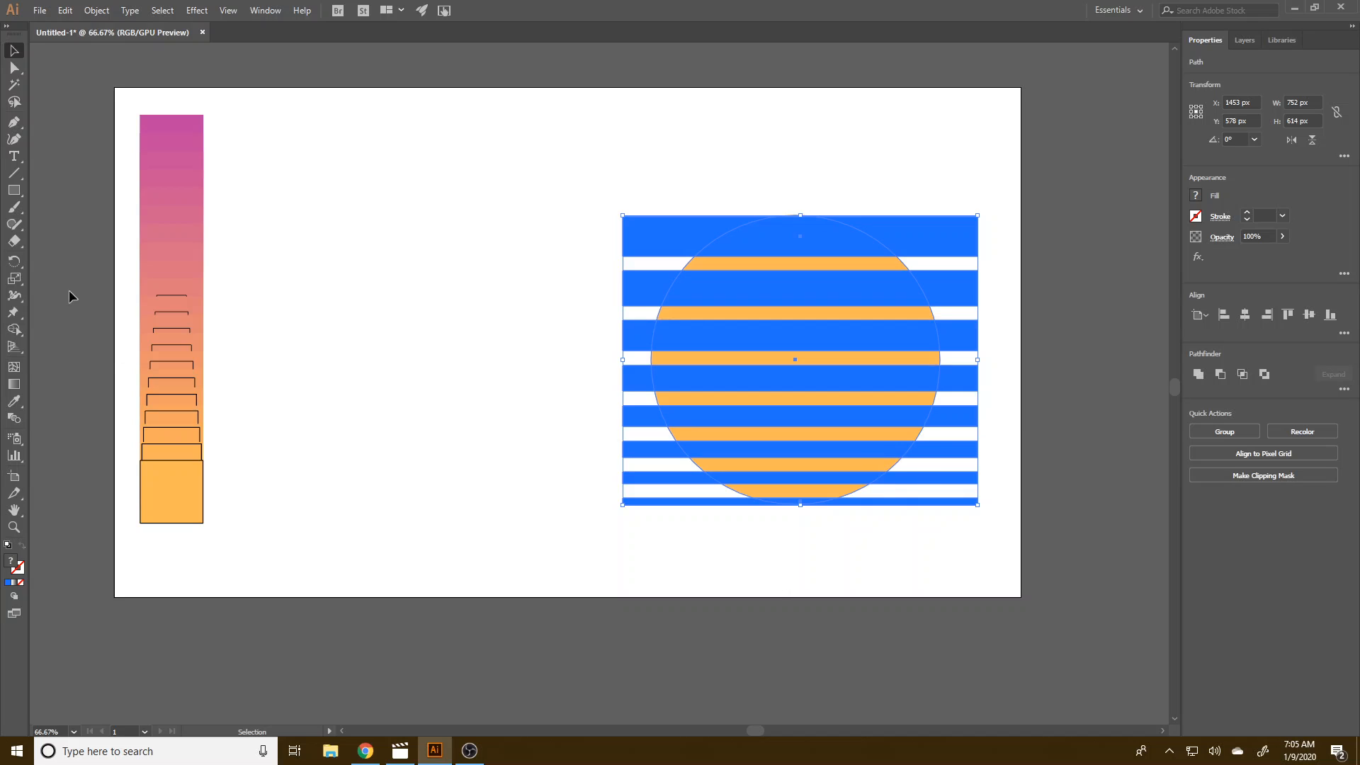
pyautogui.click(15, 331)
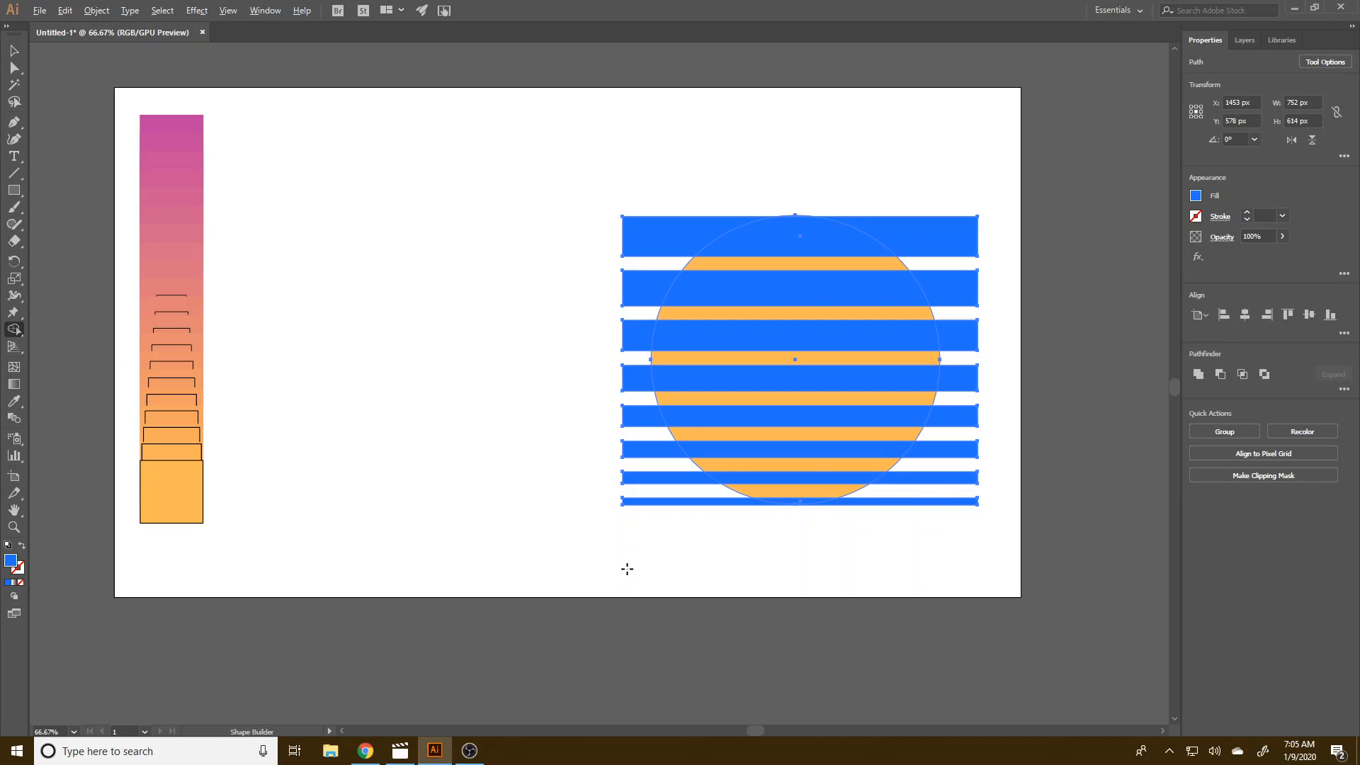
pyautogui.moveTo(641, 486)
pyautogui.mouseDown()
pyautogui.moveTo(618, 431)
pyautogui.moveTo(617, 377)
pyautogui.moveTo(636, 444)
pyautogui.moveTo(629, 359)
pyautogui.moveTo(668, 233)
pyautogui.mouseUp()
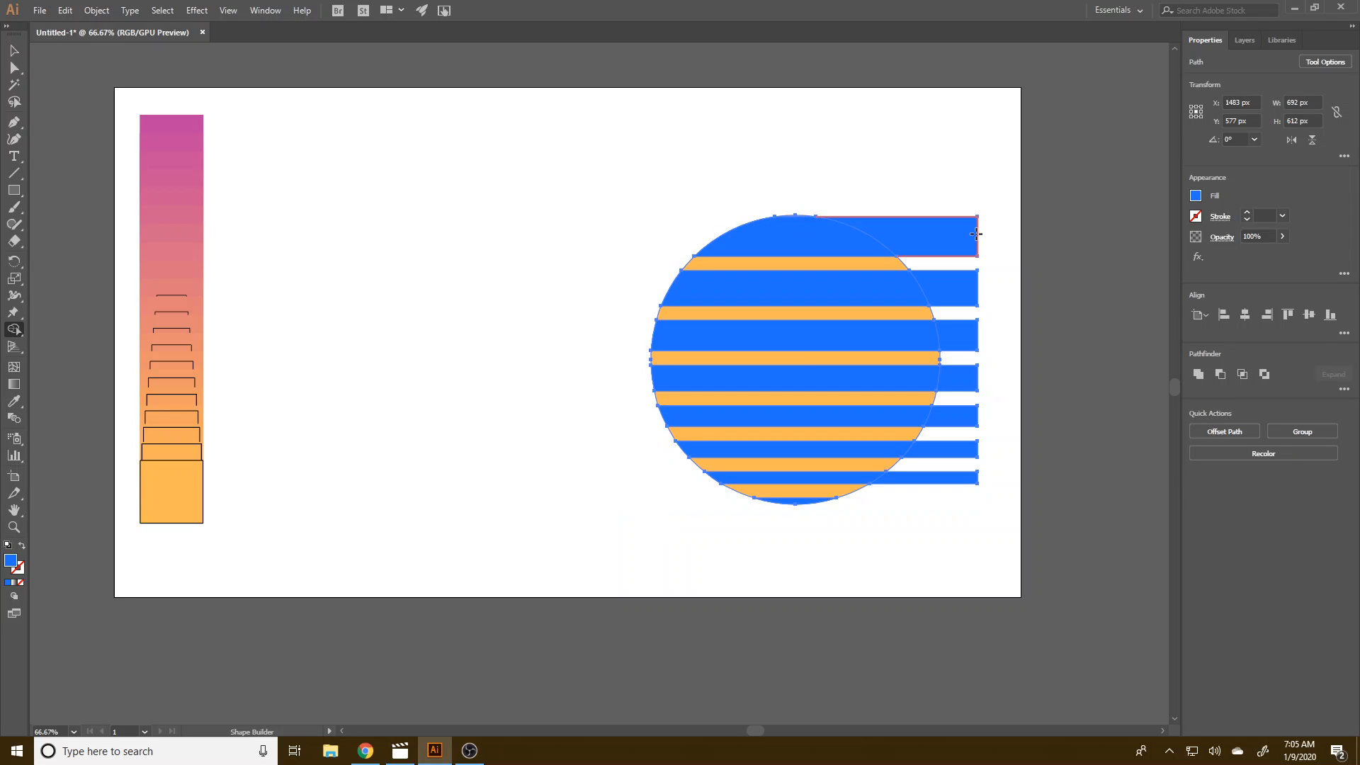
pyautogui.moveTo(926, 207)
pyautogui.mouseDown()
pyautogui.moveTo(979, 360)
pyautogui.moveTo(982, 432)
pyautogui.moveTo(931, 500)
pyautogui.moveTo(961, 416)
pyautogui.moveTo(959, 327)
pyautogui.mouseUp()
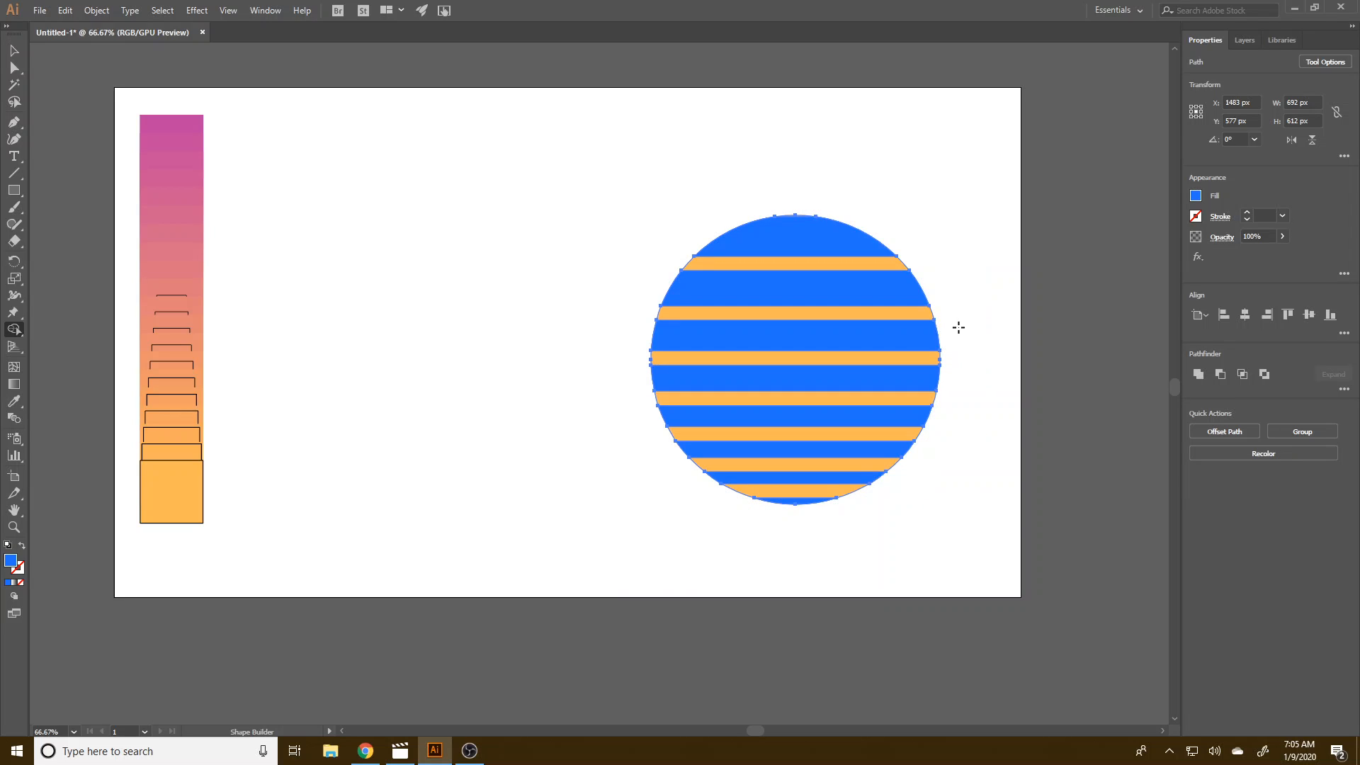
# - Delete the orange circle segments between the blue bars with the Shape Builder tool and deselect the artwork
pyautogui.keyDown('alt'); pyautogui.click(826, 492); pyautogui.keyUp('alt')
pyautogui.keyDown('alt'); pyautogui.click(816, 465); pyautogui.keyUp('alt')
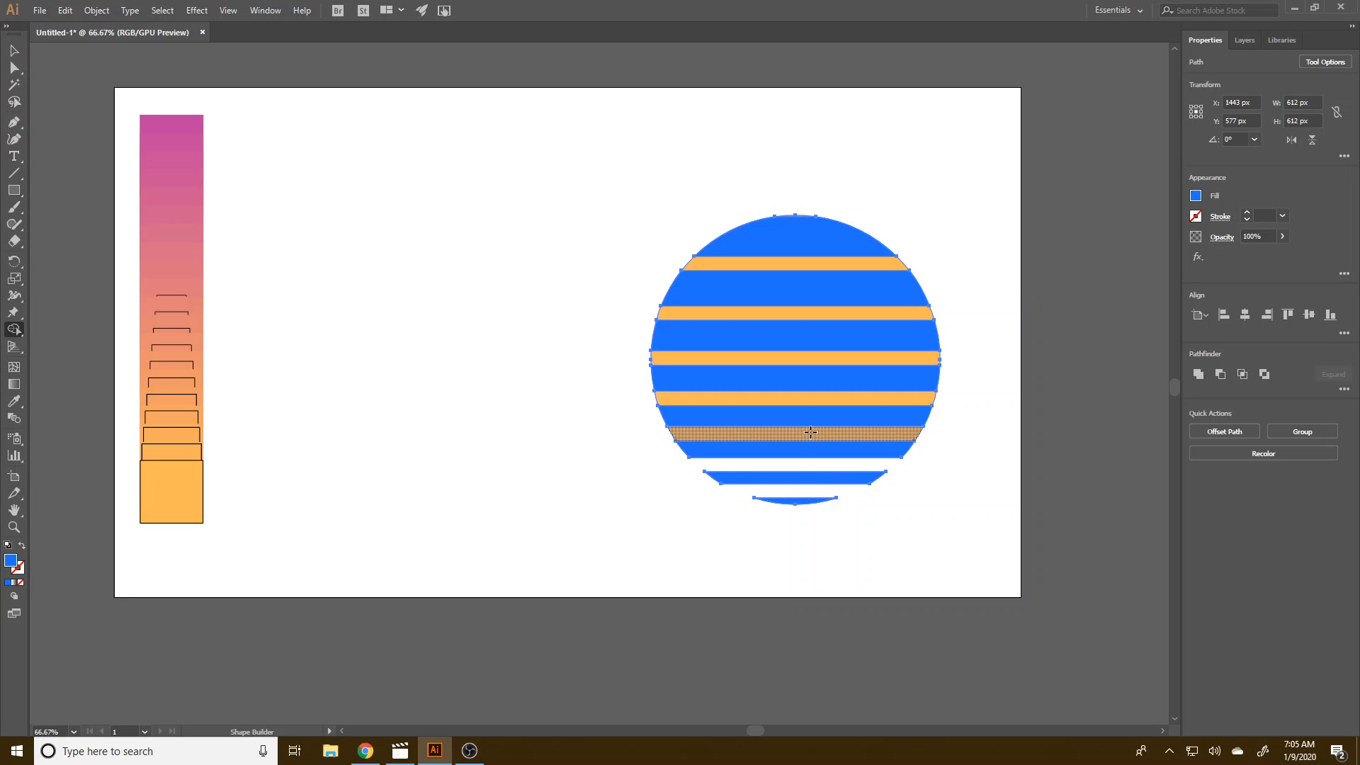
pyautogui.keyDown('alt'); pyautogui.click(810, 435); pyautogui.keyUp('alt')
pyautogui.keyDown('alt'); pyautogui.click(798, 398); pyautogui.keyUp('alt')
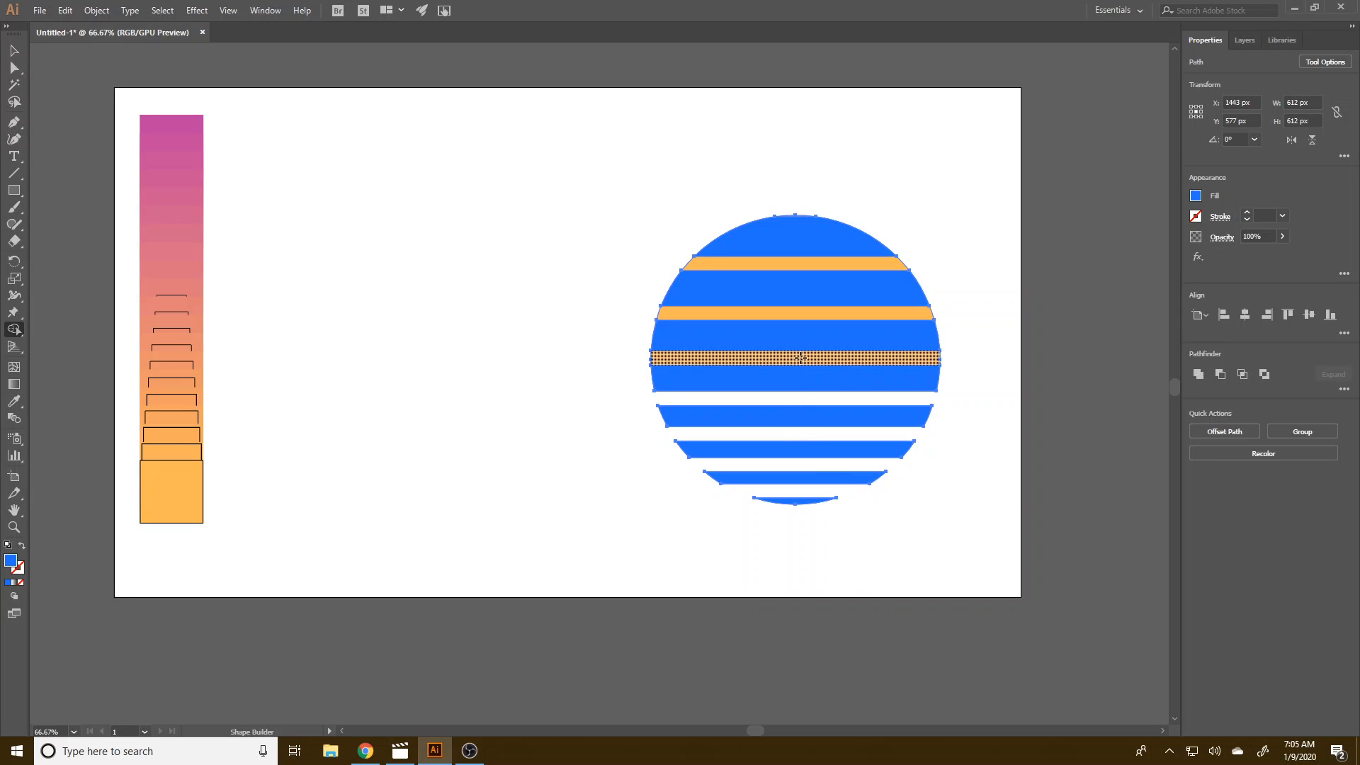
pyautogui.keyDown('alt'); pyautogui.click(800, 357); pyautogui.keyUp('alt')
pyautogui.keyDown('alt'); pyautogui.click(793, 313); pyautogui.keyUp('alt')
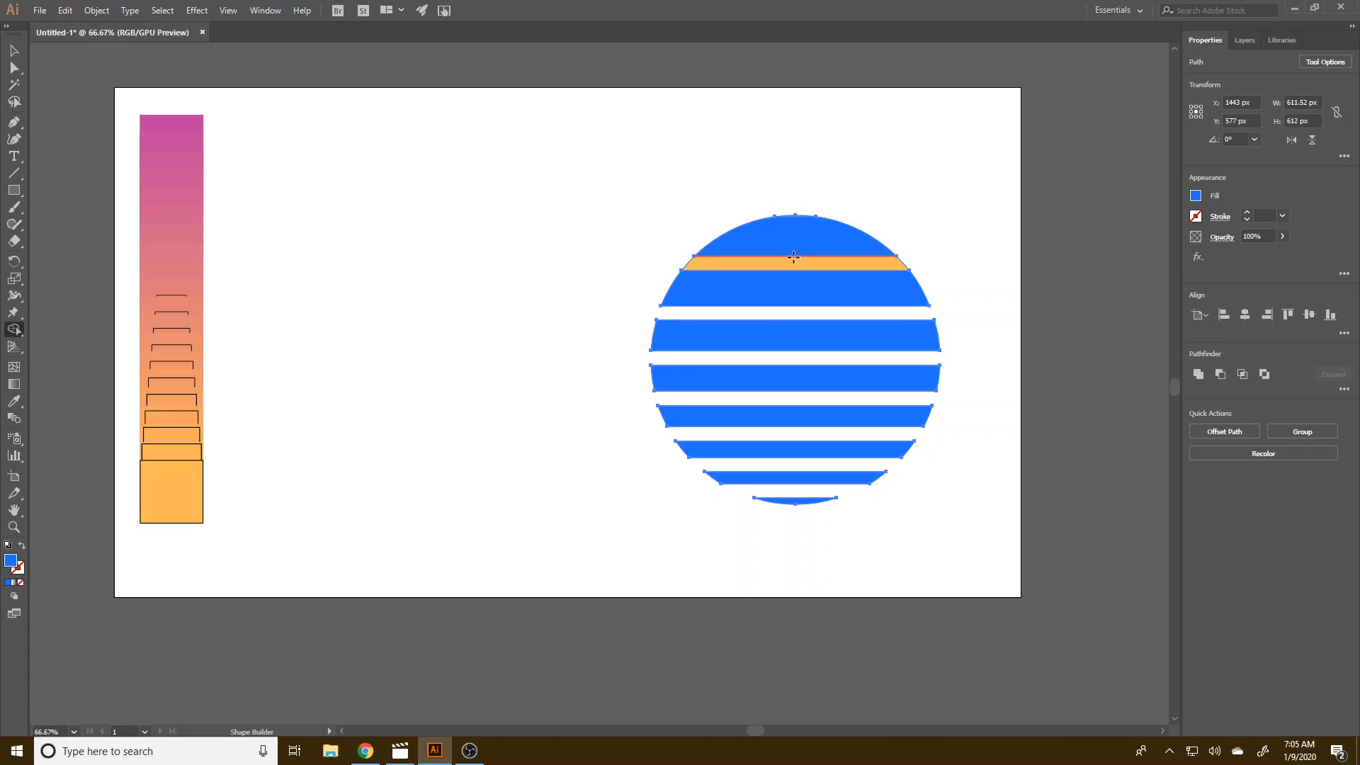
pyautogui.keyDown('alt'); pyautogui.click(793, 263); pyautogui.keyUp('alt')
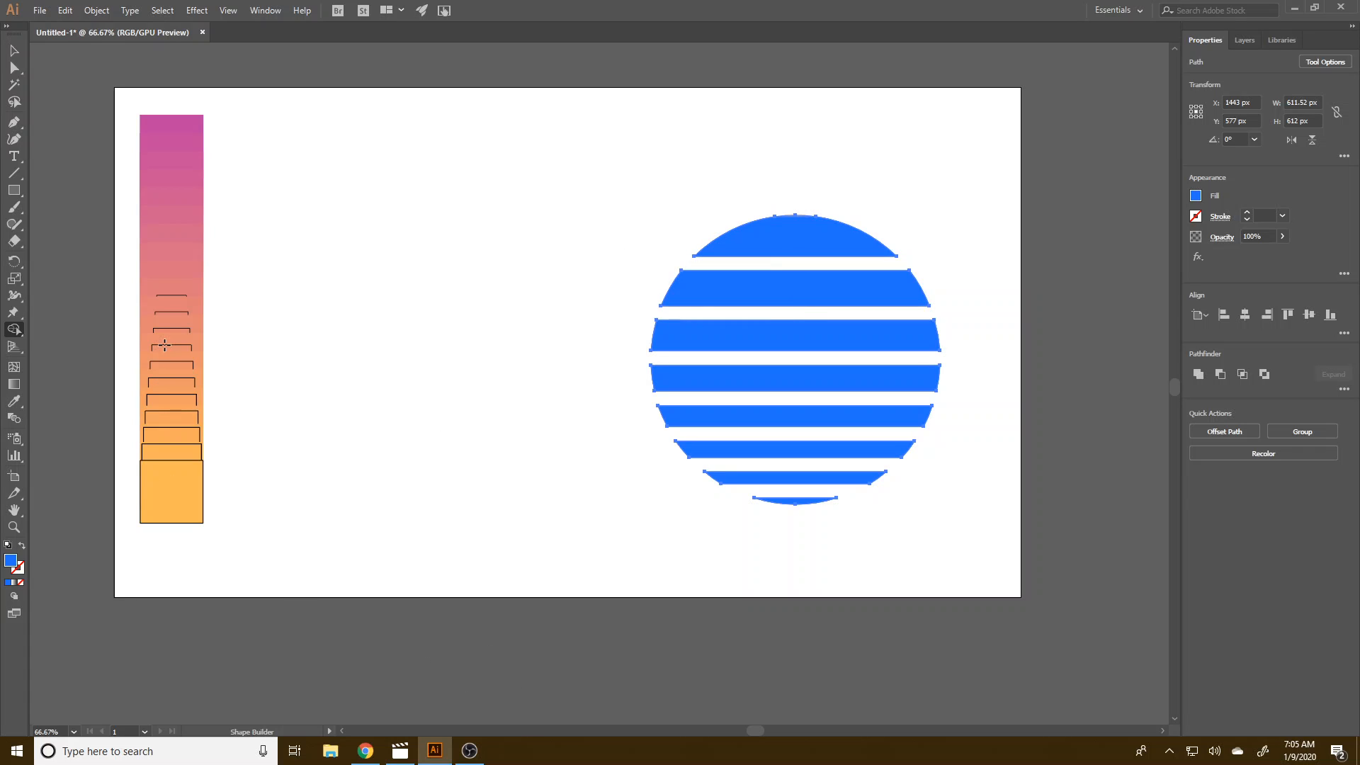
pyautogui.click(13, 50)
pyautogui.click(626, 491)
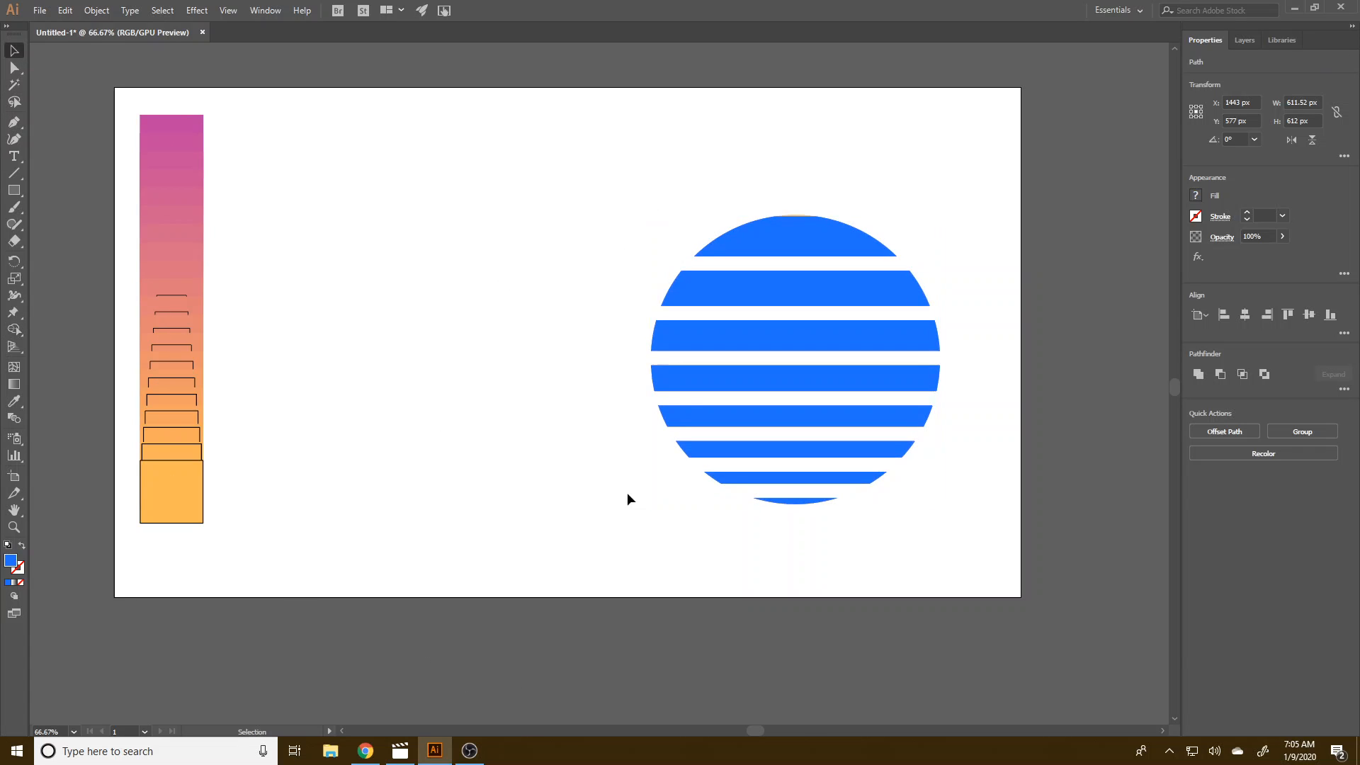
# - Unite the thin orange sliver at the circle's top edge with the uppermost blue stripe
pyautogui.click(835, 473)
pyautogui.click(807, 249)
pyautogui.click(798, 293)
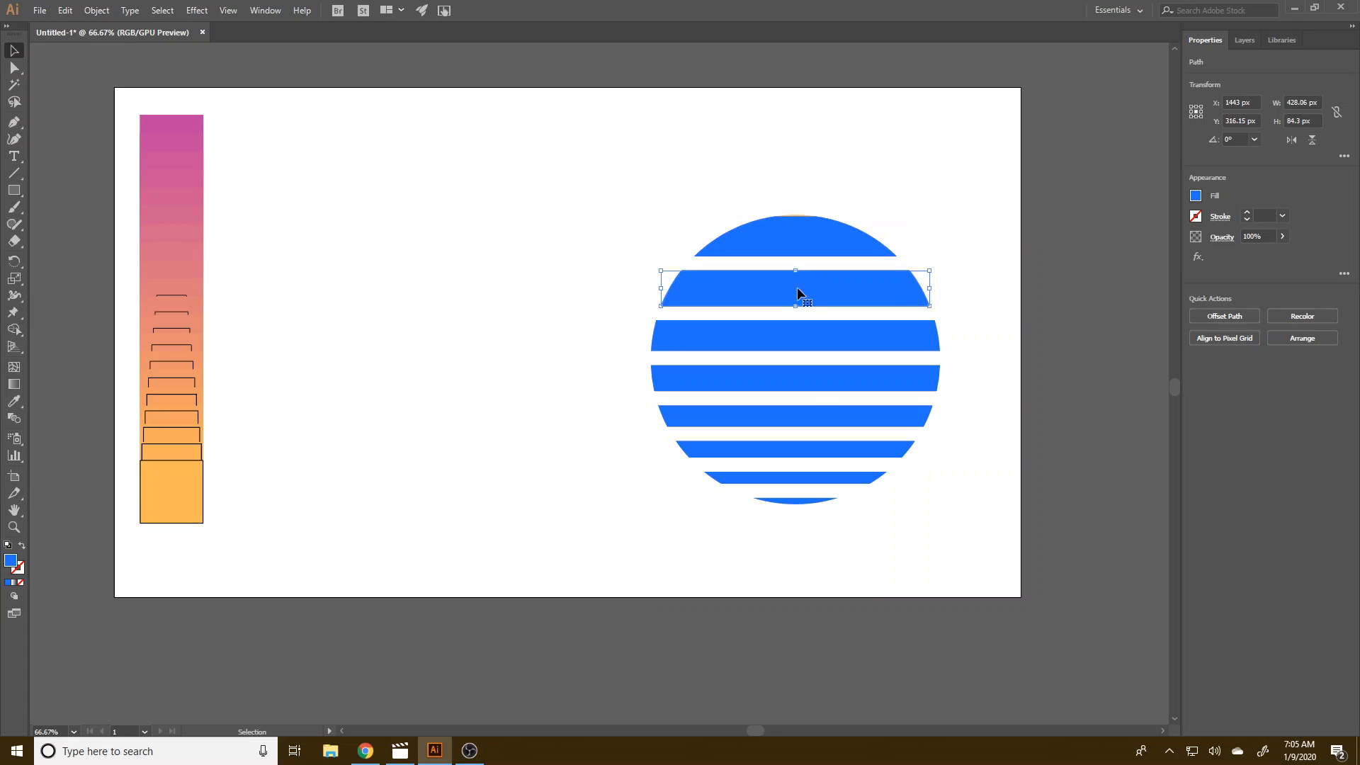
pyautogui.click(814, 358)
pyautogui.scroll(3, 790, 262)
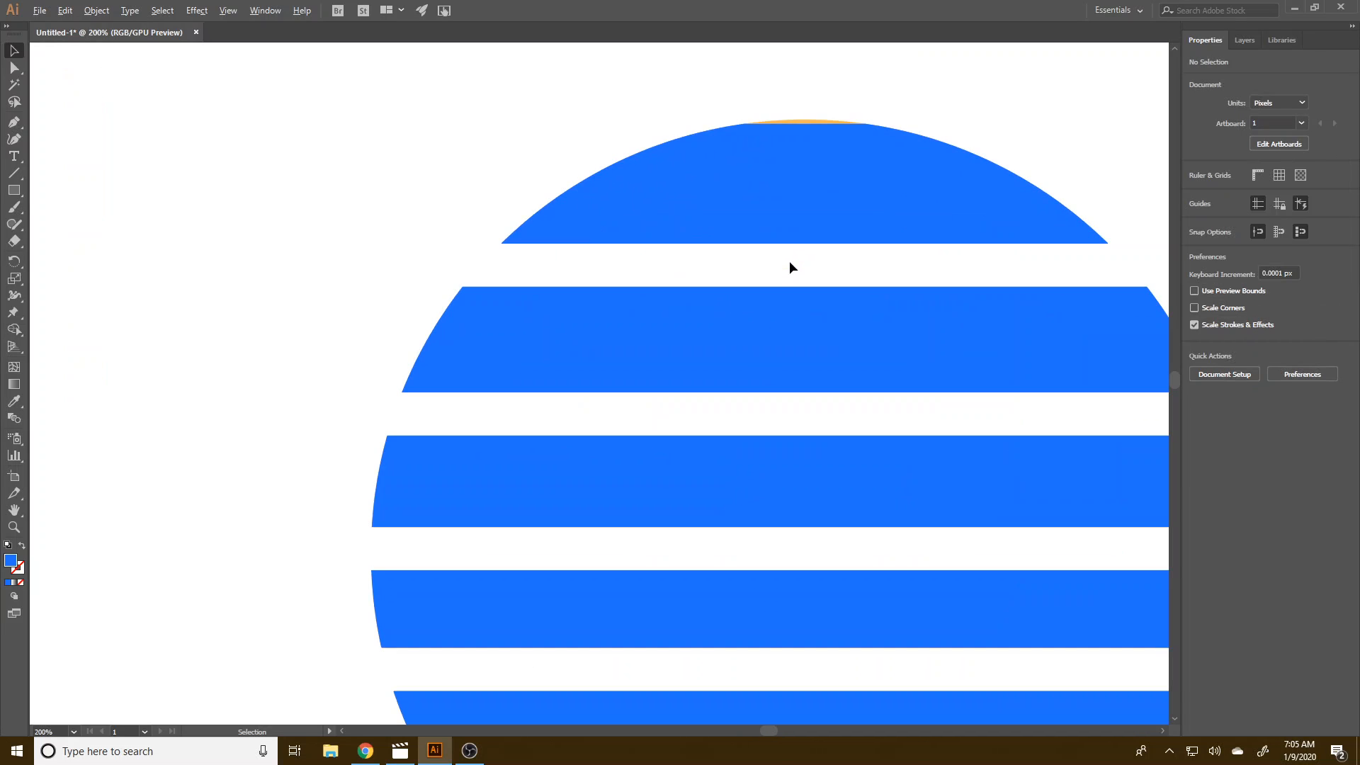
pyautogui.moveTo(788, 260); pyautogui.dragTo(654, 579)
pyautogui.moveTo(632, 409); pyautogui.dragTo(671, 501)
pyautogui.click(1196, 374)
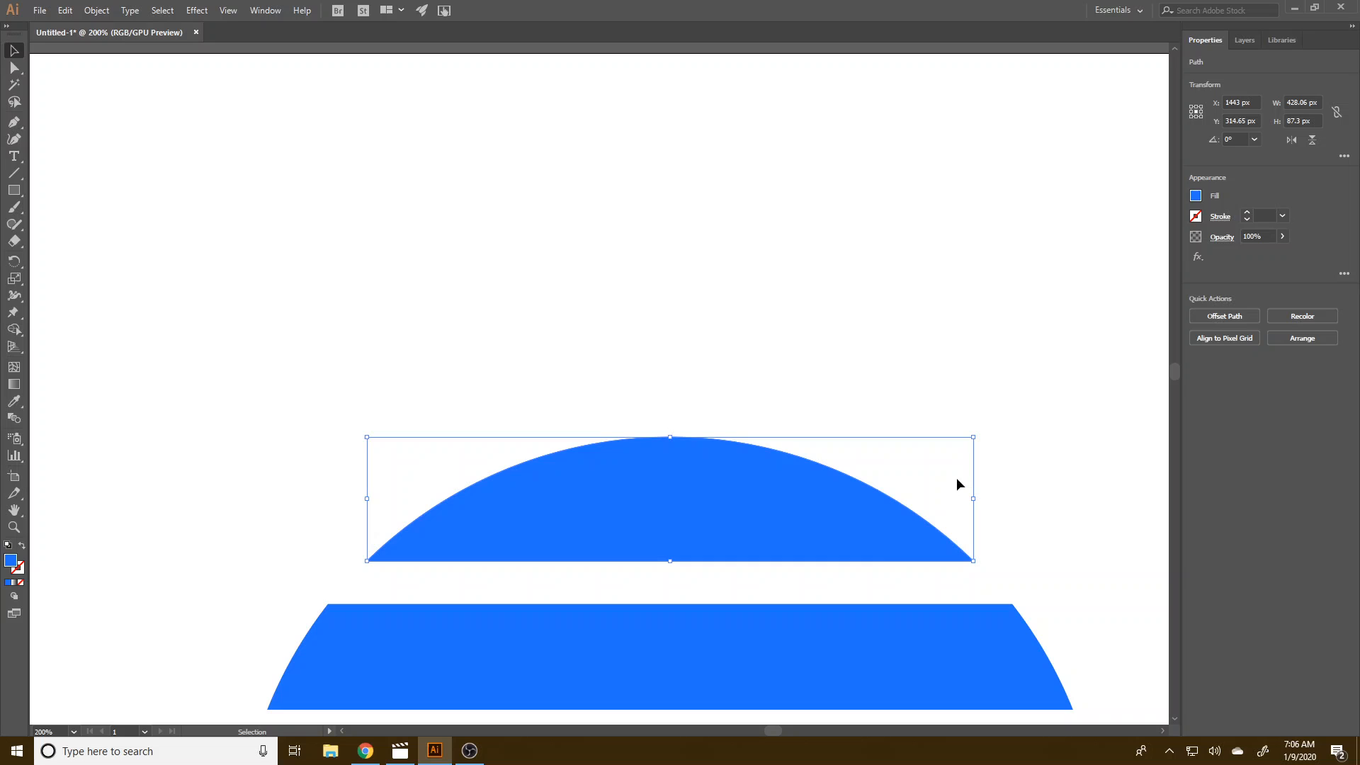
pyautogui.click(668, 606)
# - Fill the circle's top stripe with the magenta sampled from the upper end of the gradient strip
pyautogui.scroll(-4, 563, 581)
pyautogui.moveTo(563, 581); pyautogui.dragTo(663, 350)
pyautogui.click(673, 339)
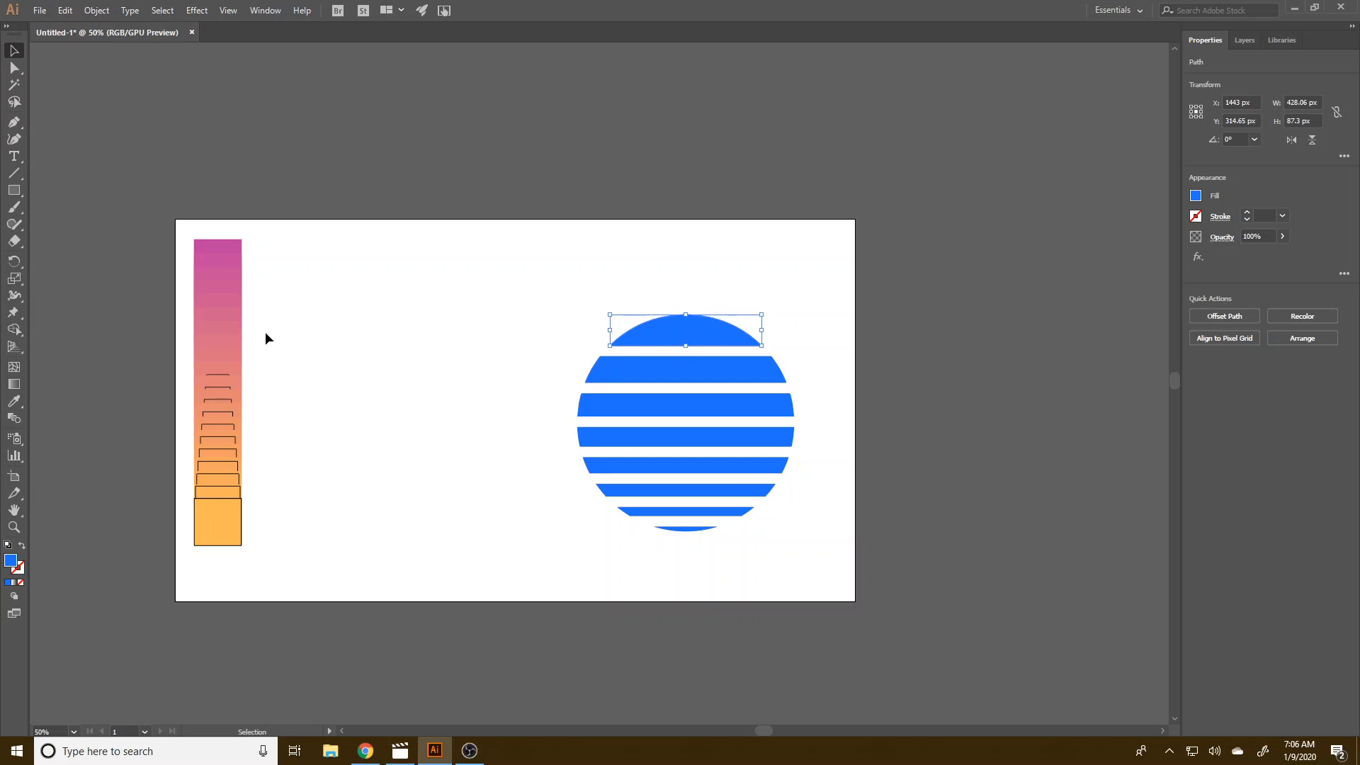
pyautogui.press('o')
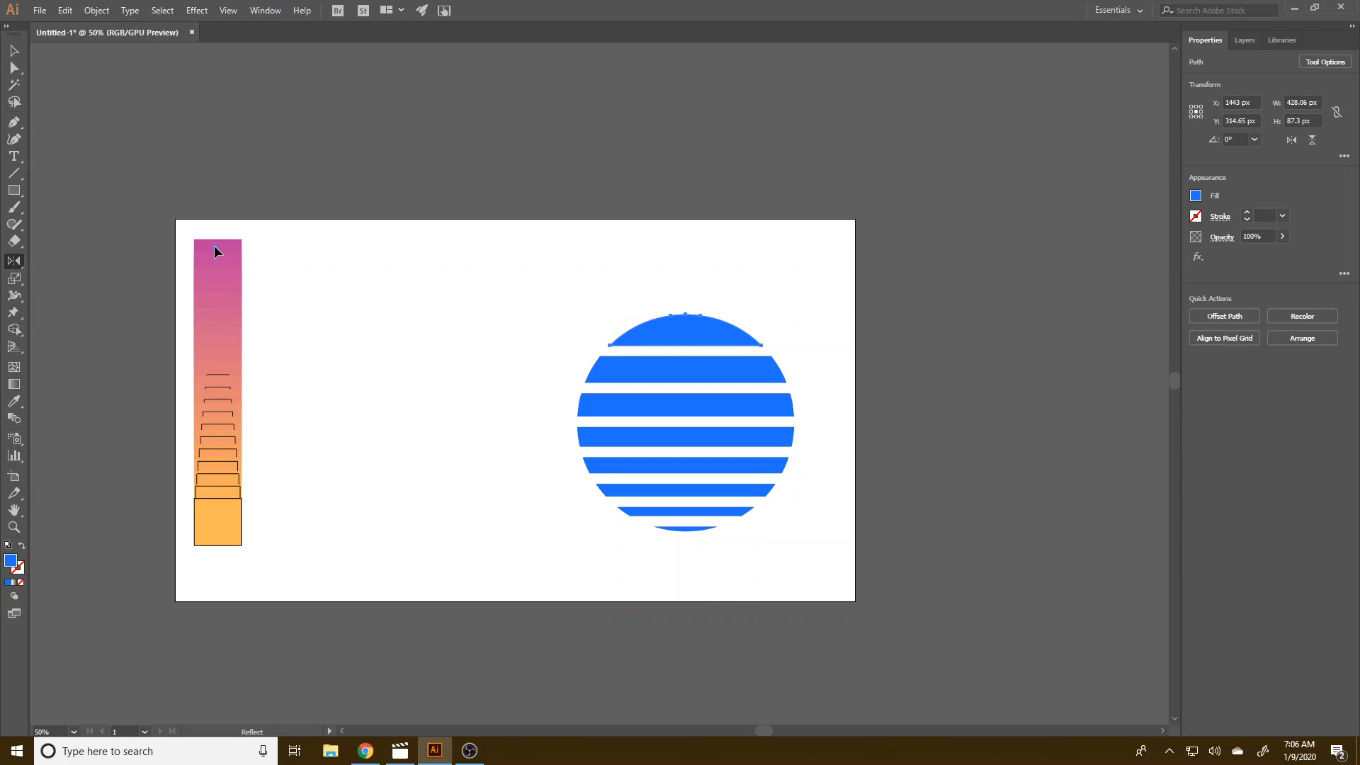
pyautogui.click(14, 50)
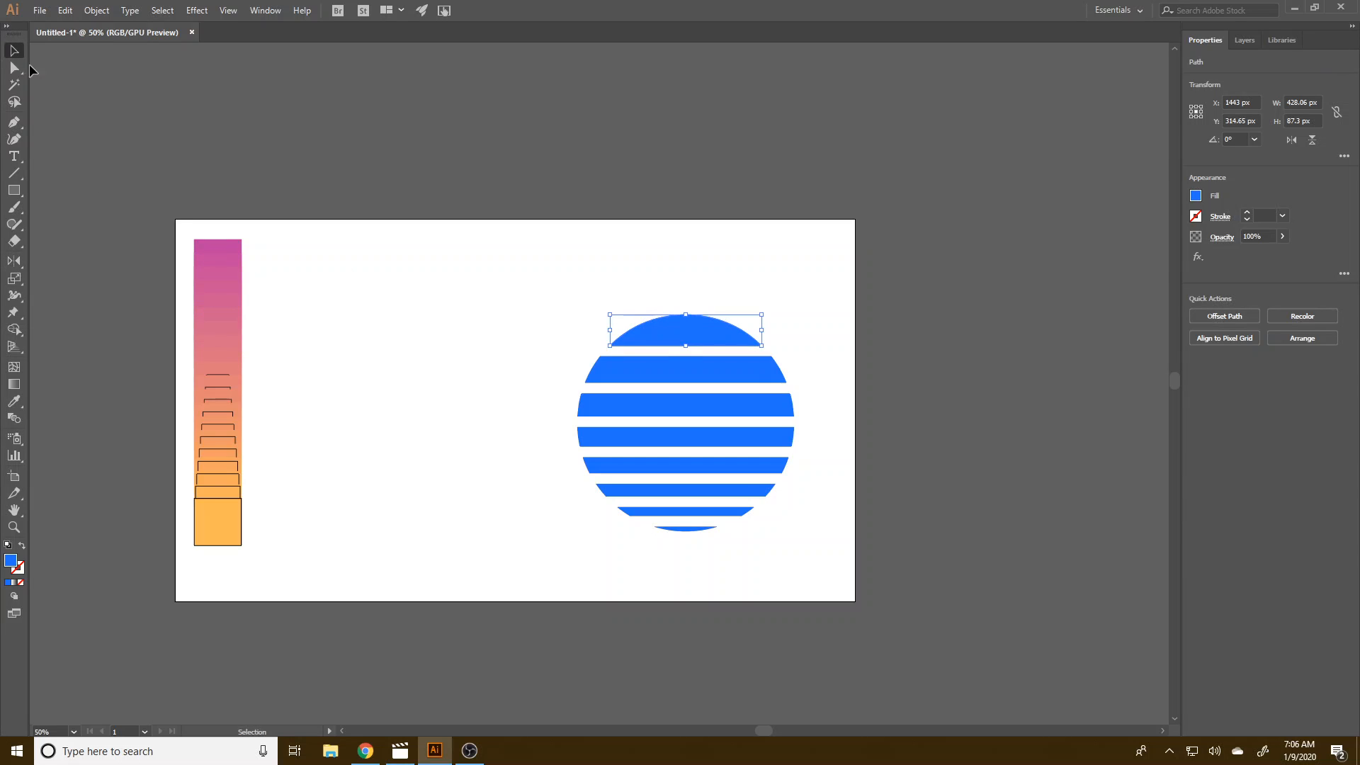
pyautogui.press('i')
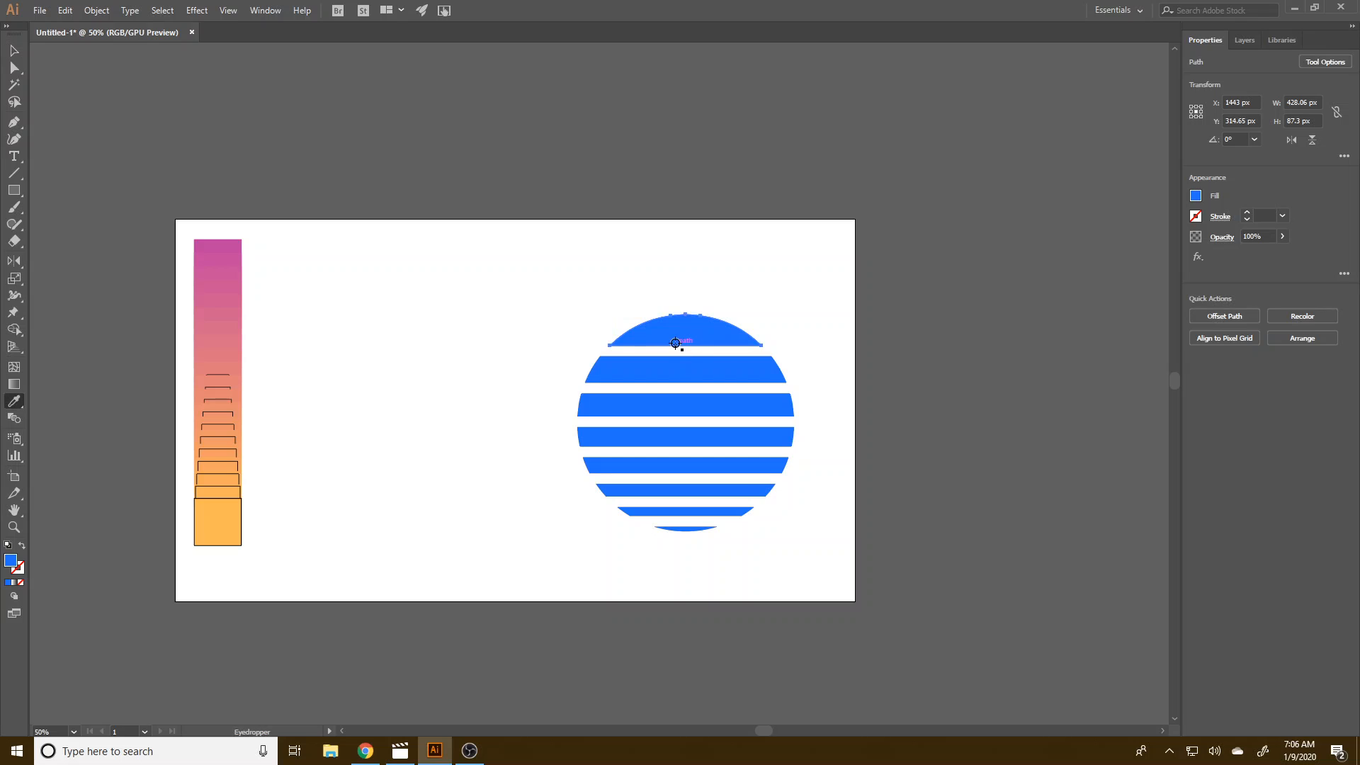
pyautogui.click(226, 245)
pyautogui.press('v')
# - Fill the second and third stripes with successively lower pink tones sampled from the gradient strip
pyautogui.click(636, 366)
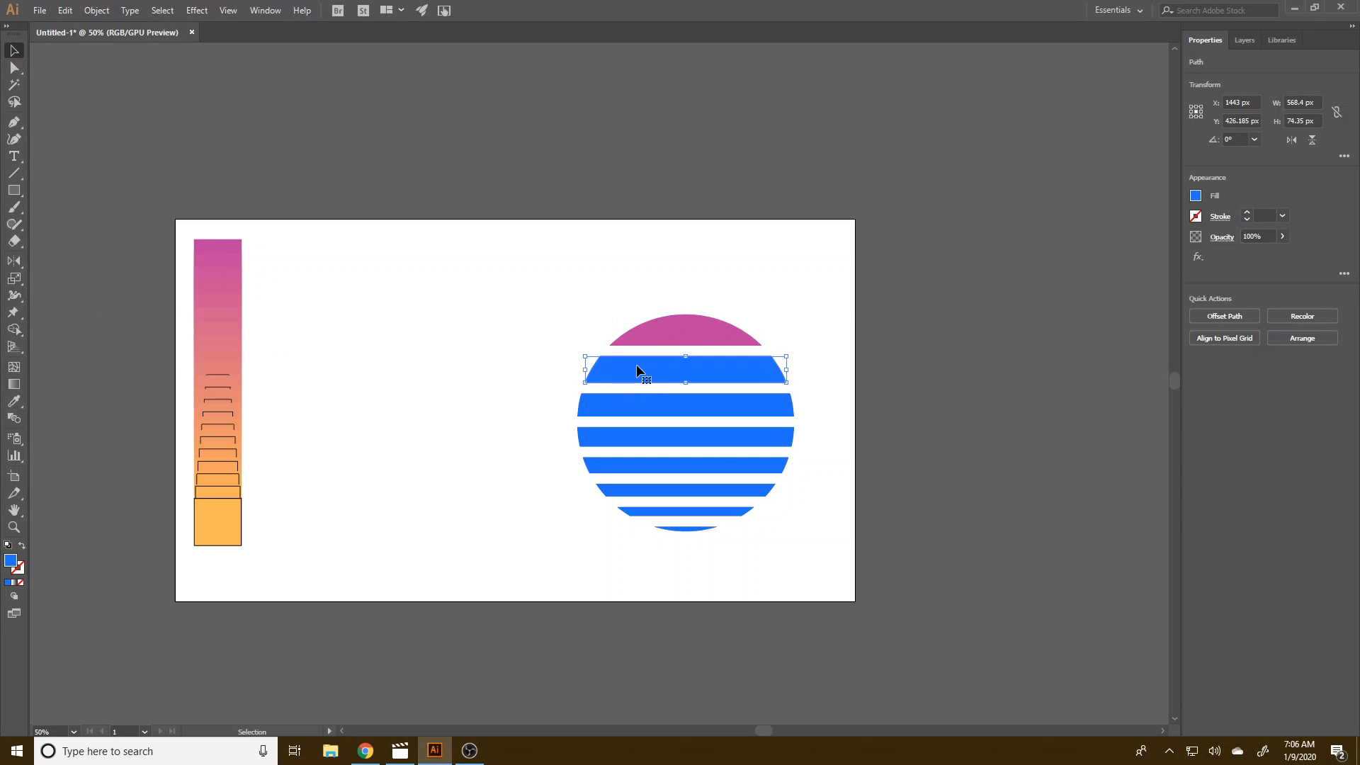
pyautogui.press('i')
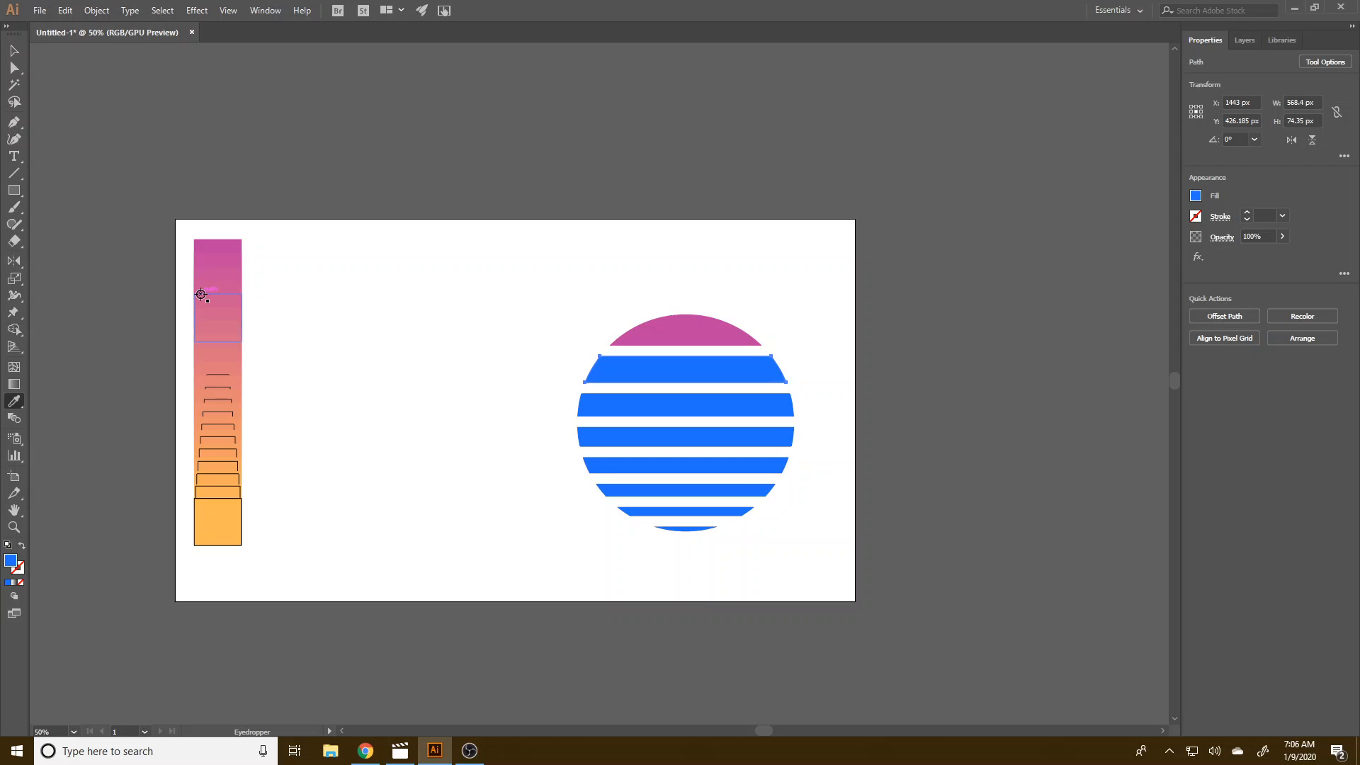
pyautogui.click(202, 293)
pyautogui.press('v')
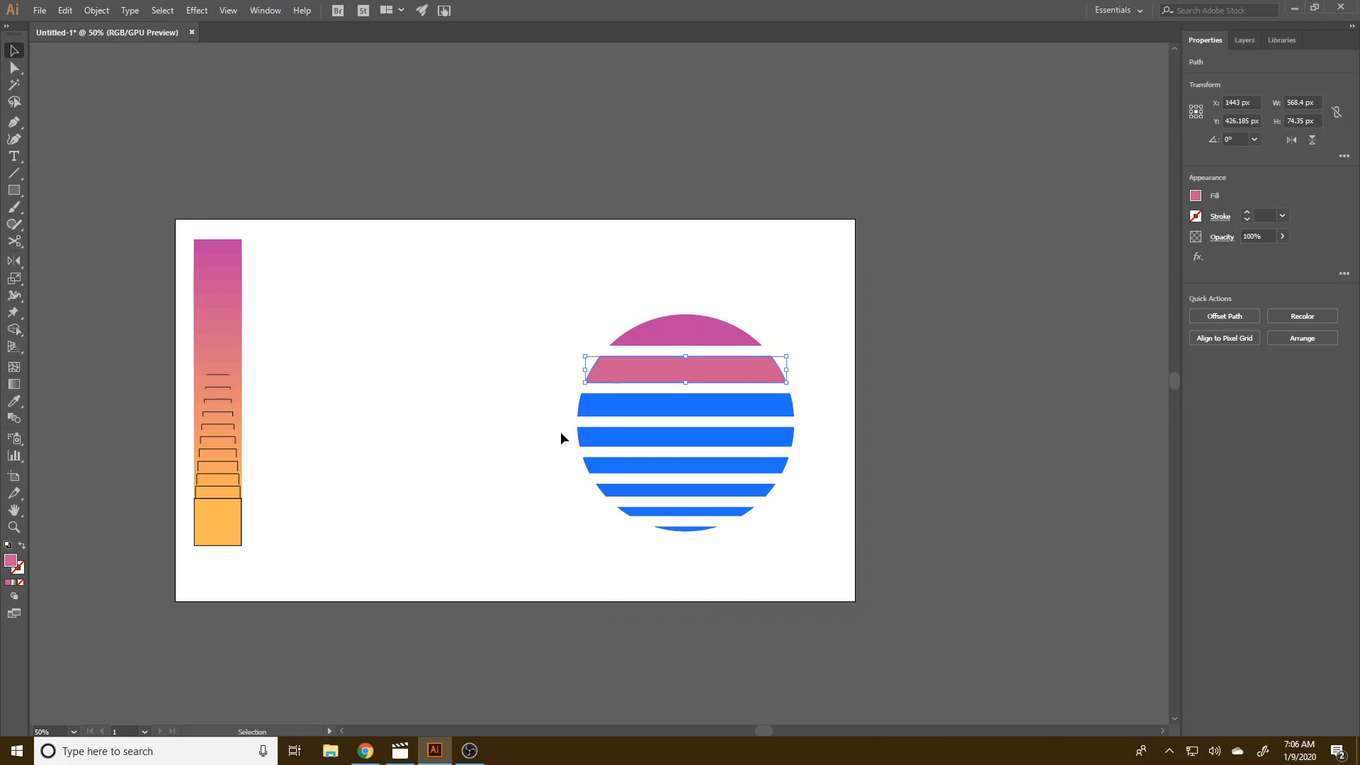
pyautogui.click(595, 417)
pyautogui.press('i')
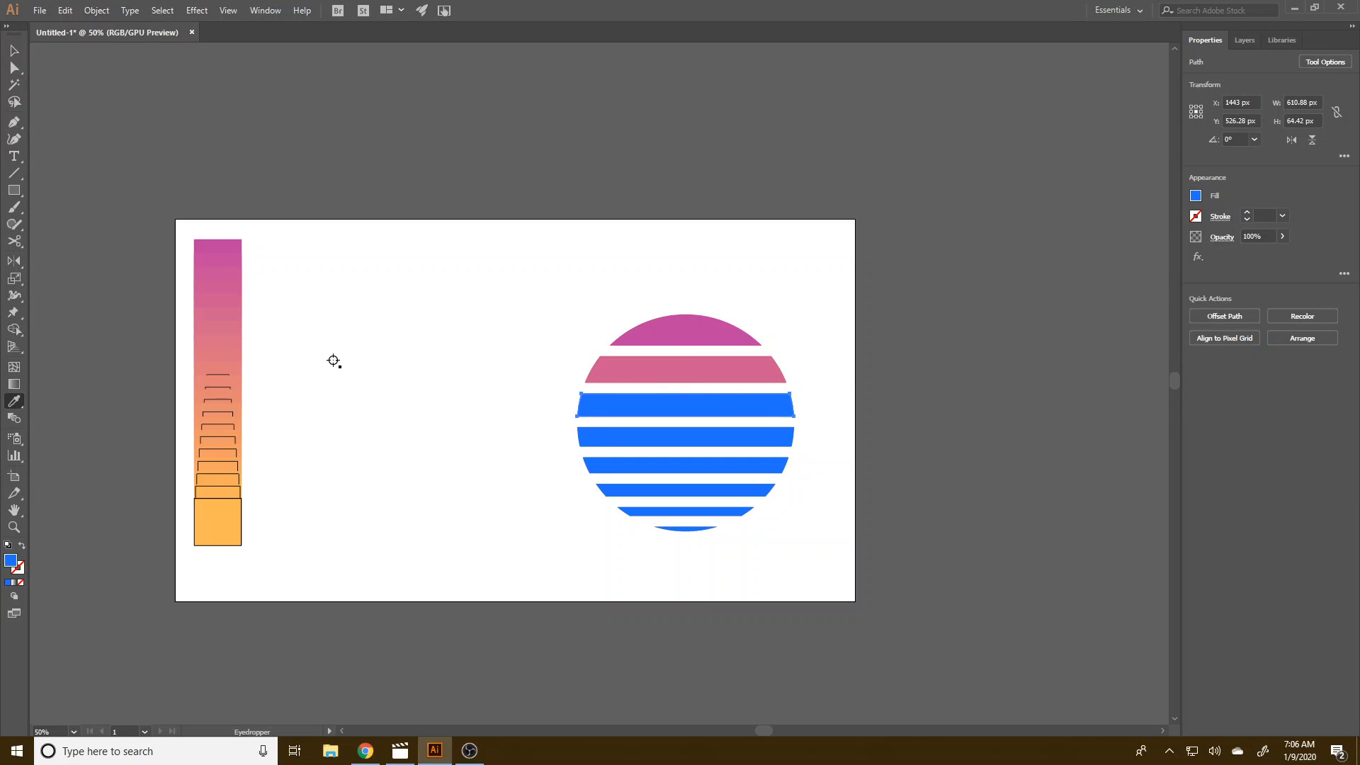
pyautogui.click(222, 358)
pyautogui.press('v')
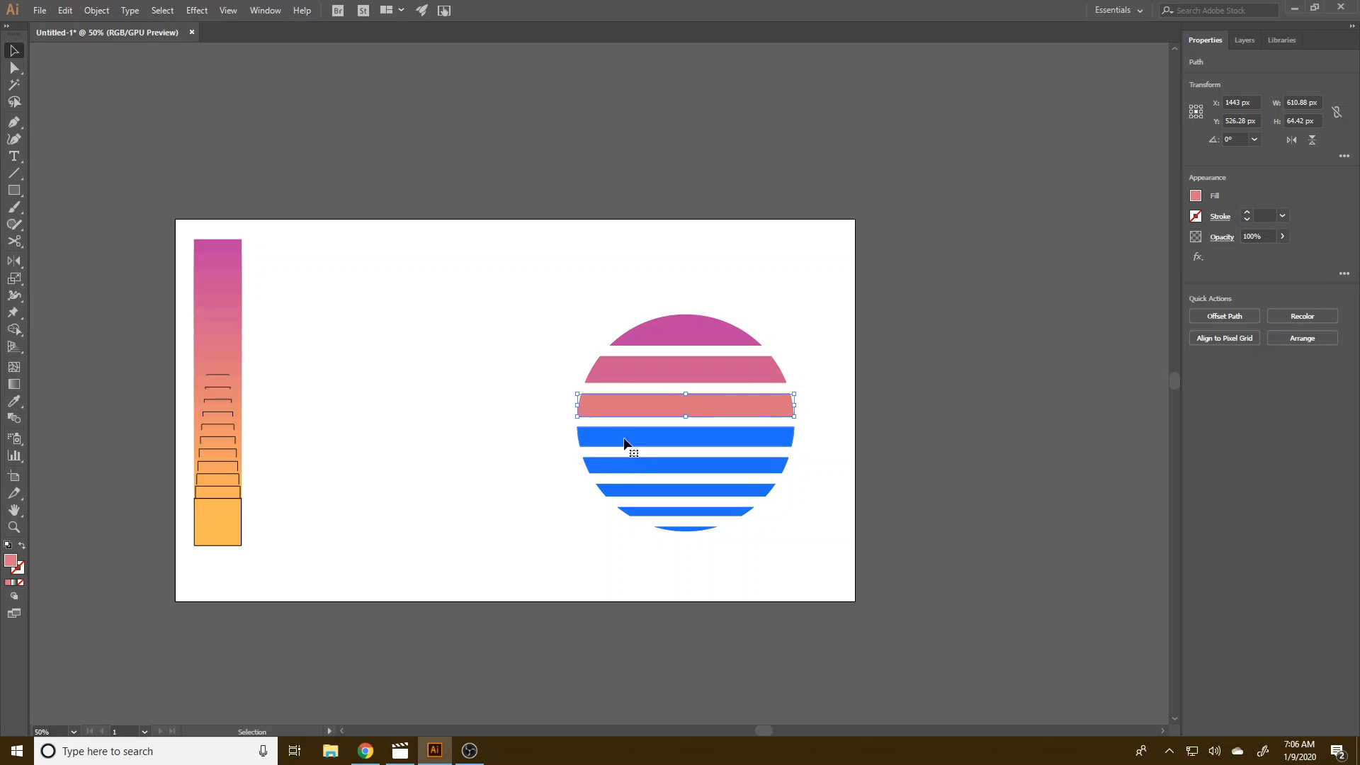
# - Fill the fourth stripe with a salmon orange sampled just below the middle of the gradient strip
pyautogui.click(626, 444)
pyautogui.press('i')
pyautogui.click(231, 379)
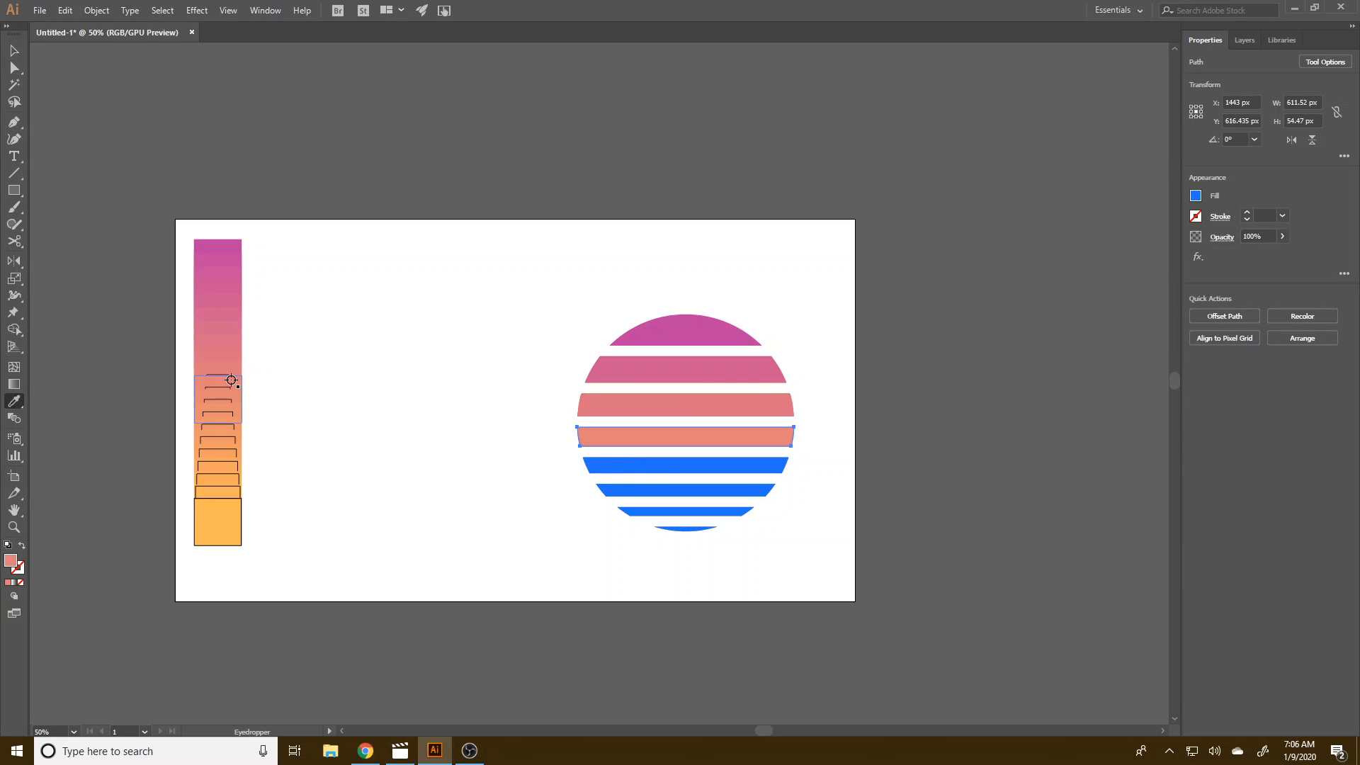
pyautogui.click(240, 437)
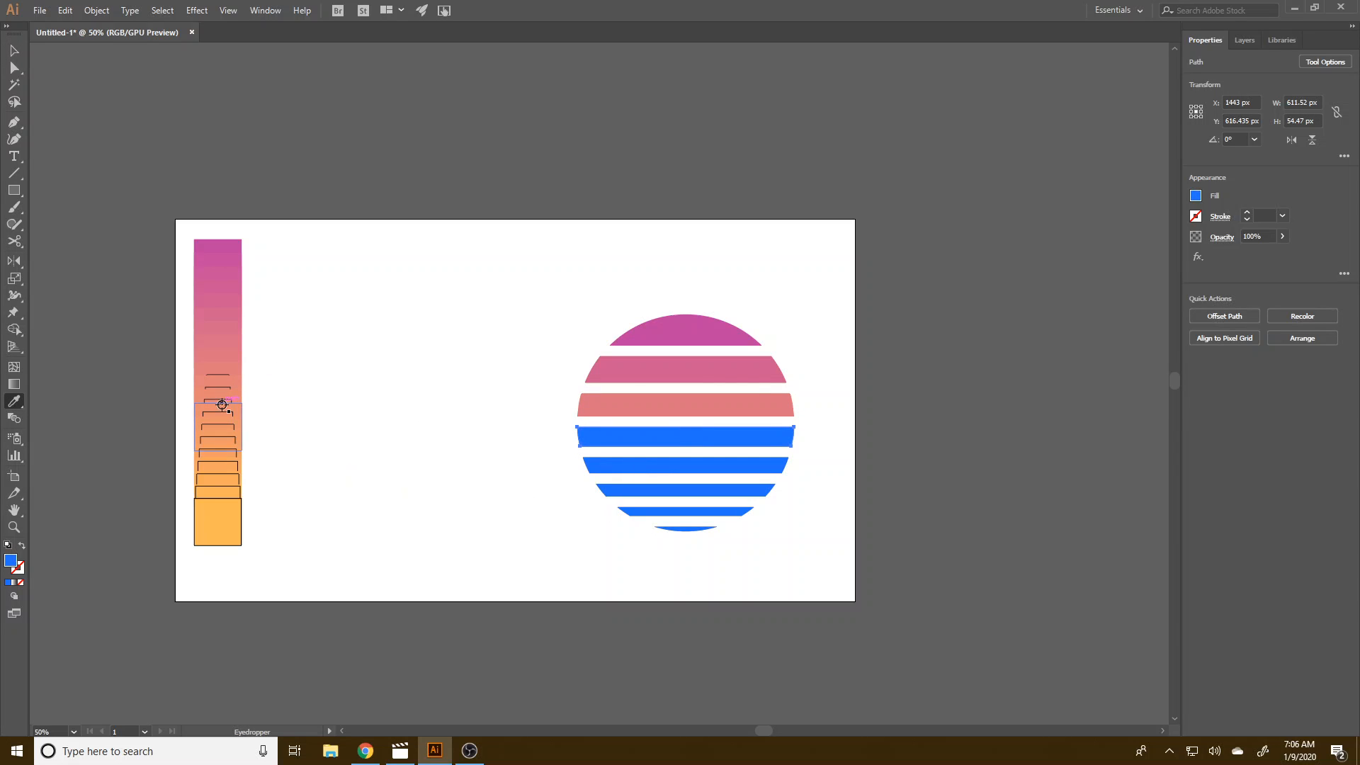
pyautogui.click(221, 397)
pyautogui.press('v')
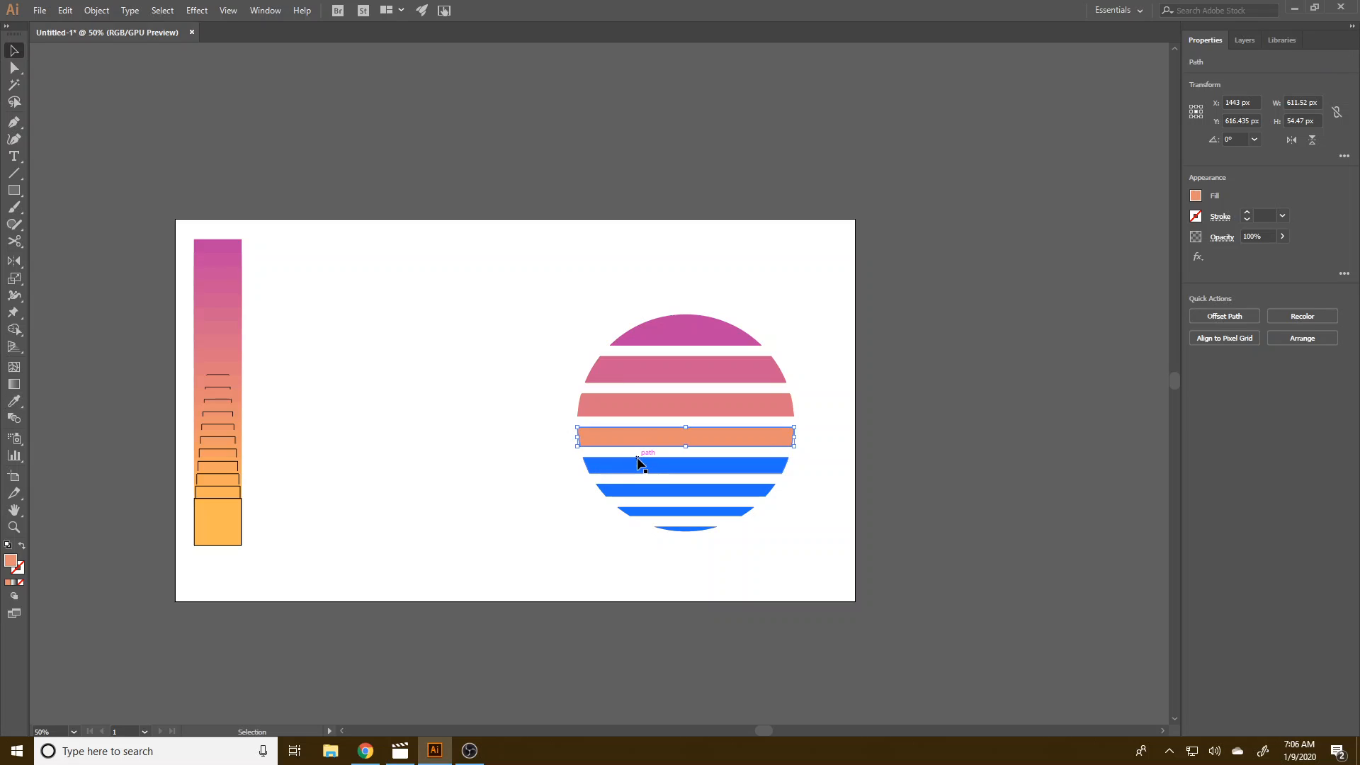
# - Fill the fifth and sixth stripes with progressively lighter orange tones sampled from the lower part of the gradient strip
pyautogui.click(637, 465)
pyautogui.press('i')
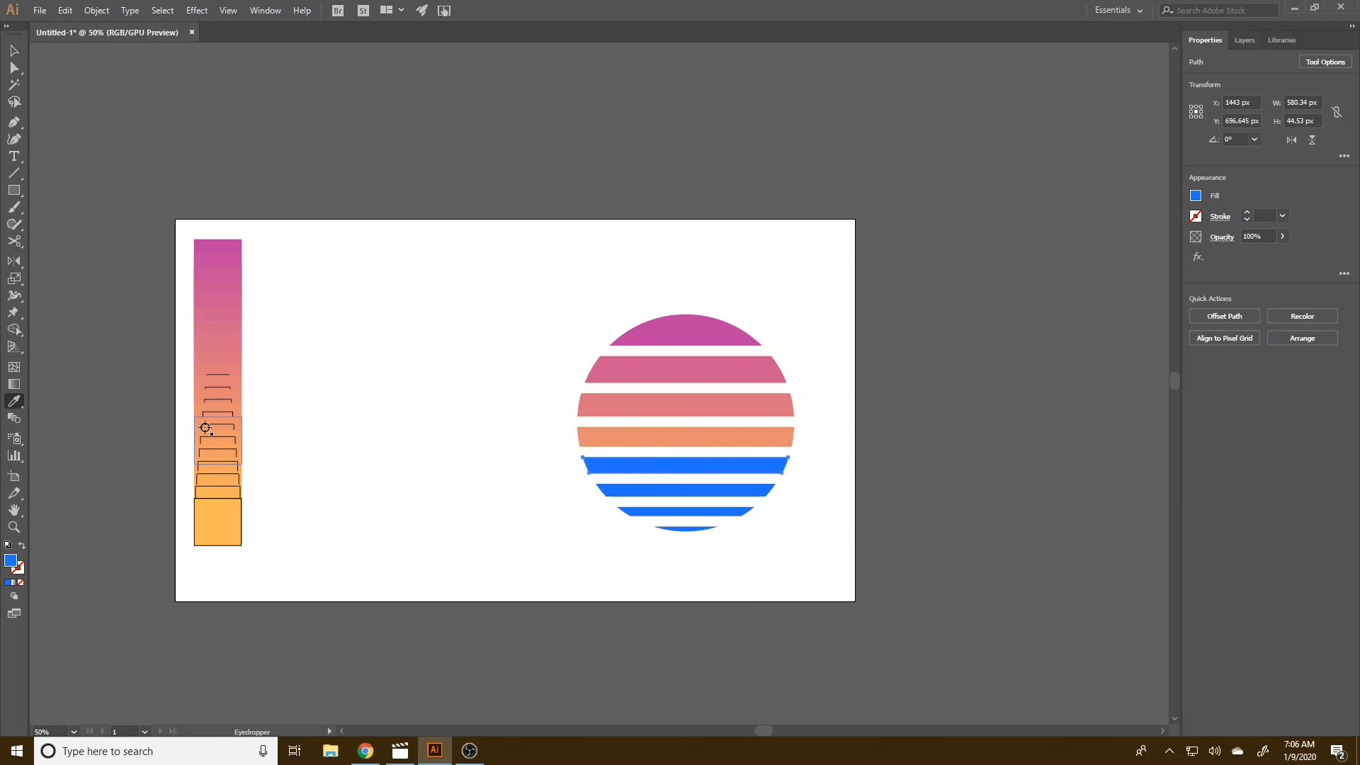
pyautogui.click(198, 424)
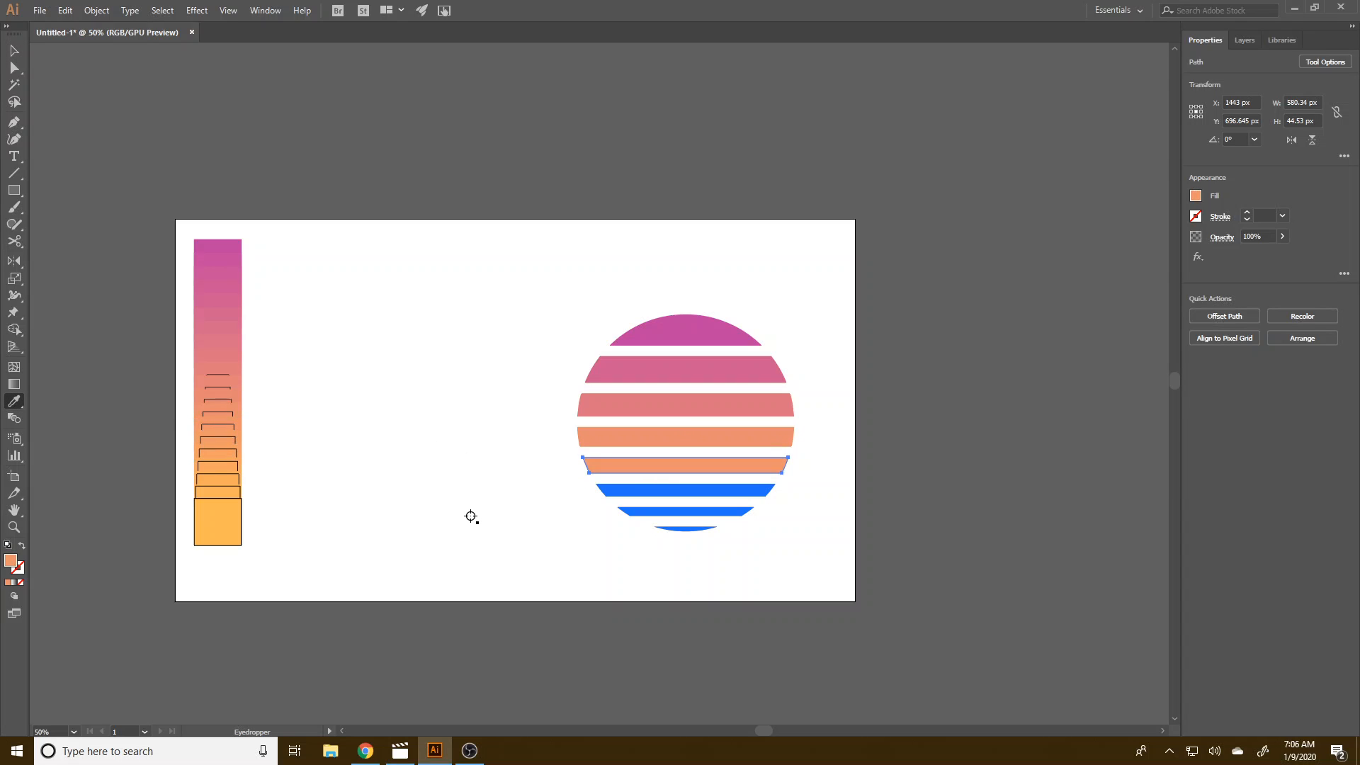
pyautogui.keyDown('ctrl'); pyautogui.click(604, 491); pyautogui.keyUp('ctrl')
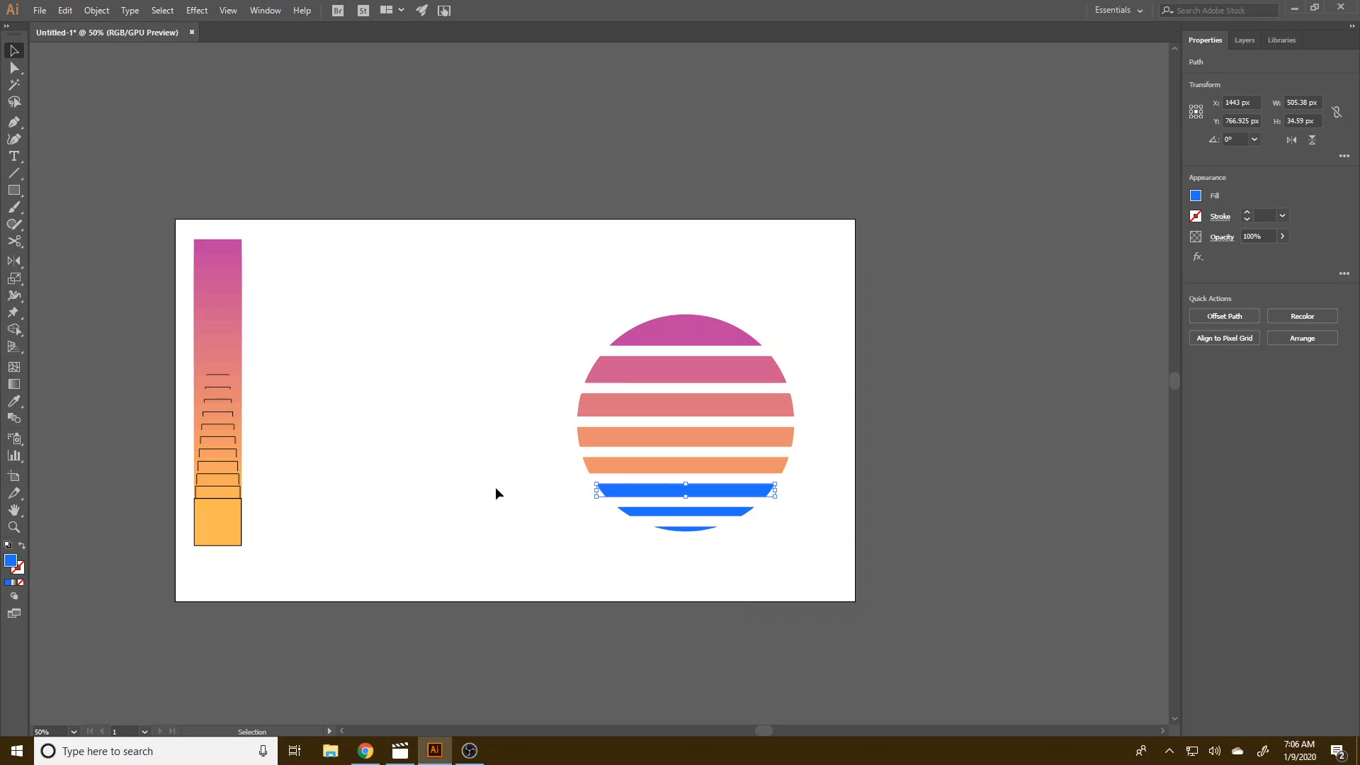
pyautogui.click(227, 476)
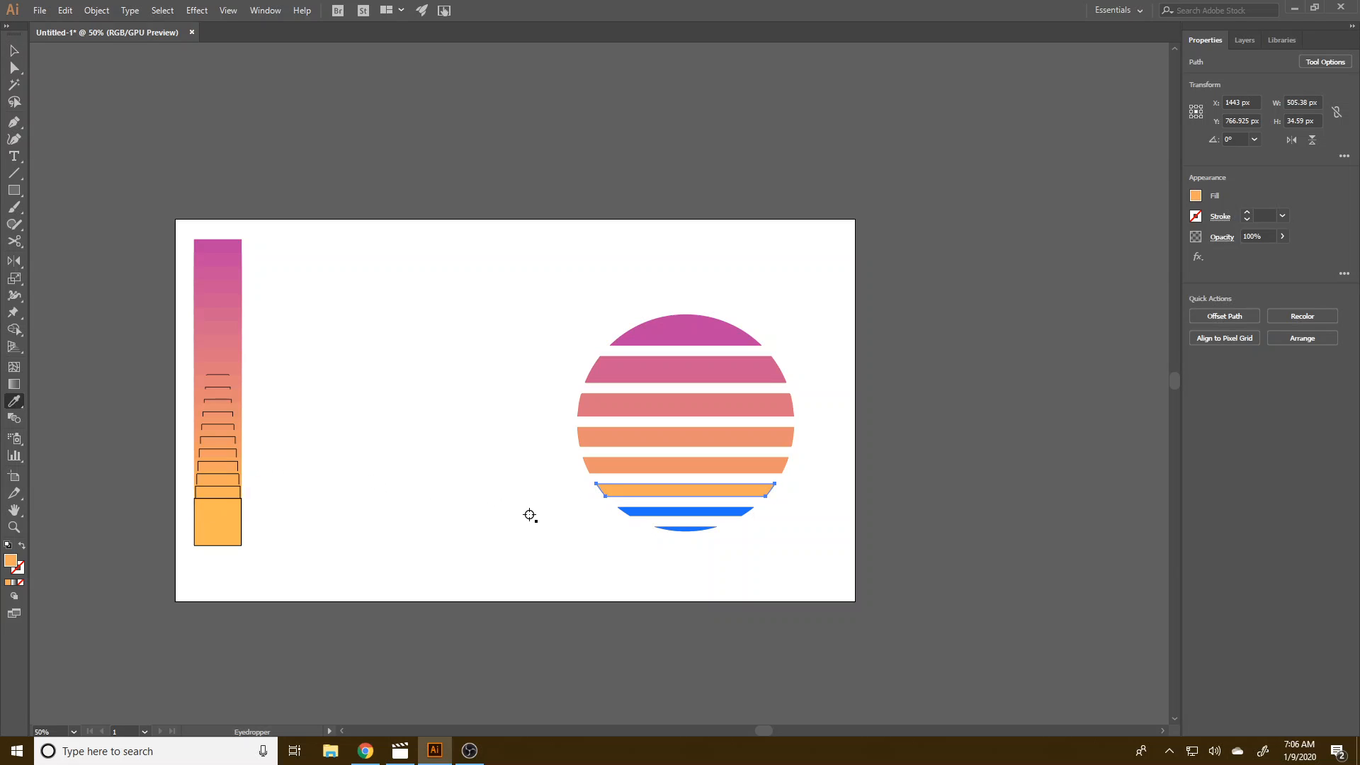
# - Fill the two lowest stripes with the yellow-orange tones sampled from the lower end of the gradient strip, and deselect
pyautogui.press('v')
pyautogui.click(695, 512)
pyautogui.press('i')
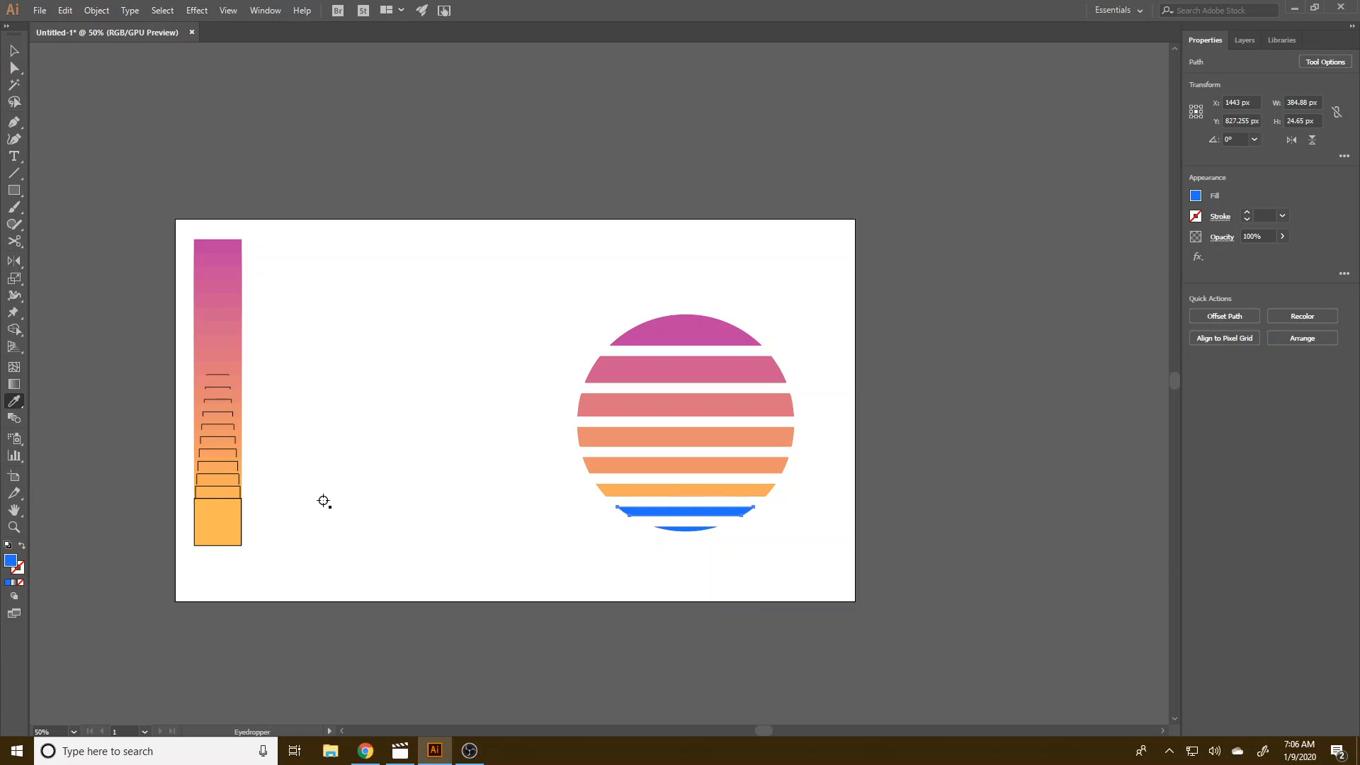
pyautogui.click(223, 495)
pyautogui.press('v')
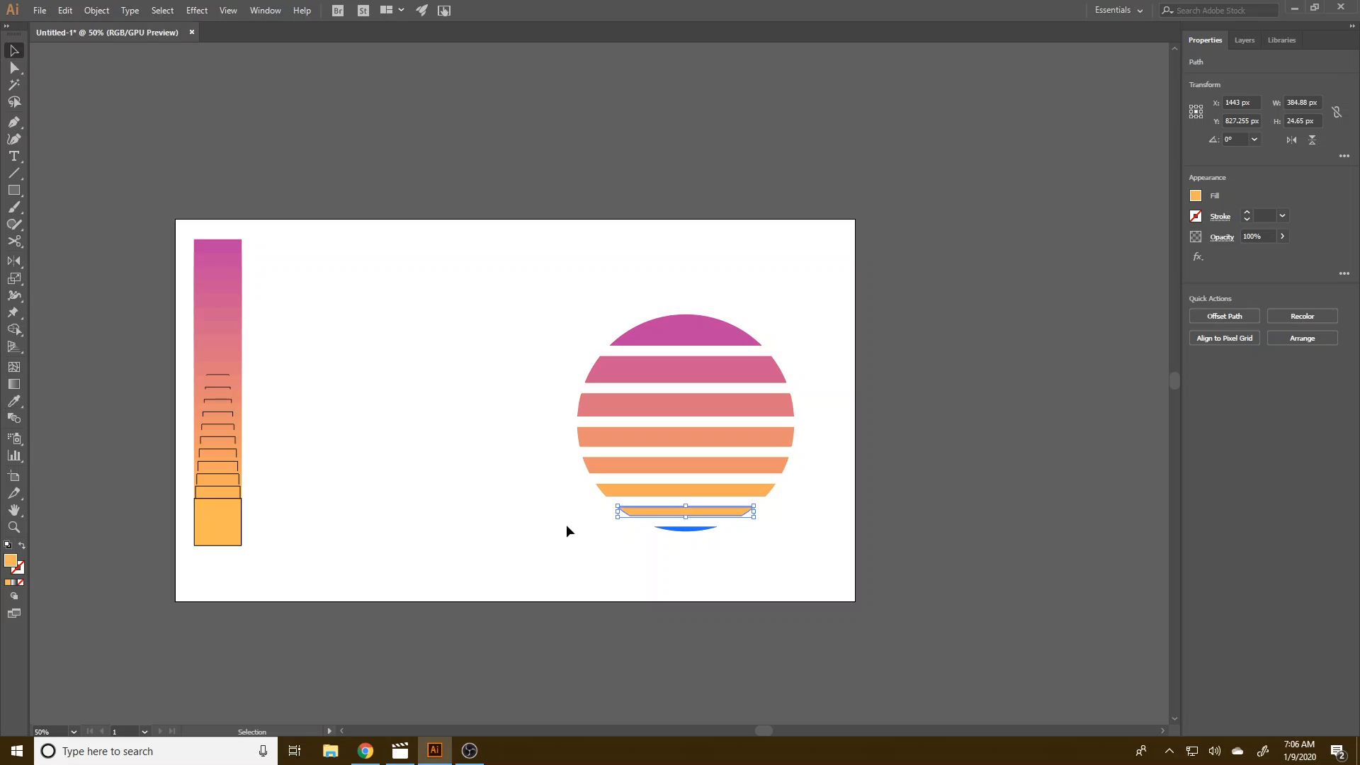
pyautogui.click(677, 530)
pyautogui.press('i')
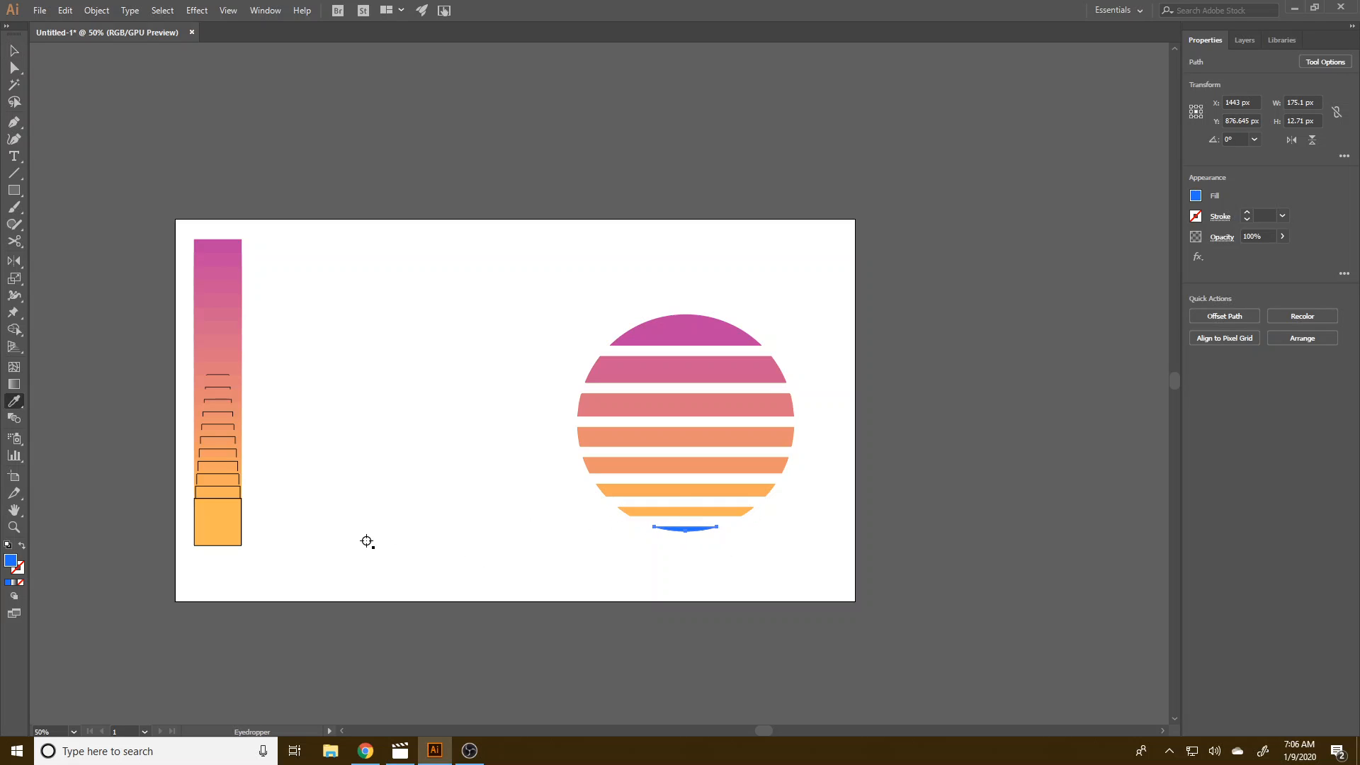
pyautogui.click(212, 528)
pyautogui.press('v')
pyautogui.click(597, 621)
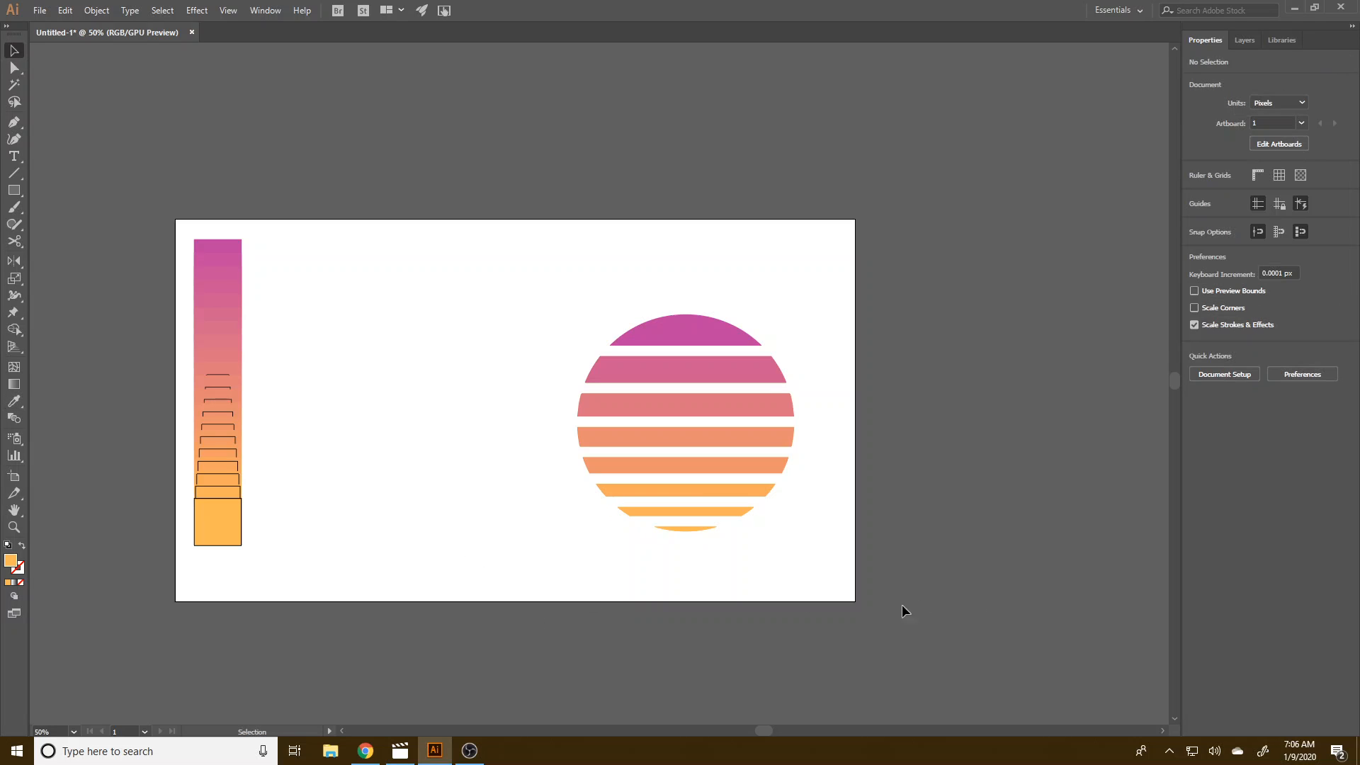
# - Move the whole gradient strip off the artboard and group all the coloured stripes of the circle
pyautogui.moveTo(143, 197); pyautogui.dragTo(272, 528)
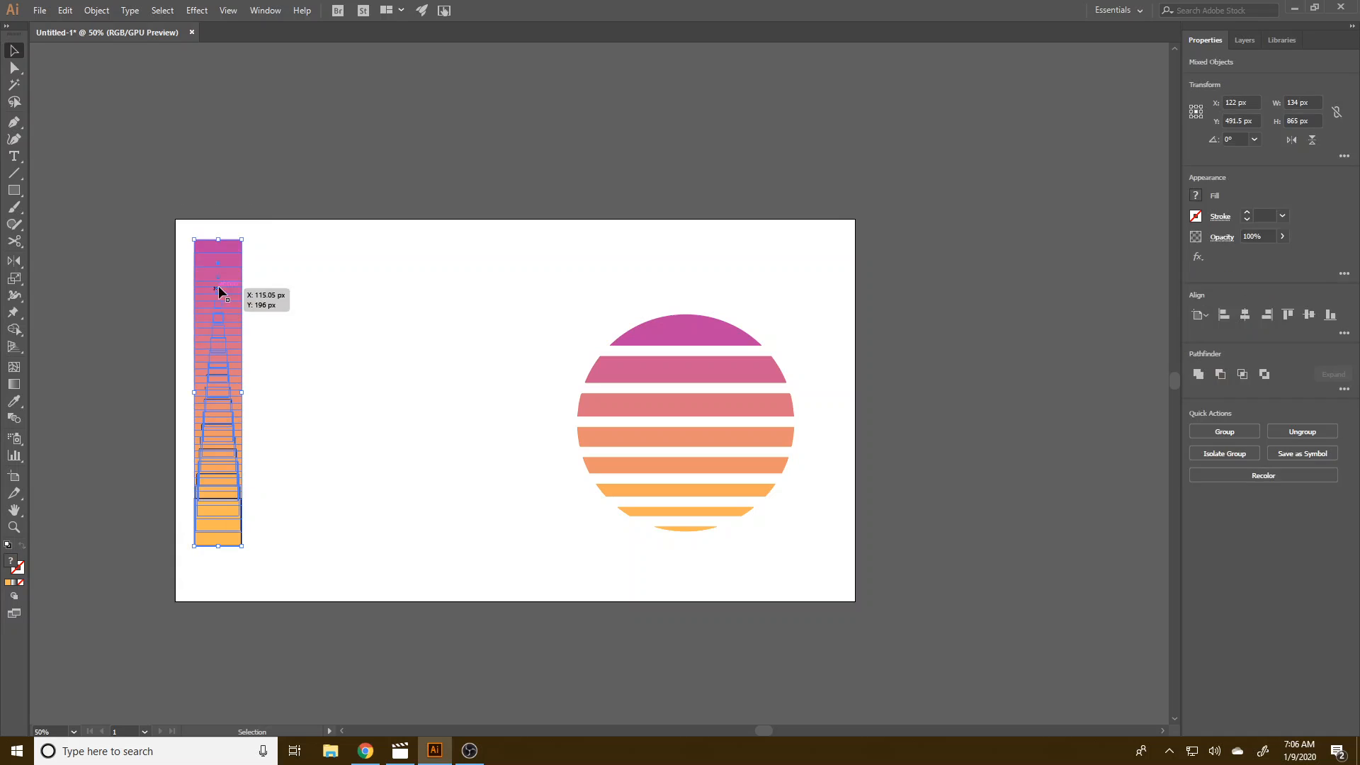
pyautogui.moveTo(219, 291); pyautogui.dragTo(49, 229)
pyautogui.moveTo(748, 551); pyautogui.dragTo(511, 347)
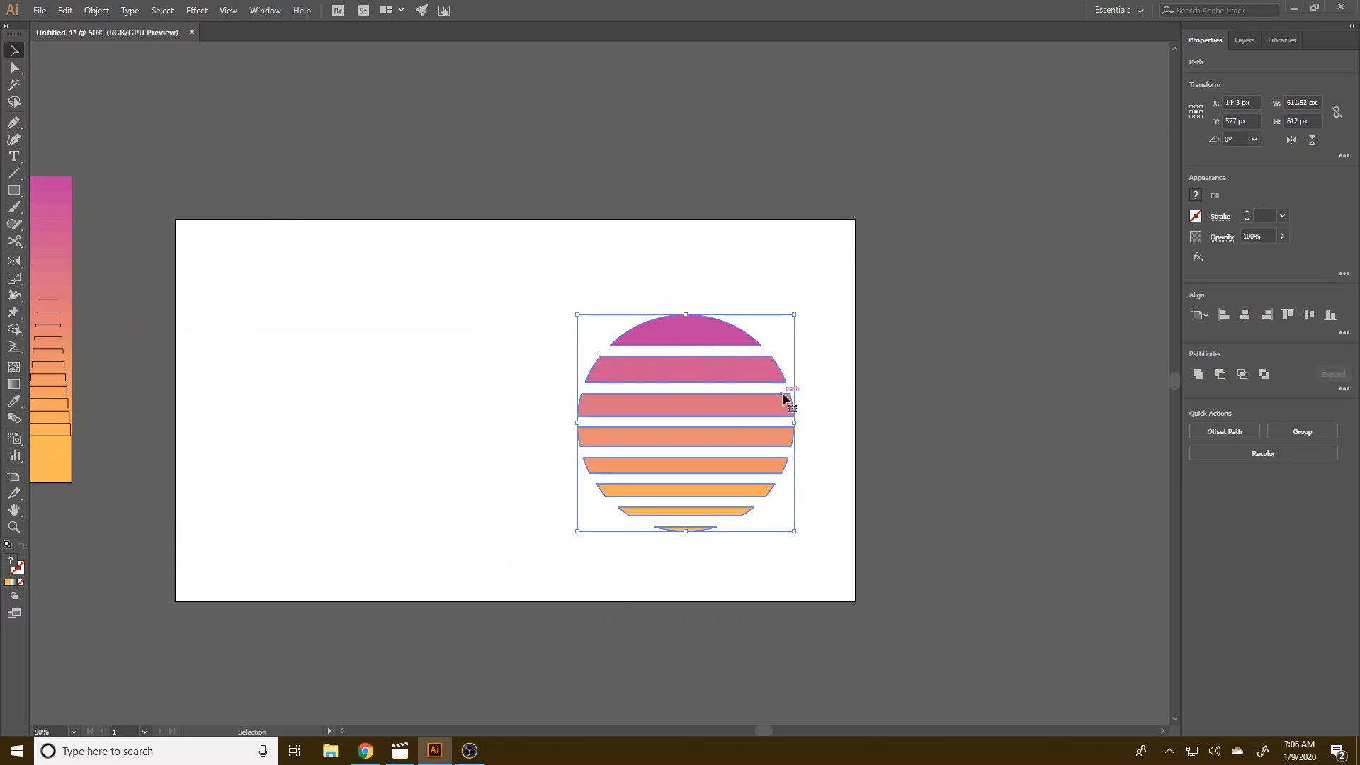
pyautogui.press('a')
pyautogui.press('v')
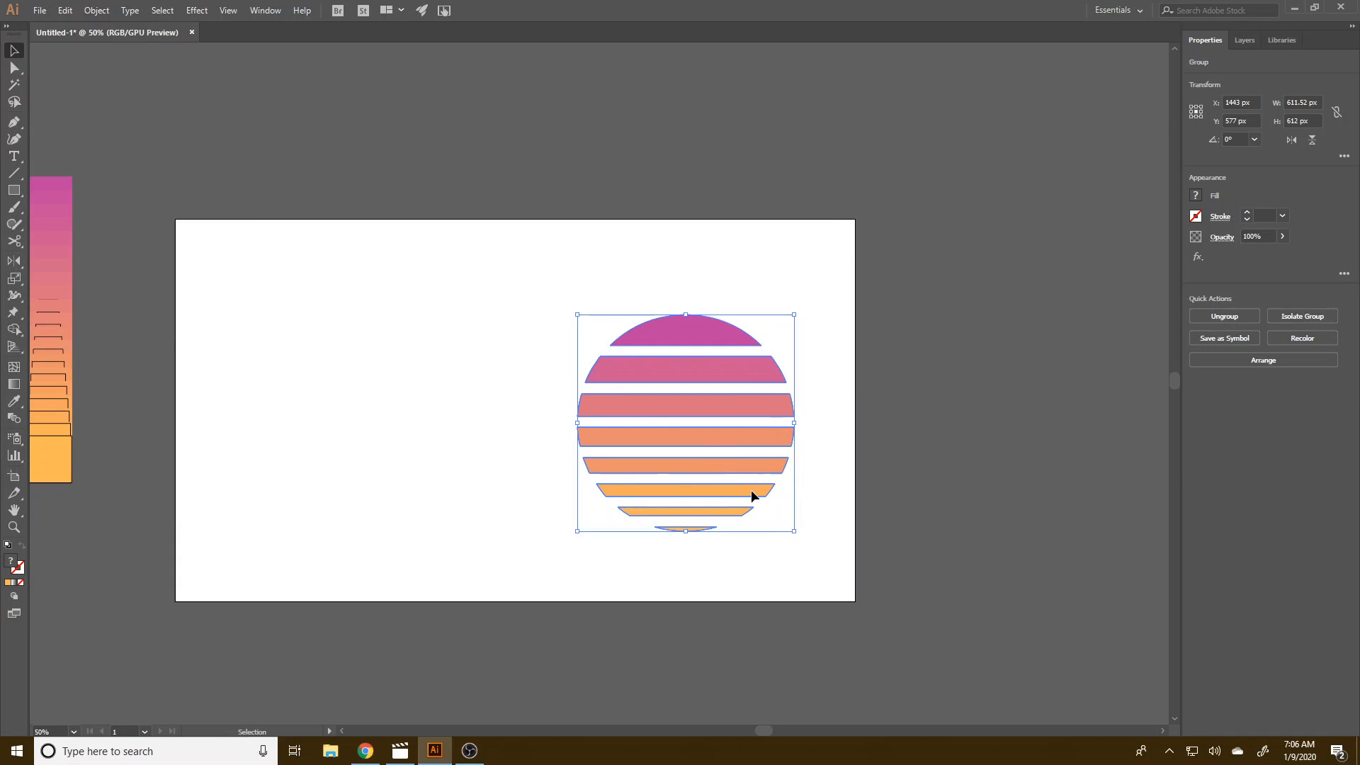
# - Move the striped sun group toward the artboard's centre, scale it proportionally to about 428 px wide, and deselect it
pyautogui.click(729, 471)
pyautogui.moveTo(729, 471); pyautogui.dragTo(554, 427)
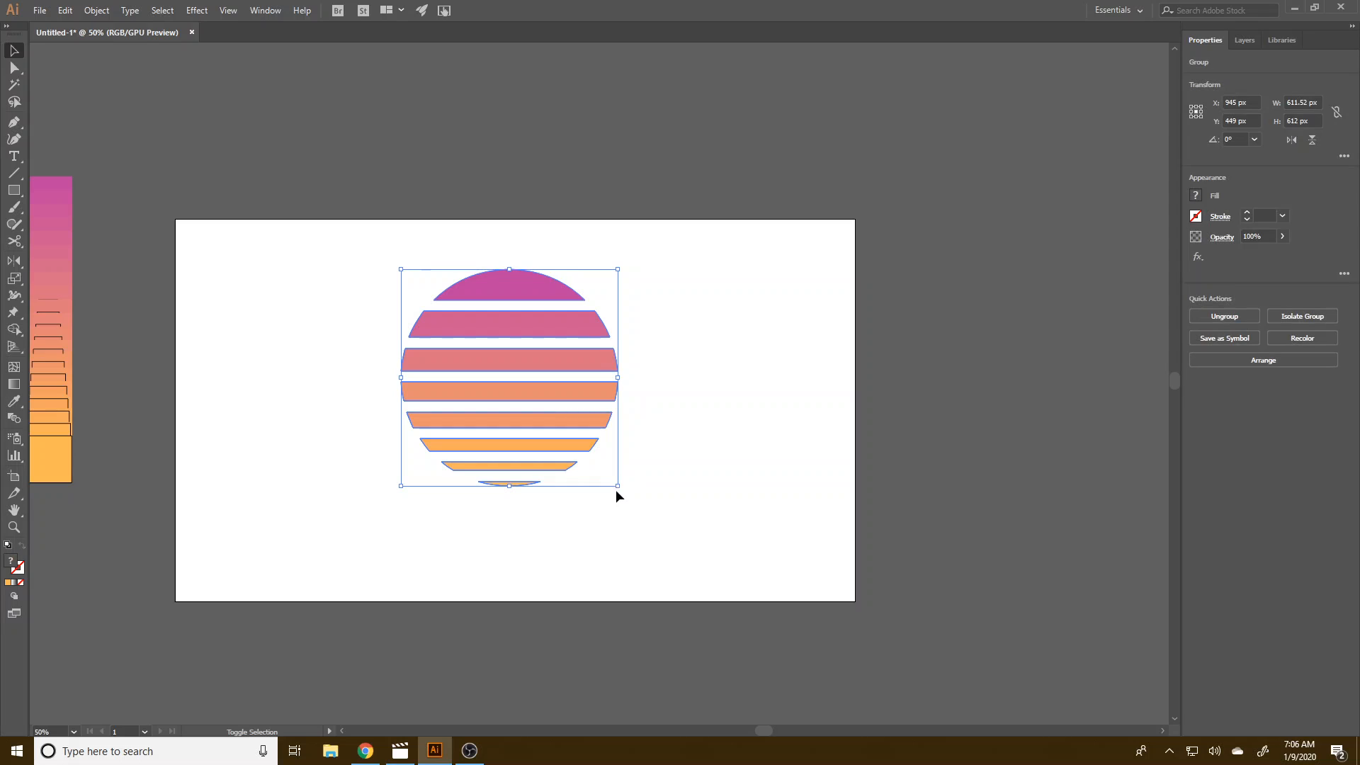
pyautogui.moveTo(617, 485); pyautogui.dragTo(585, 453)
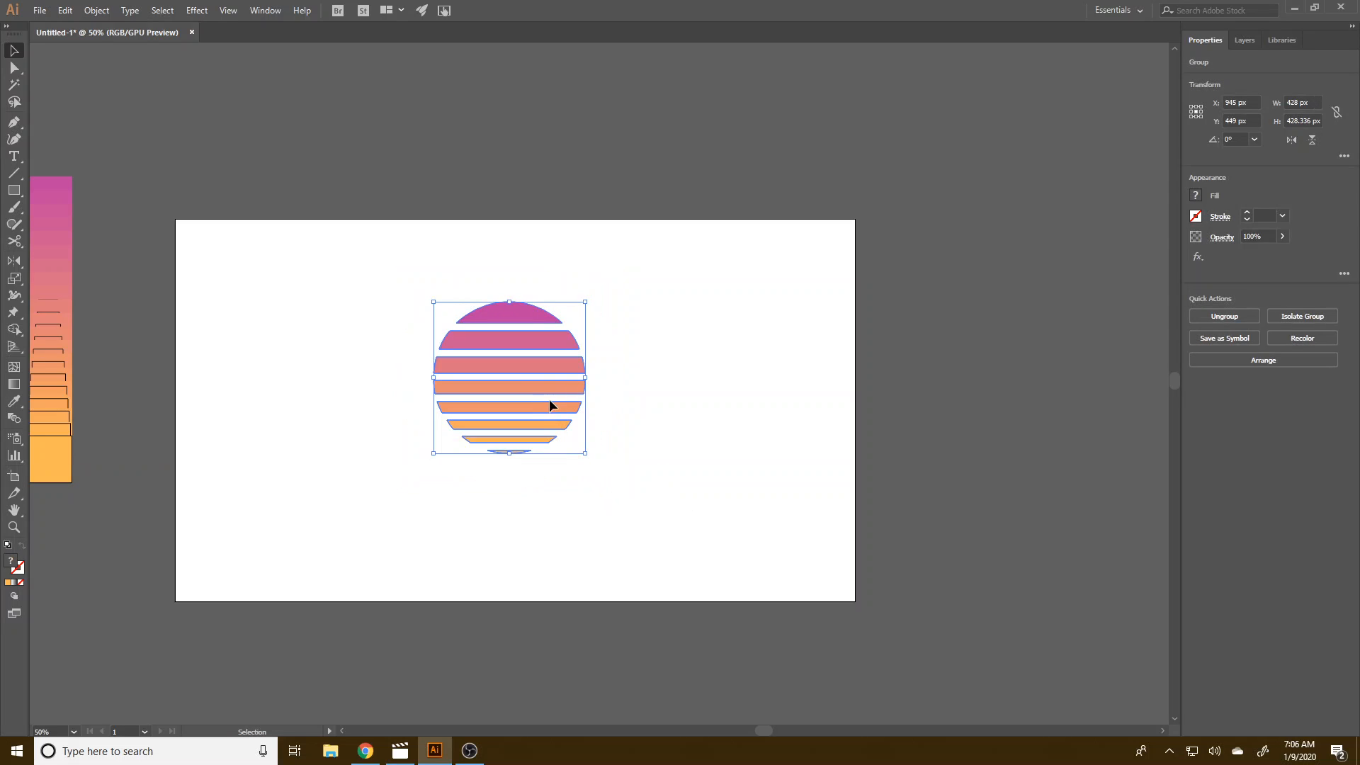
pyautogui.moveTo(554, 402)
pyautogui.mouseDown()
pyautogui.moveTo(576, 393)
pyautogui.moveTo(588, 409)
pyautogui.moveTo(555, 402)
pyautogui.mouseUp()
pyautogui.click(641, 414)
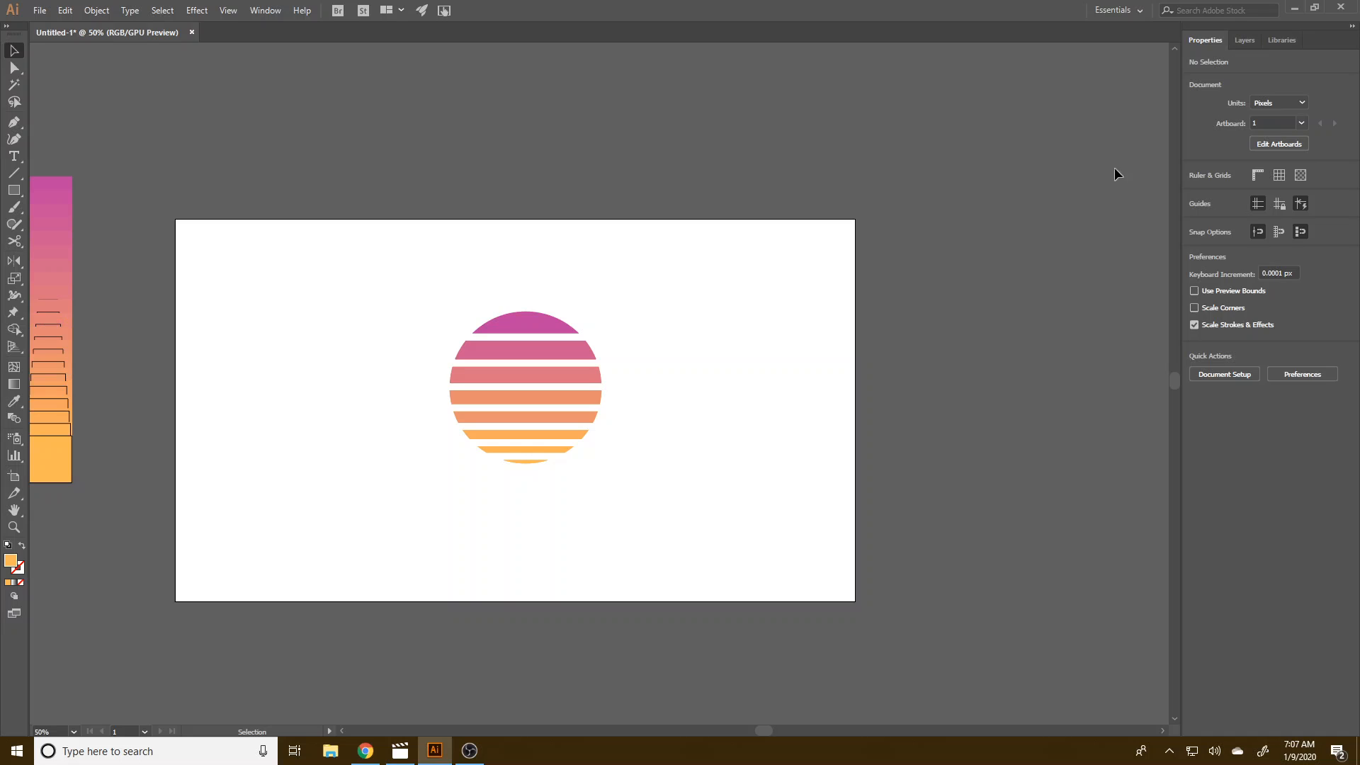
# - Draw a background rectangle of about 1929 × 1080 px over the whole artboard and send it behind the sun
pyautogui.click(14, 189)
pyautogui.moveTo(174, 222); pyautogui.dragTo(860, 601)
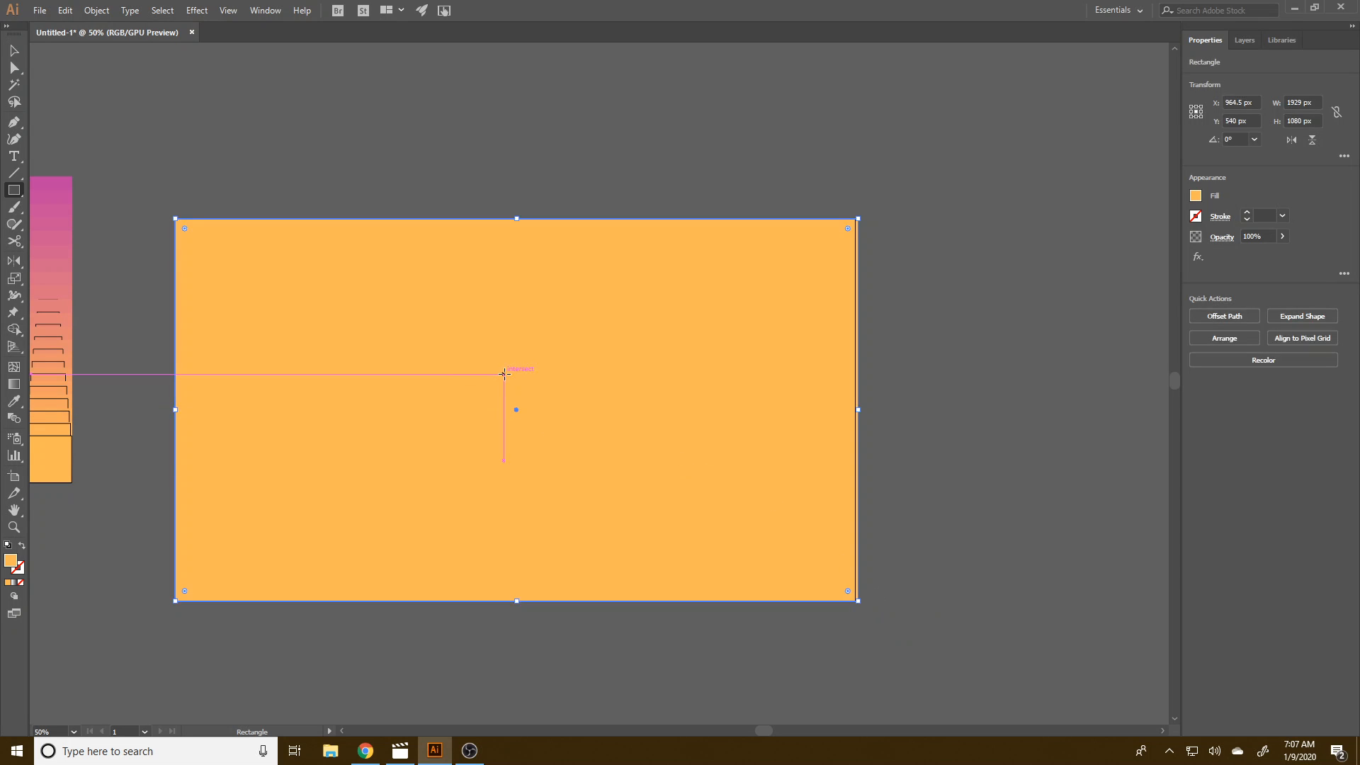
pyautogui.hotkey('ctrl', 'shift', '[')
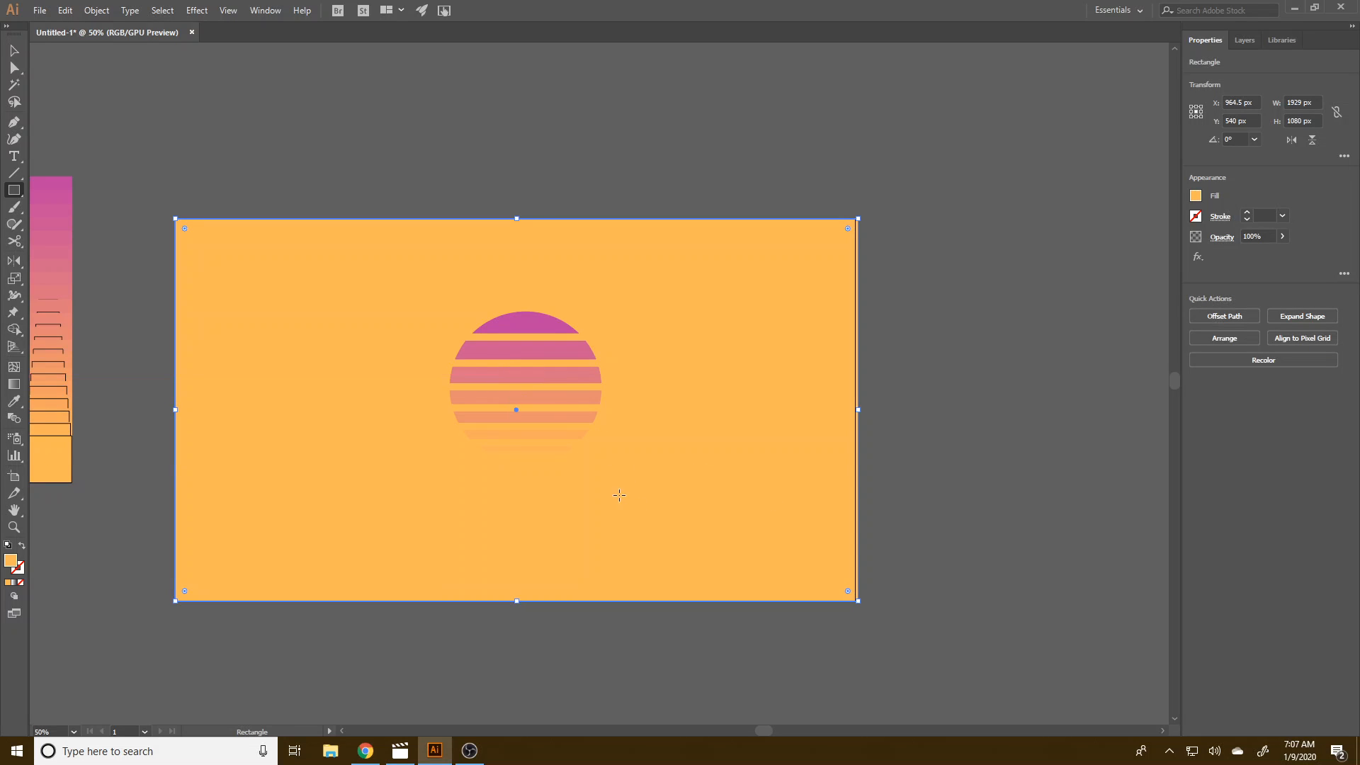
# - Recolour the background rectangle to a muted teal with hue about 182°, saturation about 50% and brightness about 71%
pyautogui.click(1195, 196)
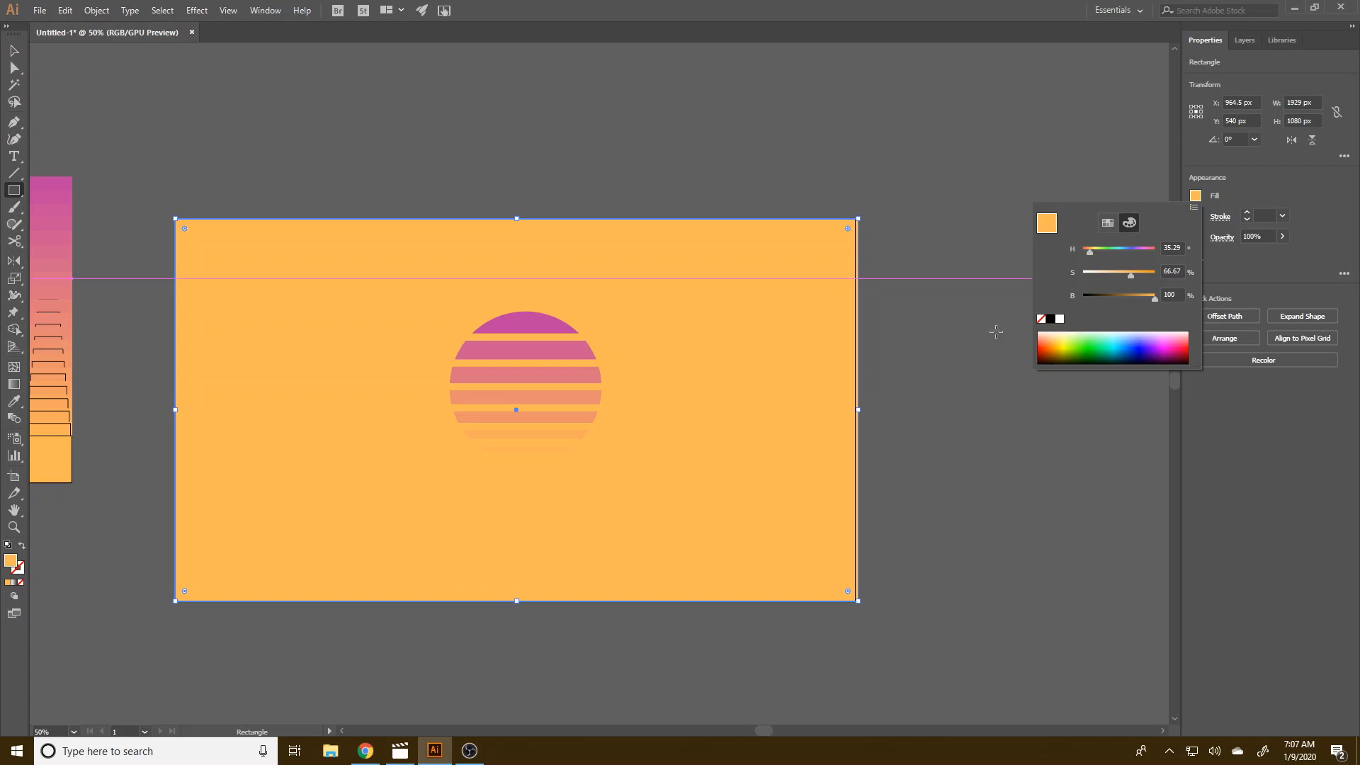
pyautogui.click(1140, 297)
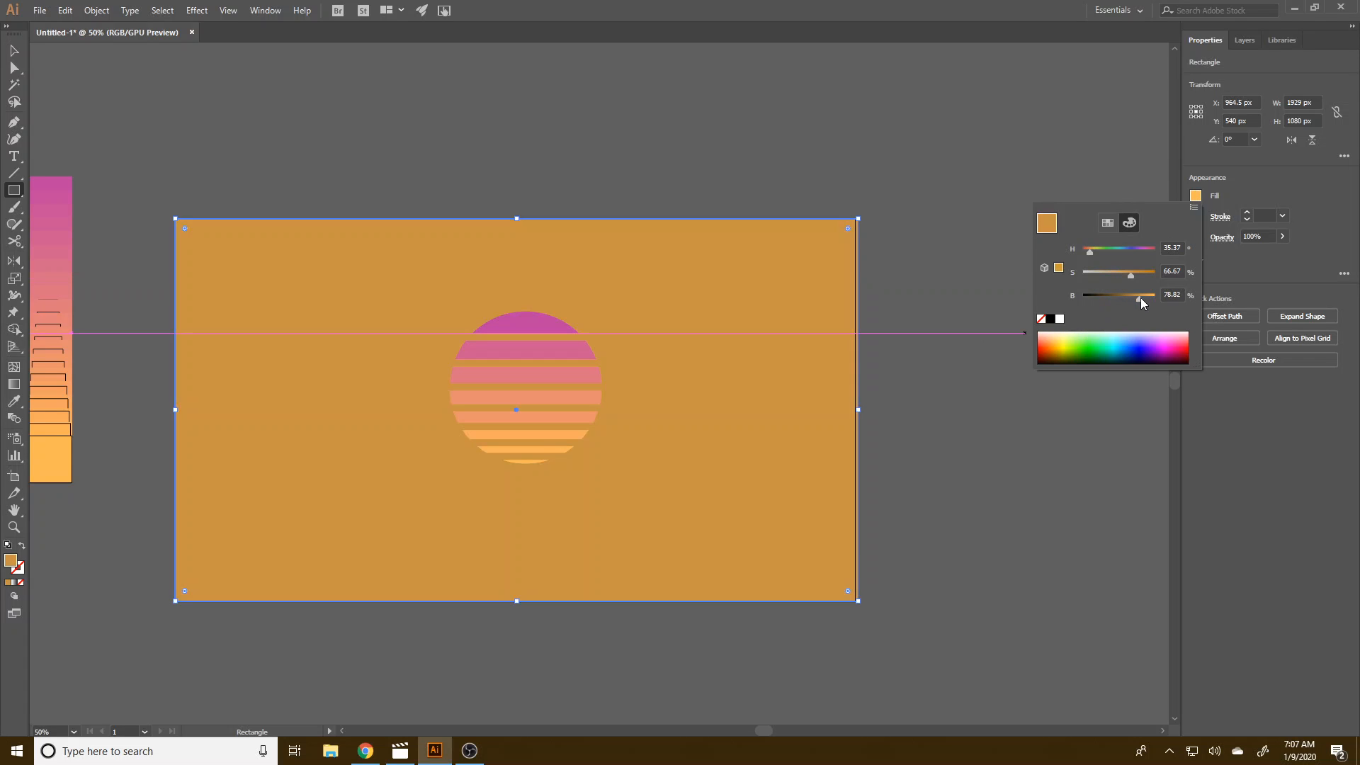
pyautogui.moveTo(1140, 299); pyautogui.dragTo(1153, 299)
pyautogui.click(1121, 271)
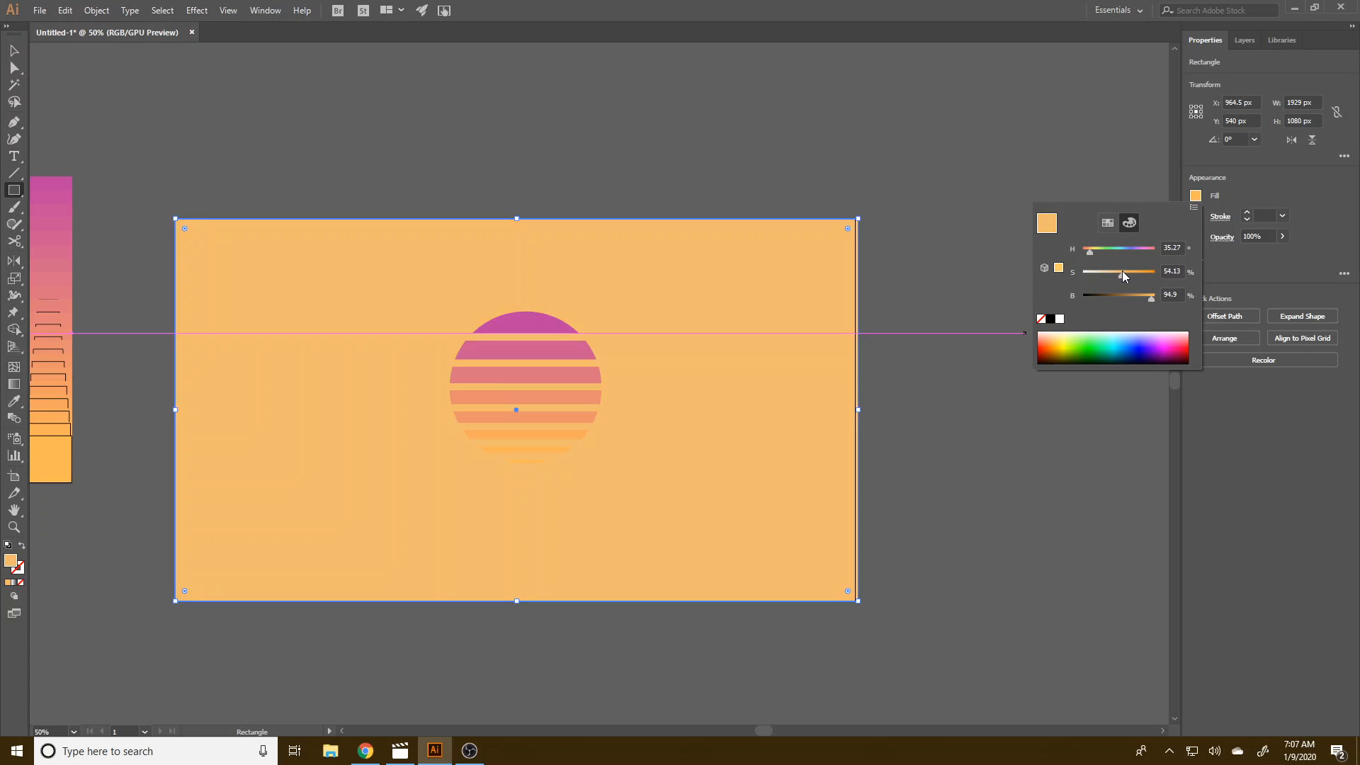
pyautogui.click(1122, 273)
pyautogui.moveTo(1094, 249); pyautogui.dragTo(1119, 249)
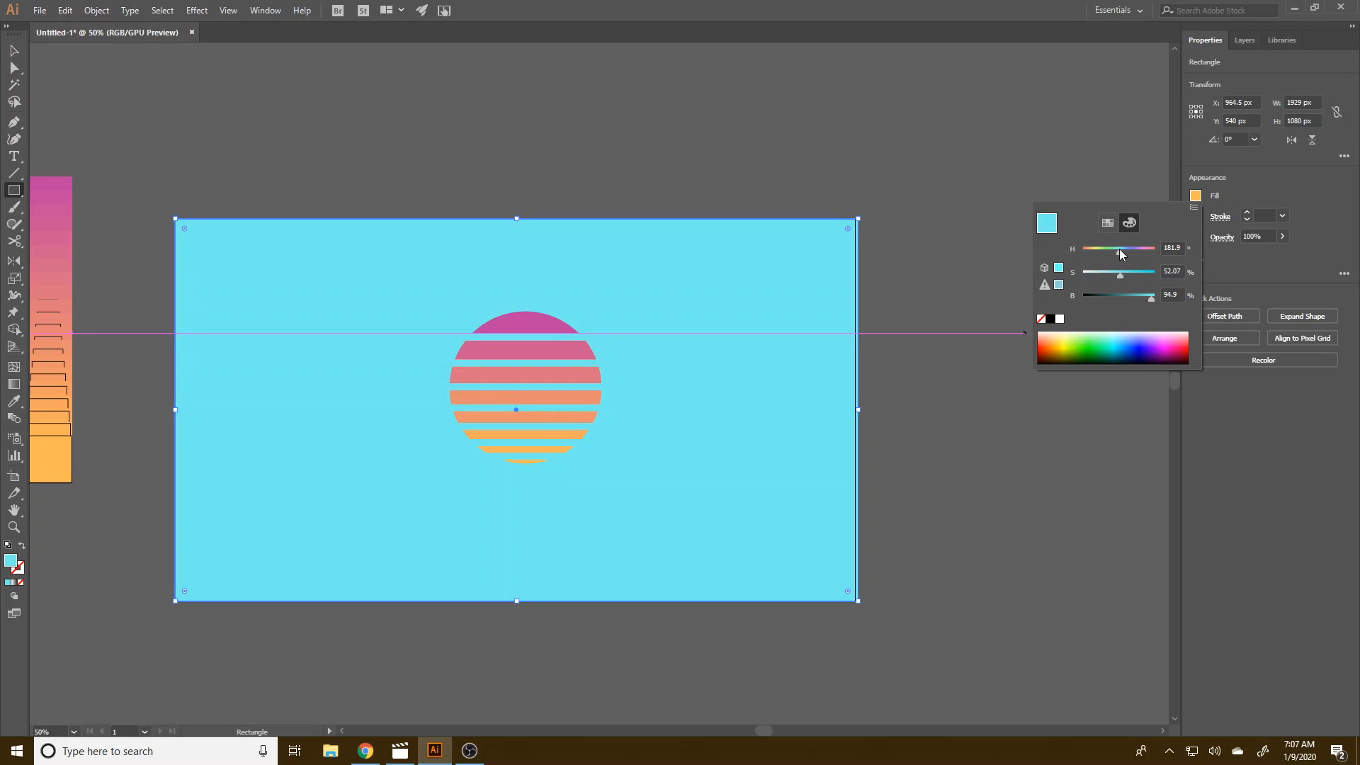
pyautogui.click(1133, 293)
pyautogui.moveTo(1119, 274); pyautogui.dragTo(1119, 270)
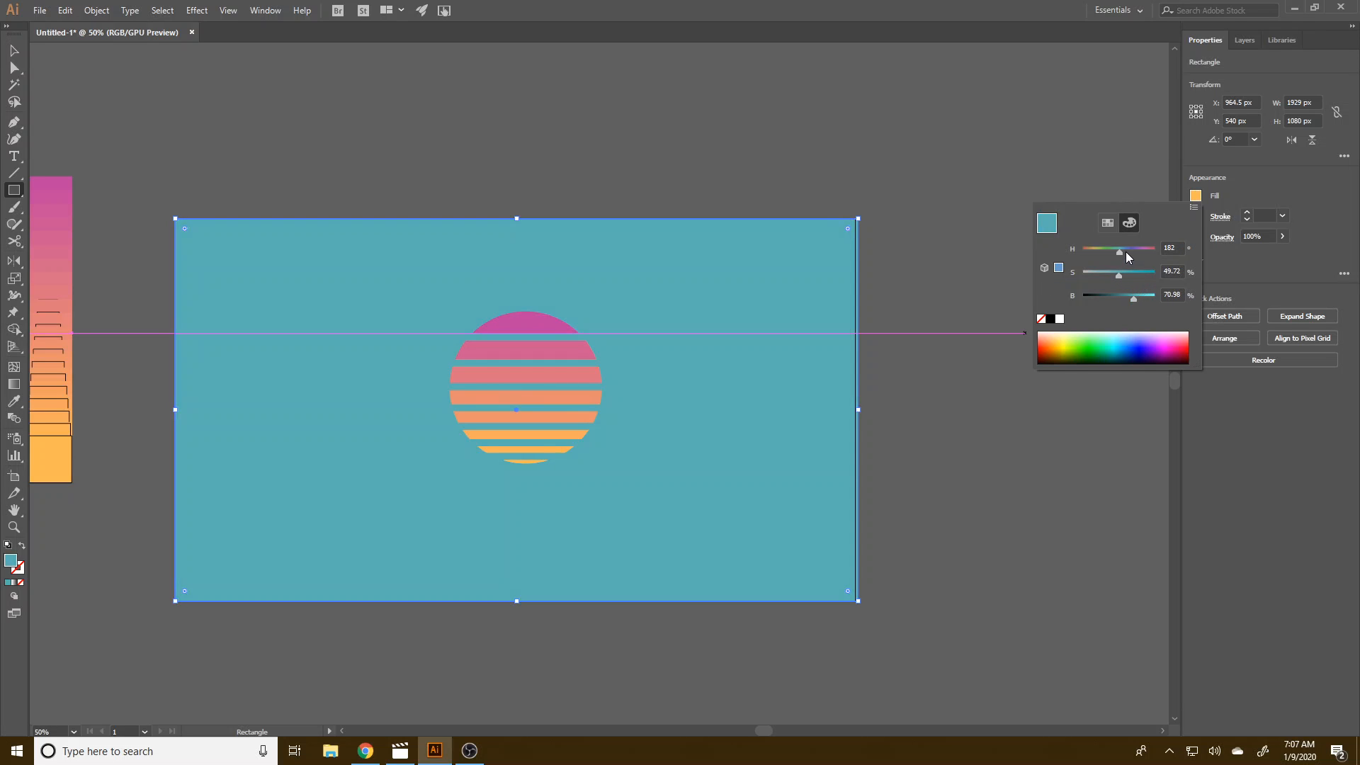
# - Shift the background fill through blue and purple hues, settling on a dark blue with hue about 231° and brightness about 56%
pyautogui.click(1125, 252)
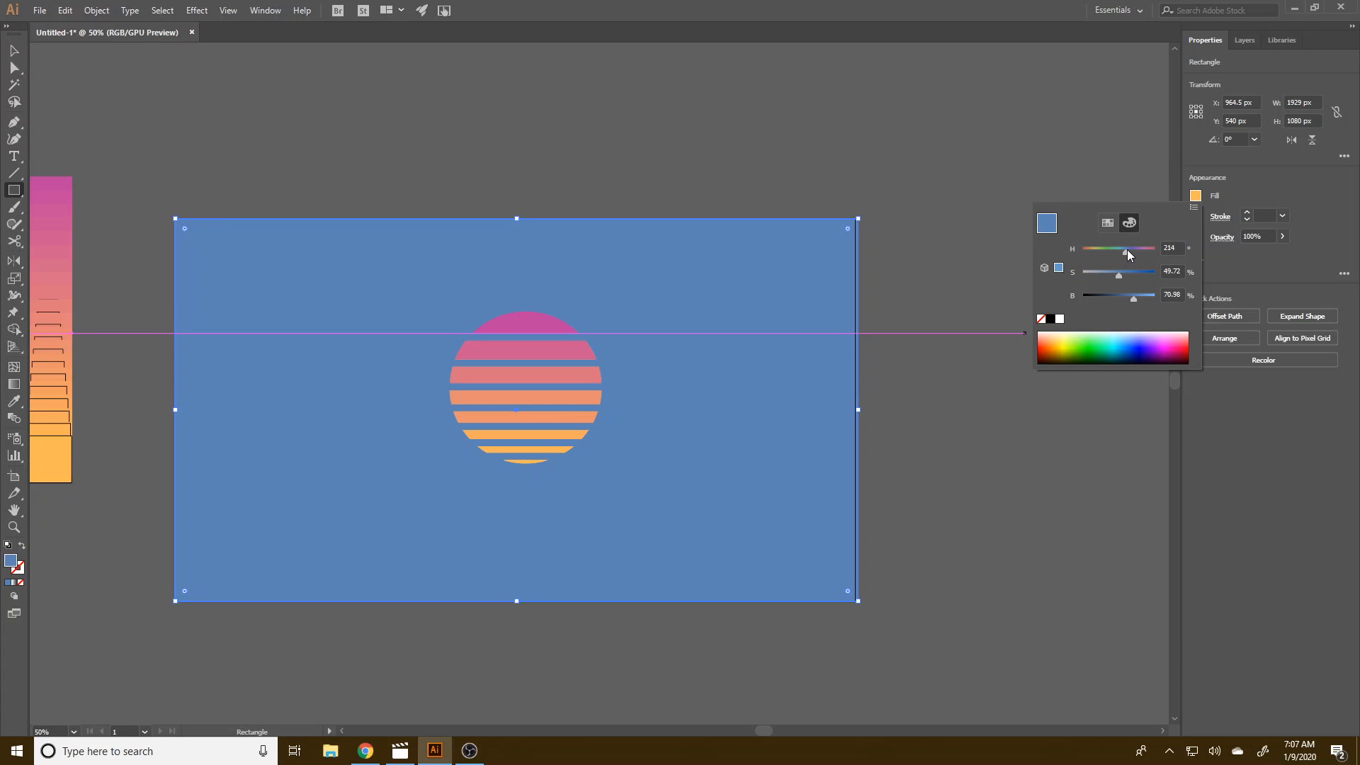
pyautogui.click(1131, 249)
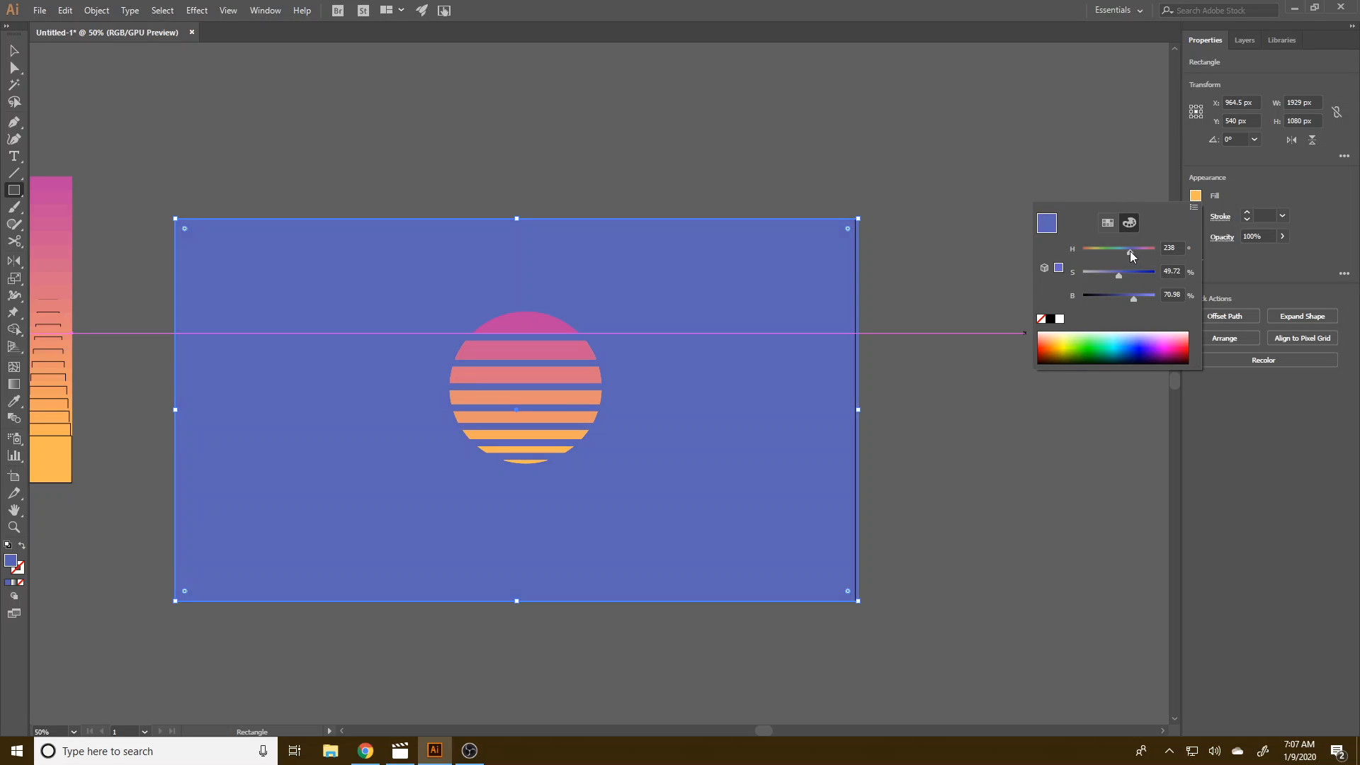
pyautogui.click(1139, 249)
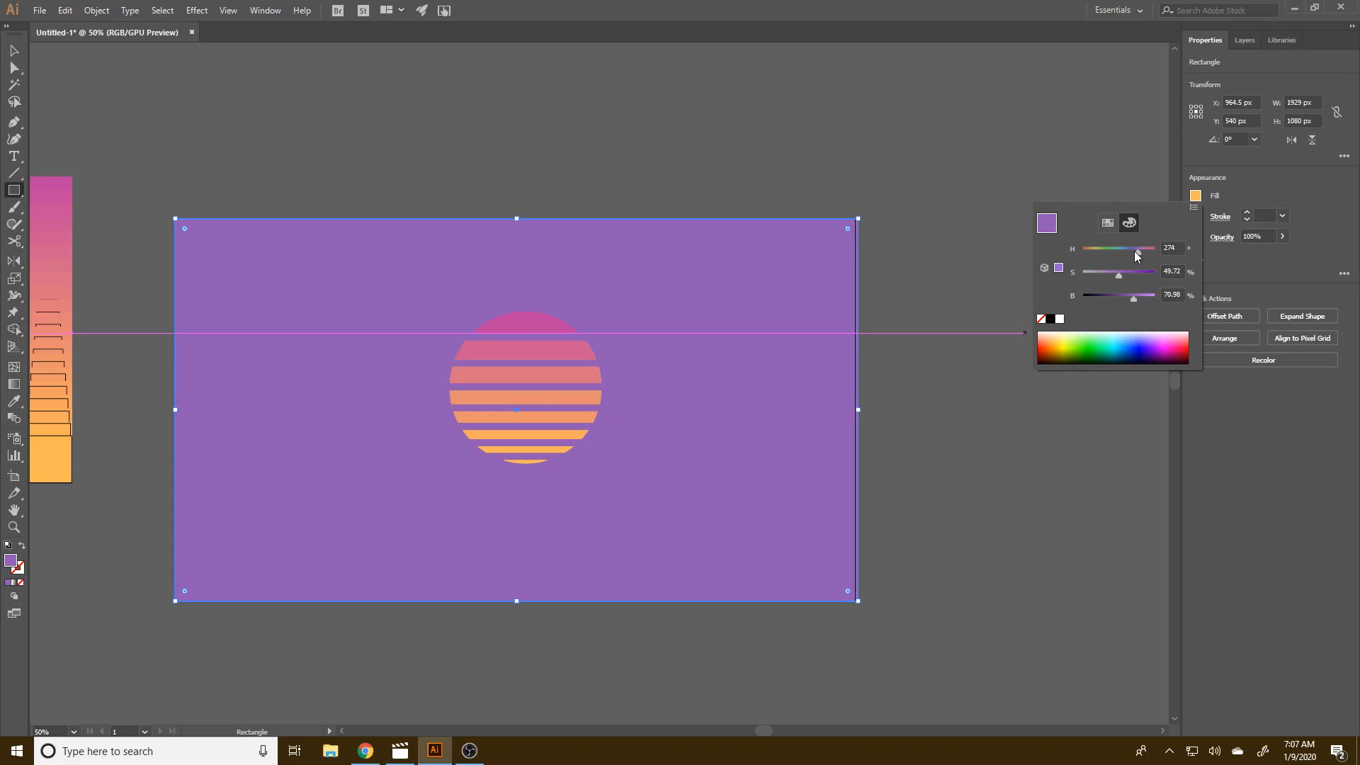
pyautogui.click(1131, 249)
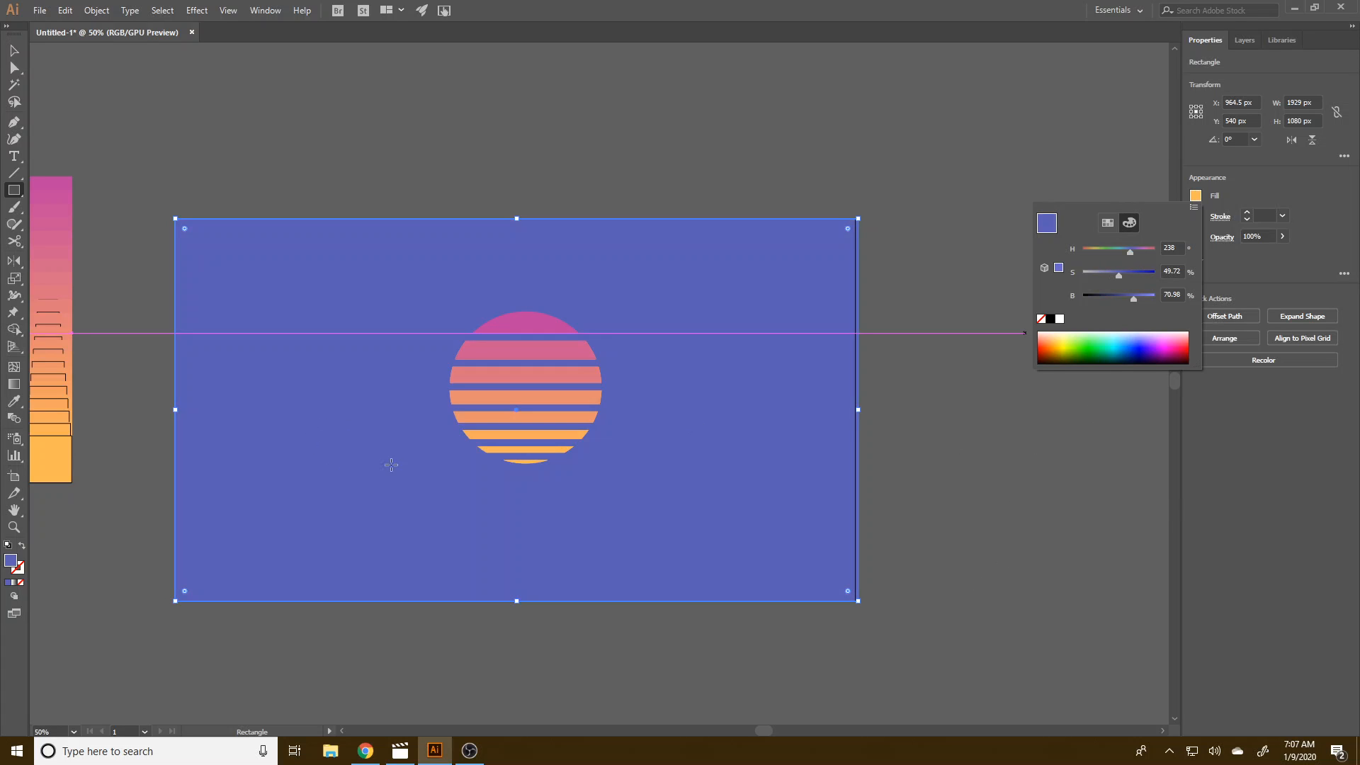
pyautogui.click(1134, 249)
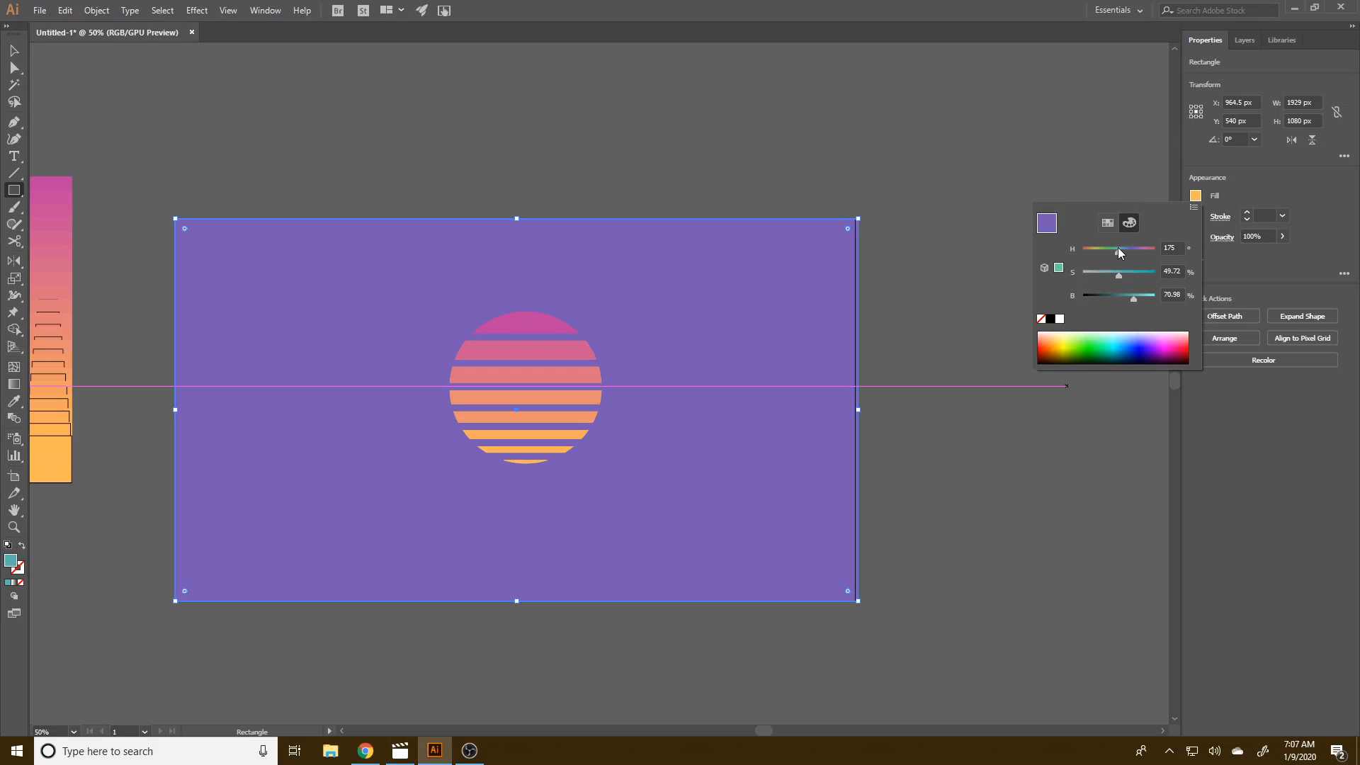
pyautogui.click(1117, 249)
pyautogui.click(1129, 249)
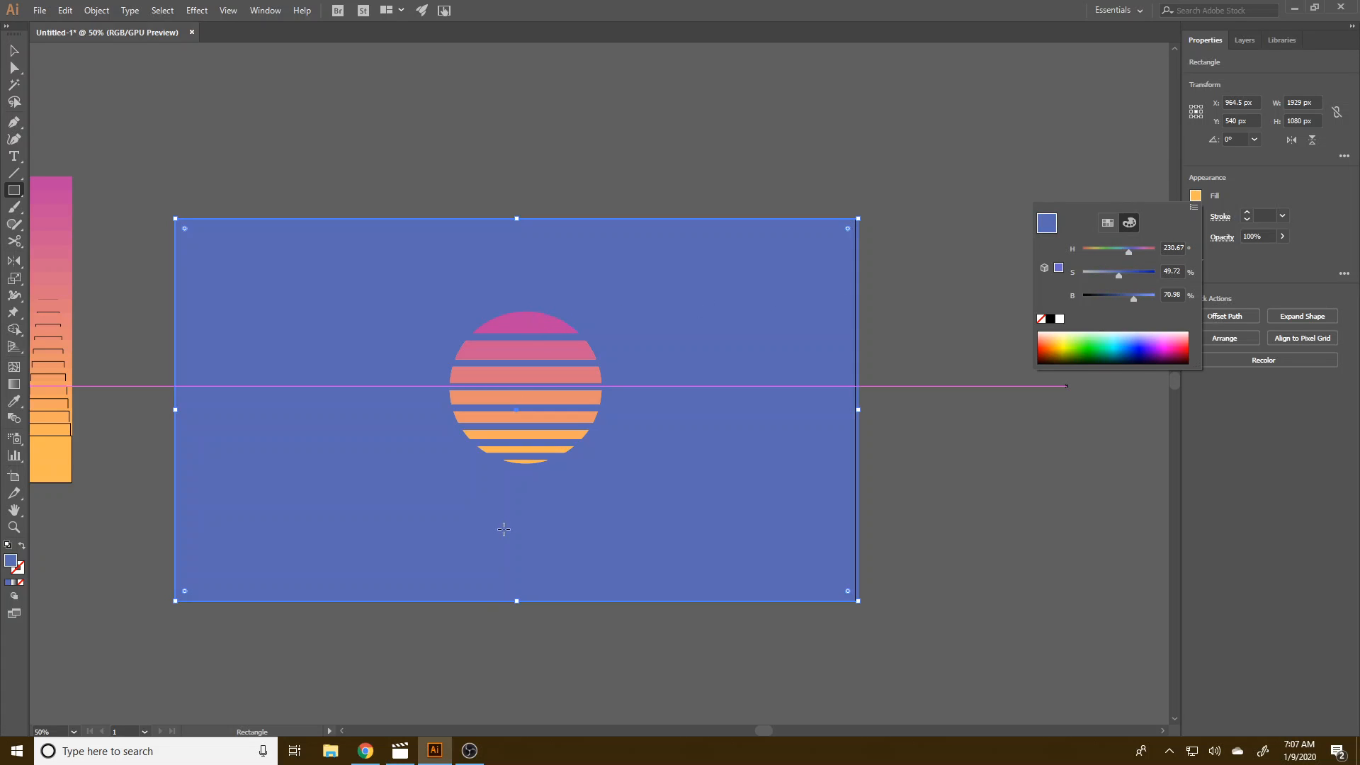
pyautogui.click(1125, 297)
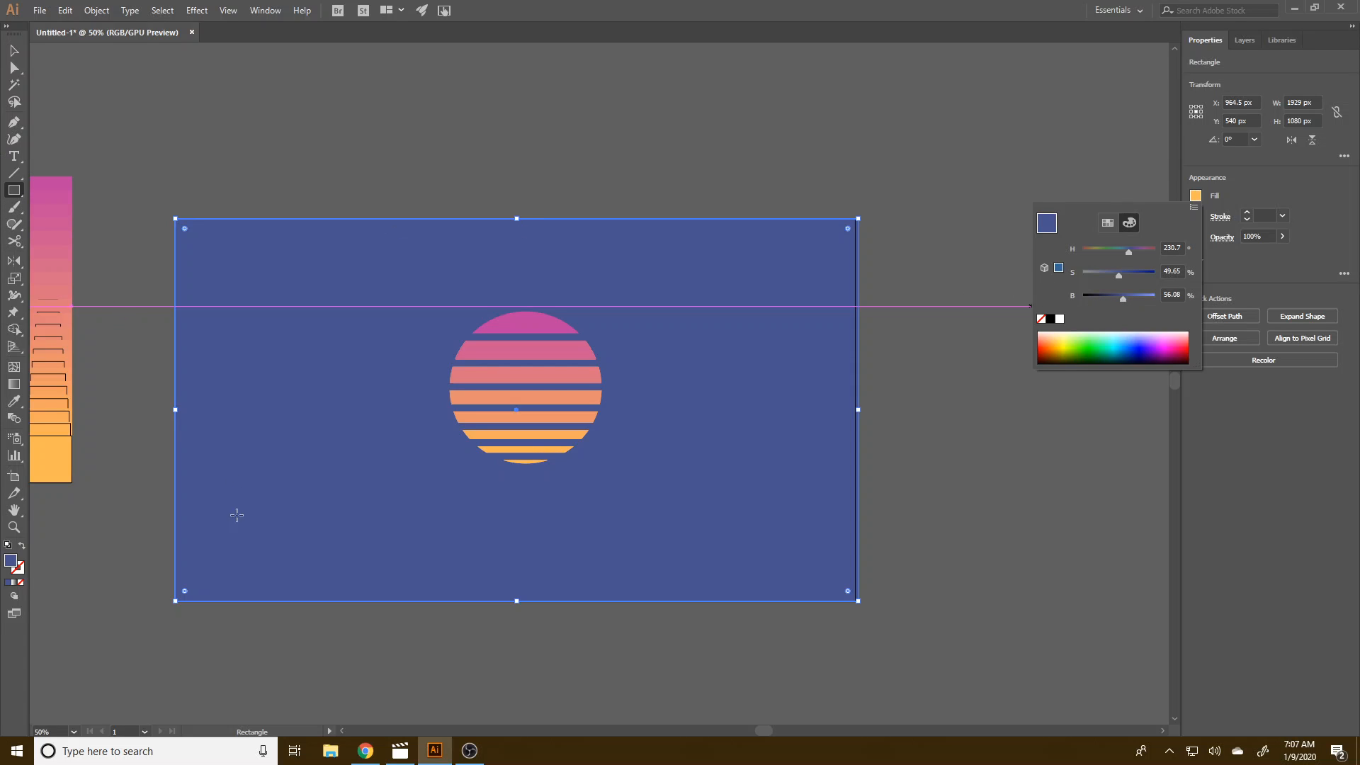
pyautogui.press('Escape')
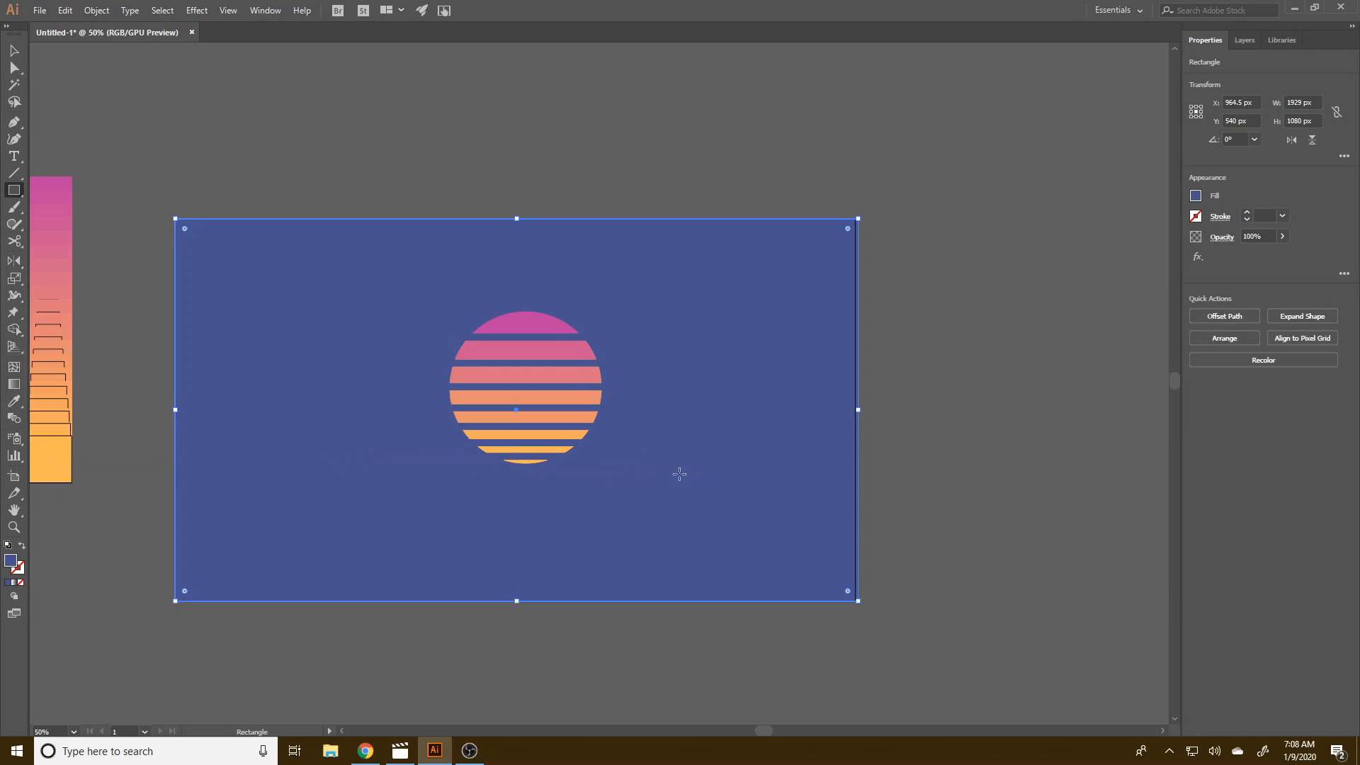
# - Draw a bar of about 614 × 106 px at the sun's base and fill it beige with hue about 46°, saturation 26% and brightness 79%
pyautogui.click(13, 191)
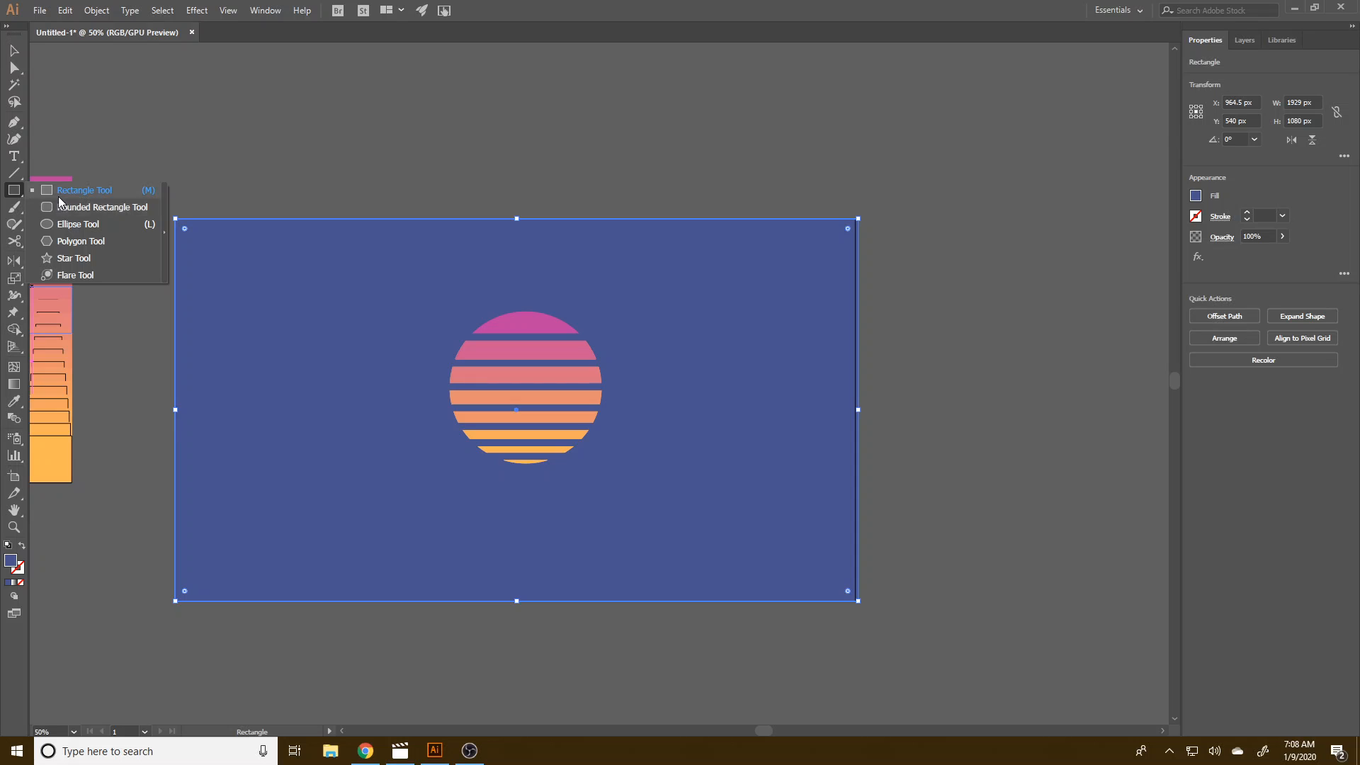
pyautogui.click(85, 190)
pyautogui.moveTo(391, 461); pyautogui.dragTo(610, 499)
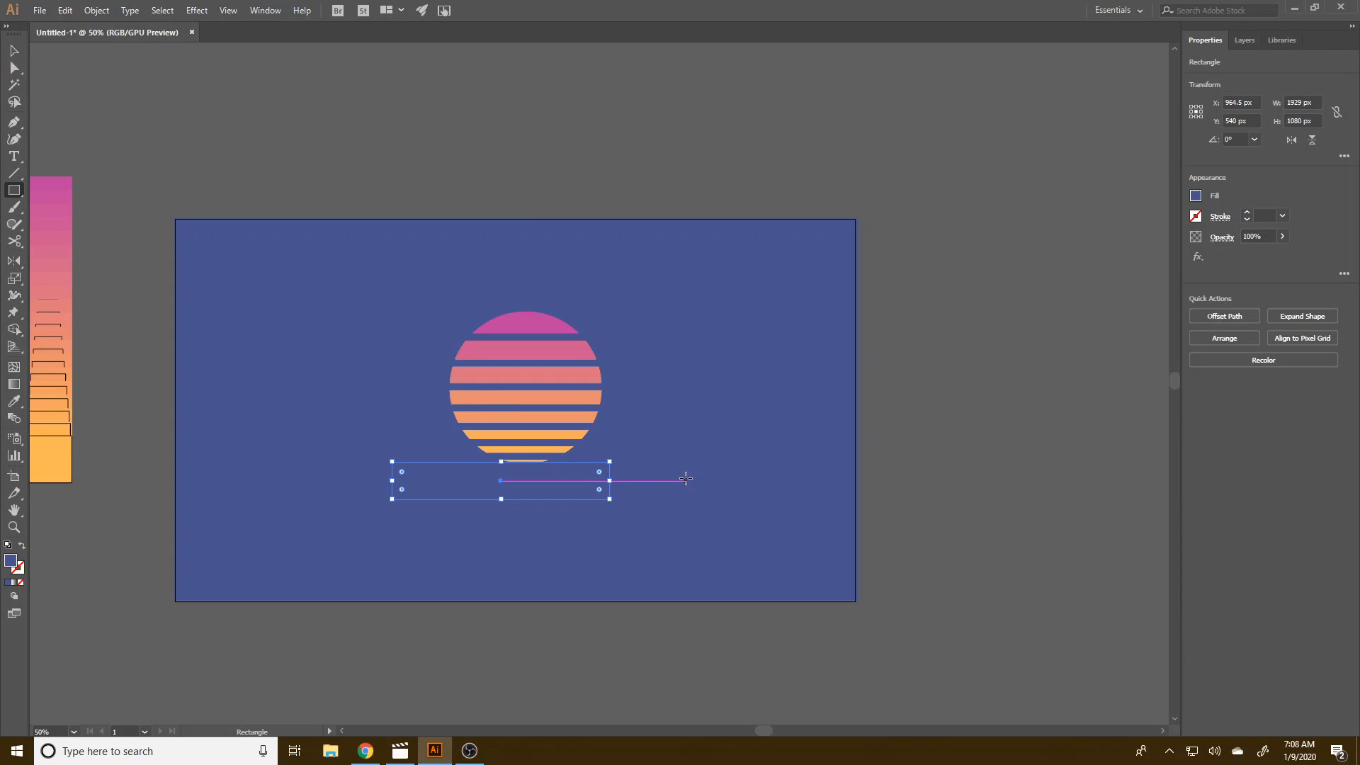
pyautogui.click(1196, 196)
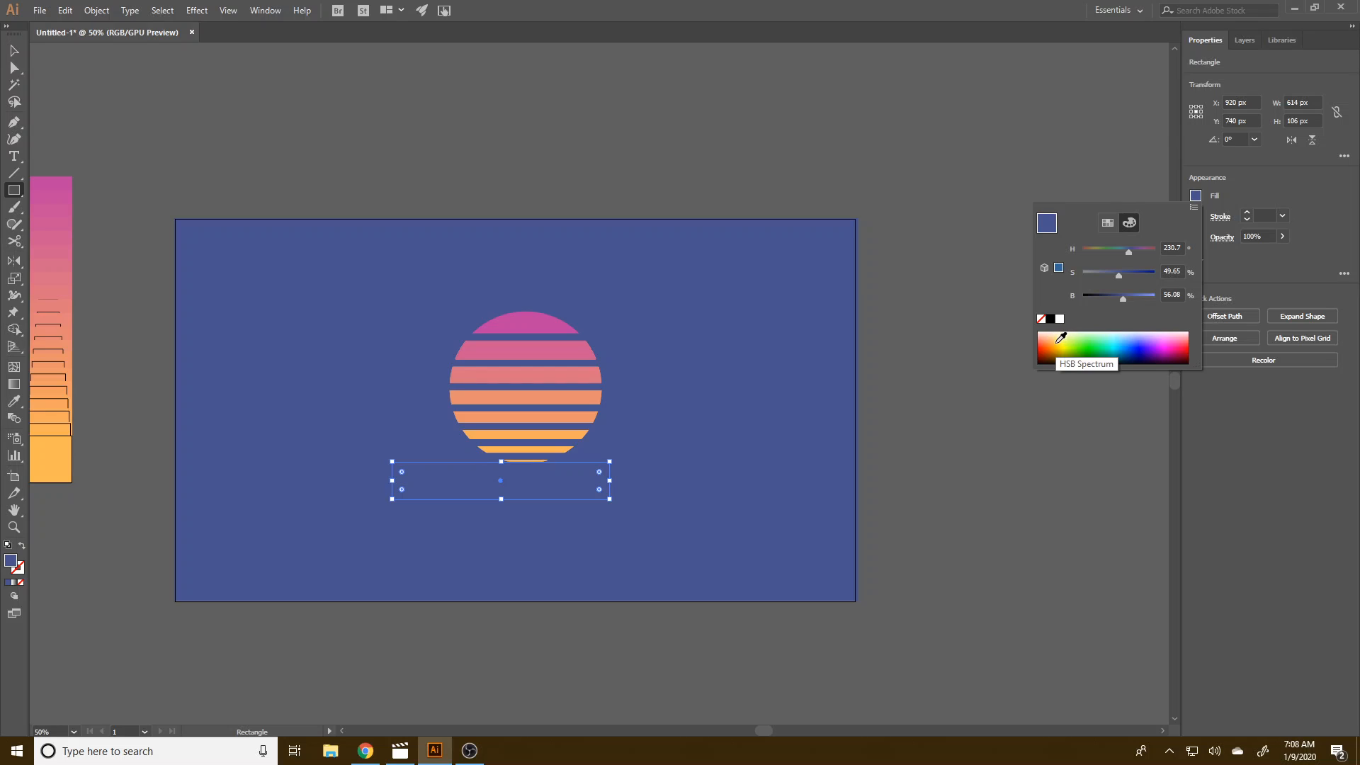
pyautogui.click(1067, 333)
pyautogui.click(1102, 271)
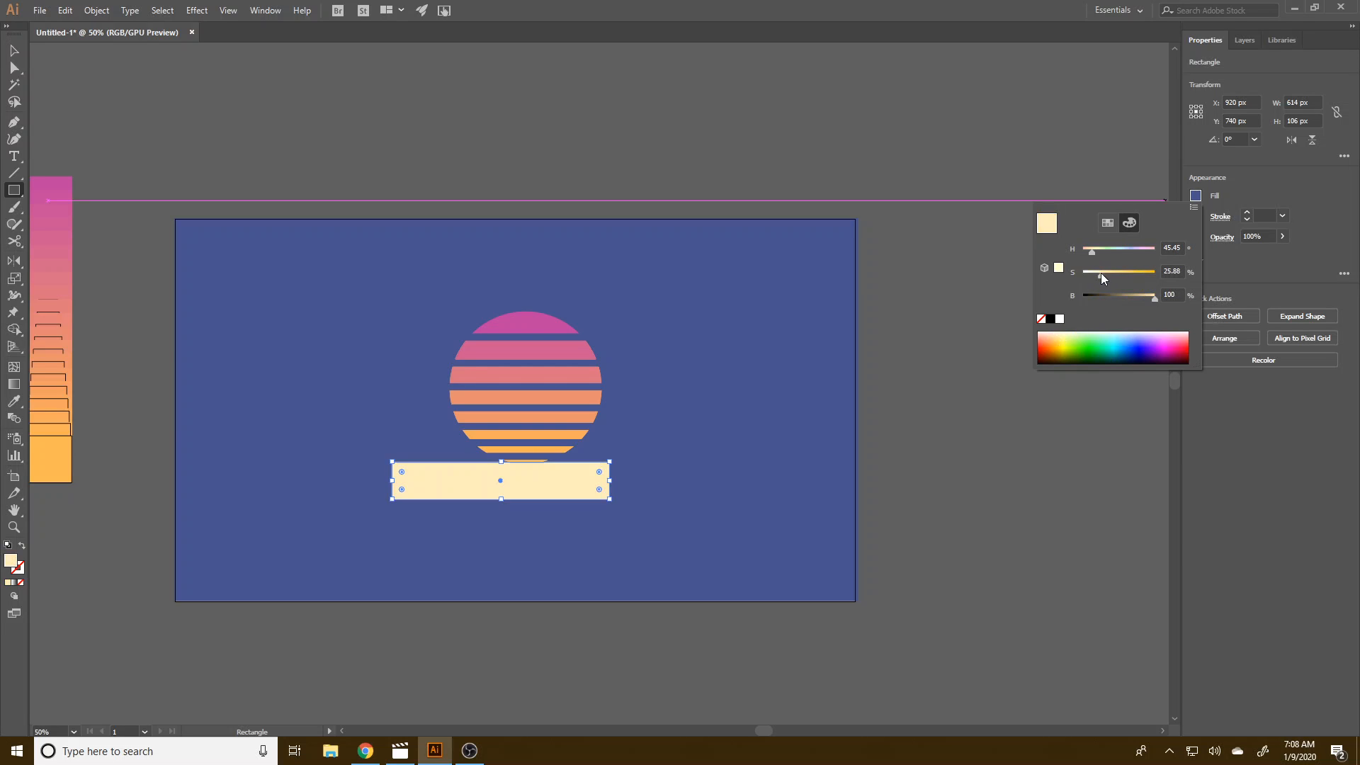
pyautogui.click(1140, 296)
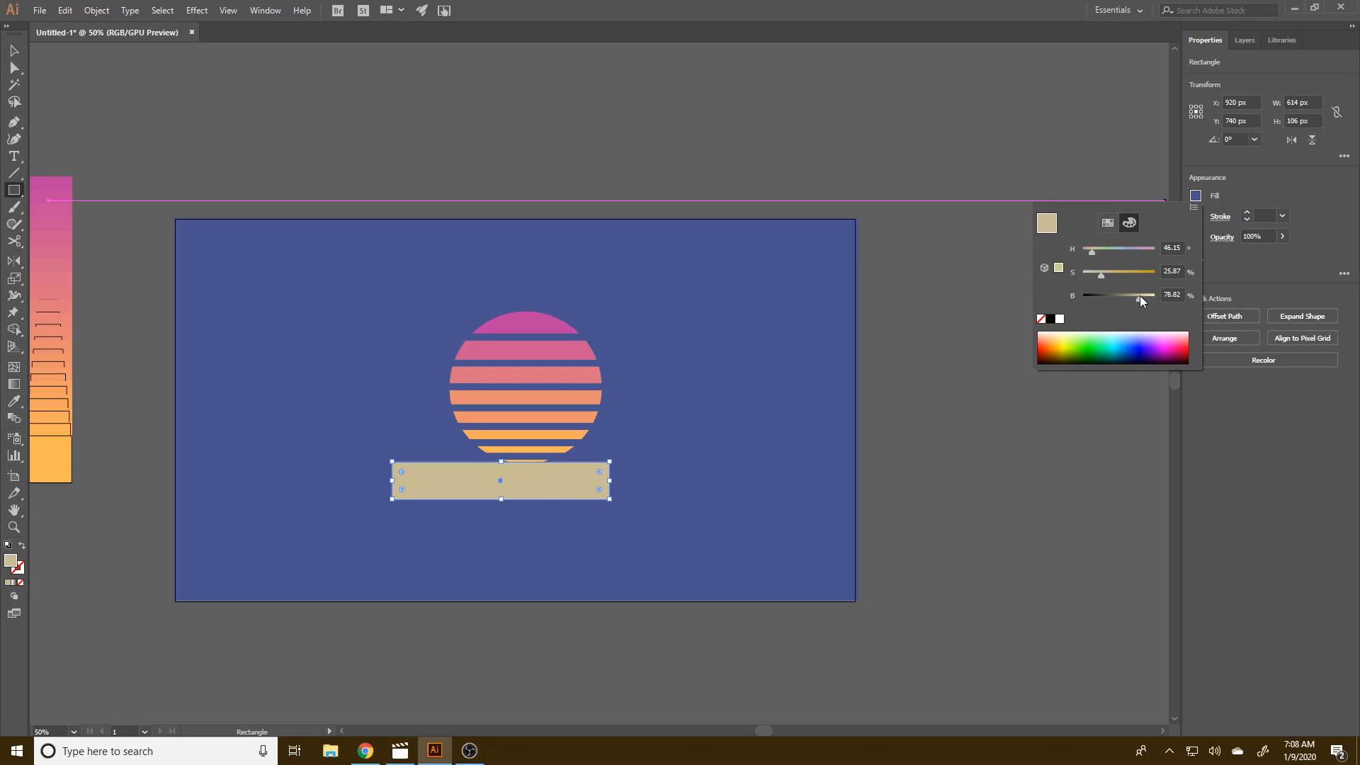
# - Fully round the beige bar's ends and place two copies of it in staggered rows directly below
pyautogui.click(12, 52)
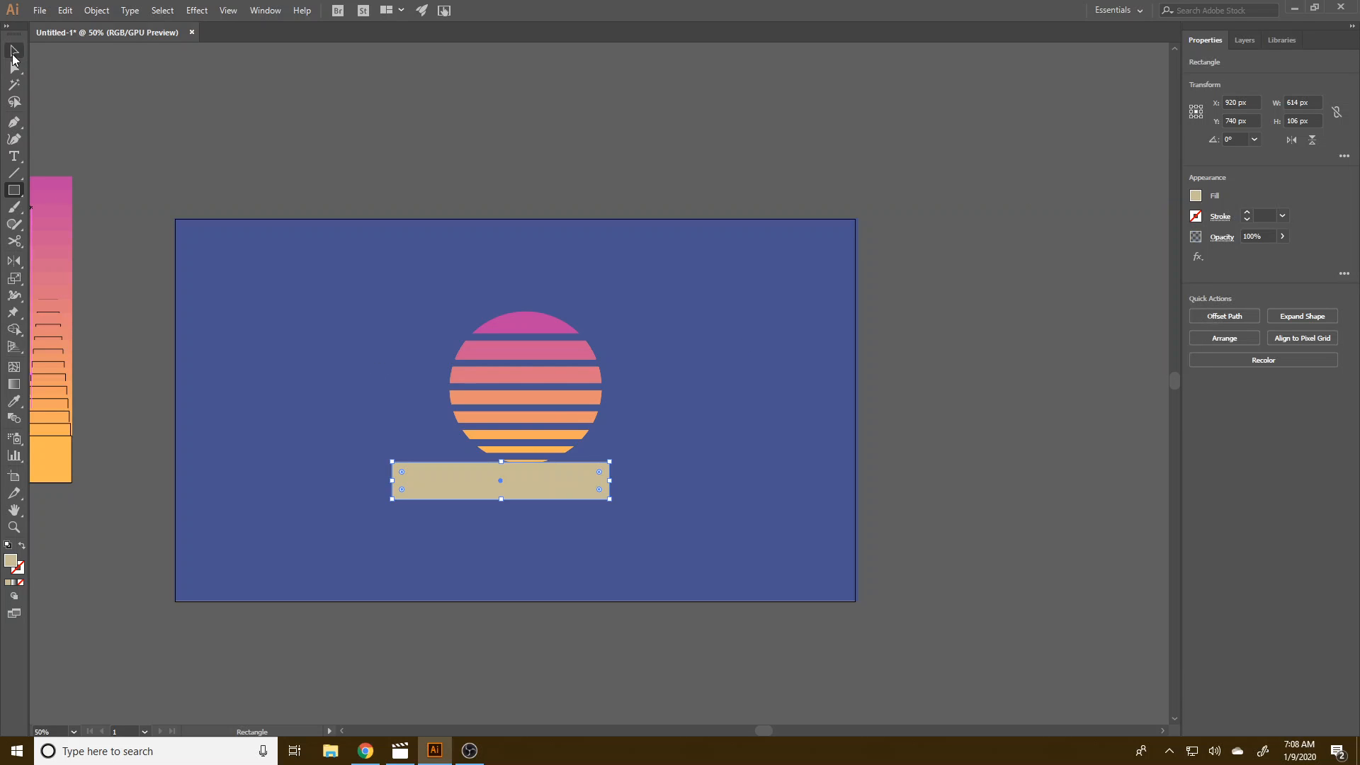
pyautogui.click(12, 68)
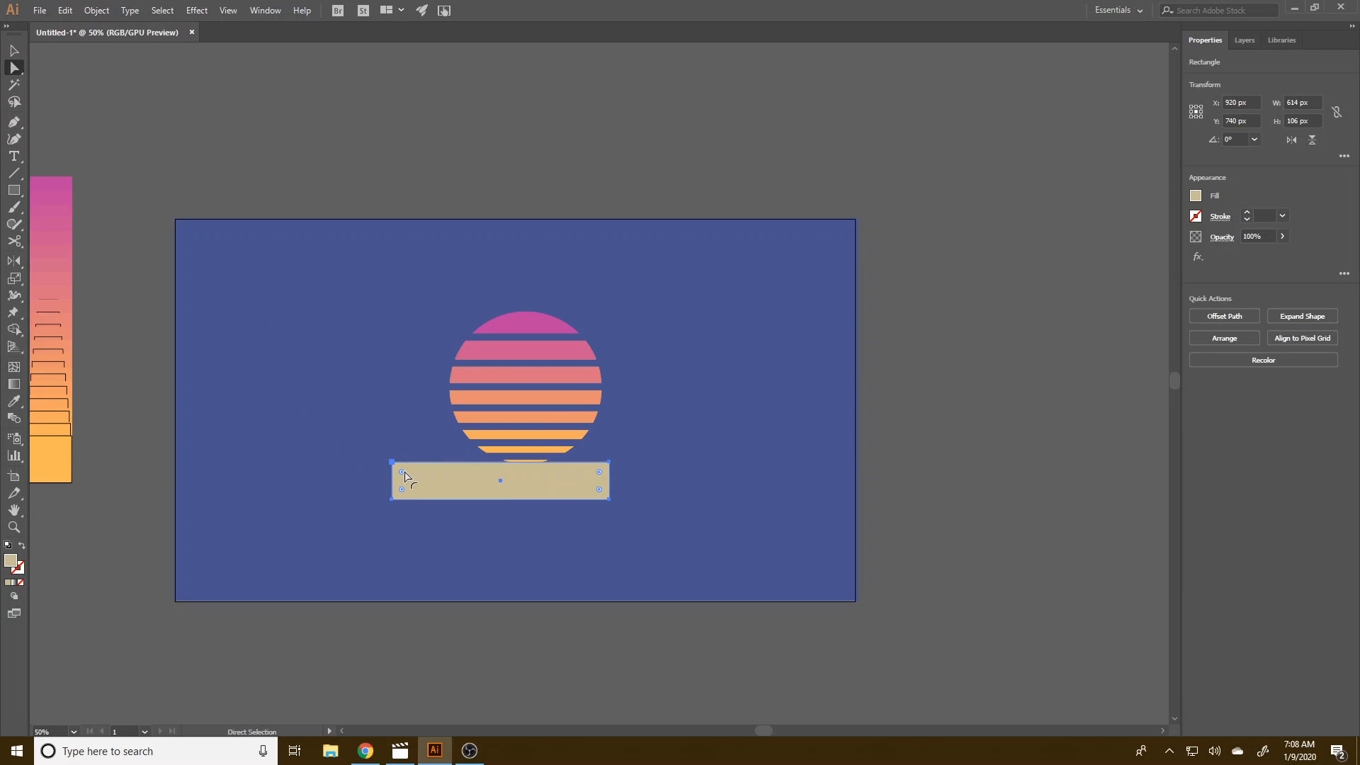
pyautogui.moveTo(404, 476); pyautogui.dragTo(471, 563)
# - Select all three rounded beige bars and unite them into a single cloud shape
pyautogui.keyDown('shift'); pyautogui.click(567, 515); pyautogui.keyUp('shift')
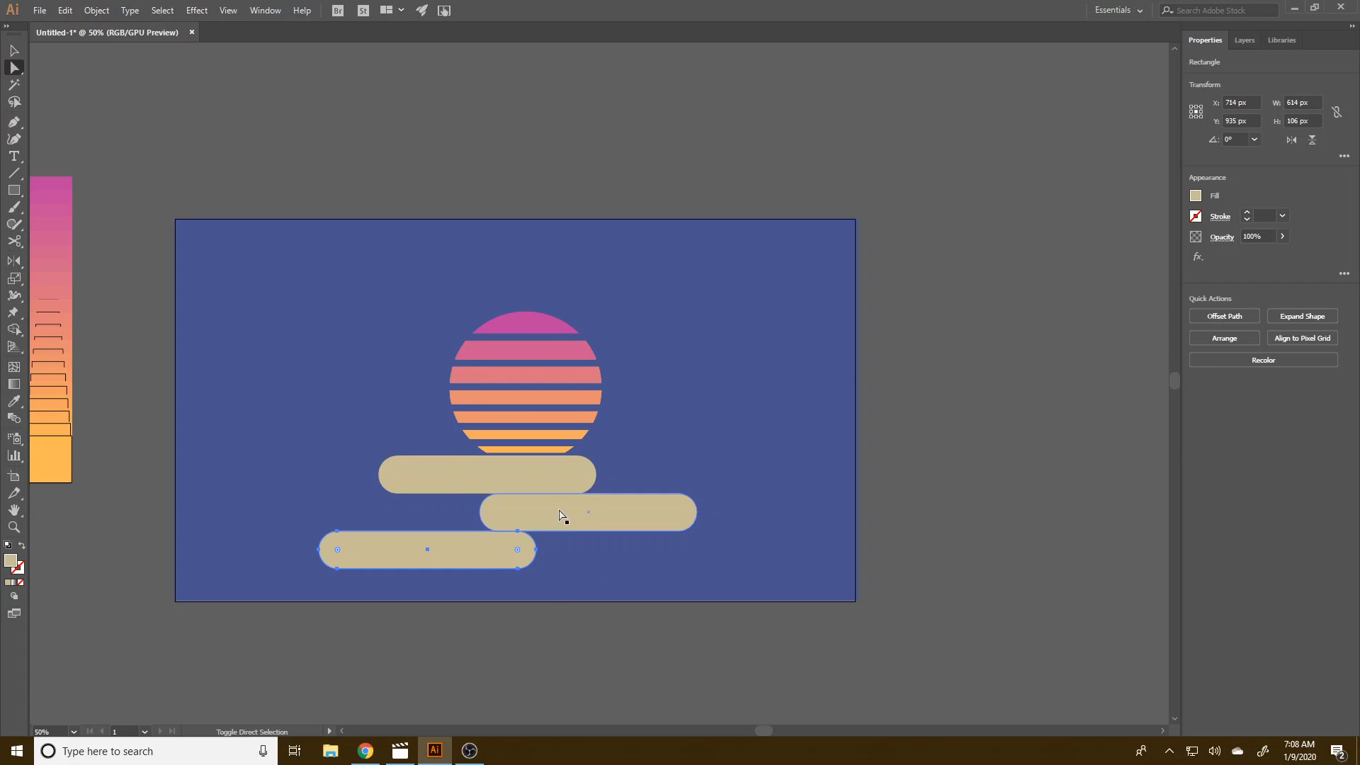
pyautogui.keyDown('shift'); pyautogui.click(496, 488); pyautogui.keyUp('shift')
pyautogui.click(1198, 374)
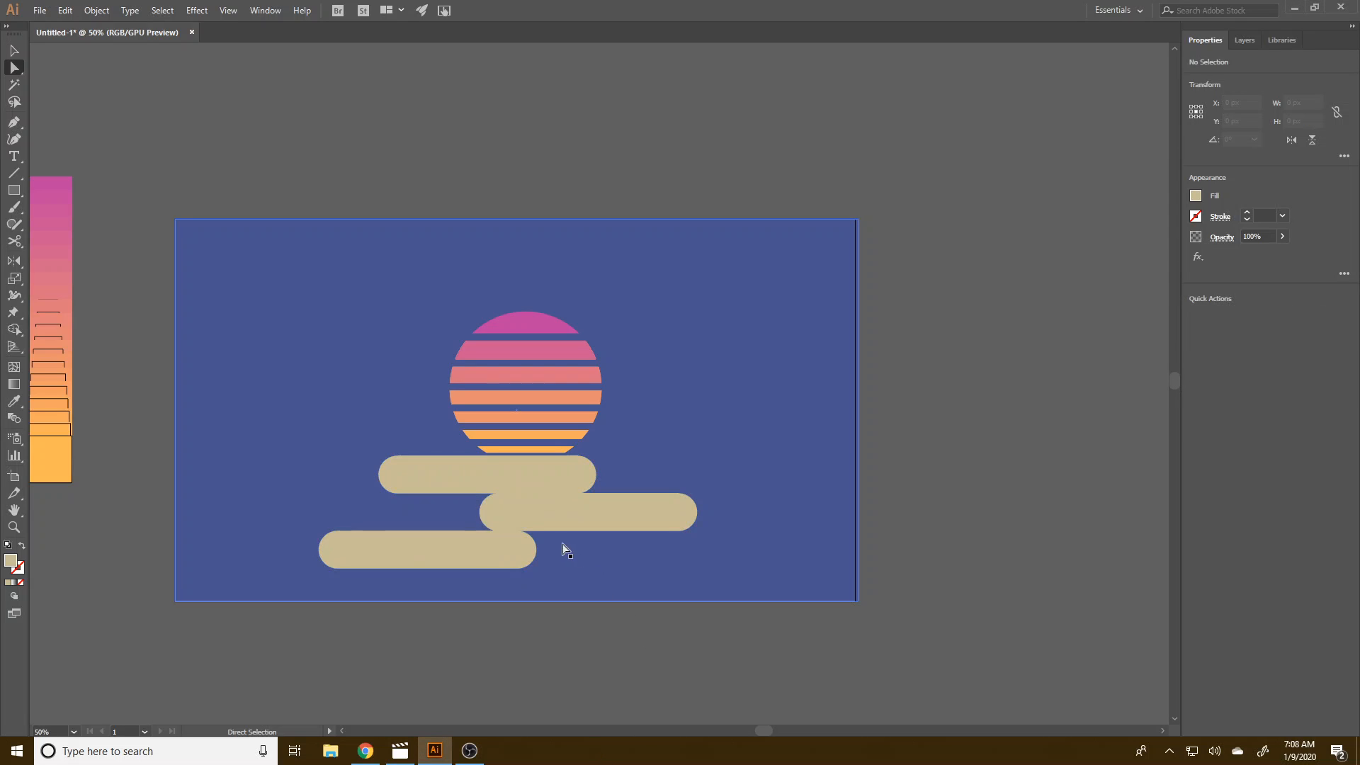
# - Scale the cloud shape to about 766 × 228 px, place it just over the sun's lower edge, and deselect
pyautogui.press('v')
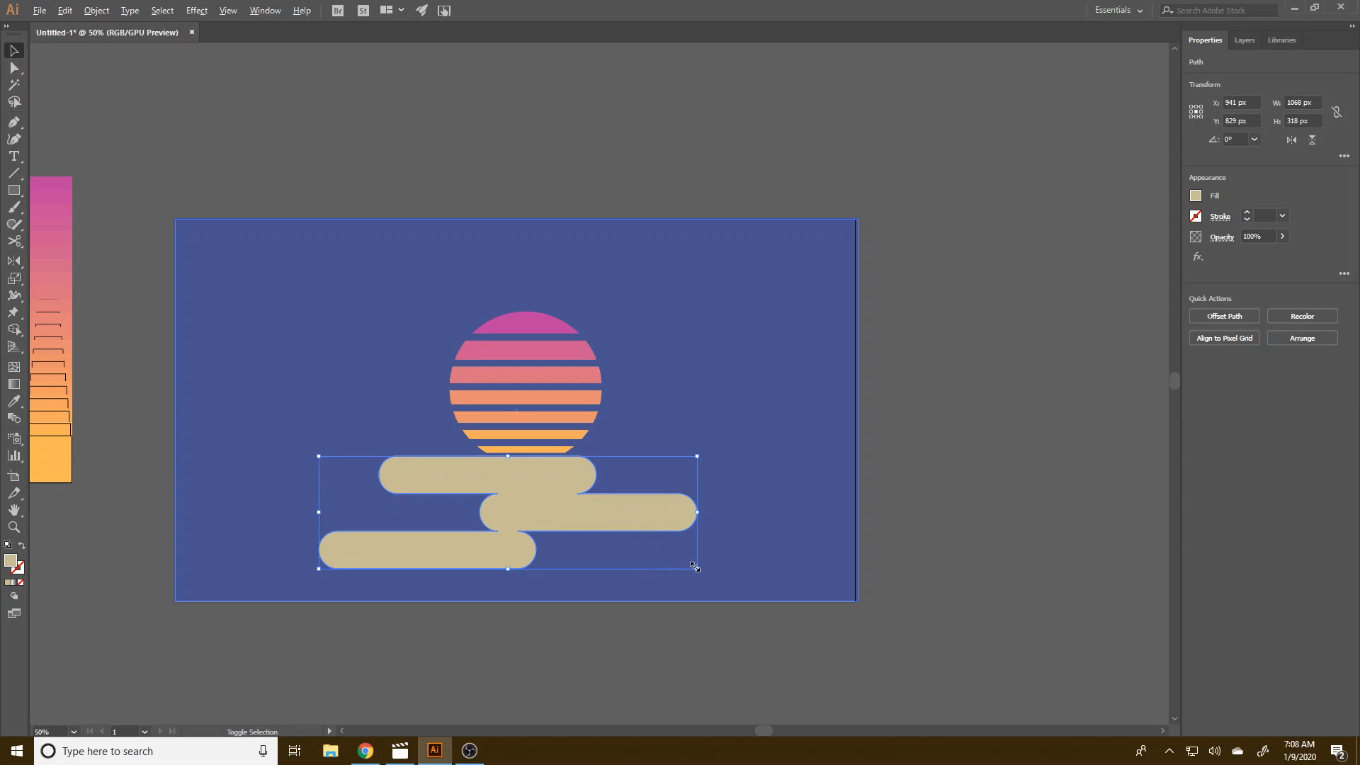
pyautogui.moveTo(700, 570); pyautogui.dragTo(646, 554)
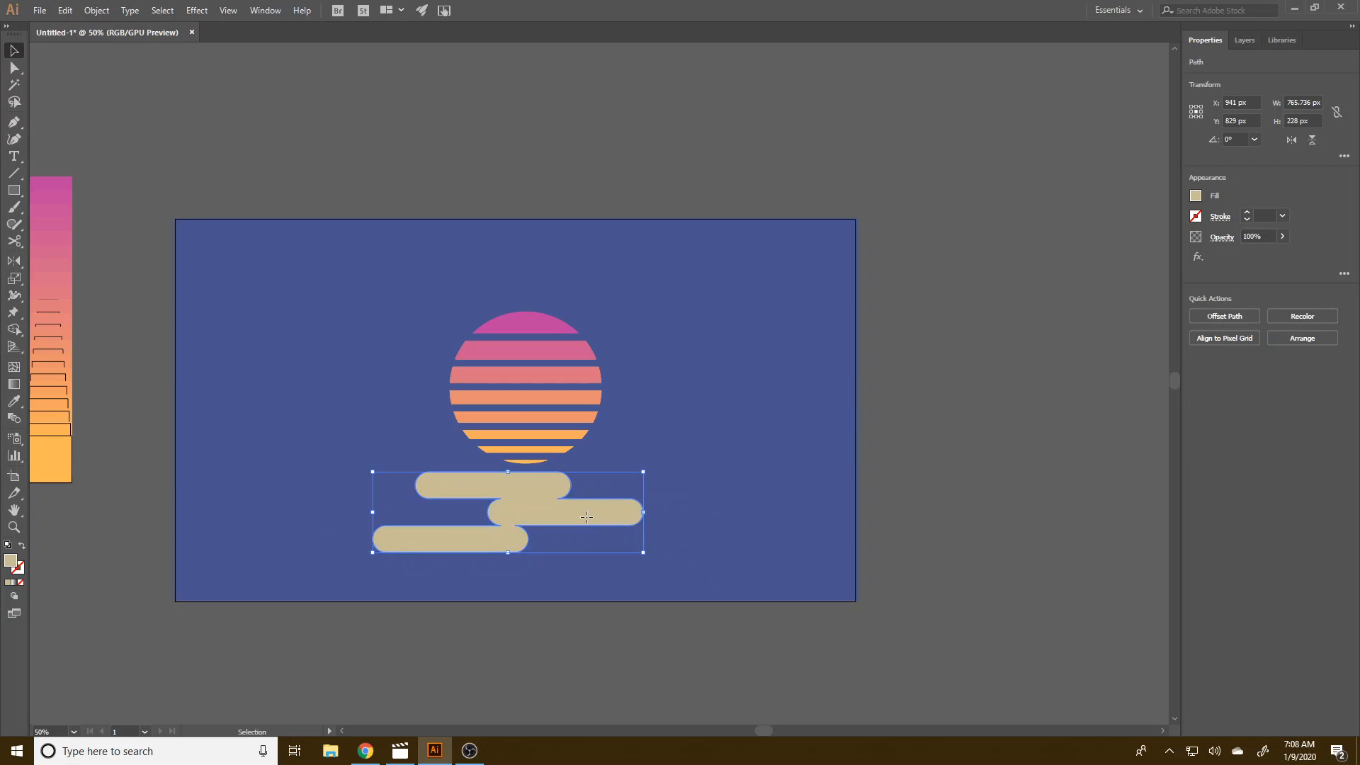
pyautogui.moveTo(587, 521); pyautogui.dragTo(591, 504)
pyautogui.click(694, 676)
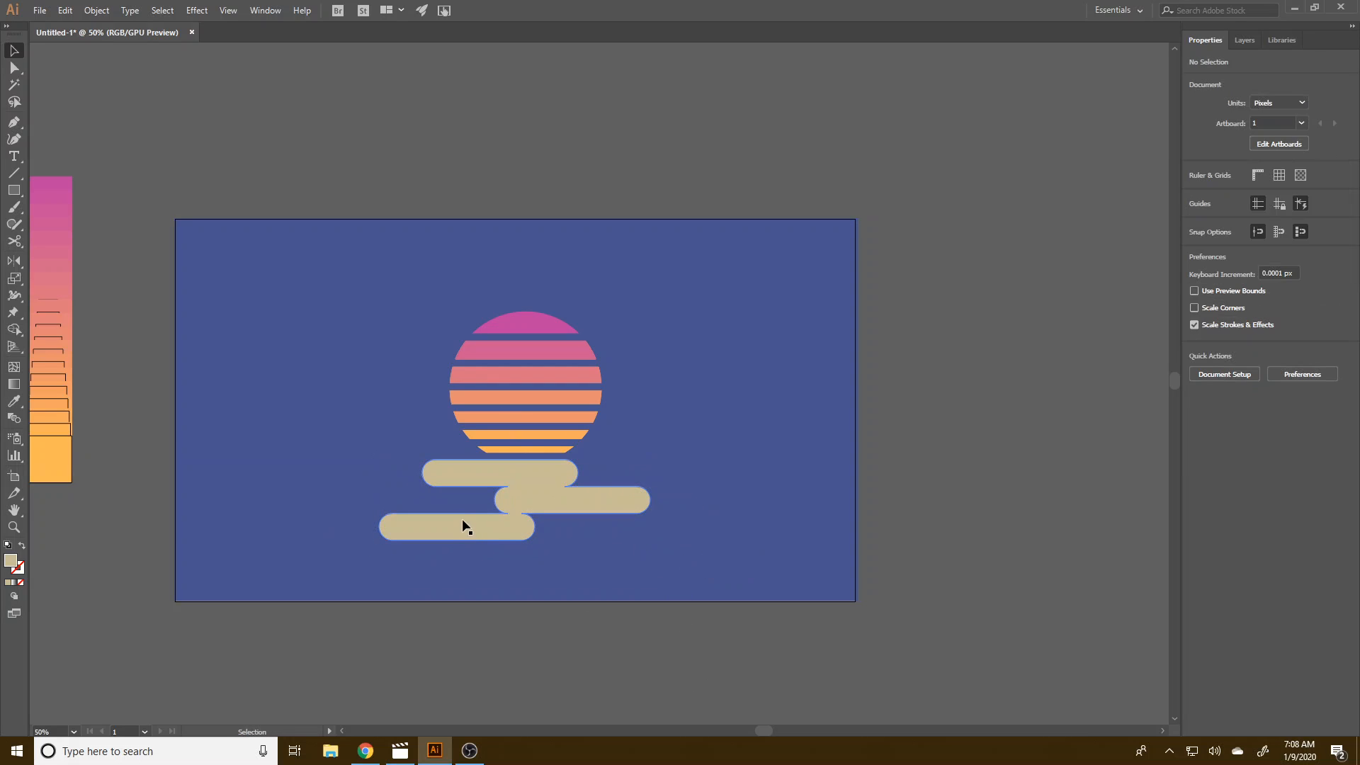
# - Try to move the anchor point in the notch between the cloud's upper and middle bars, and undo the move
pyautogui.click(519, 509)
pyautogui.press('a')
pyautogui.click(509, 488)
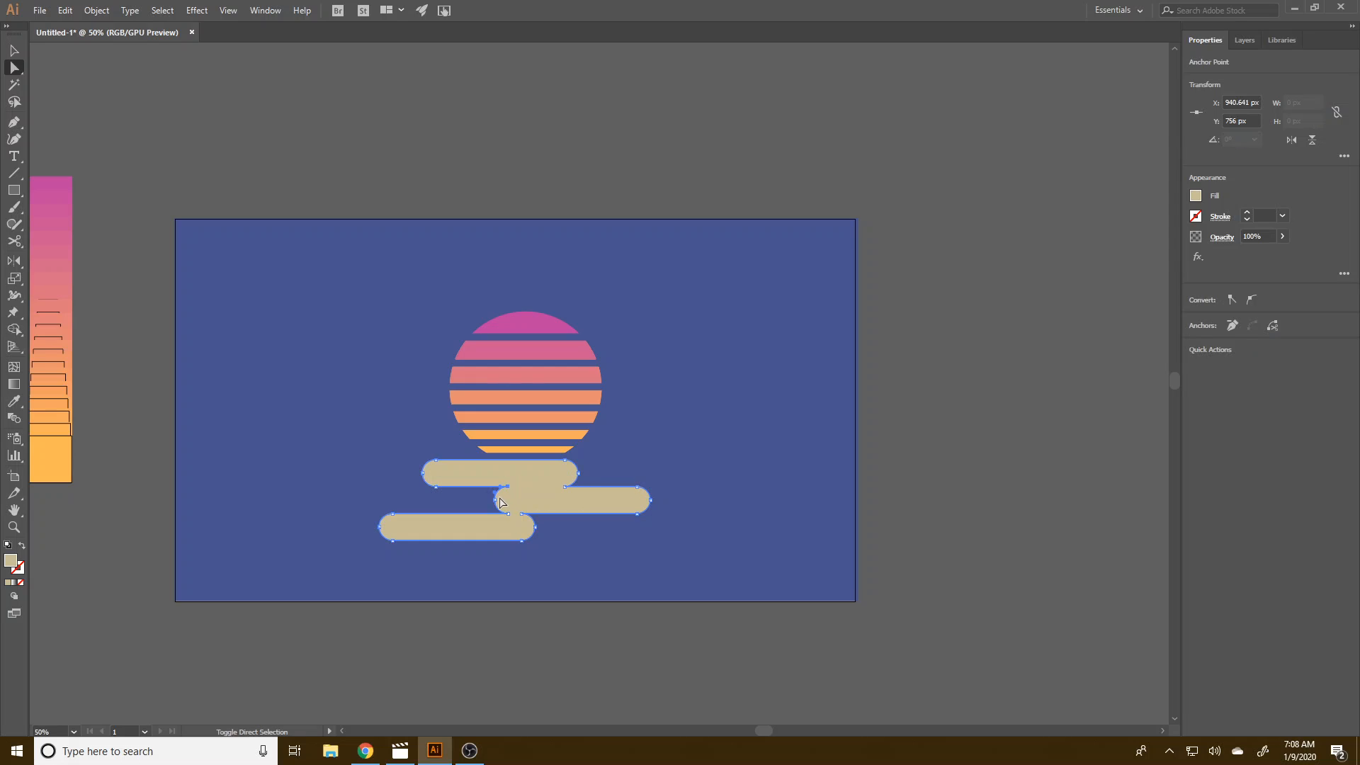
pyautogui.keyDown('alt'); pyautogui.click(502, 500); pyautogui.keyUp('alt')
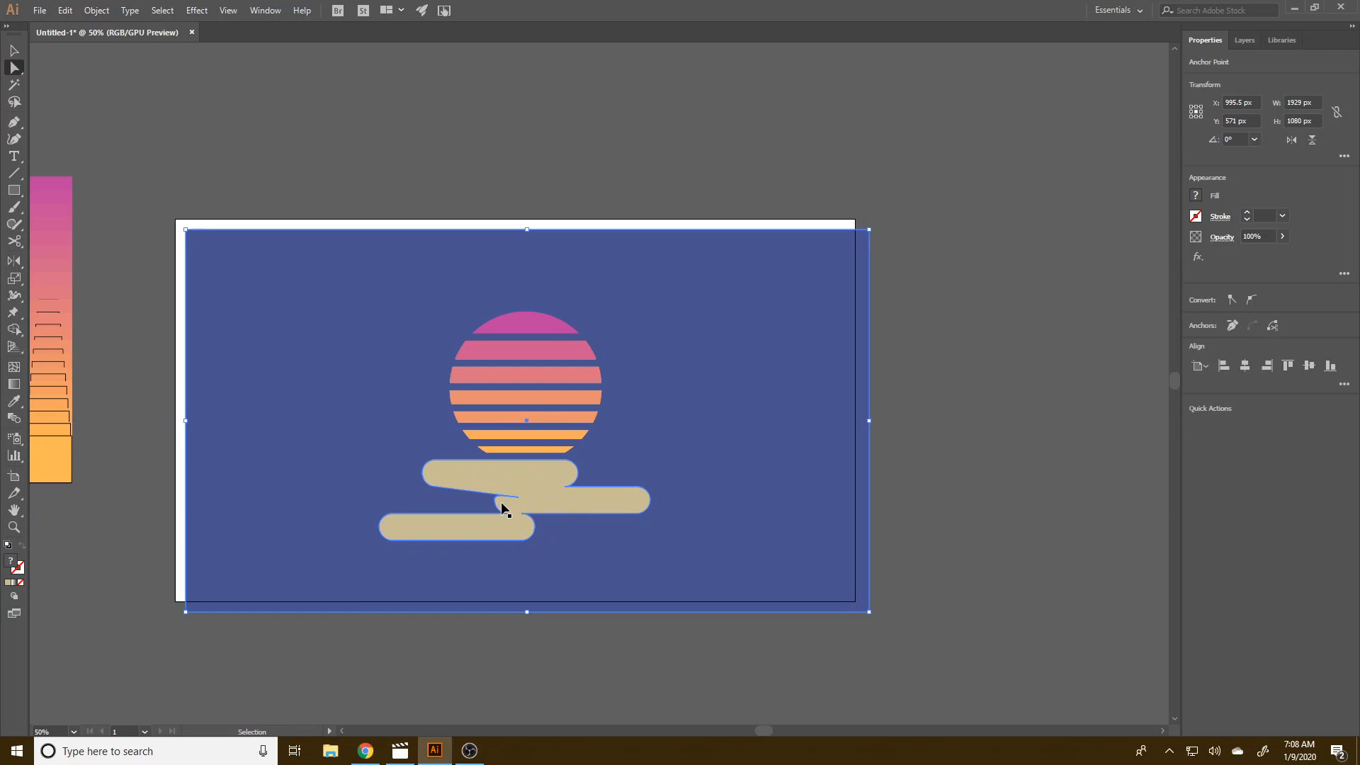
pyautogui.hotkey('ctrl', '1')
pyautogui.scroll(3, 479, 499)
pyautogui.moveTo(542, 490); pyautogui.dragTo(591, 519)
pyautogui.hotkey('ctrl', 'z')
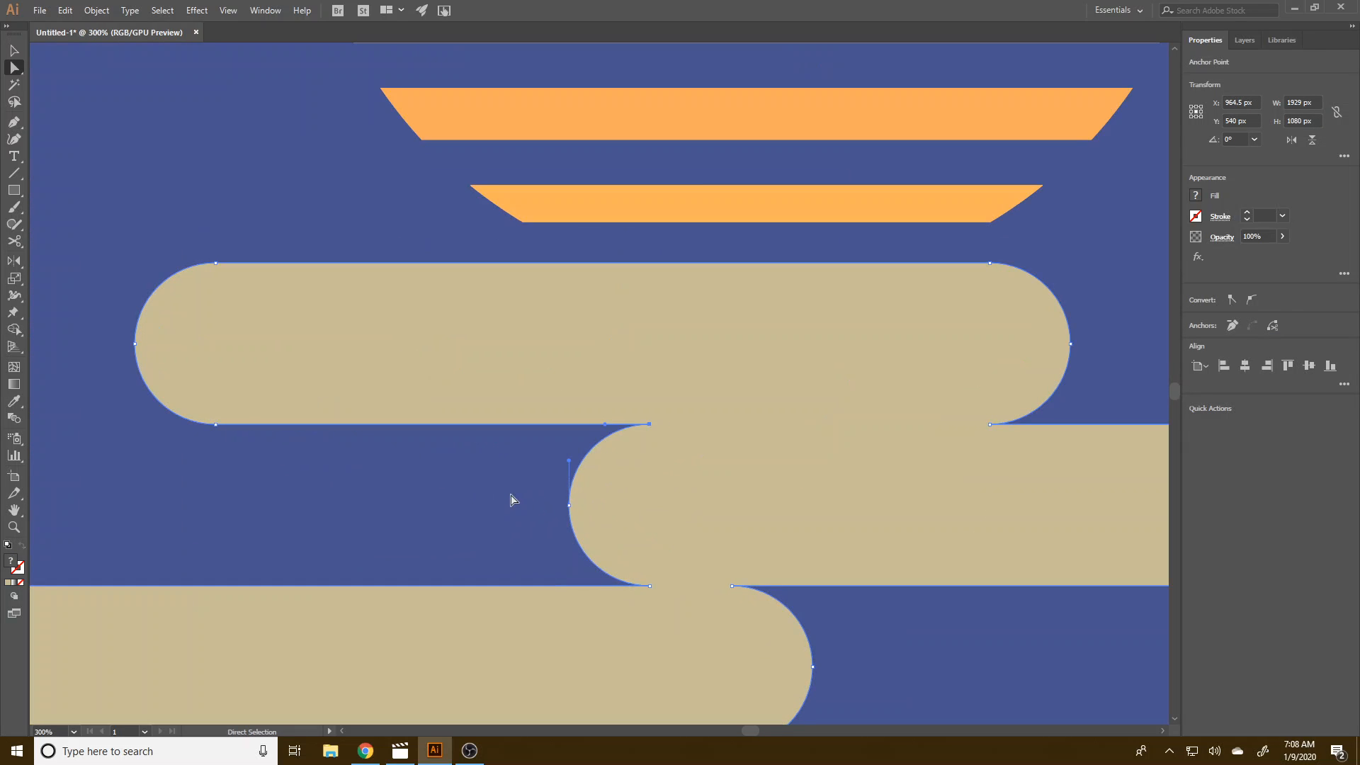
# - Select the end anchor points of the beige cloud's middle bar, shift its left rounded end outward to lengthen the bar, and deselect
pyautogui.click(570, 506)
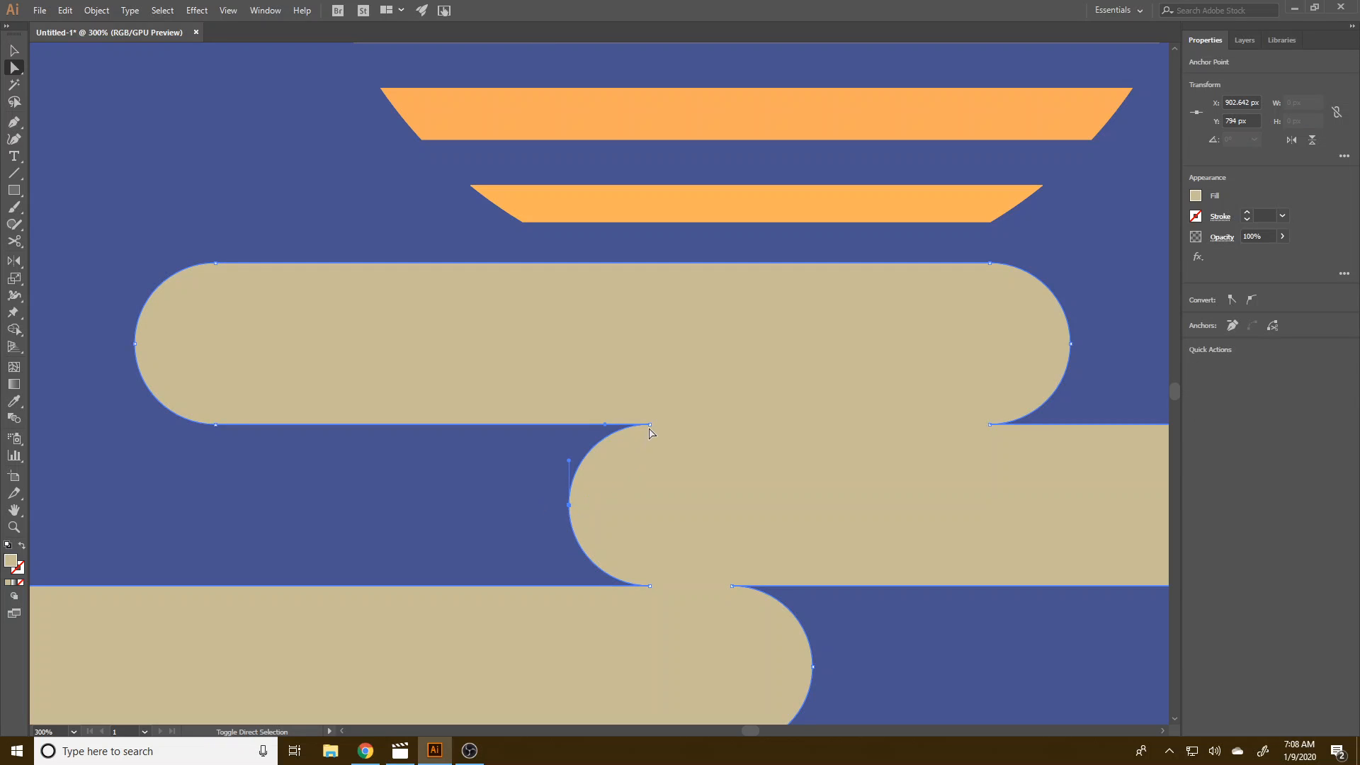
pyautogui.keyDown('shift'); pyautogui.click(650, 425); pyautogui.keyUp('shift')
pyautogui.keyDown('shift'); pyautogui.click(650, 585); pyautogui.keyUp('shift')
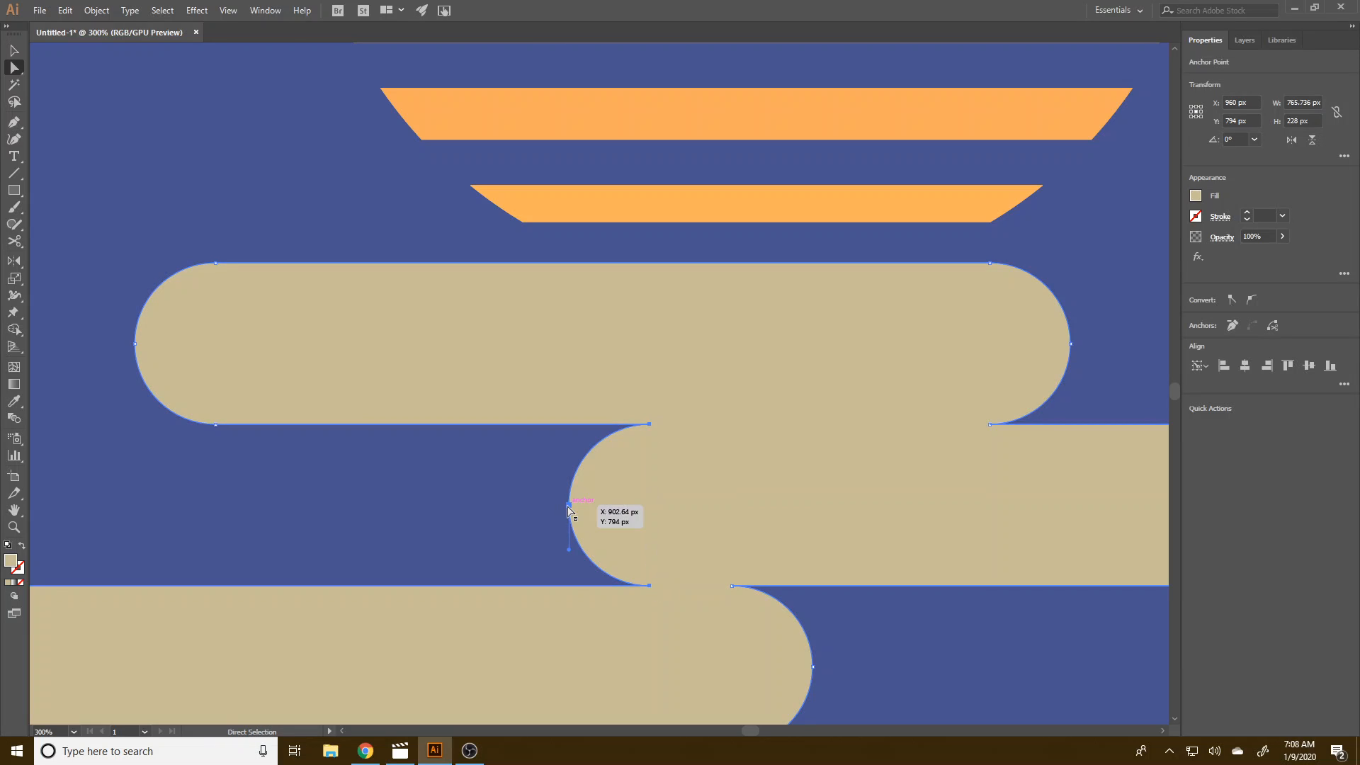
pyautogui.moveTo(569, 505); pyautogui.dragTo(486, 505)
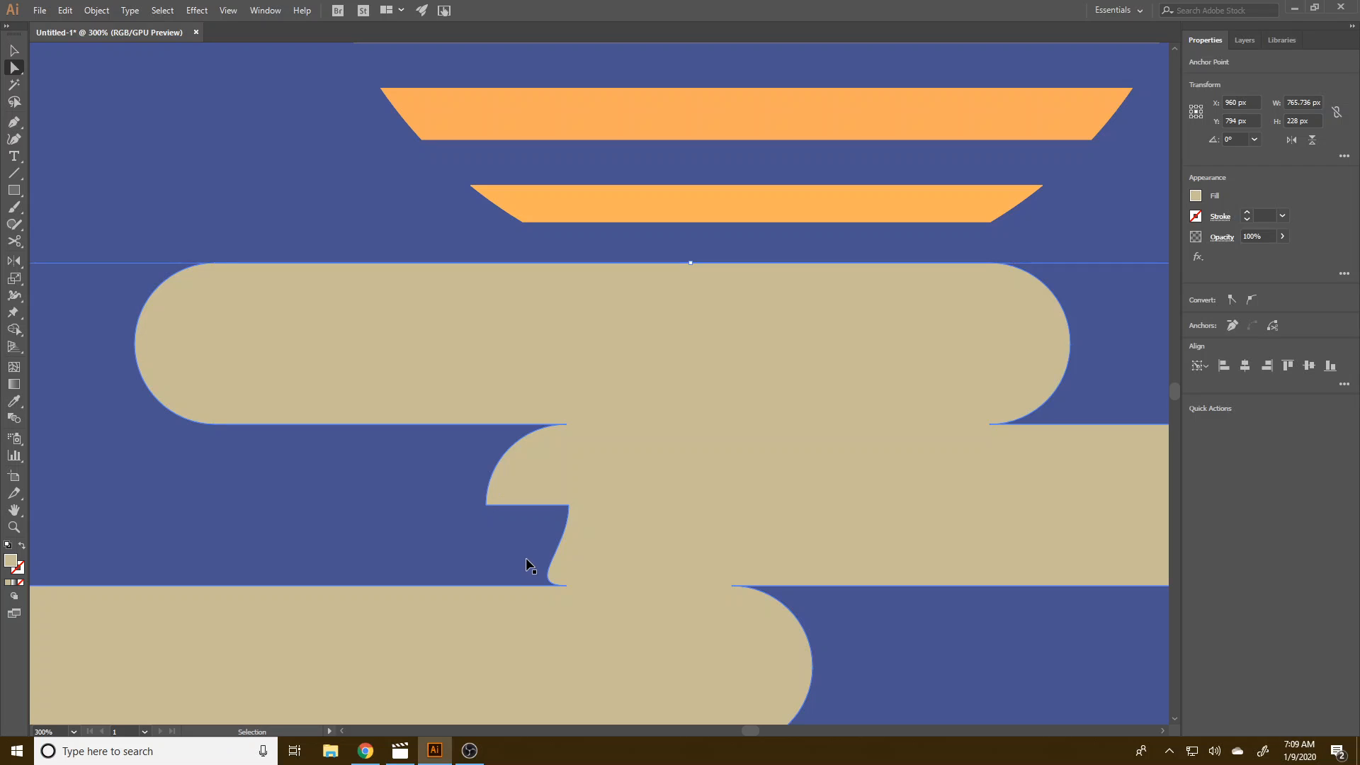
pyautogui.moveTo(569, 506); pyautogui.dragTo(487, 507)
pyautogui.click(449, 510)
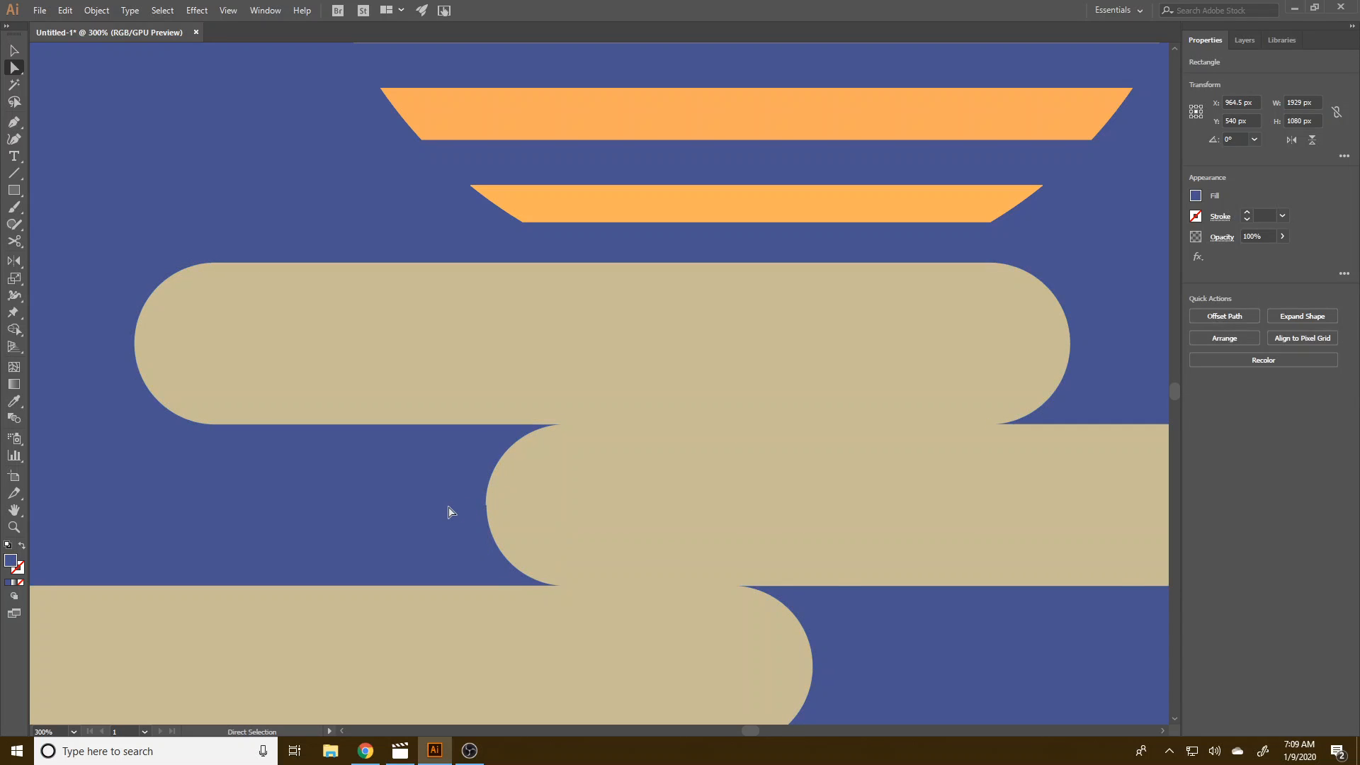
pyautogui.scroll(-6, 449, 510)
pyautogui.click(560, 635)
pyautogui.scroll(1, 418, 586)
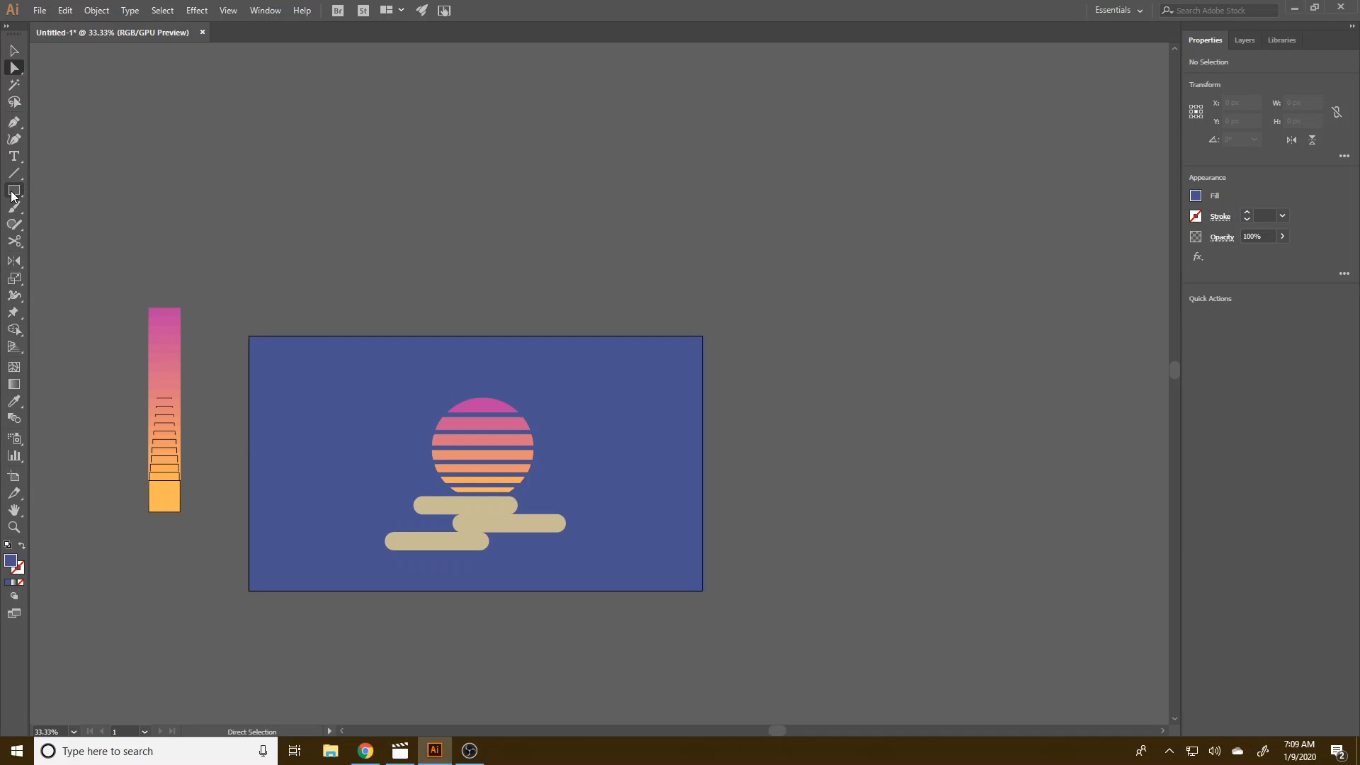
# - Draw a circle about 273 px in diameter above the artboard and fill it light gray, with 2% saturation and 80% brightness
pyautogui.moveTo(12, 196); pyautogui.dragTo(71, 220)
pyautogui.moveTo(285, 196); pyautogui.dragTo(350, 259)
pyautogui.click(14, 50)
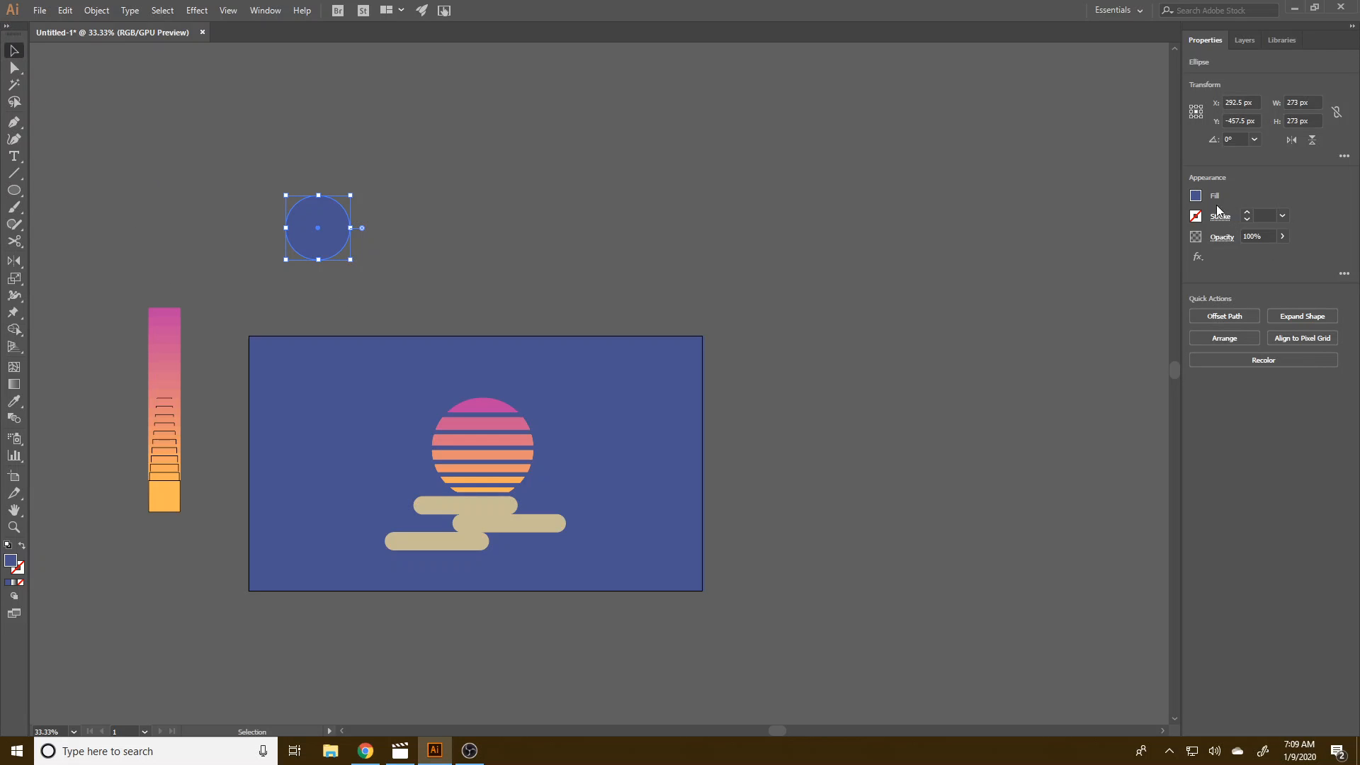
pyautogui.click(1196, 196)
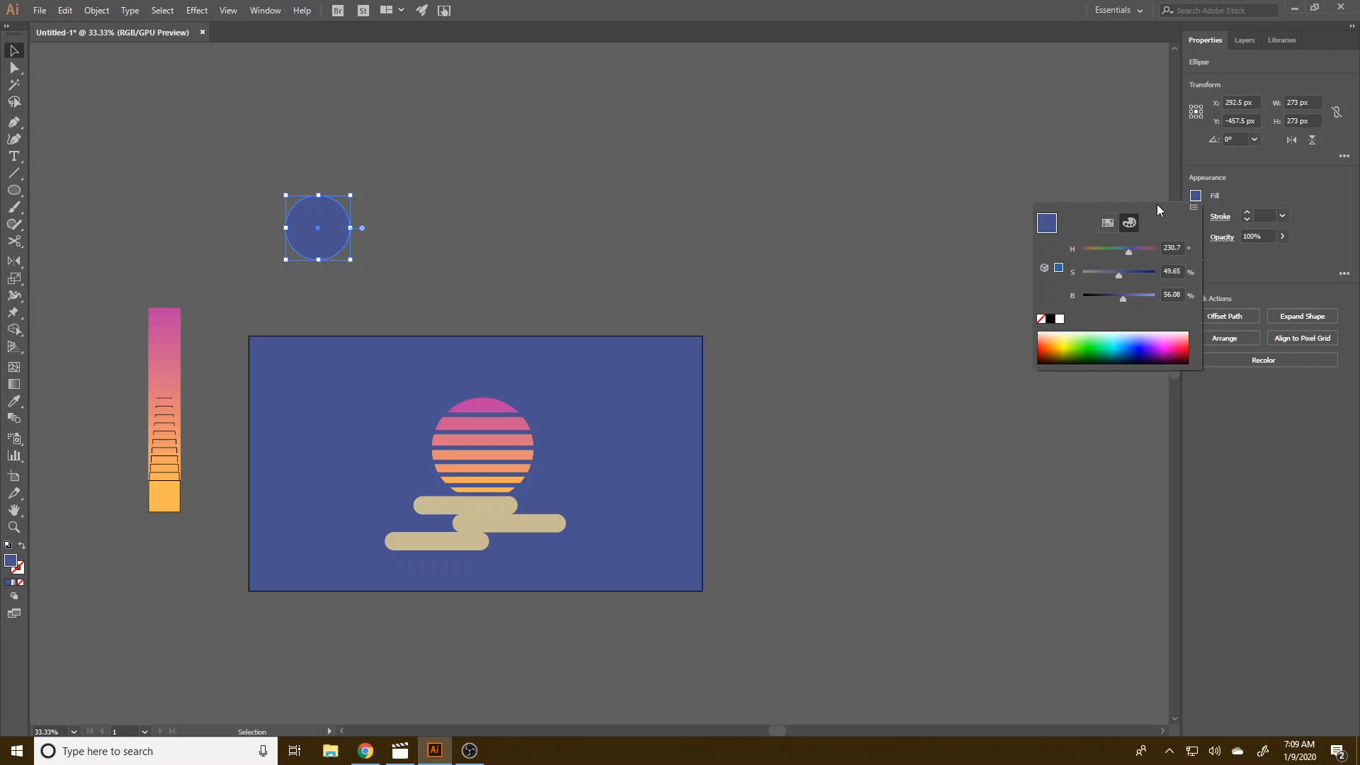
pyautogui.click(1082, 273)
pyautogui.click(1141, 295)
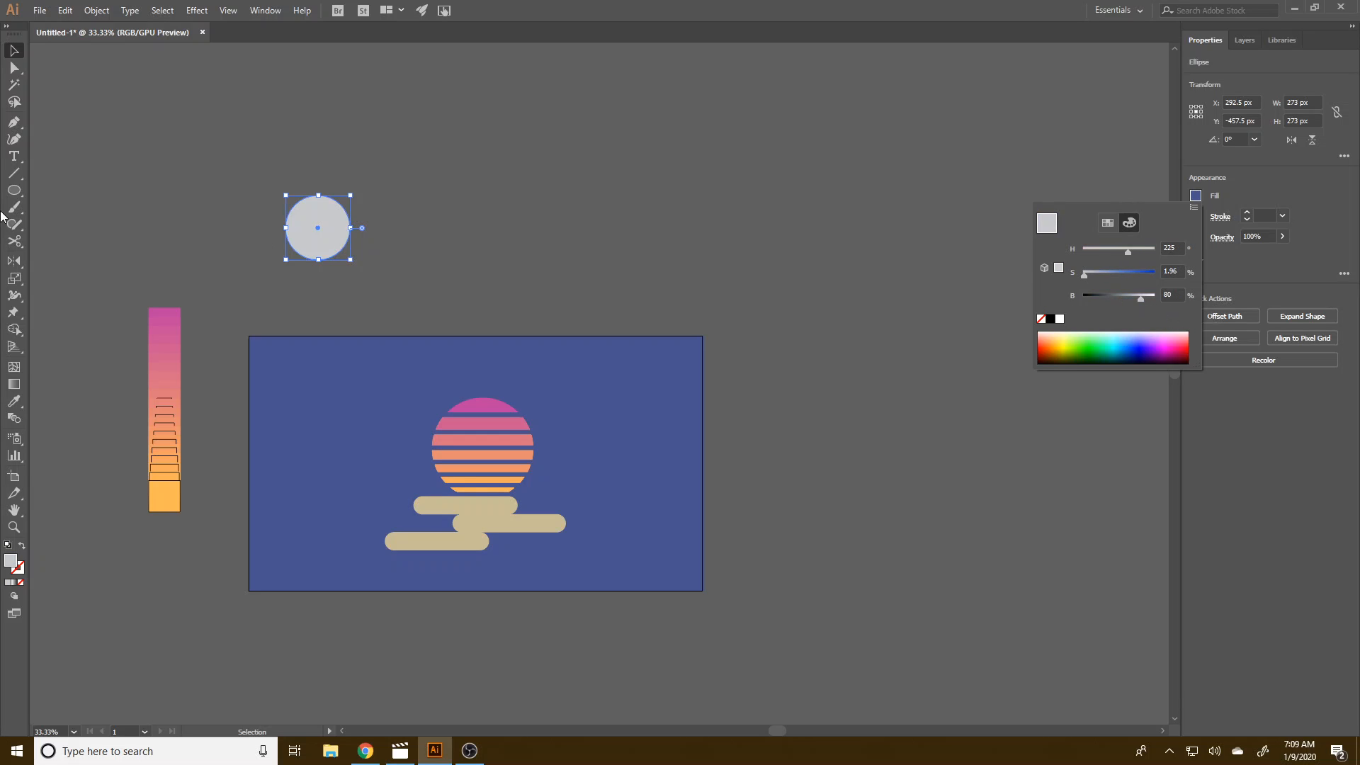
pyautogui.click(11, 52)
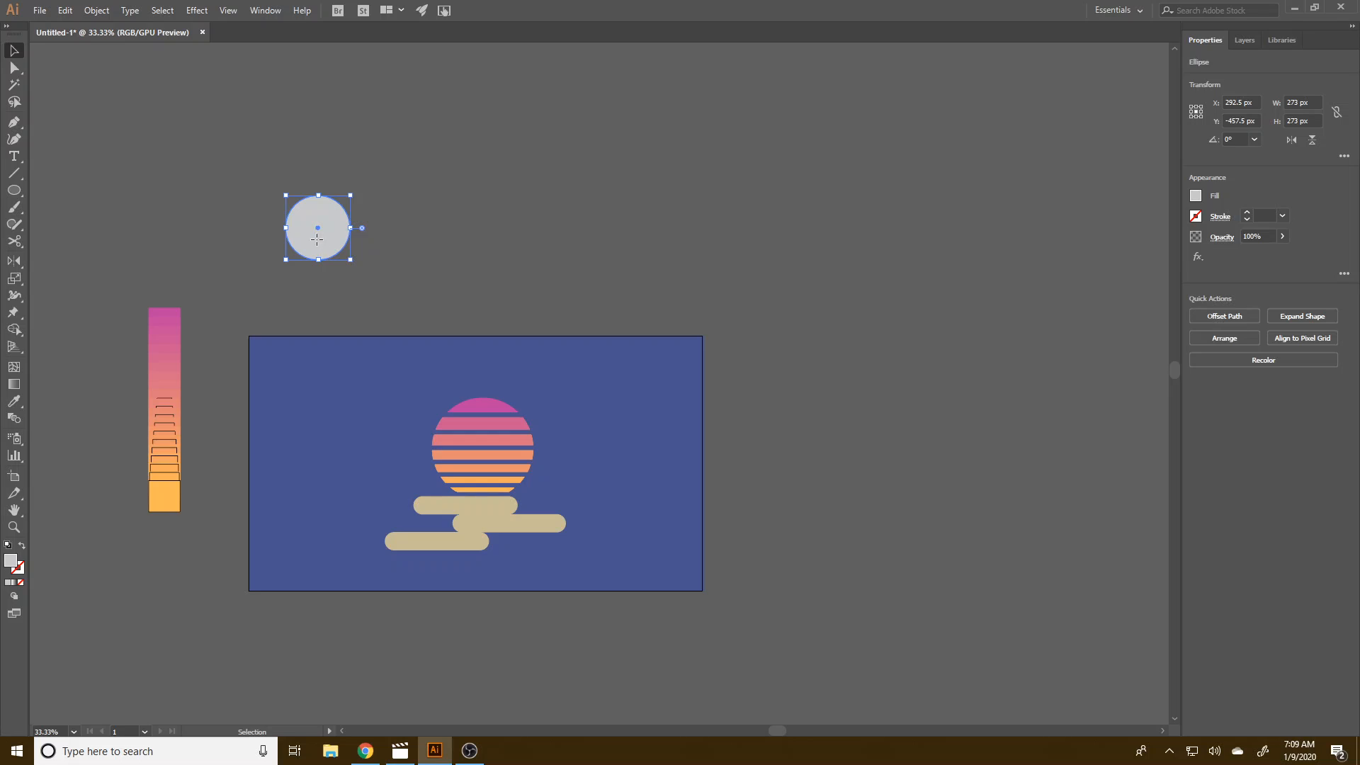
# - Place a copy of the gray circle to its right, shrink it to about half size, and blend the two circles
pyautogui.moveTo(316, 239); pyautogui.dragTo(669, 240)
pyautogui.moveTo(637, 196); pyautogui.dragTo(671, 221)
pyautogui.moveTo(800, 310); pyautogui.dragTo(304, 205)
pyautogui.click(97, 10)
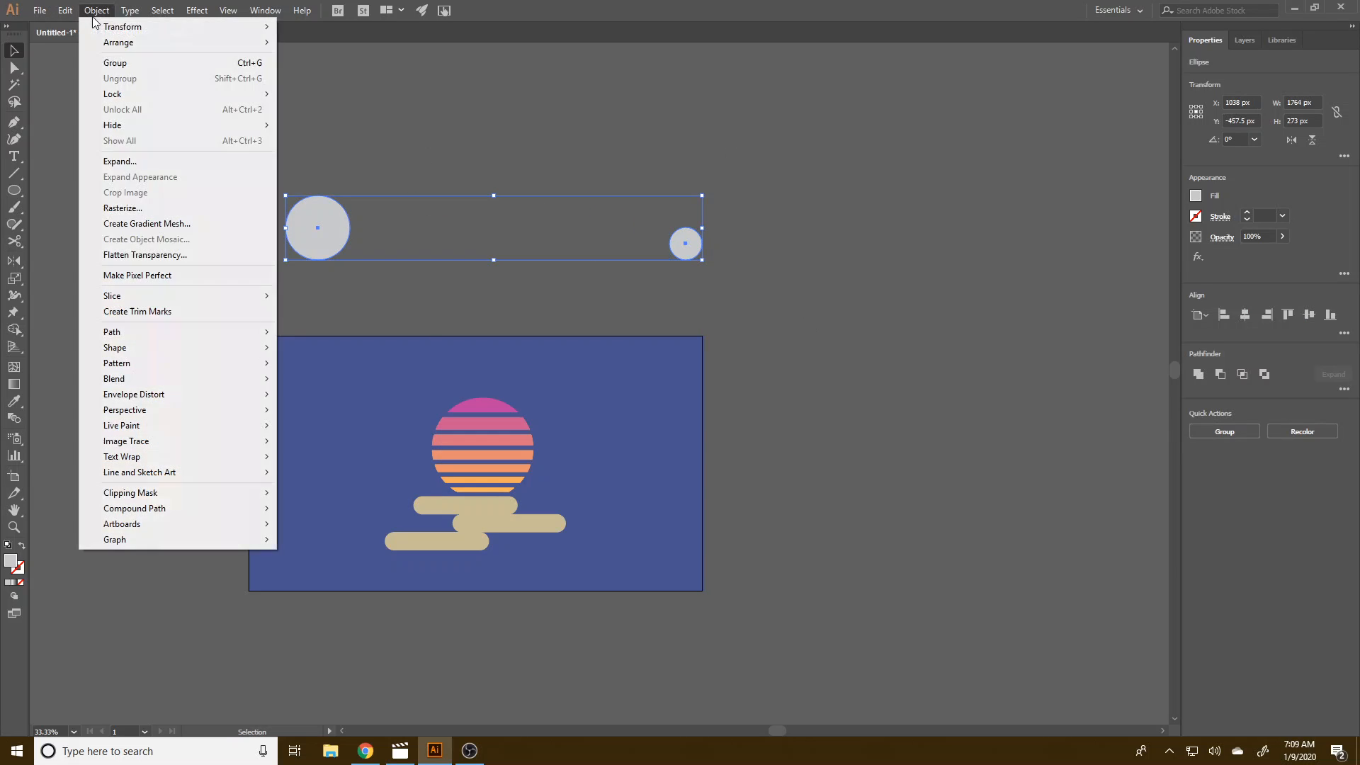
pyautogui.moveTo(151, 379)
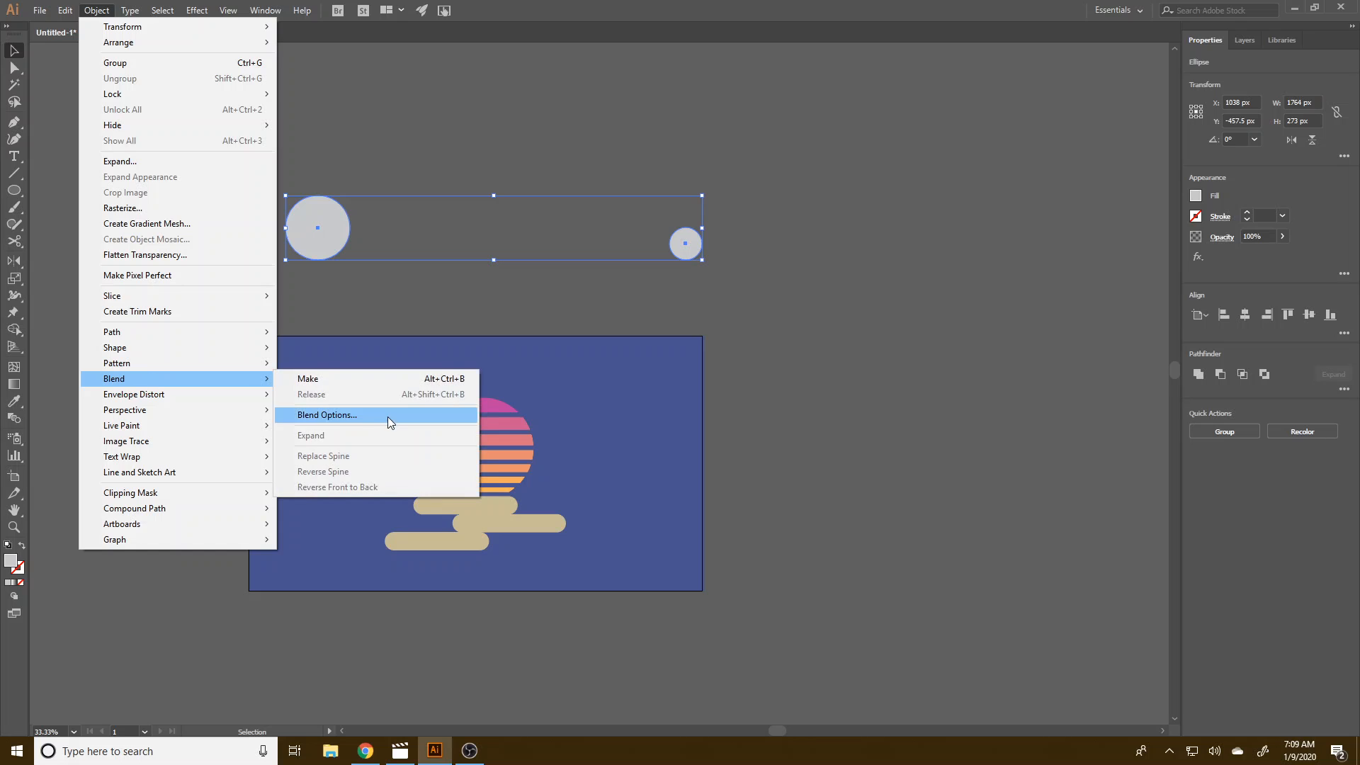
pyautogui.click(348, 383)
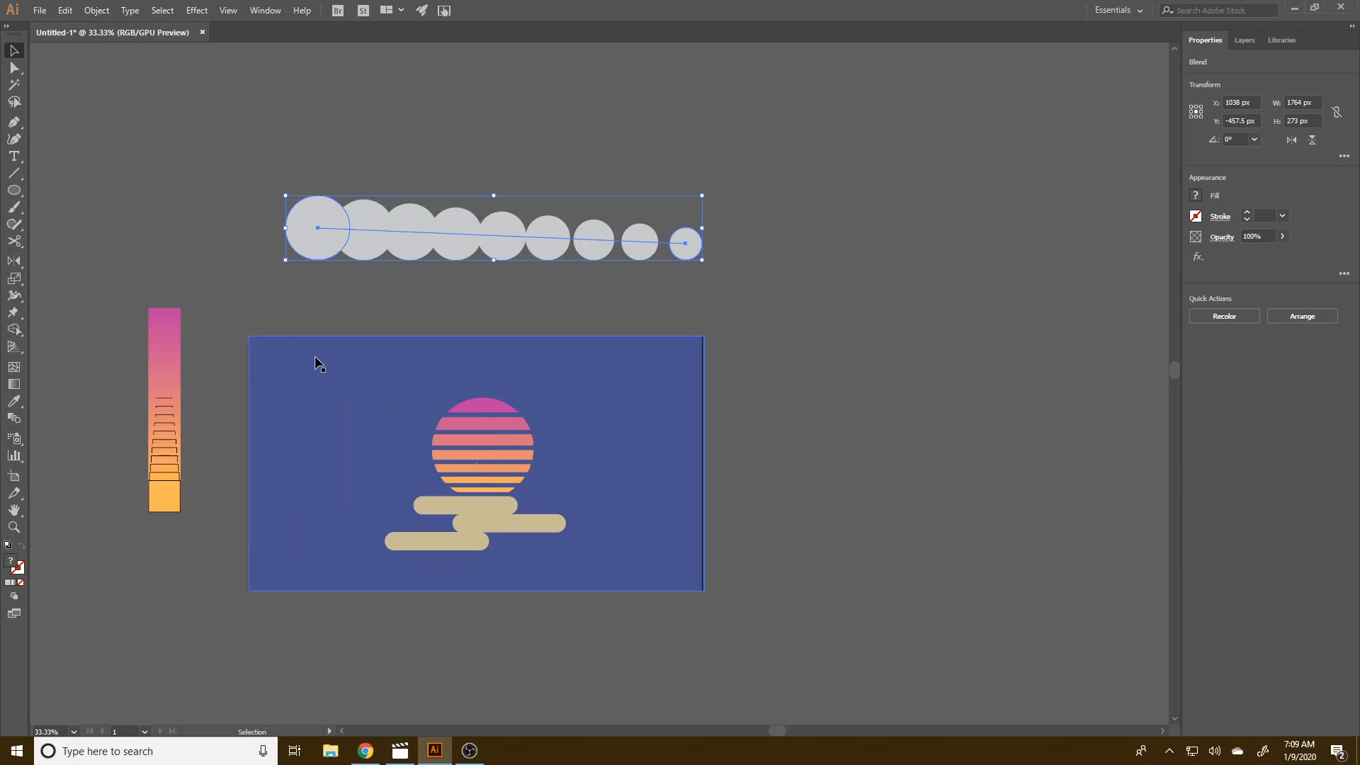
# - Set the circle blend's spacing to Specified Steps with 3 steps, and deselect it
pyautogui.click(88, 14)
pyautogui.moveTo(170, 377)
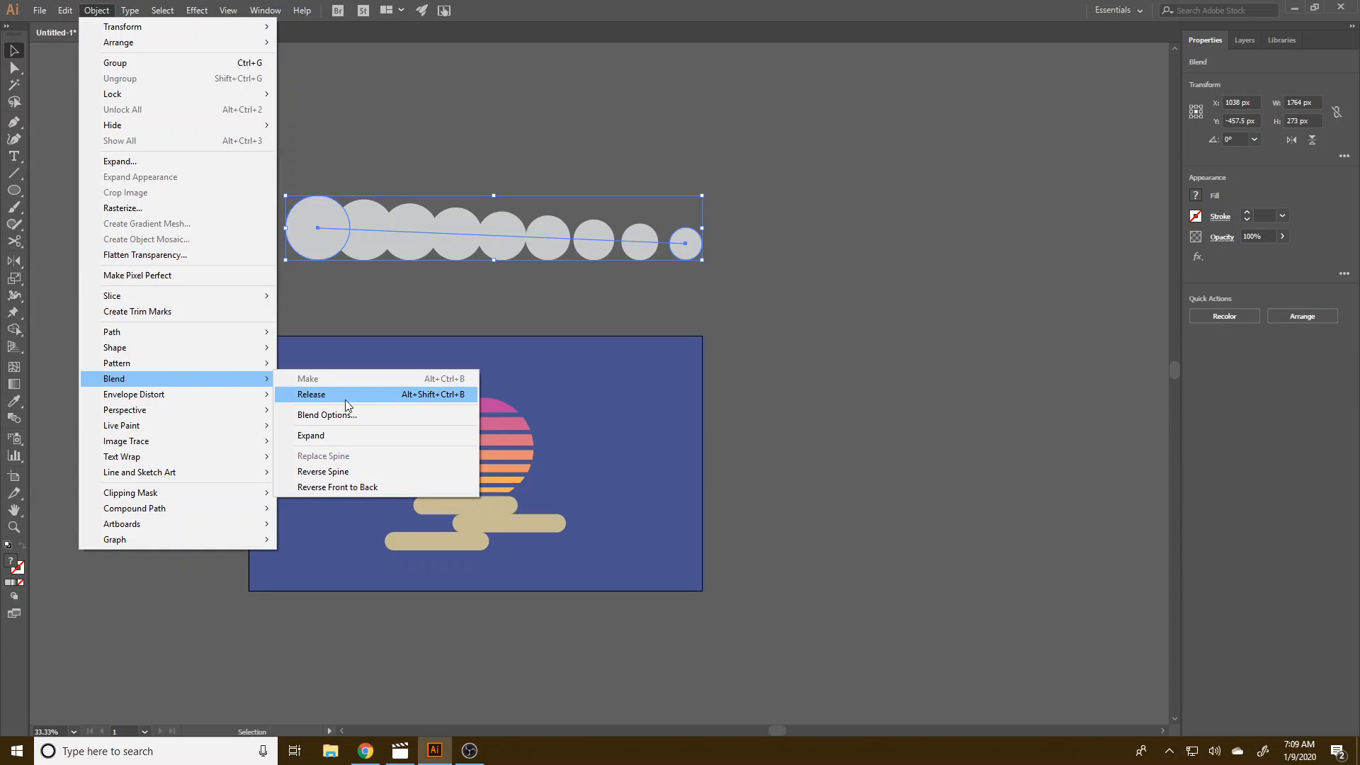
pyautogui.click(354, 415)
pyautogui.click(112, 45)
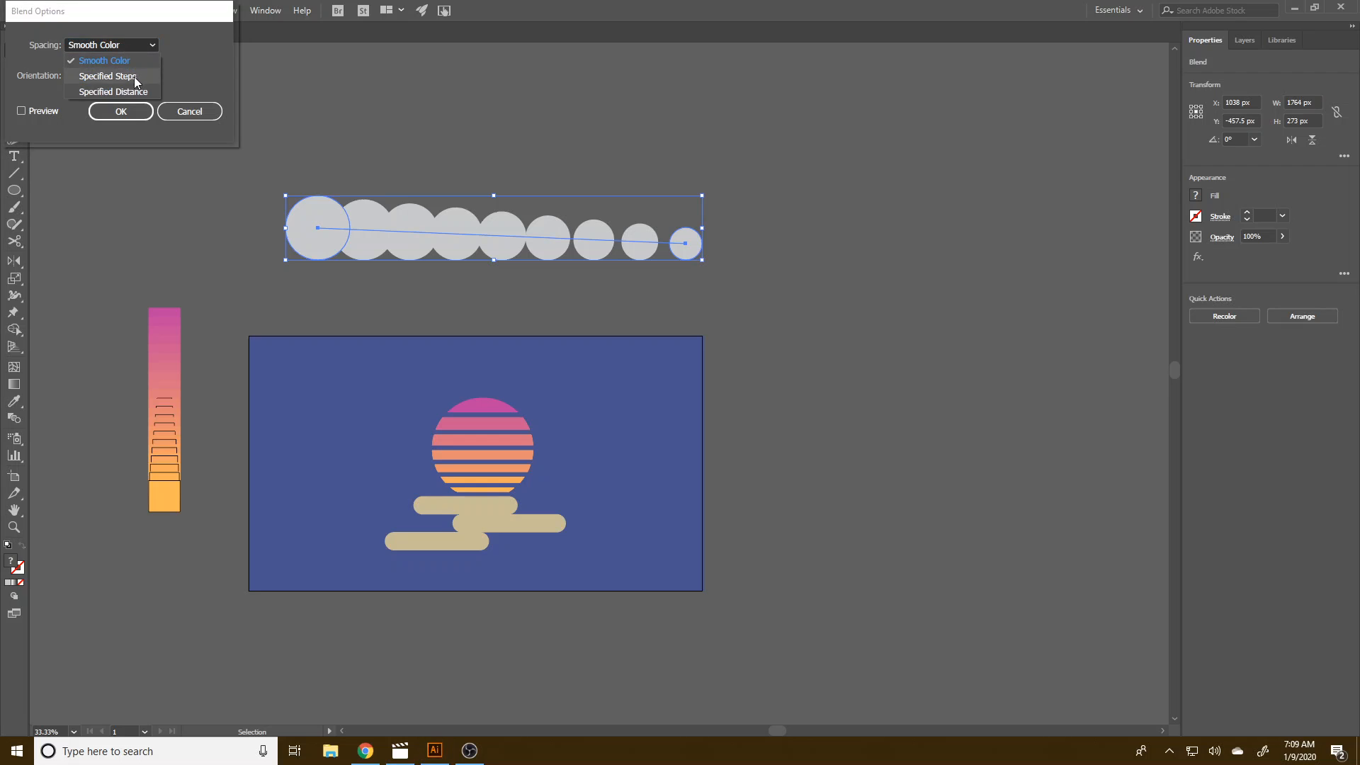
pyautogui.click(134, 77)
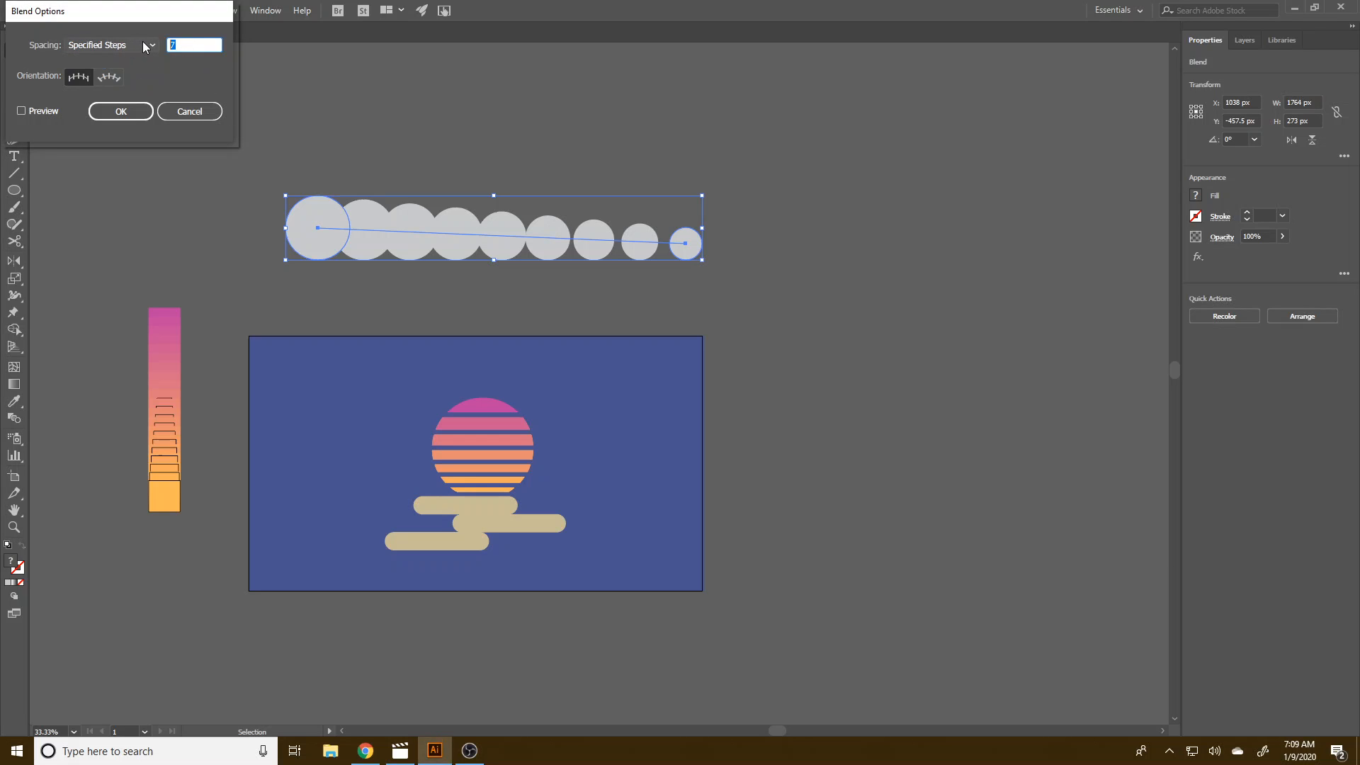
pyautogui.write('3')
pyautogui.click(120, 111)
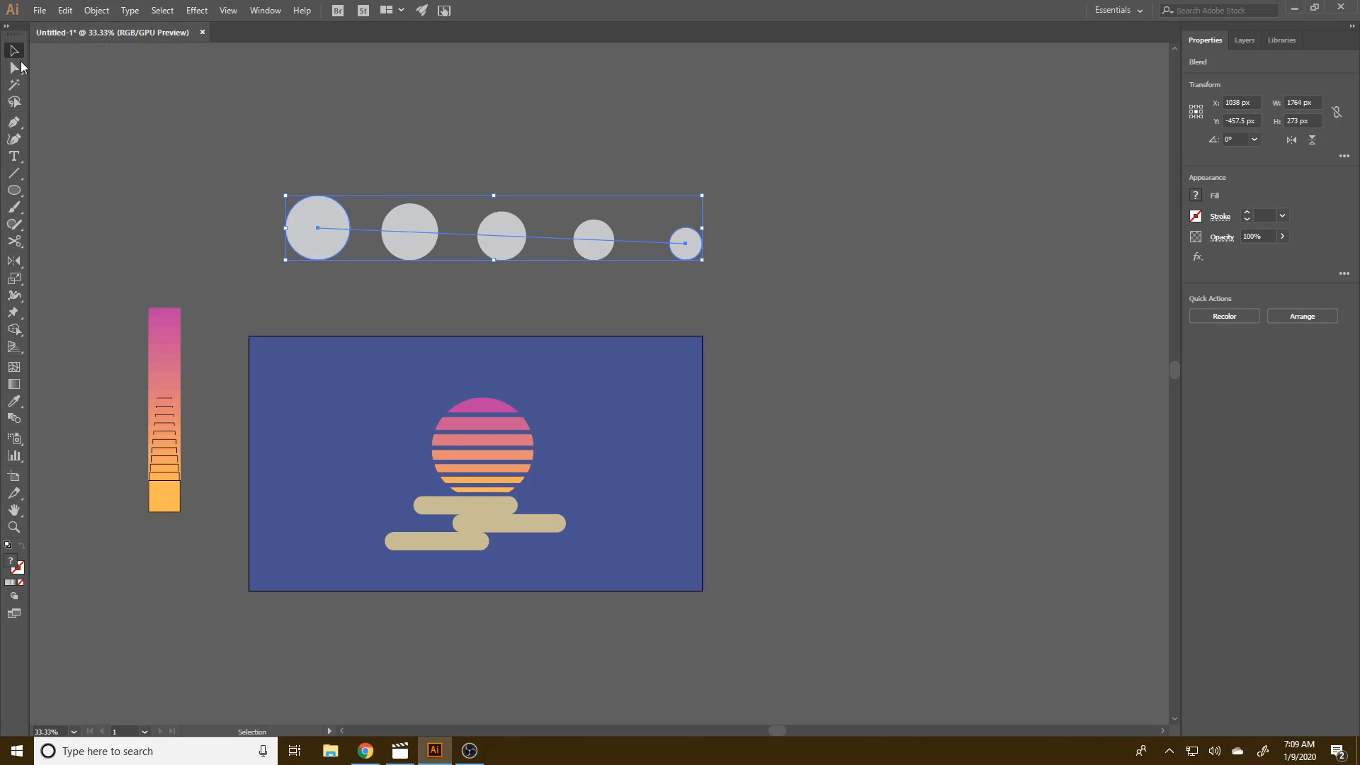
pyautogui.click(340, 291)
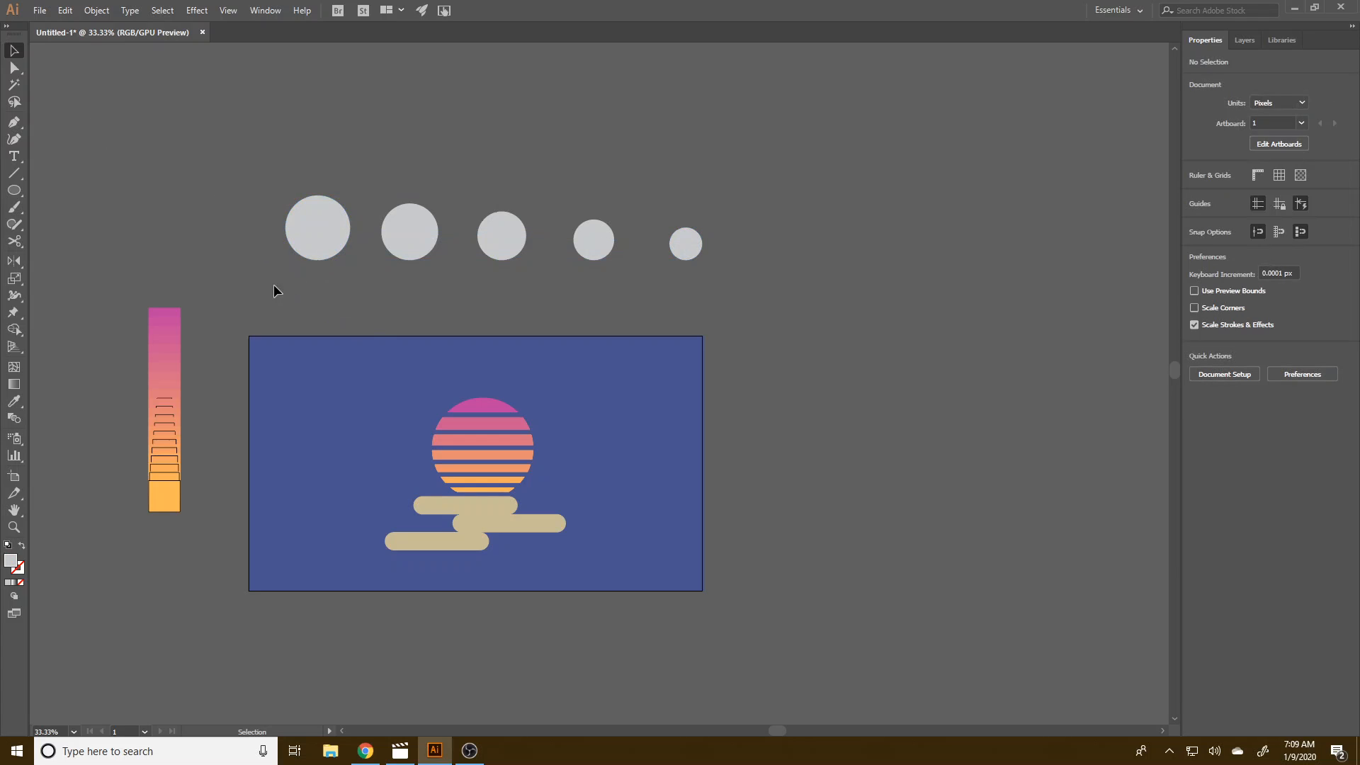
# - Draw a gray rectangle about 569 × 143 px below the row of circles, with fully rounded ends
pyautogui.moveTo(12, 194); pyautogui.dragTo(56, 186)
pyautogui.moveTo(300, 274); pyautogui.dragTo(334, 293)
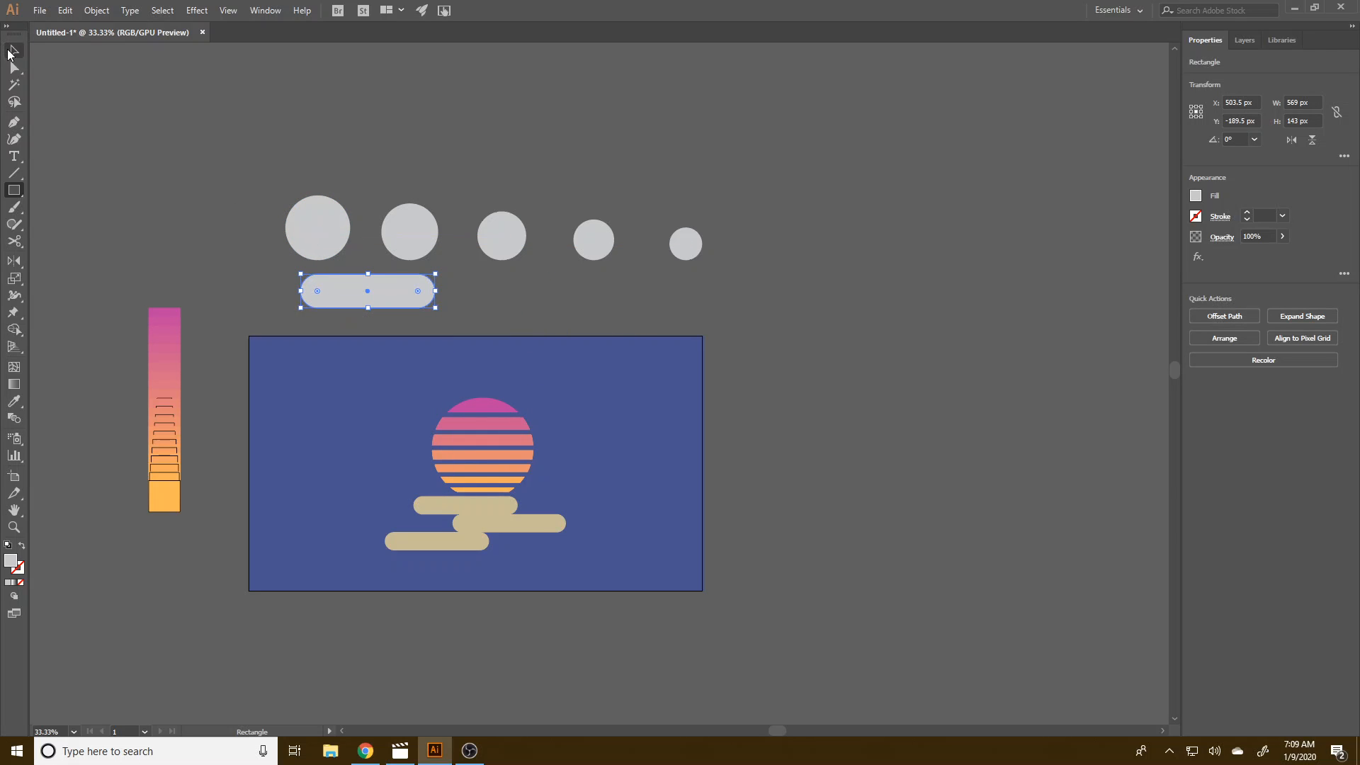
pyautogui.click(13, 51)
# - Expand the circle blend's object and fill into real shapes
pyautogui.click(312, 212)
pyautogui.click(97, 10)
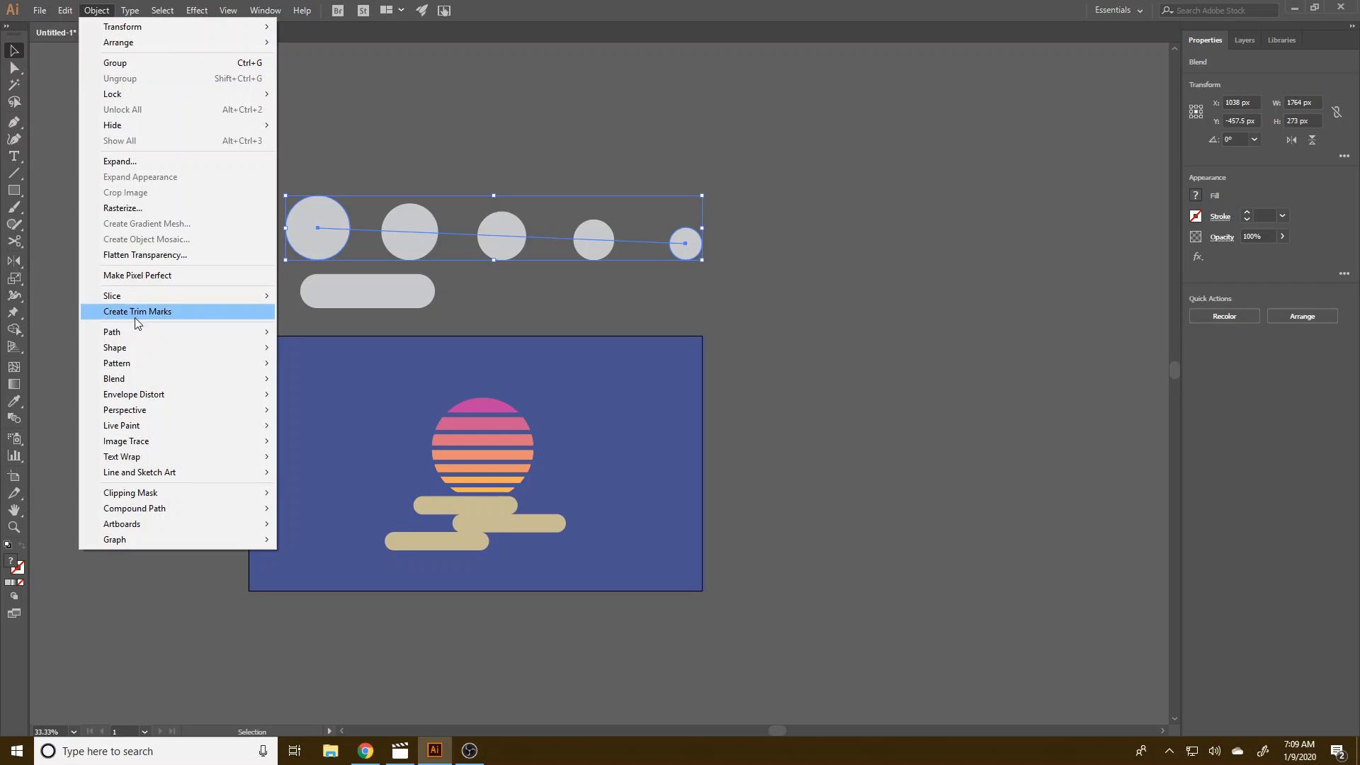
pyautogui.click(186, 161)
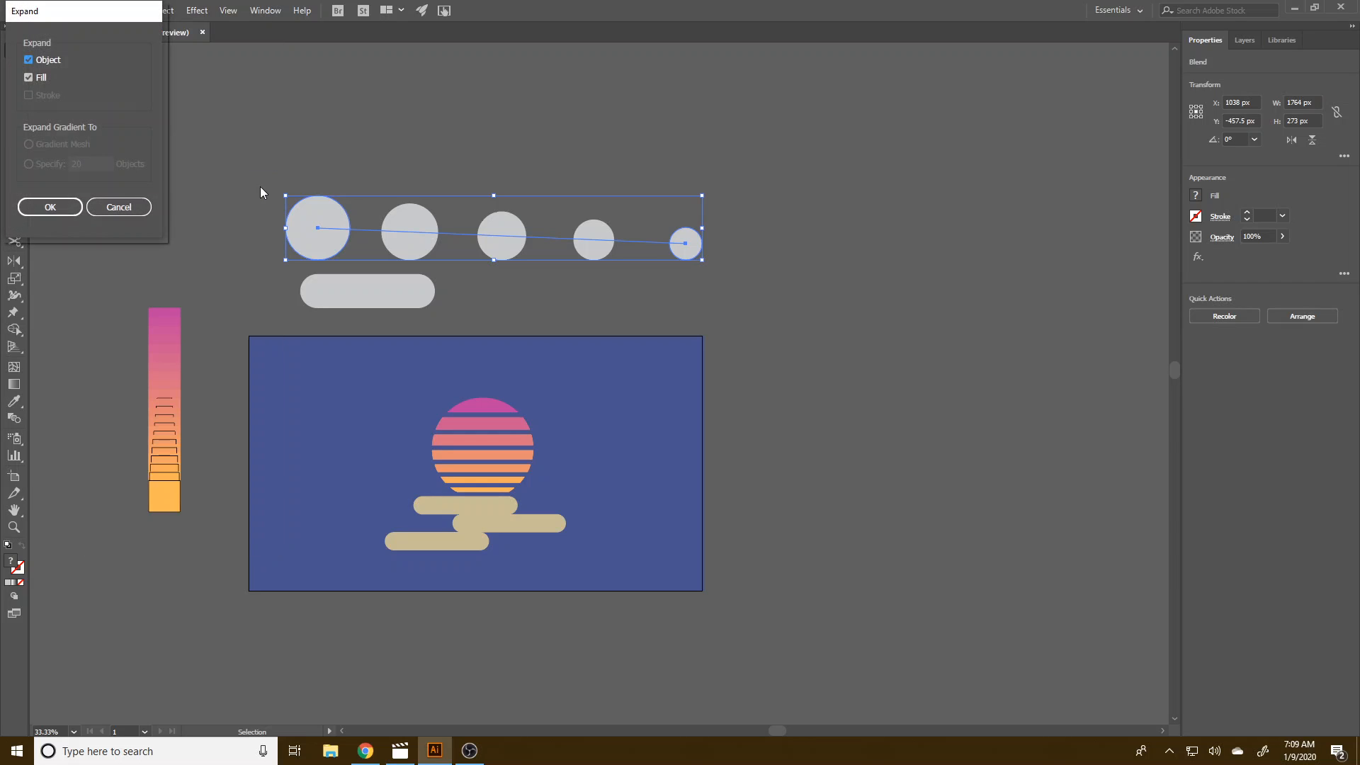
pyautogui.click(57, 214)
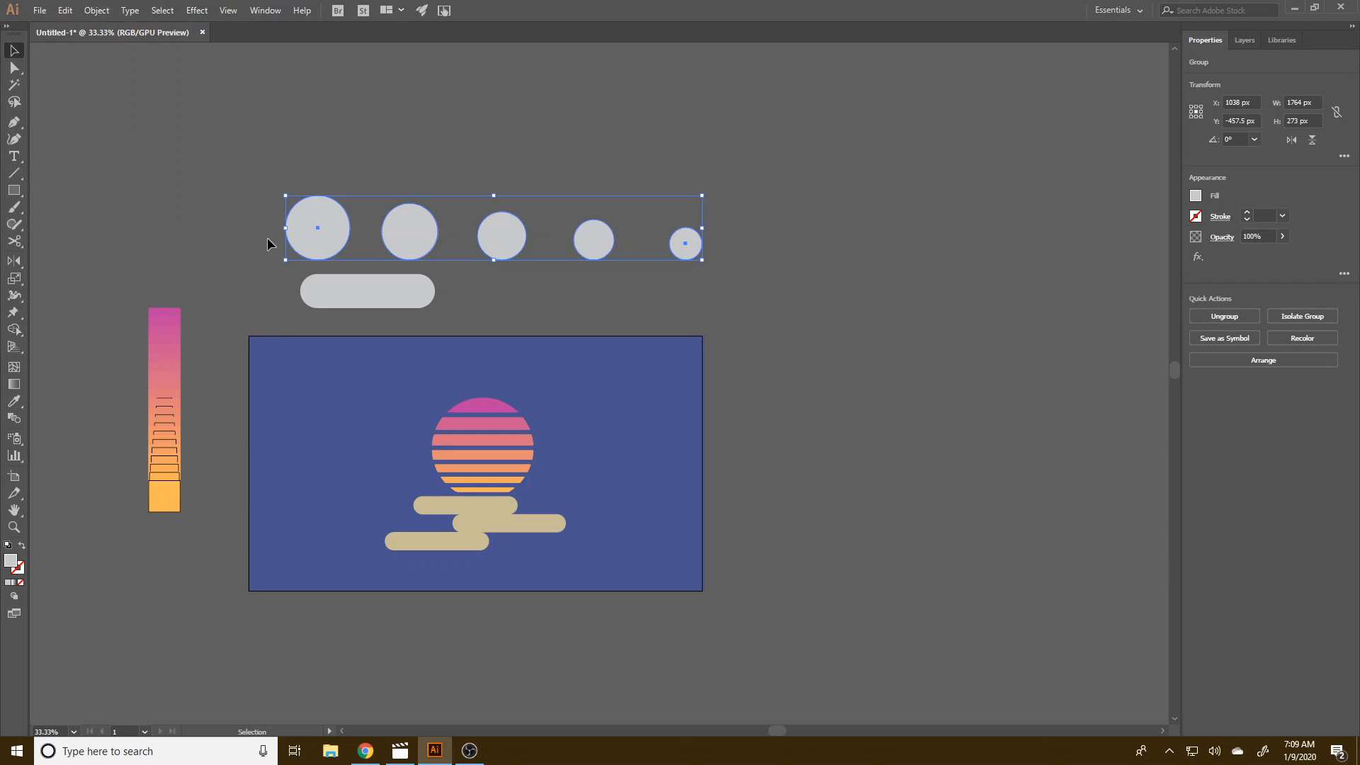
# - Position the gray rounded bar above the artboard's upper-left corner and place a copy of it beyond the artboard's right edge
pyautogui.click(240, 289)
pyautogui.moveTo(376, 306); pyautogui.dragTo(990, 354)
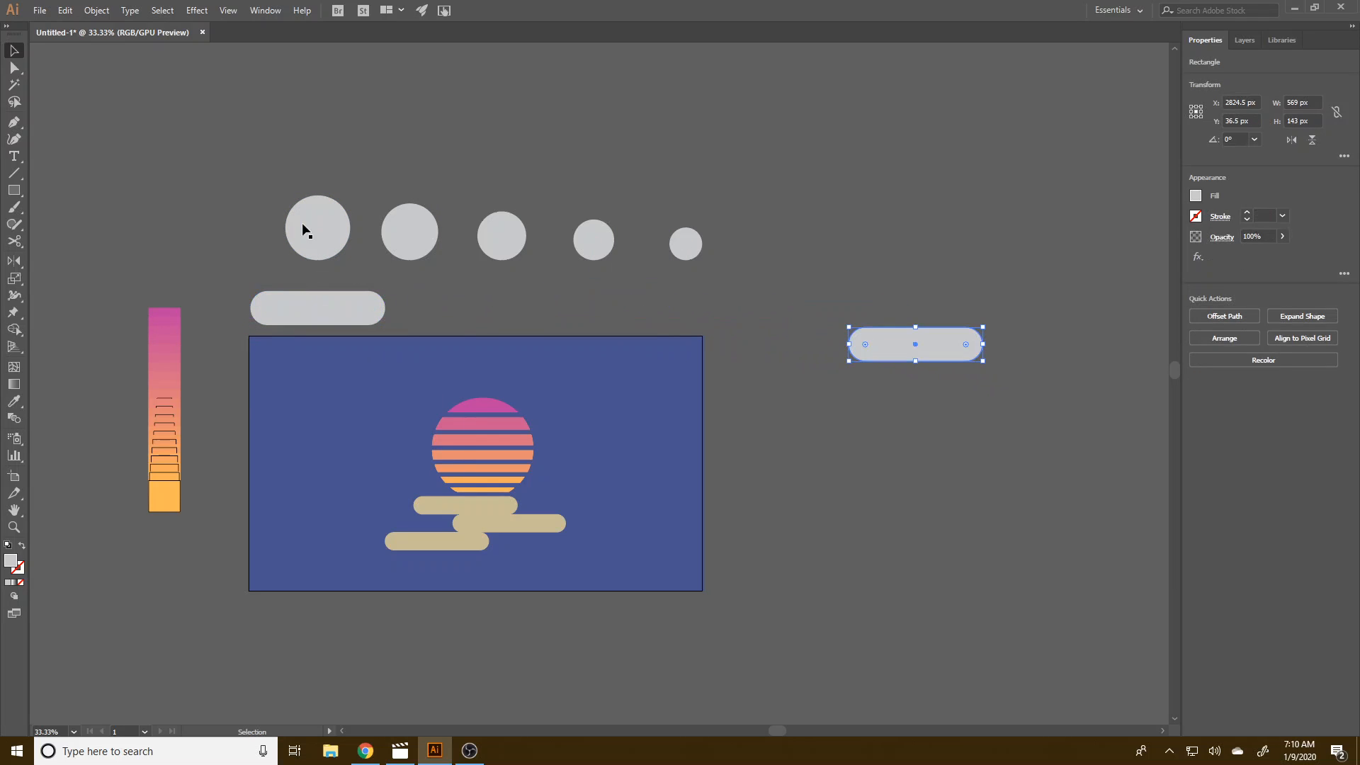
# - Ungroup the expanded circles and rest the largest one on the gray bar above the artboard
pyautogui.moveTo(321, 239); pyautogui.dragTo(306, 296)
pyautogui.click(83, 15)
pyautogui.click(117, 78)
pyautogui.click(344, 246)
# - Set the second-largest circle aside, add the fourth-largest one beside the largest on the bar, and unite them into a cloud
pyautogui.moveTo(441, 227); pyautogui.dragTo(528, 150)
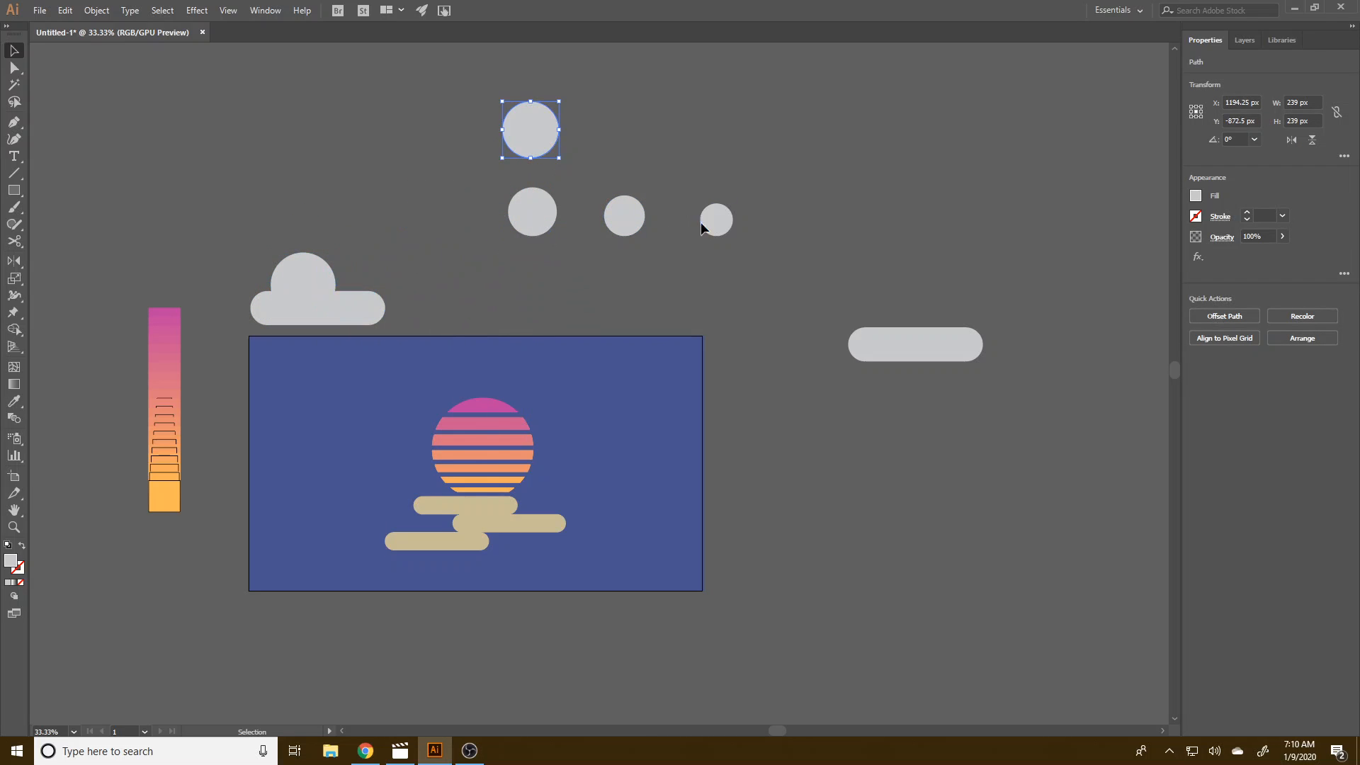
pyautogui.moveTo(699, 222); pyautogui.dragTo(301, 269)
pyautogui.click(419, 311)
pyautogui.click(1196, 374)
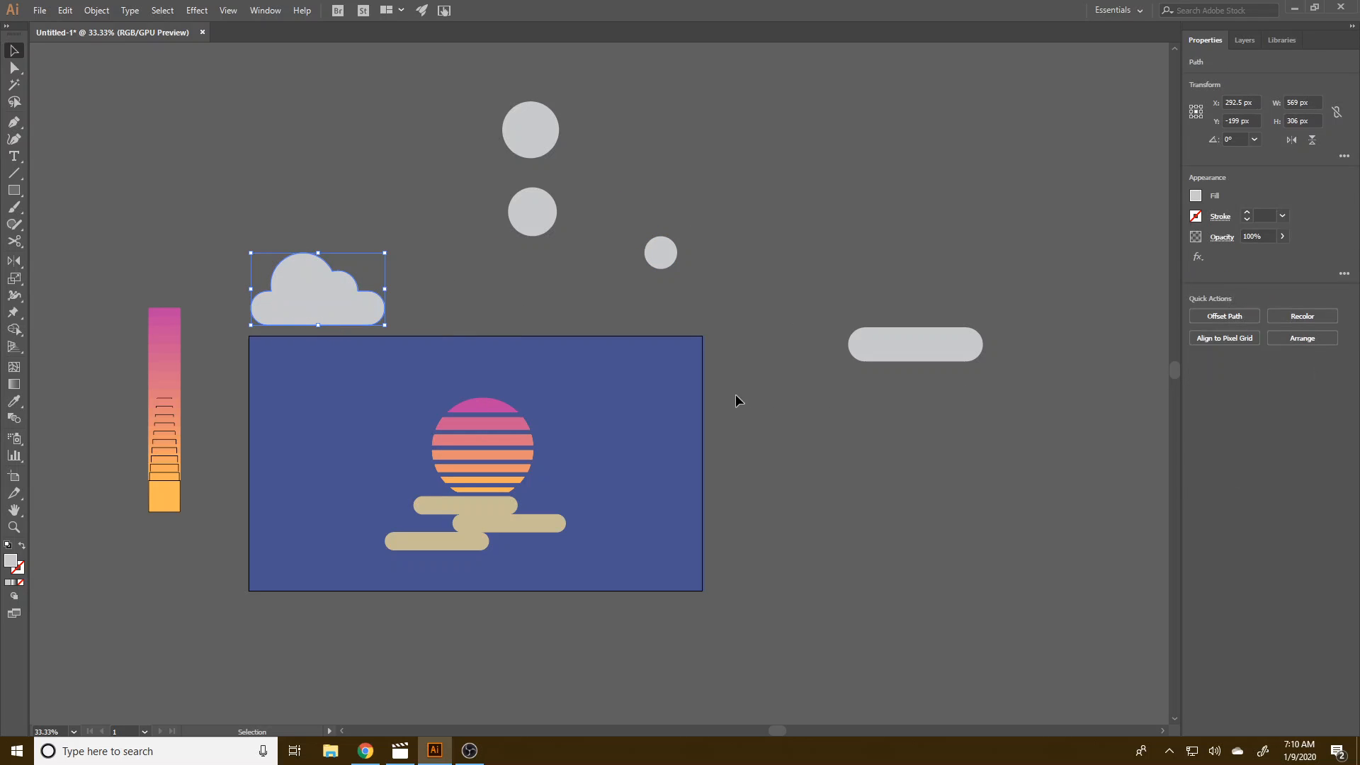
# - Place the second-largest and smallest circles on the other gray bar, unite all three shapes into a second cloud, and deselect
pyautogui.click(567, 151)
pyautogui.moveTo(644, 190); pyautogui.dragTo(910, 337)
pyautogui.moveTo(660, 262); pyautogui.dragTo(920, 335)
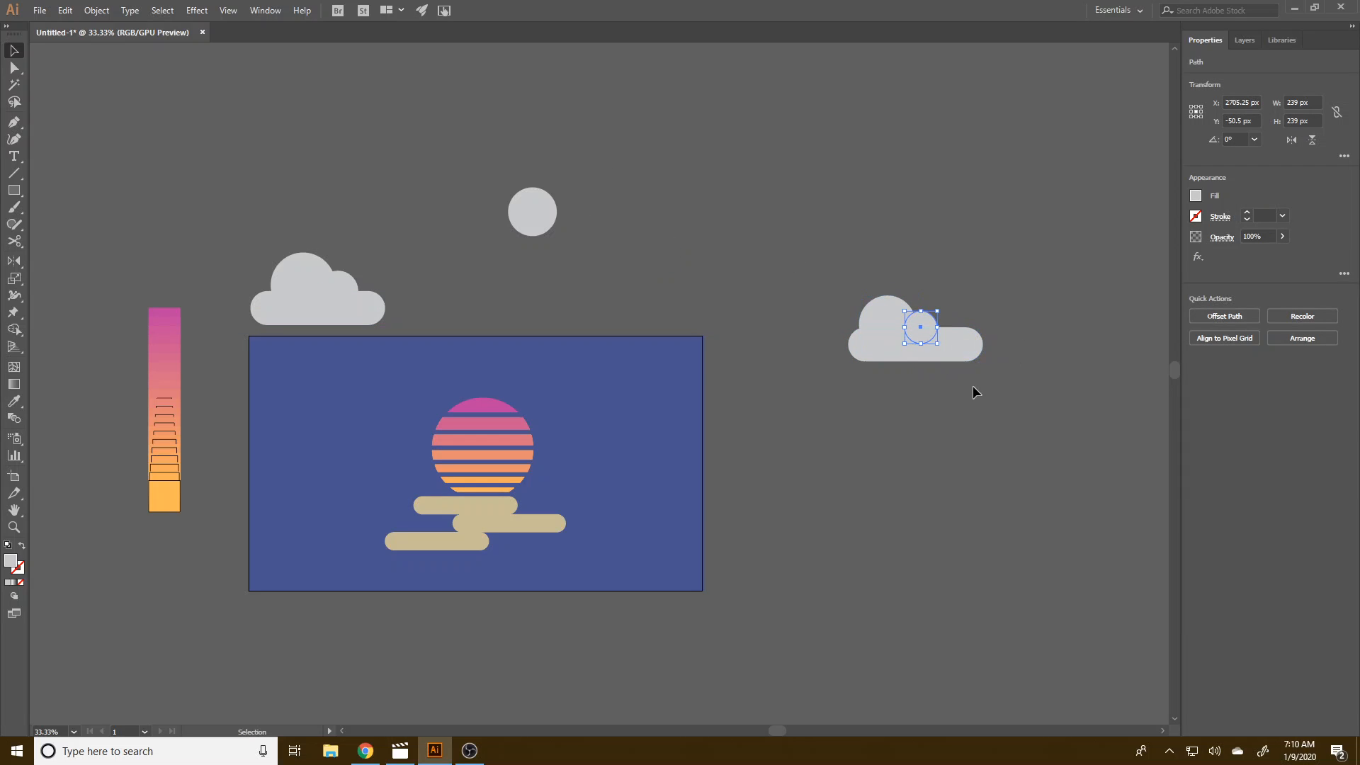
pyautogui.click(992, 382)
pyautogui.click(957, 352)
pyautogui.click(823, 359)
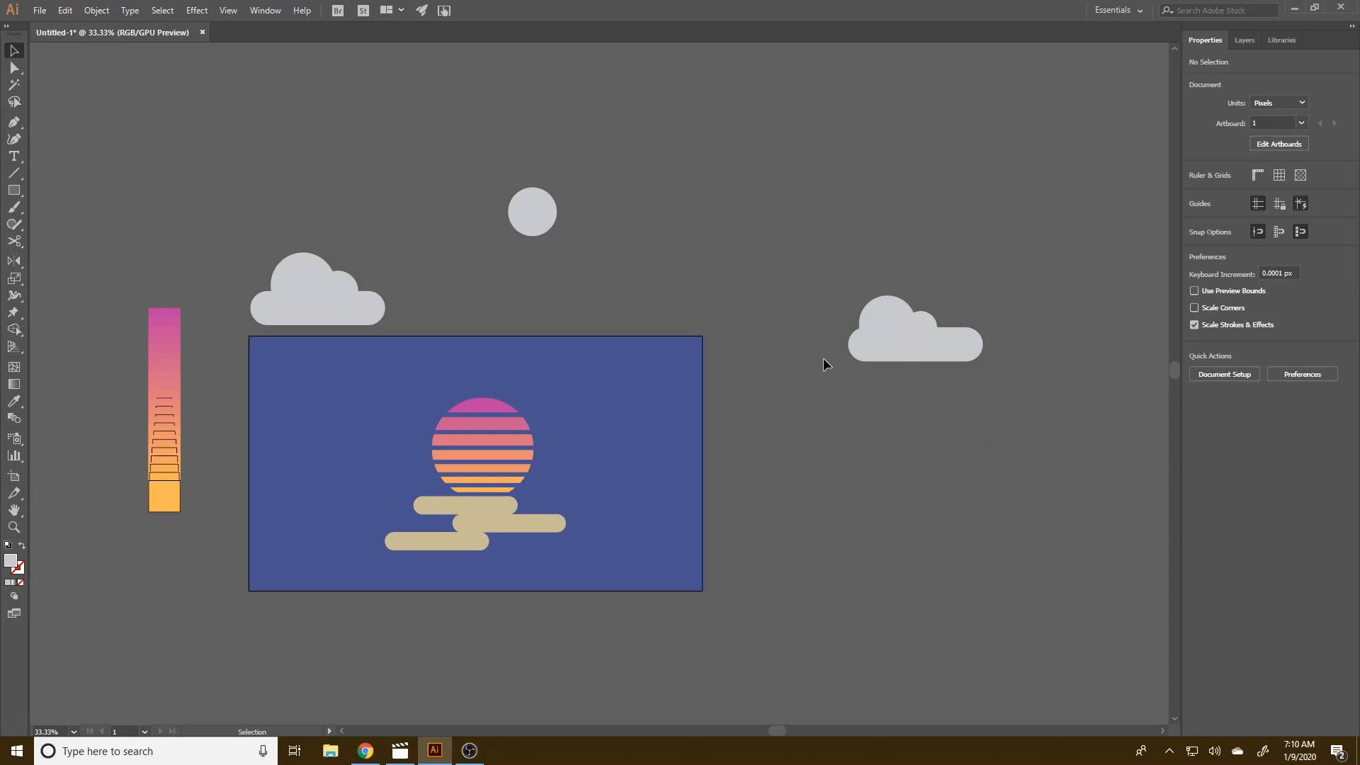
pyautogui.moveTo(955, 358); pyautogui.dragTo(957, 360)
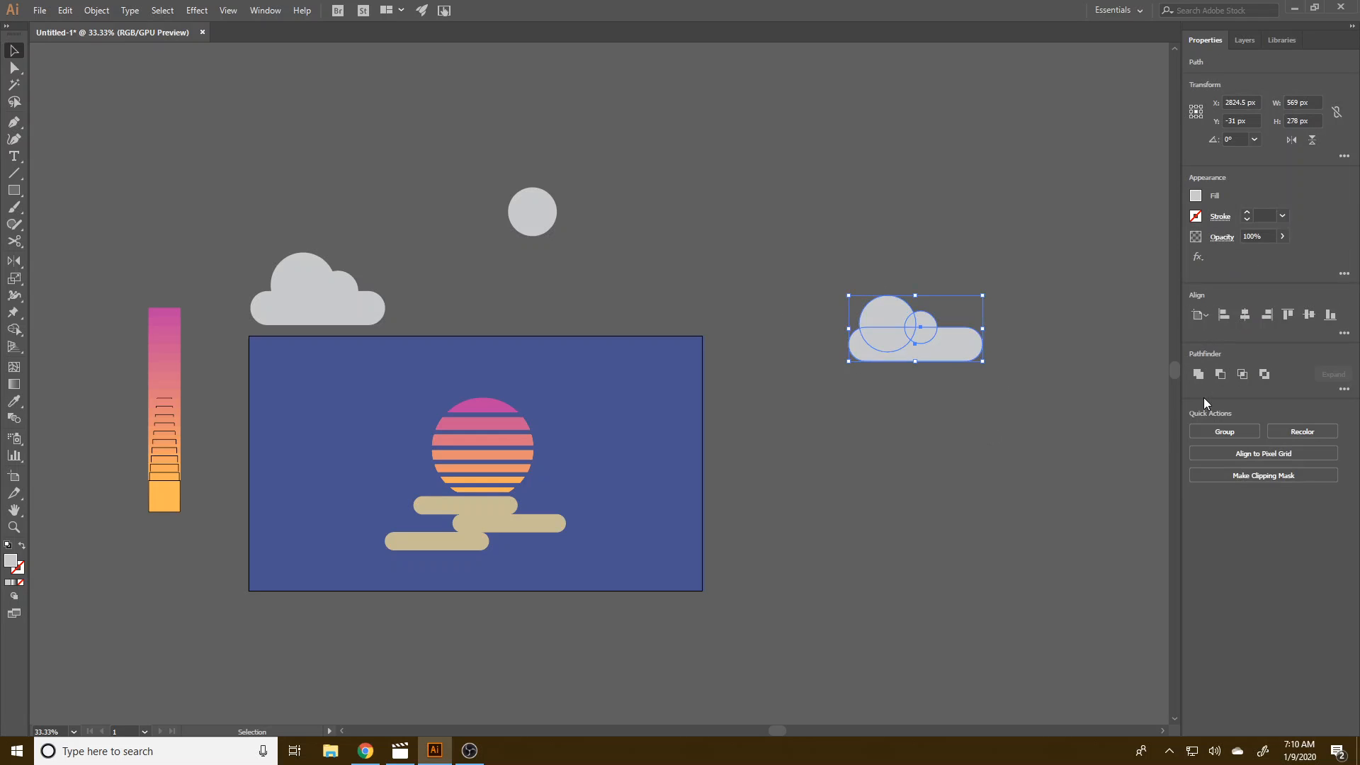
pyautogui.click(1197, 375)
pyautogui.click(743, 394)
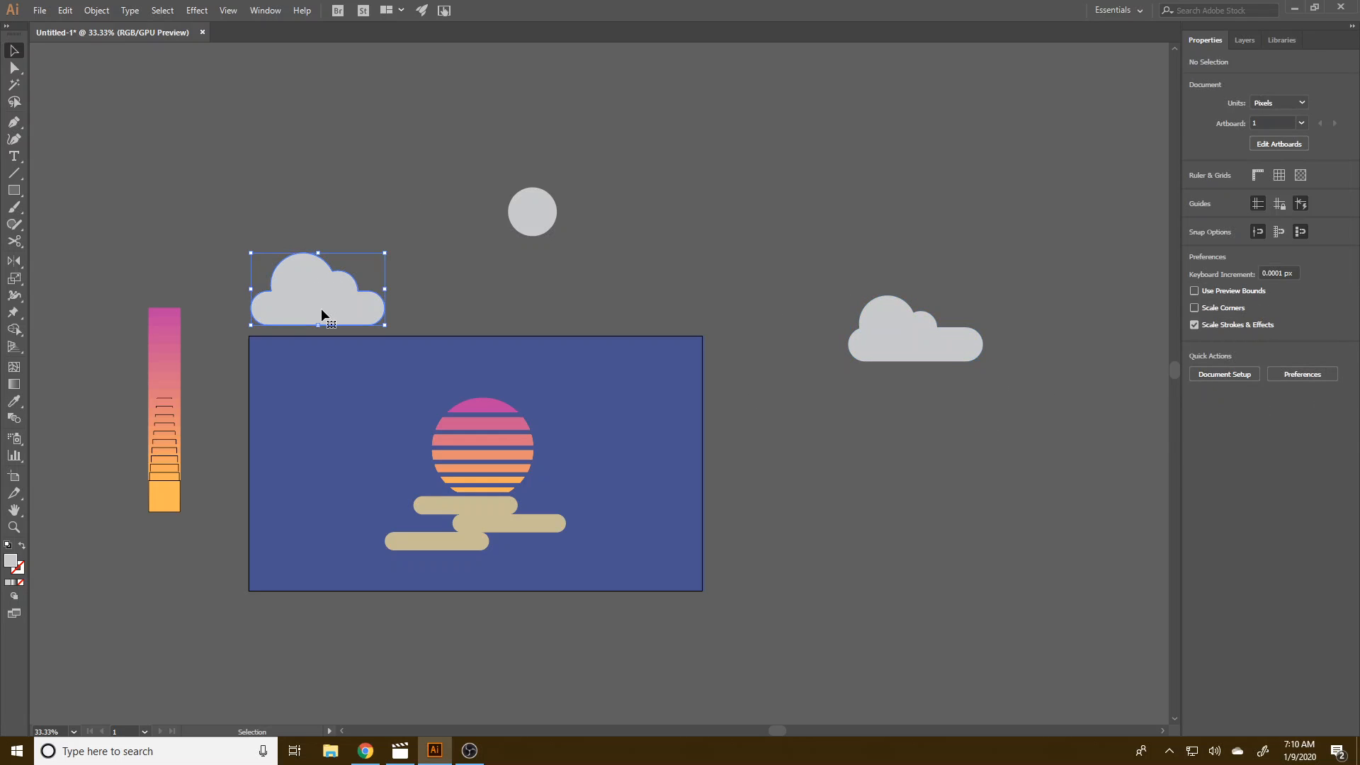
# - Place the larger gray cloud over the sun's left side and the other, scaled to about half size, at its lower-right edge
pyautogui.moveTo(321, 312); pyautogui.dragTo(388, 458)
pyautogui.click(893, 384)
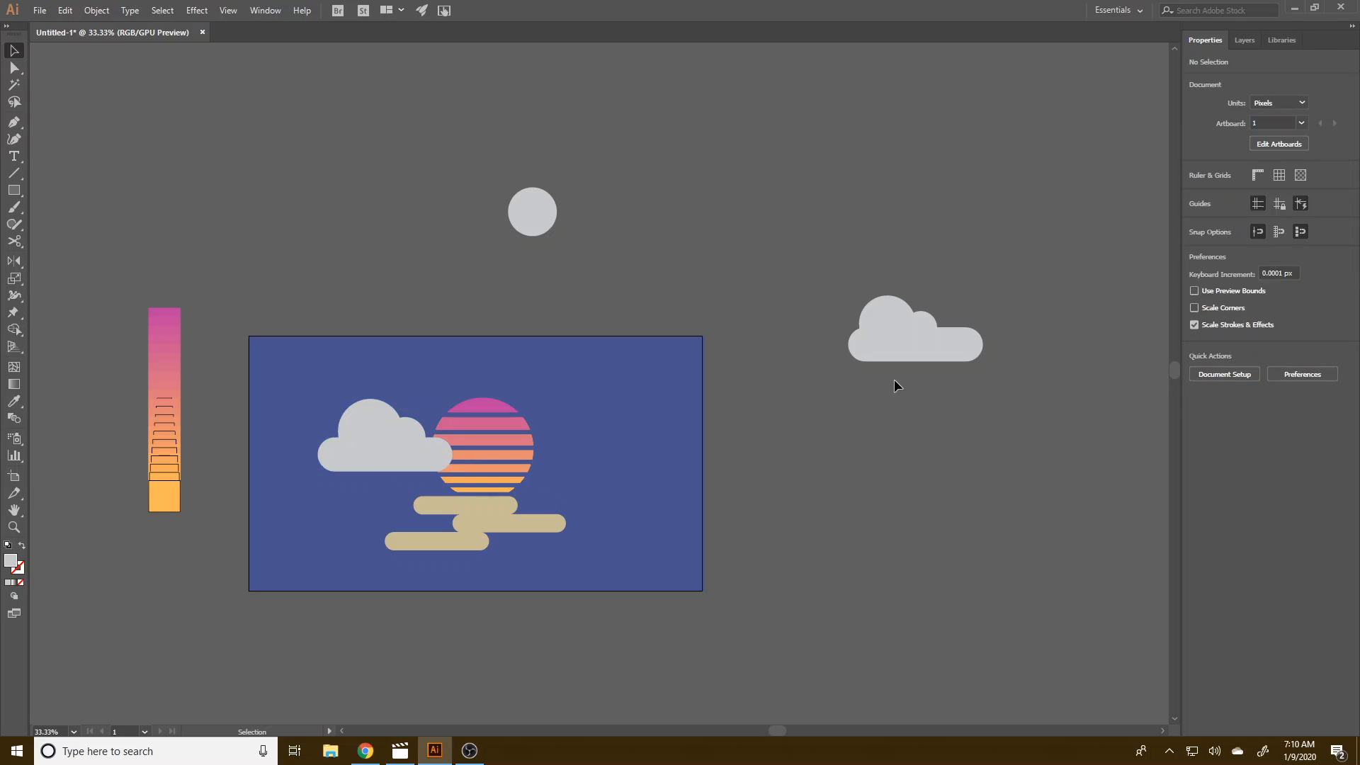
pyautogui.moveTo(870, 355); pyautogui.dragTo(572, 469)
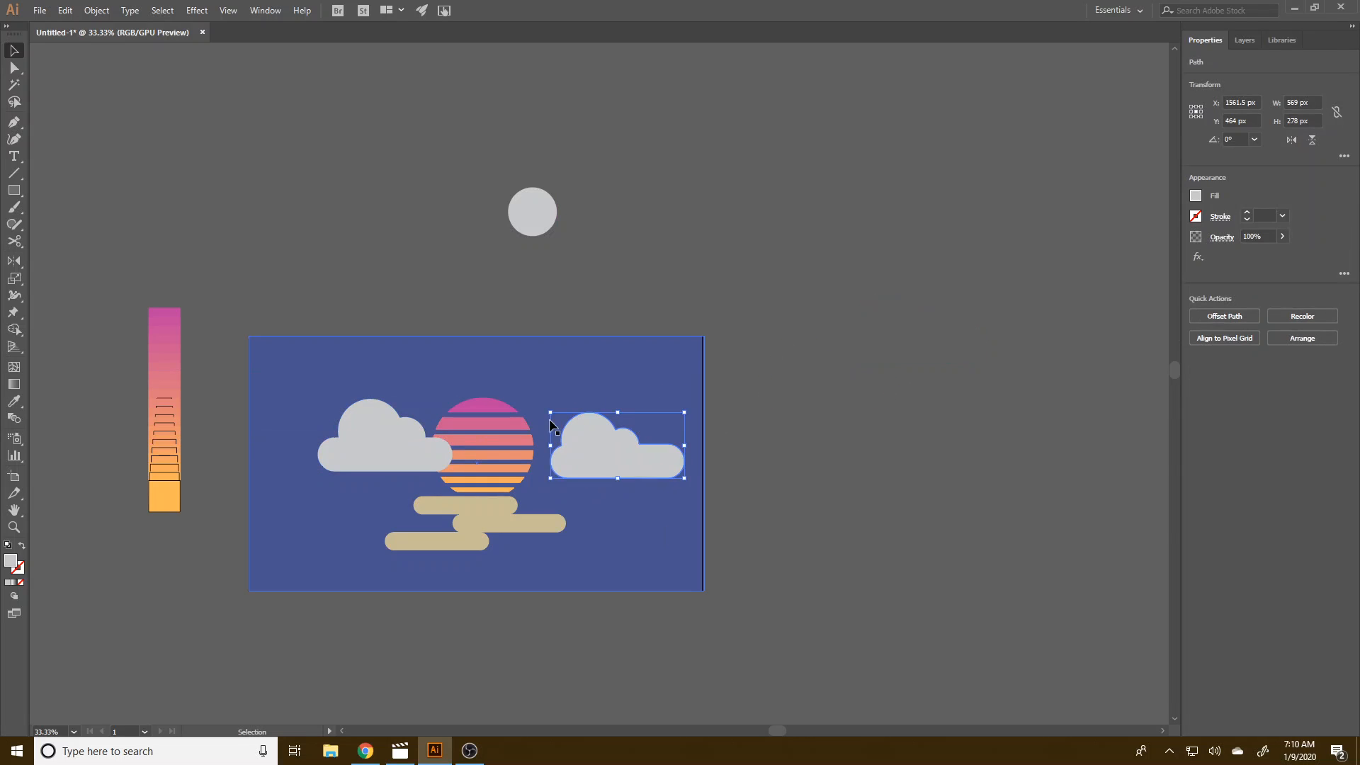
pyautogui.moveTo(550, 412); pyautogui.dragTo(546, 476)
# - Stretch the beige cloud slightly wider about its center, and deselect it
pyautogui.click(546, 521)
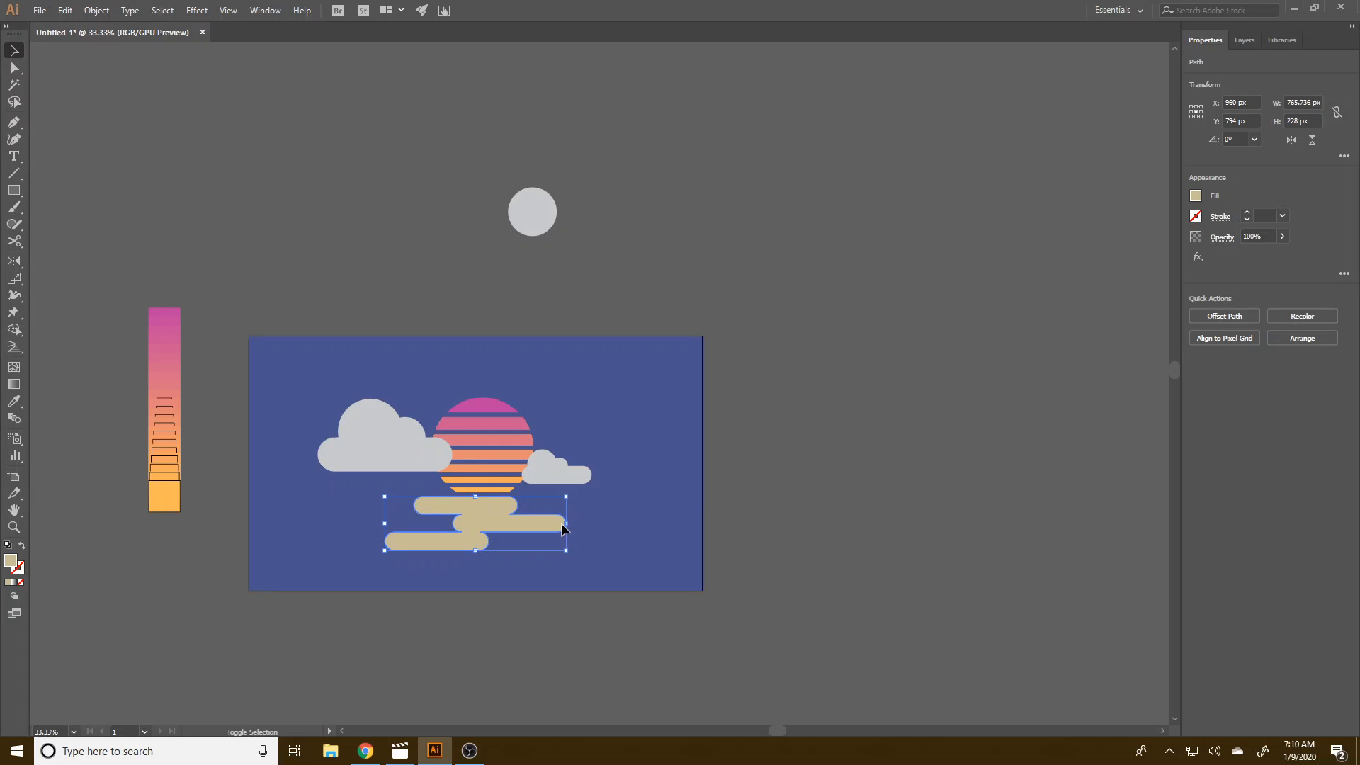
pyautogui.moveTo(570, 525); pyautogui.dragTo(585, 524)
pyautogui.click(779, 543)
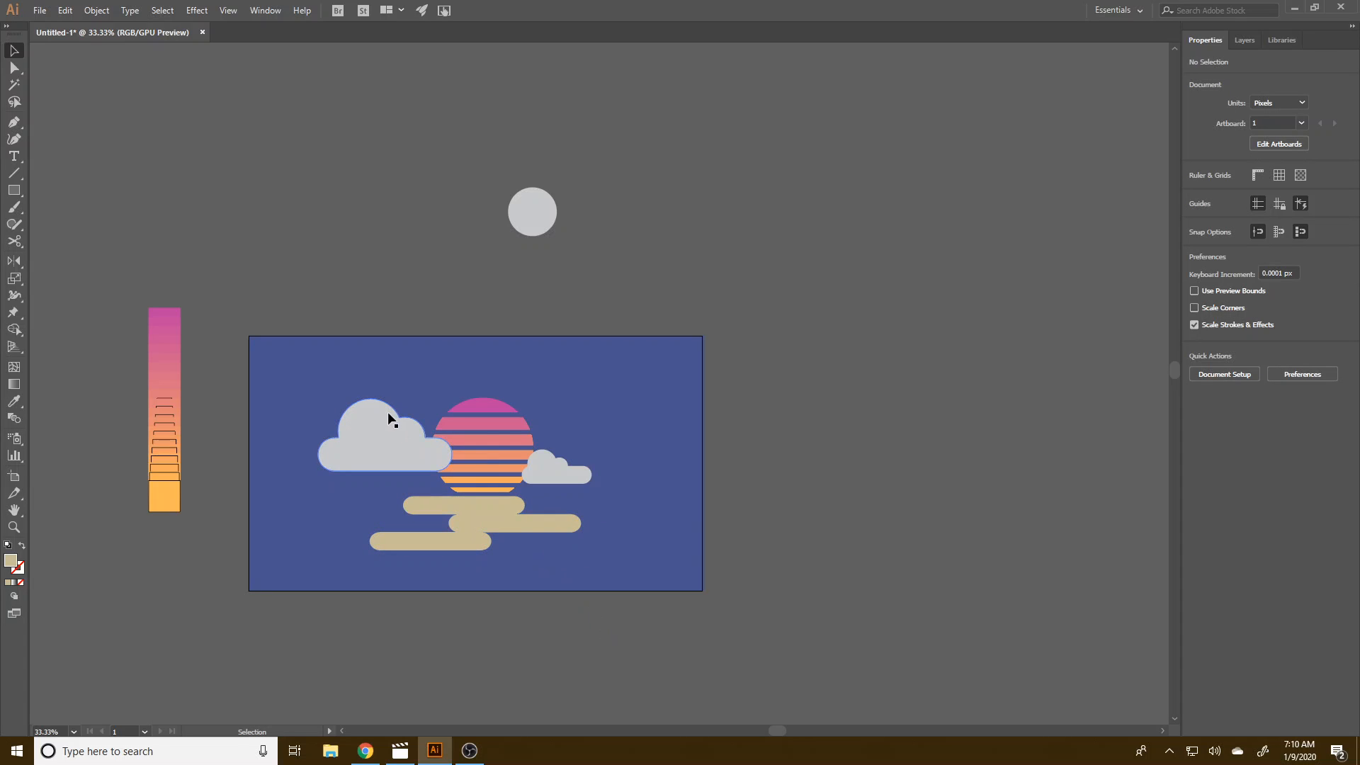
# - Move the blue background off the sun artwork, and scale the sun and all clouds down together to about 803 × 447 px
pyautogui.click(384, 368)
pyautogui.moveTo(506, 391); pyautogui.dragTo(907, 236)
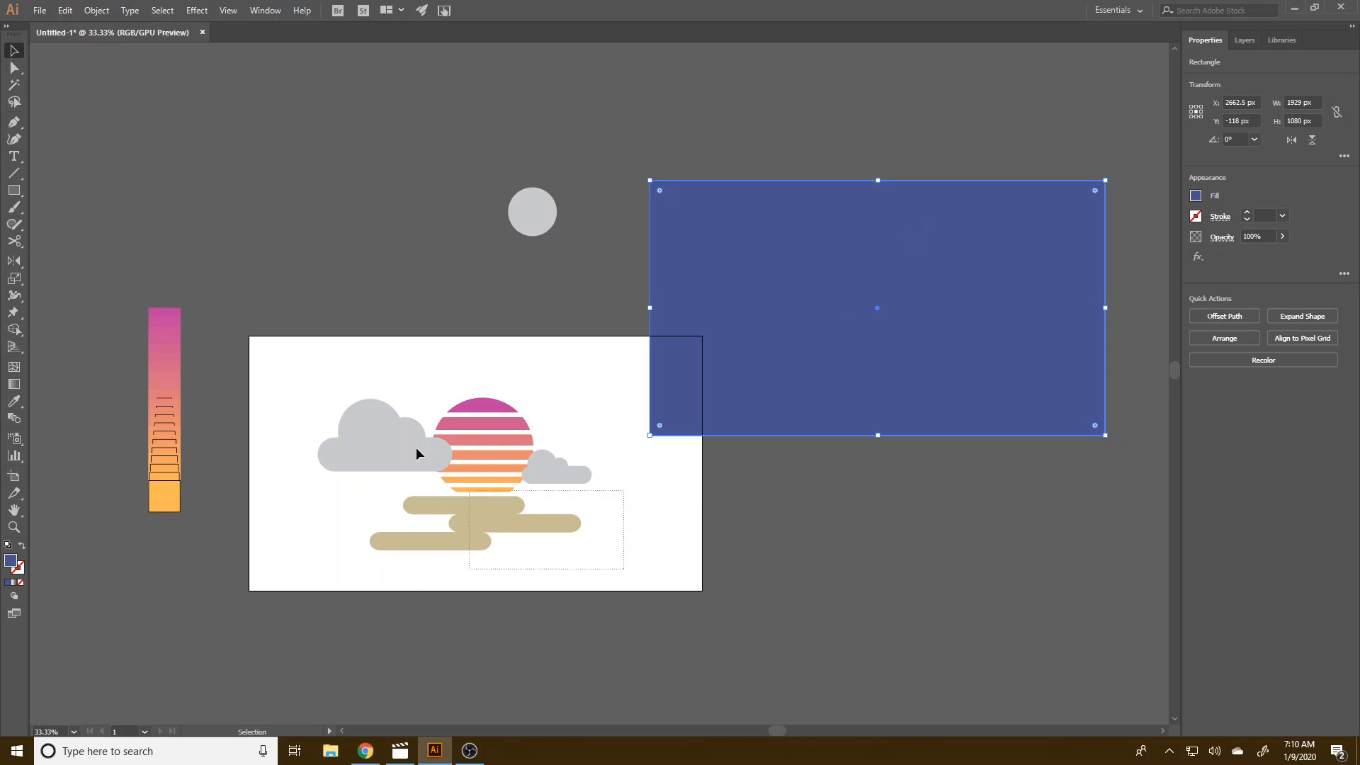
pyautogui.moveTo(319, 567); pyautogui.dragTo(549, 422)
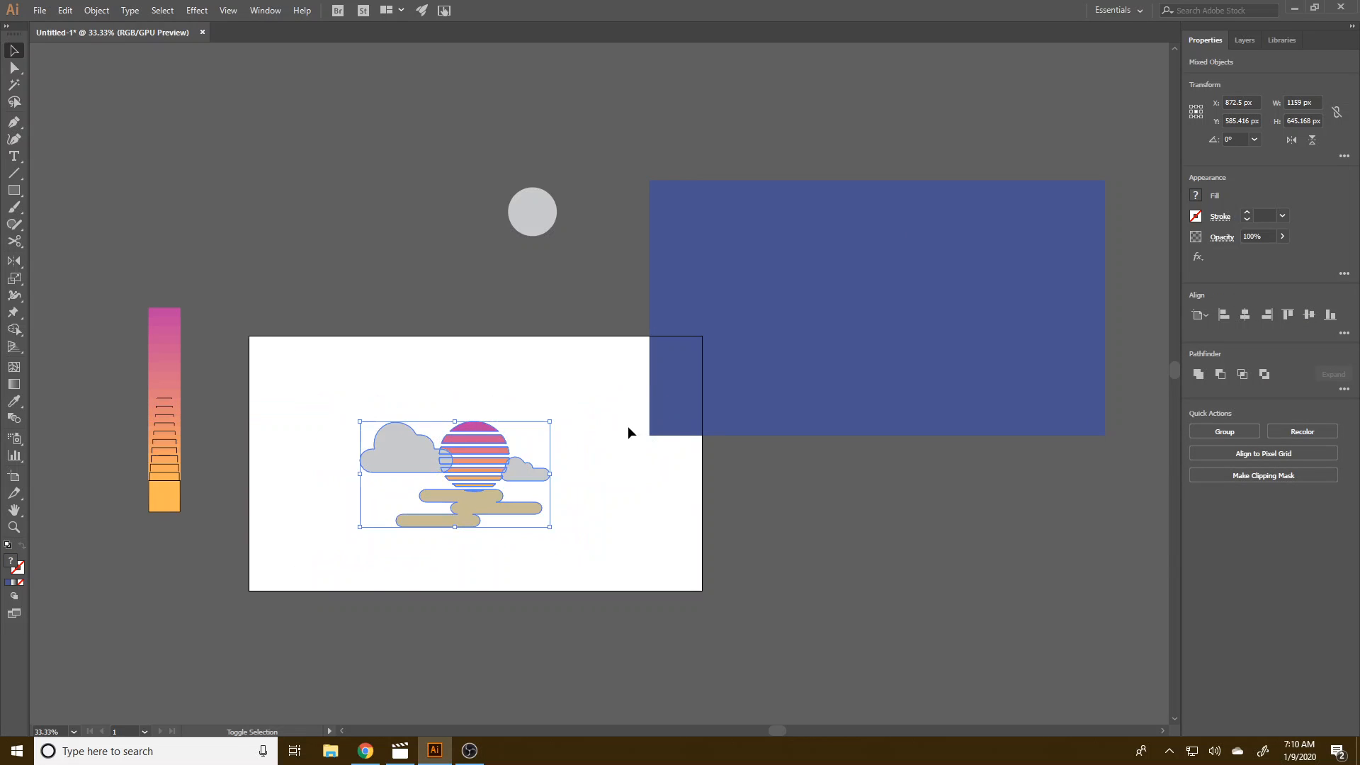
pyautogui.press('a')
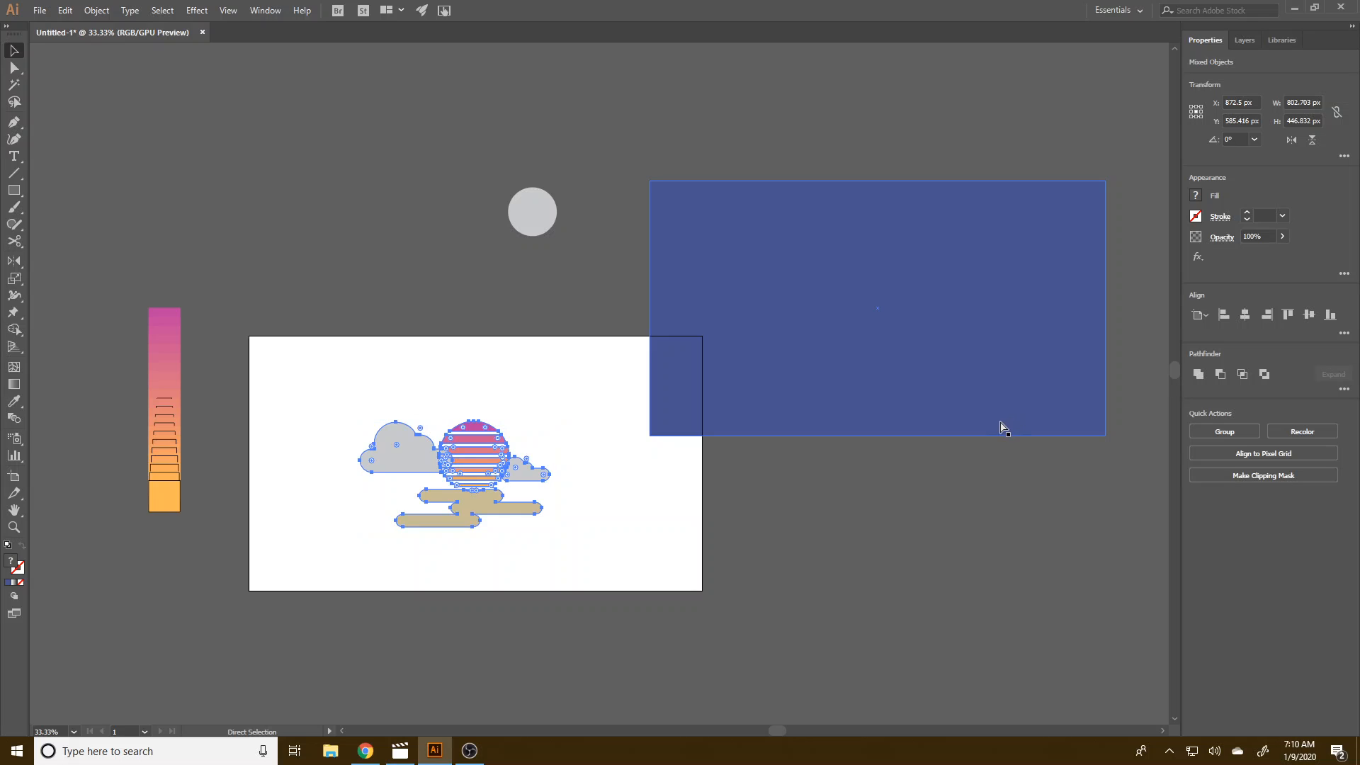
# - Center the grouped sun and clouds horizontally and vertically on the artboard
pyautogui.press('v')
pyautogui.click(973, 626)
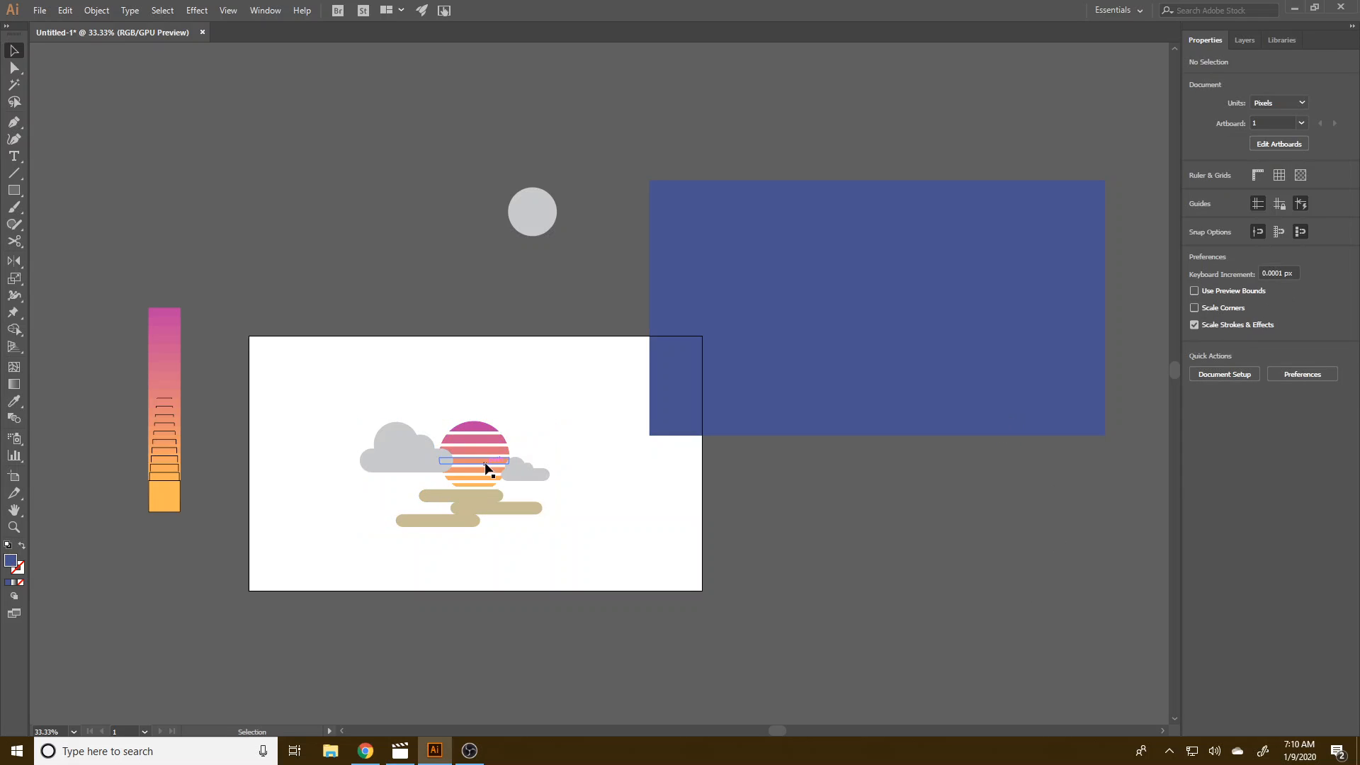
pyautogui.click(486, 465)
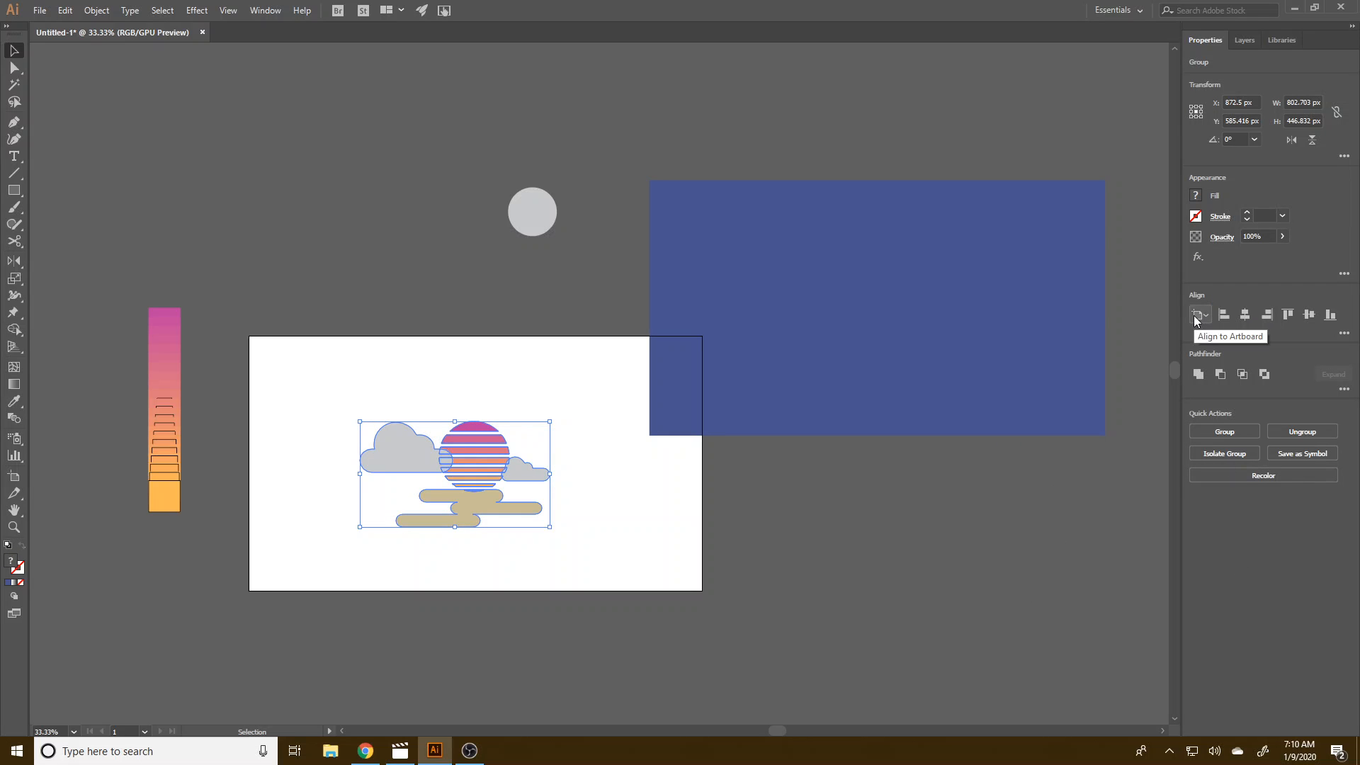
pyautogui.click(1245, 318)
pyautogui.click(1310, 320)
pyautogui.click(846, 561)
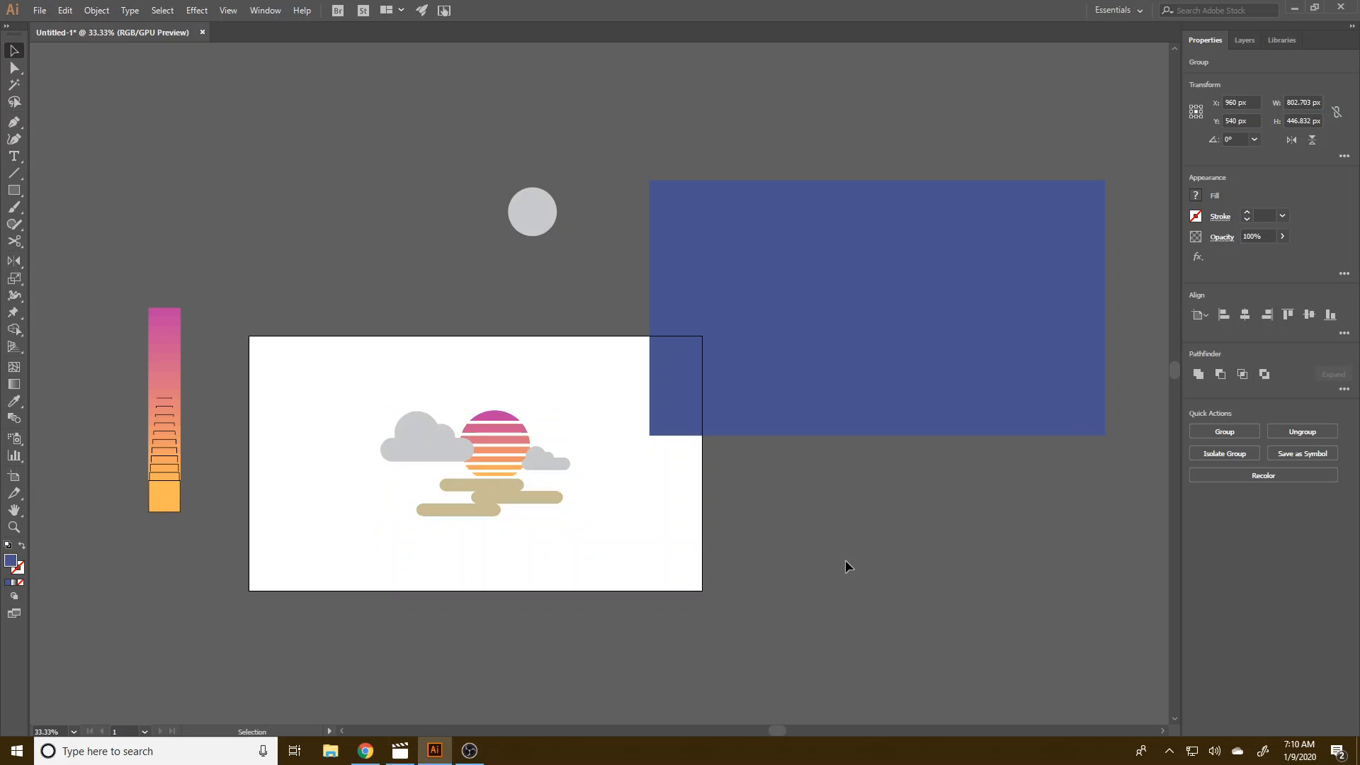
# - Move the blue background rectangle back over the artboard, behind the sun and clouds, so it covers the whole artboard
pyautogui.click(853, 425)
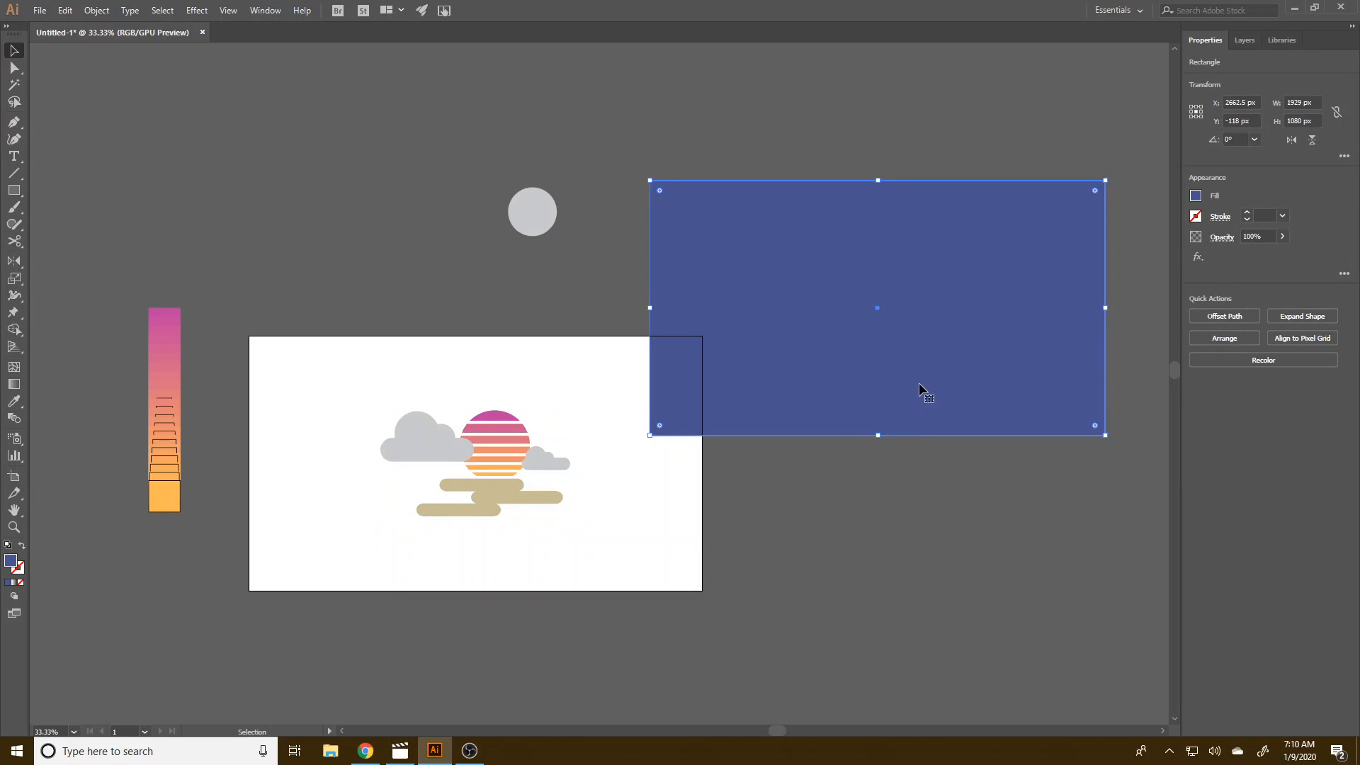
pyautogui.moveTo(918, 384); pyautogui.dragTo(517, 540)
pyautogui.hotkey('ctrl', 'shift', 'a')
pyautogui.click(610, 563)
pyautogui.scroll(1, 557, 532)
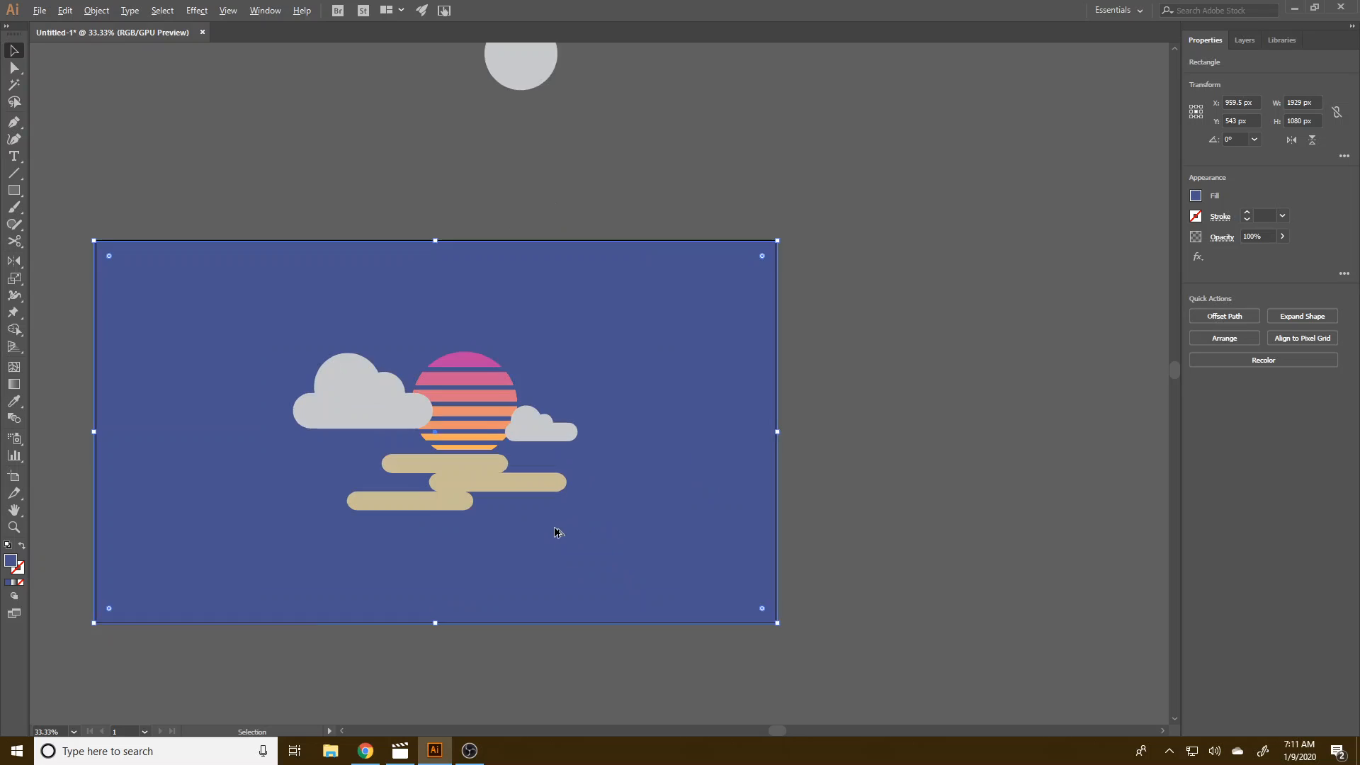
pyautogui.scroll(2, 557, 532)
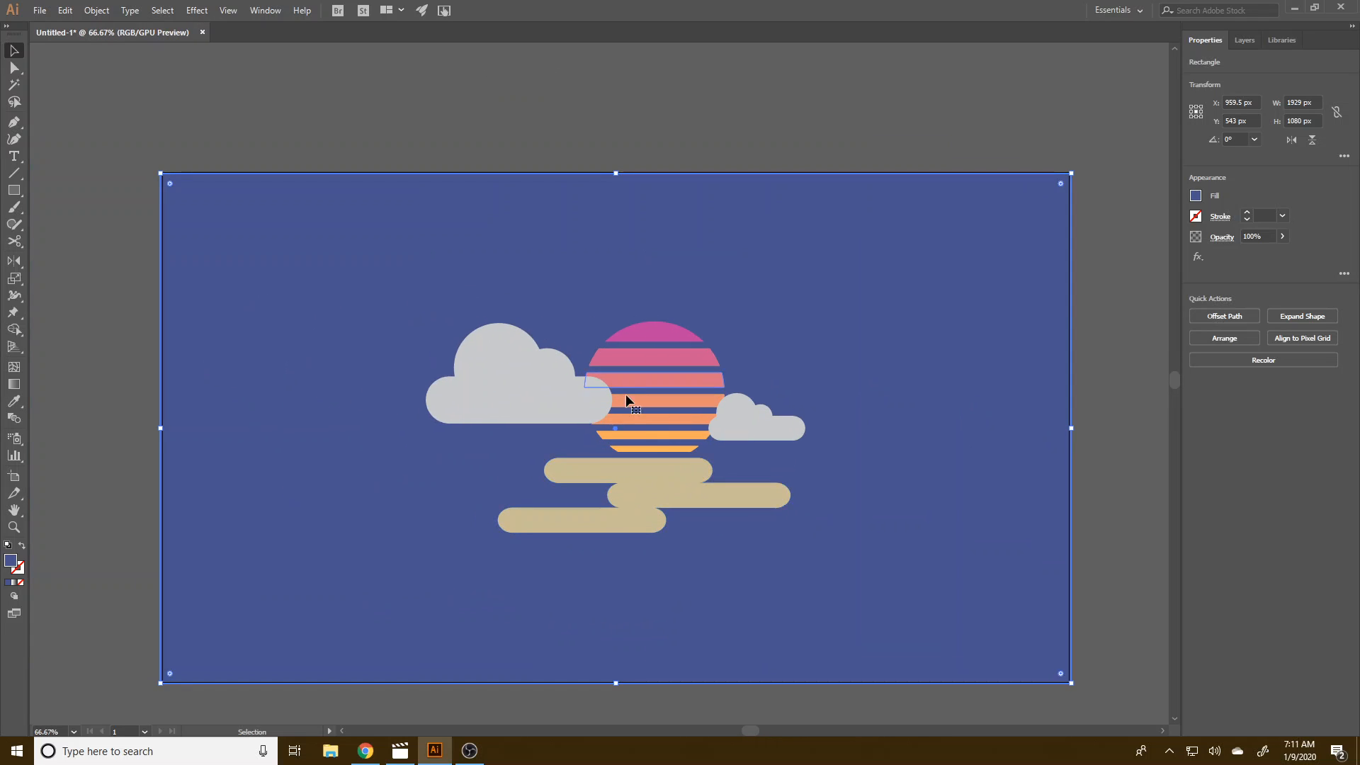